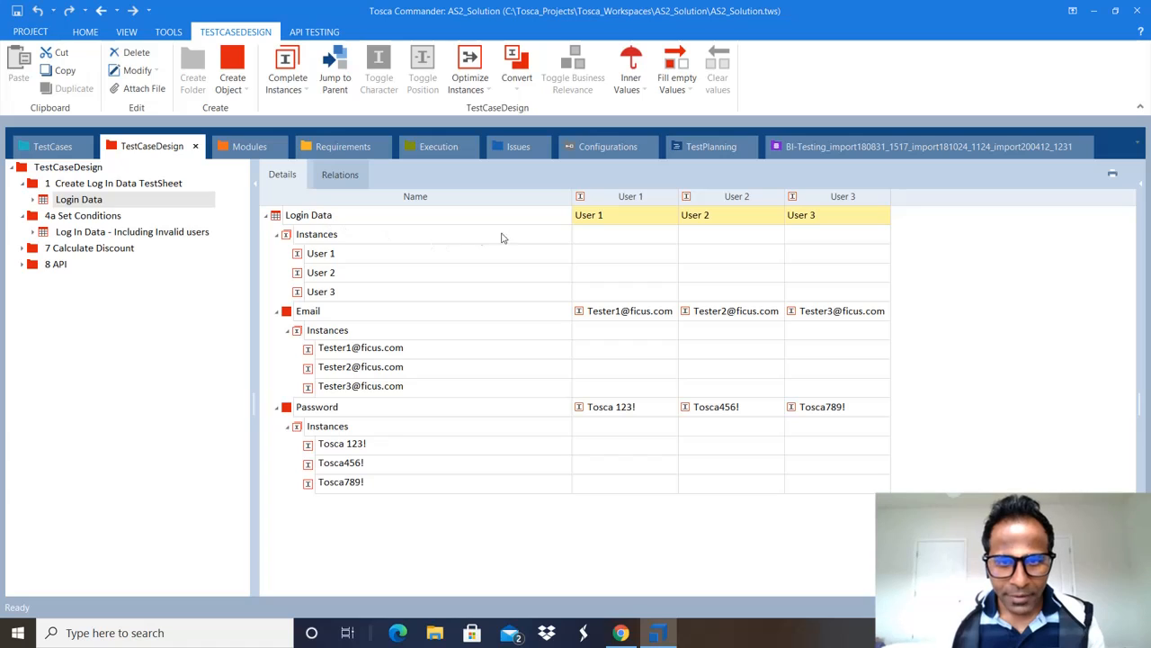
Step: Check User 2 and the first user's email in Login Data, then bring up the Demo Web Shop login page in Chrome
left_click(739, 222)
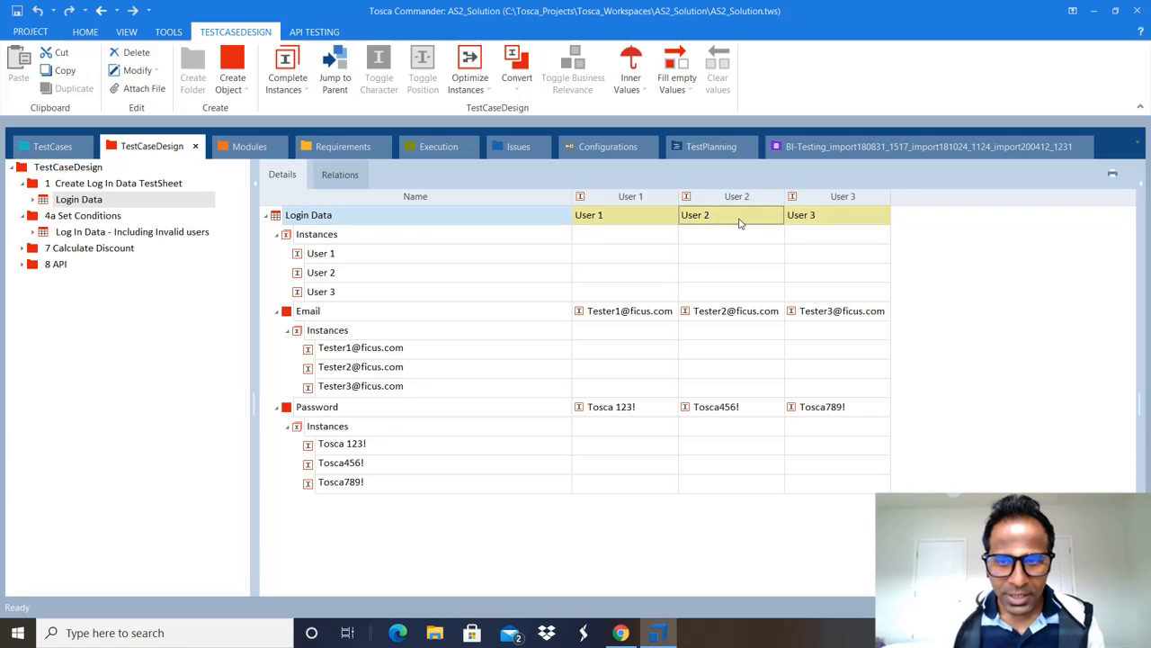
left_click(619, 316)
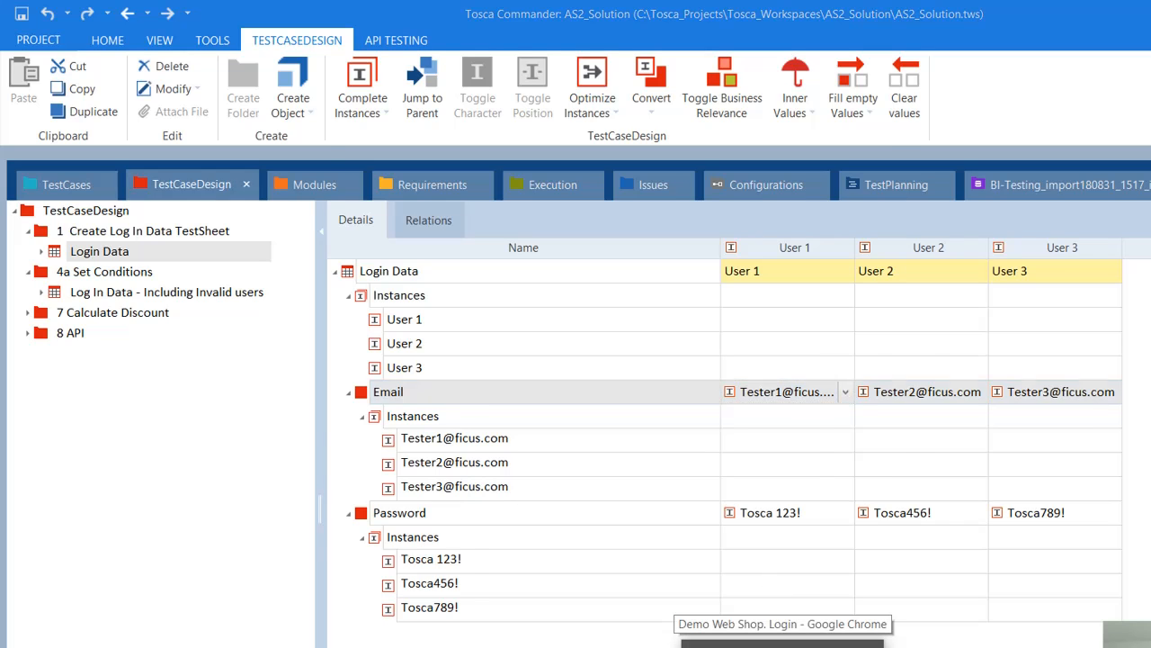
left_click(782, 640)
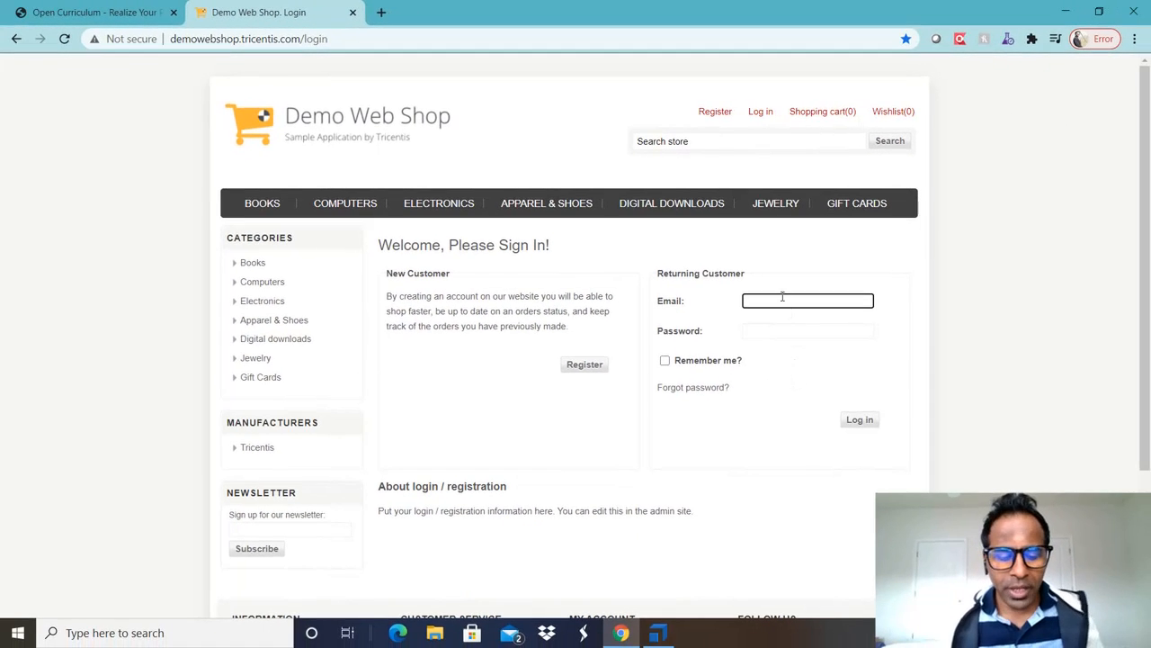
Step: Try logging in with the malformed email 'fdsfs' and password 'fdsfds'
type("fdsfs")
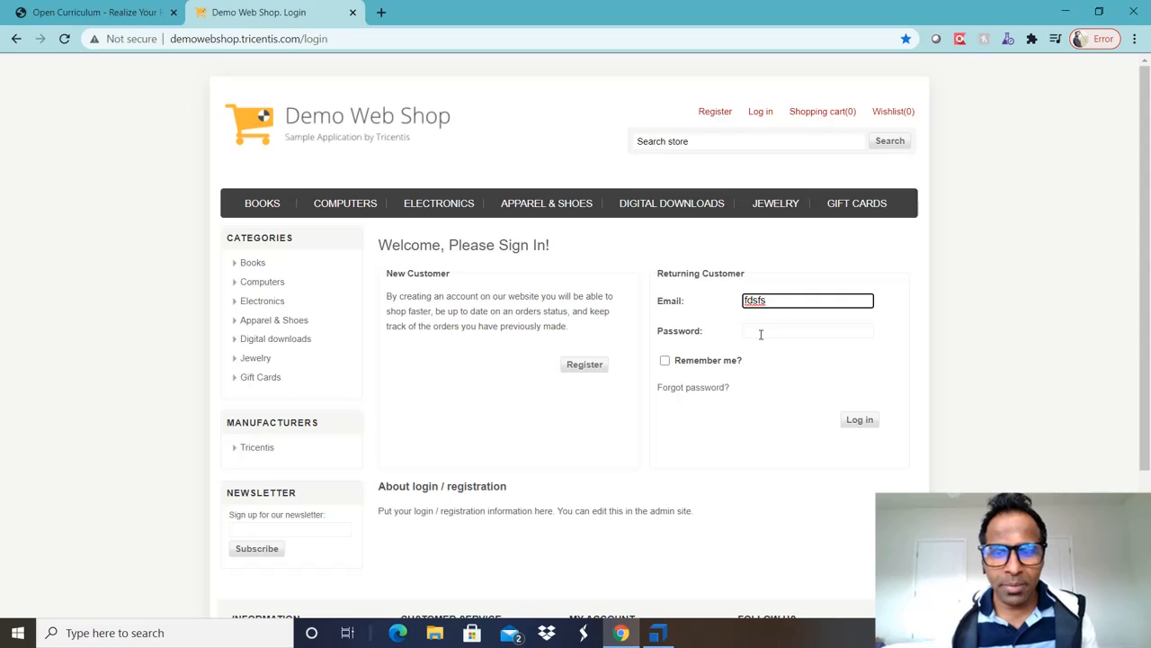
left_click(761, 331)
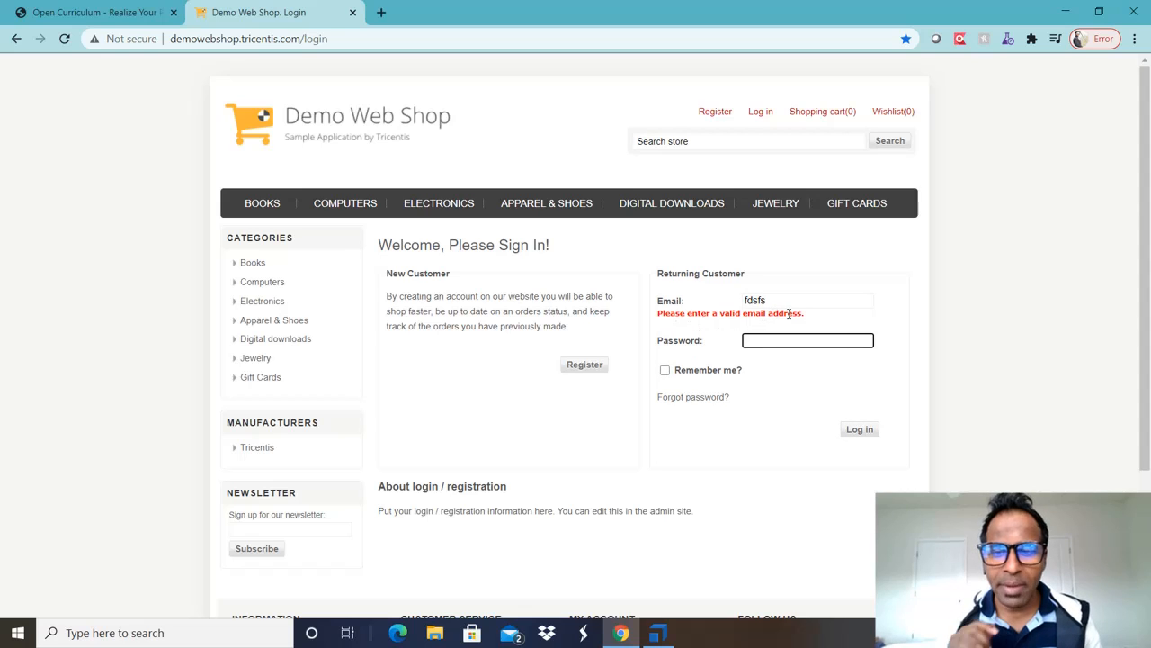
type("fdsfds")
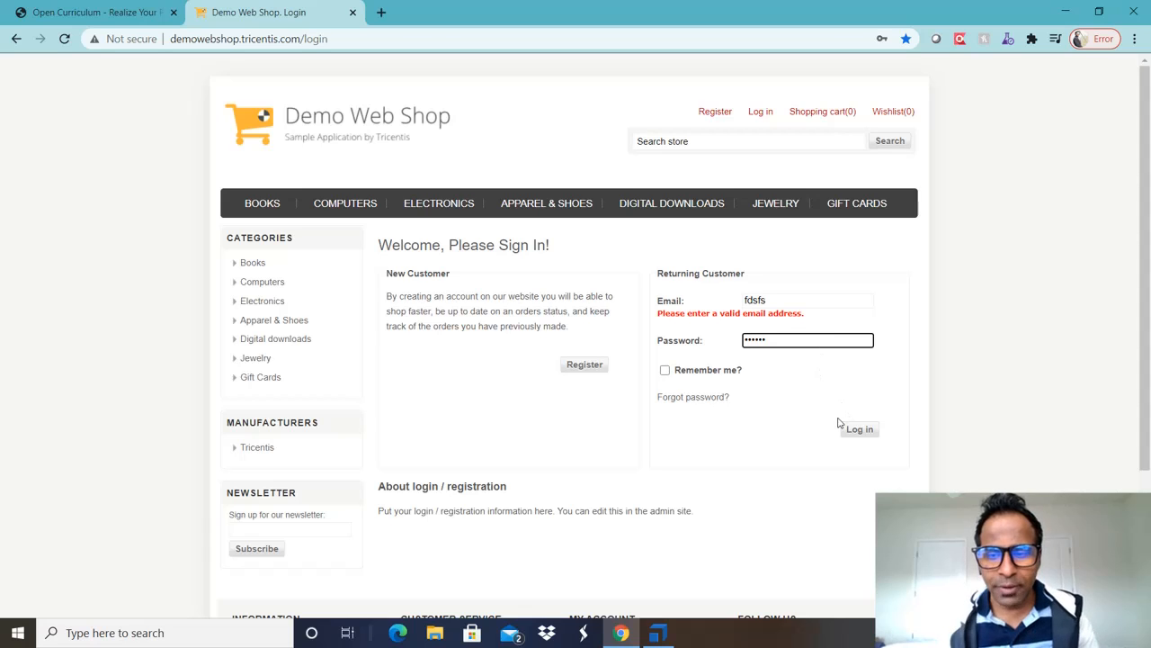
left_click(856, 429)
Step: Replace the email with the saved autofill suggestion and attempt the login again
left_click(779, 297)
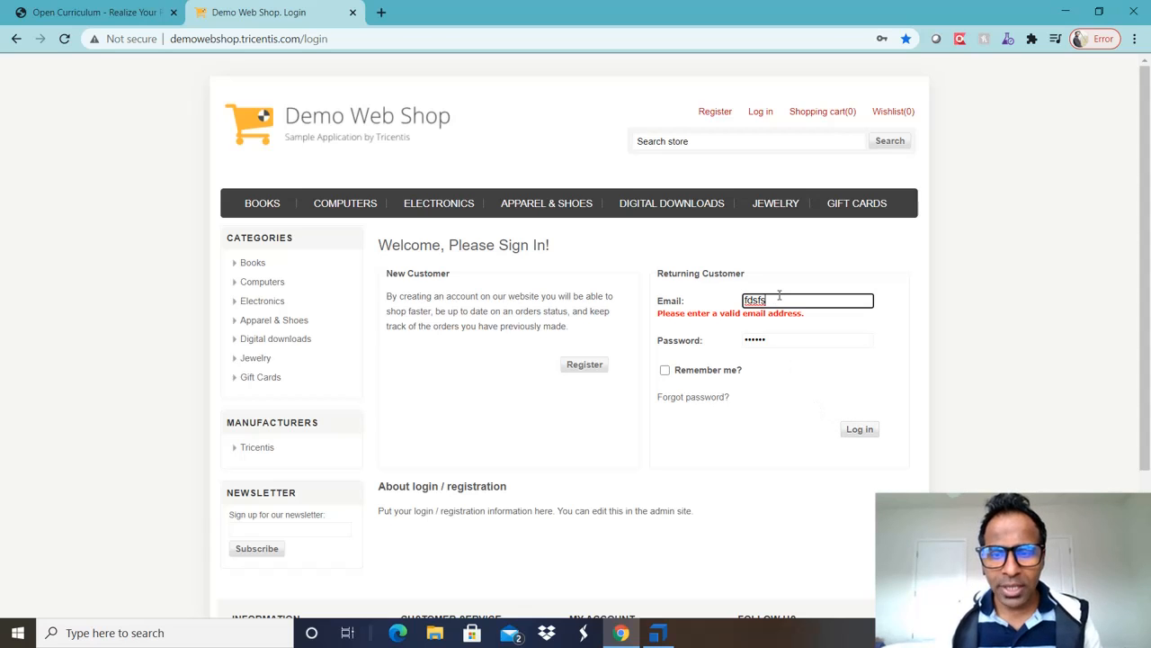
key("BackSpace")
key("BackSpace")
key("BackSpace")
key("BackSpace")
key("BackSpace")
type("ra")
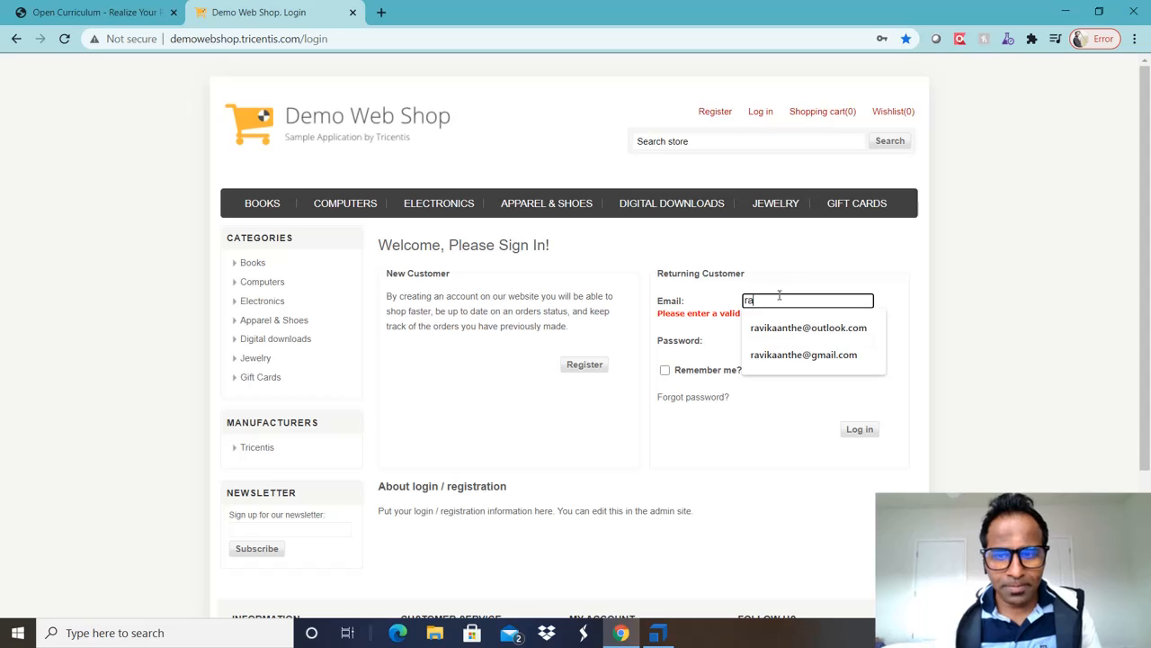
key("Down")
key("Tab")
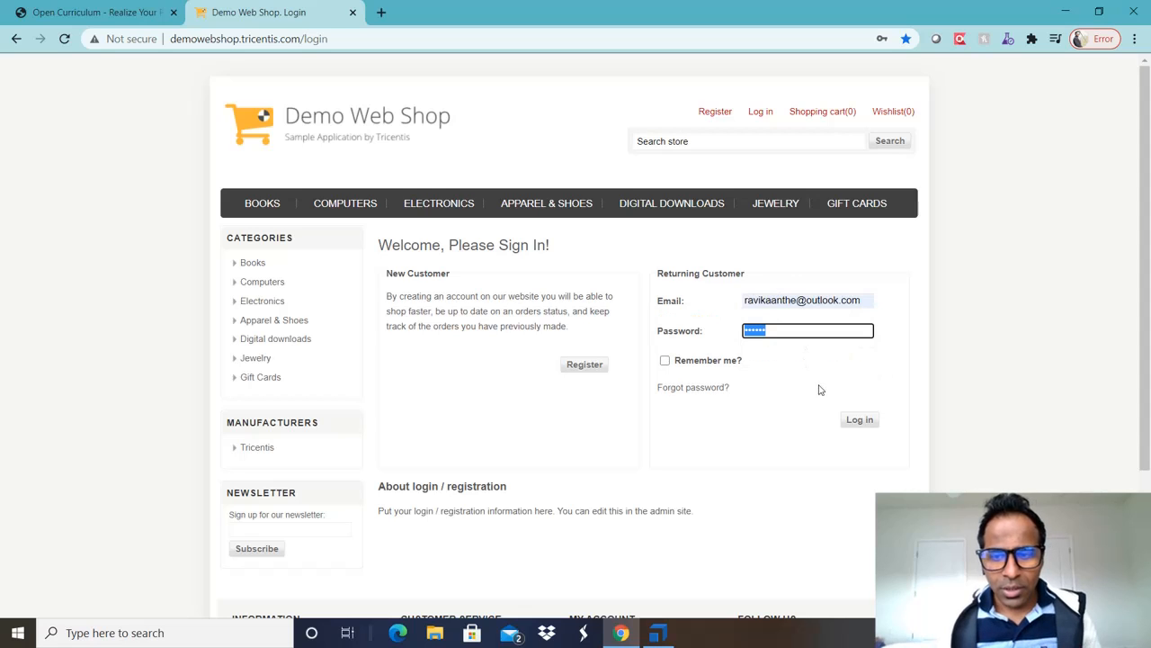
left_click(860, 419)
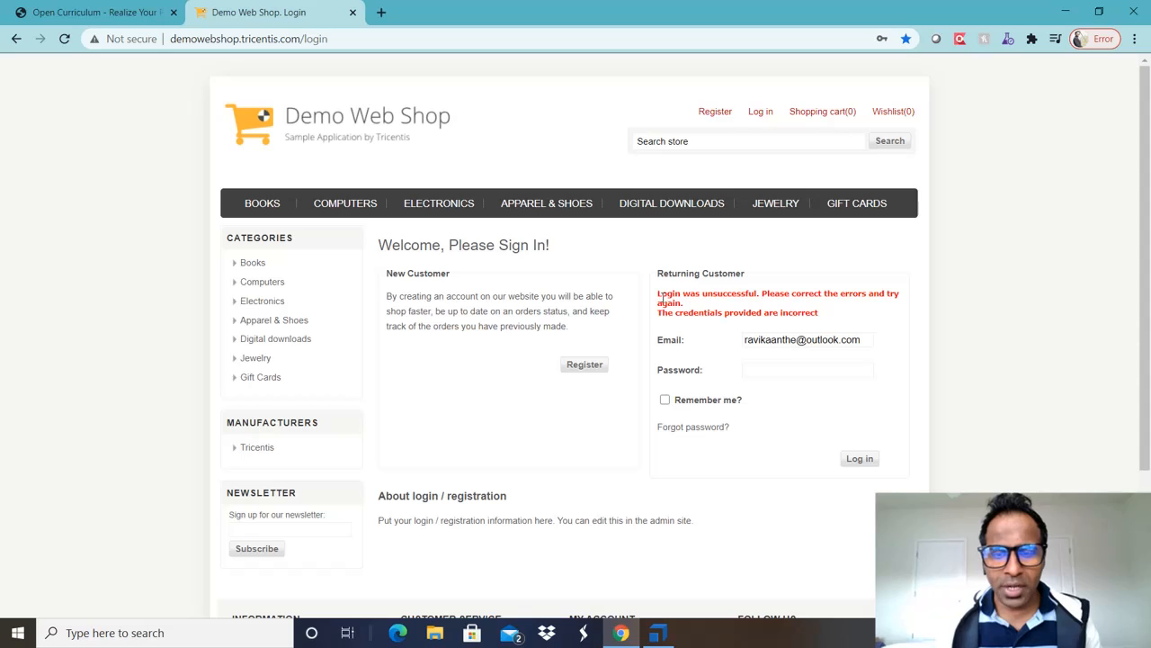
Step: Highlight the 'Login was unsuccessful' error and the word 'incorrect', check both fields, then return to Tosca Commander
triple_click(668, 297)
double_click(781, 311)
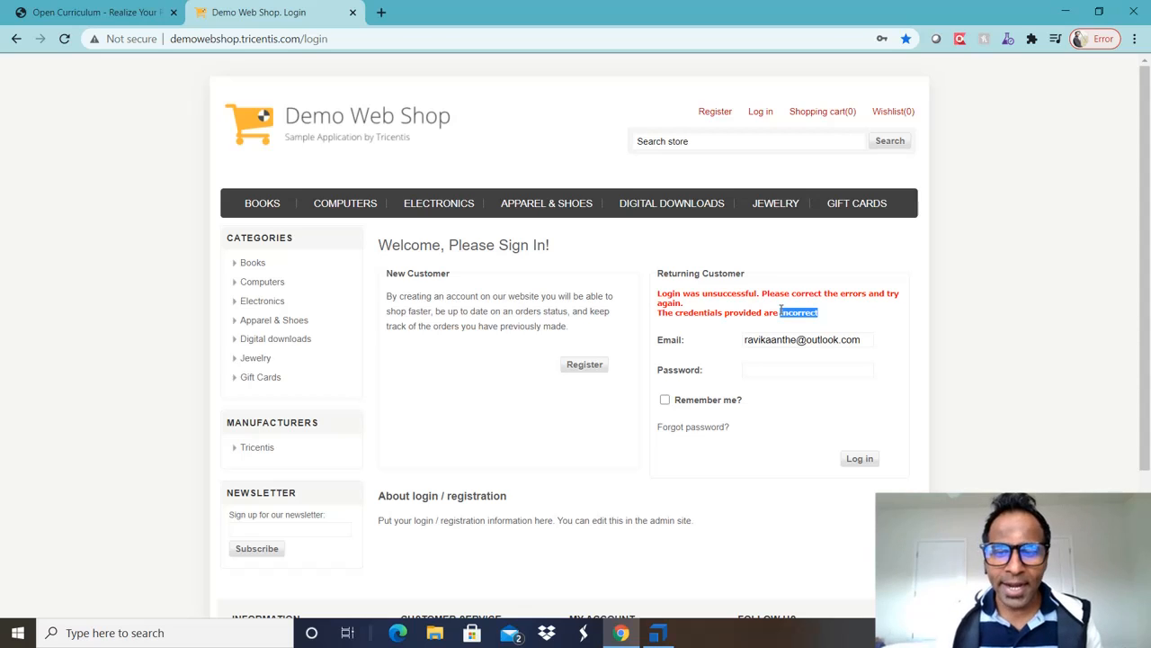
left_click(862, 339)
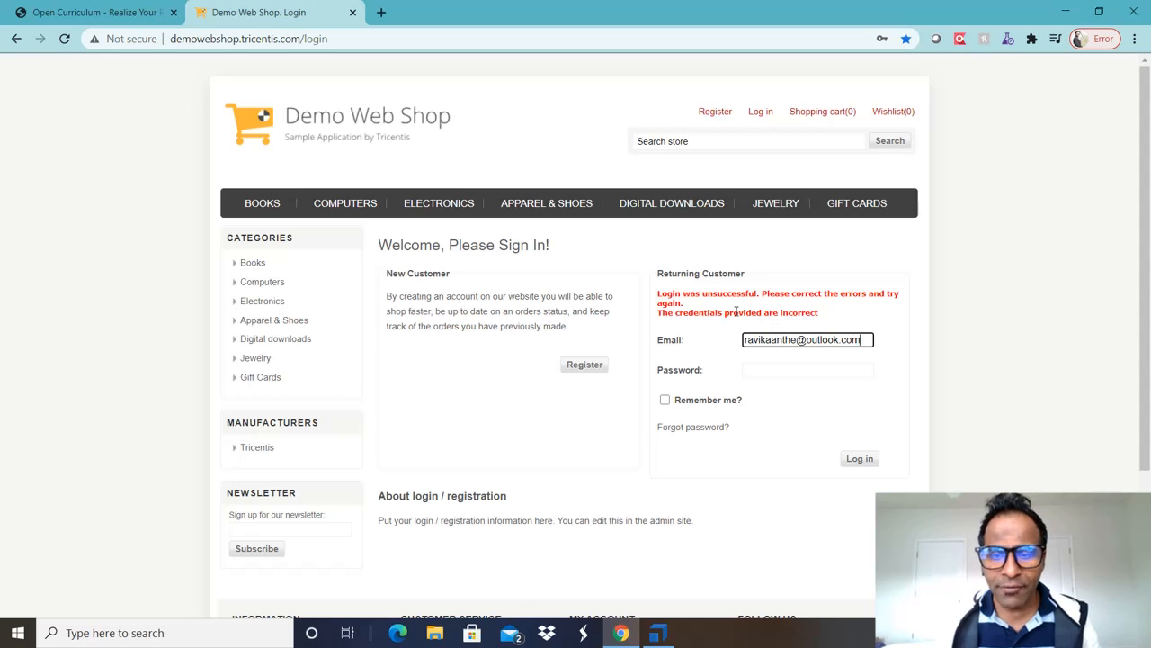
left_click(785, 377)
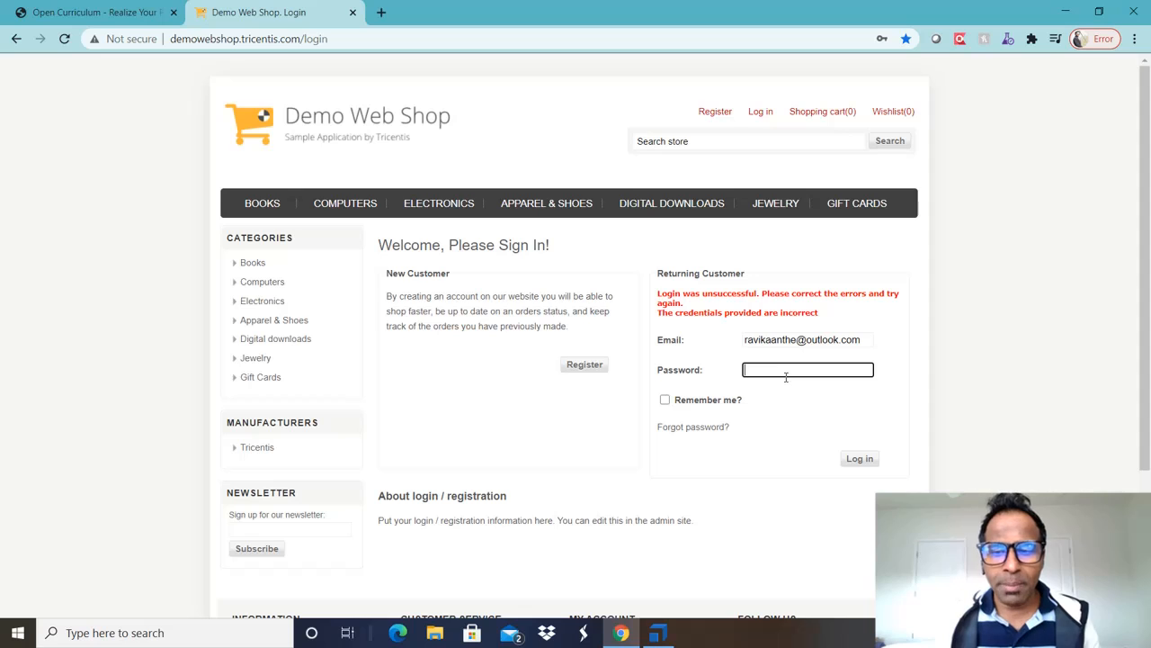
left_click(658, 633)
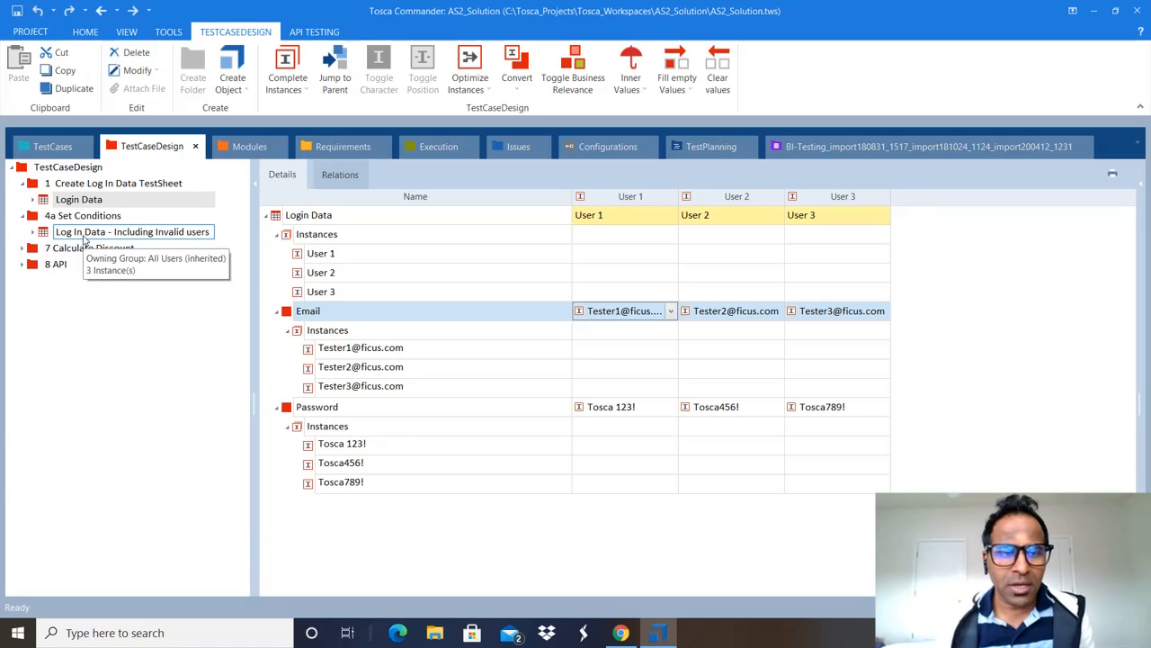
Step: Open 'Log In Data - Including Invalid users' and use Expand All to show every instance and Validation message
left_click(139, 232)
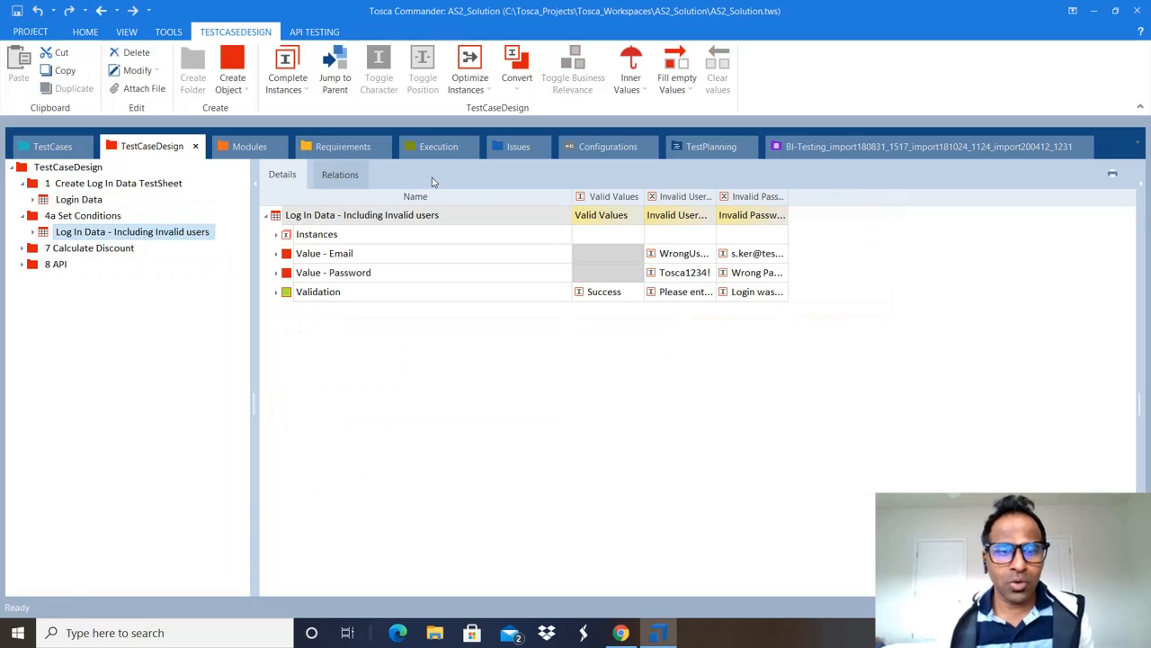
right_click(496, 215)
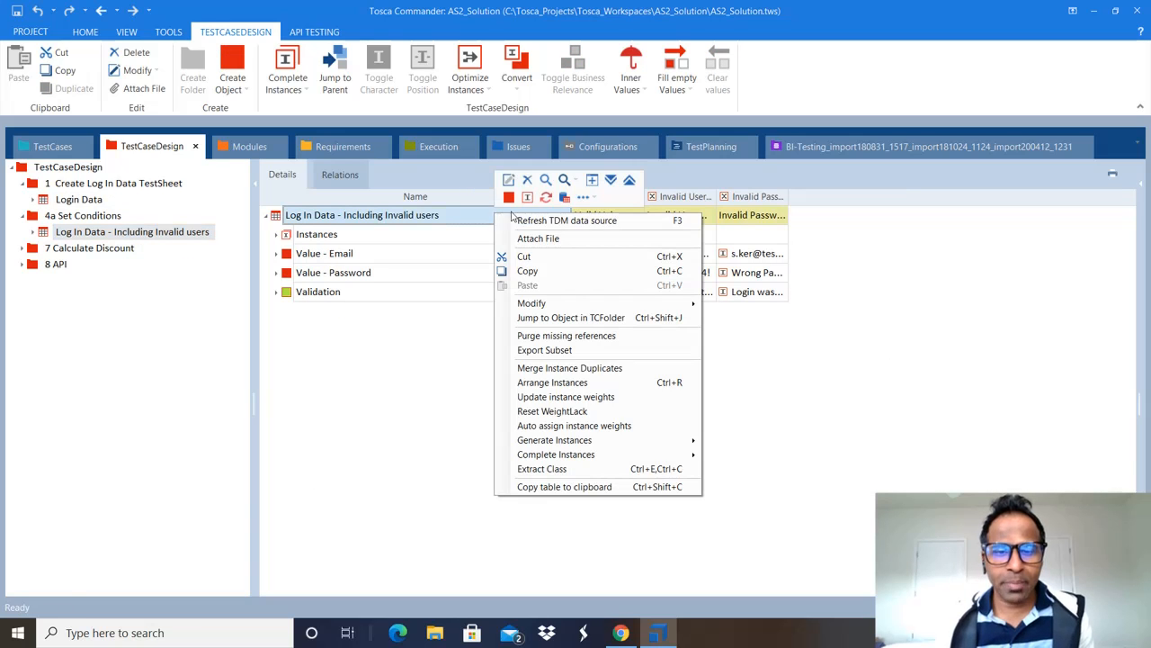
left_click(611, 183)
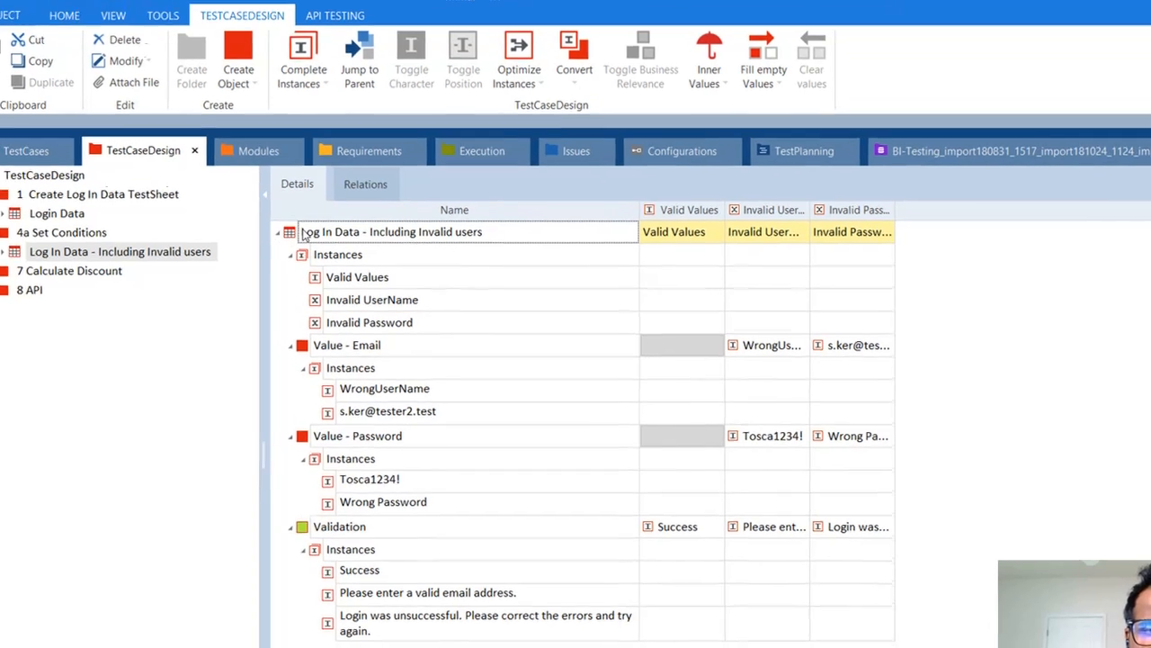
Step: Check the Log In Data root row's options and collapse then re-expand Value - Email
right_click(332, 252)
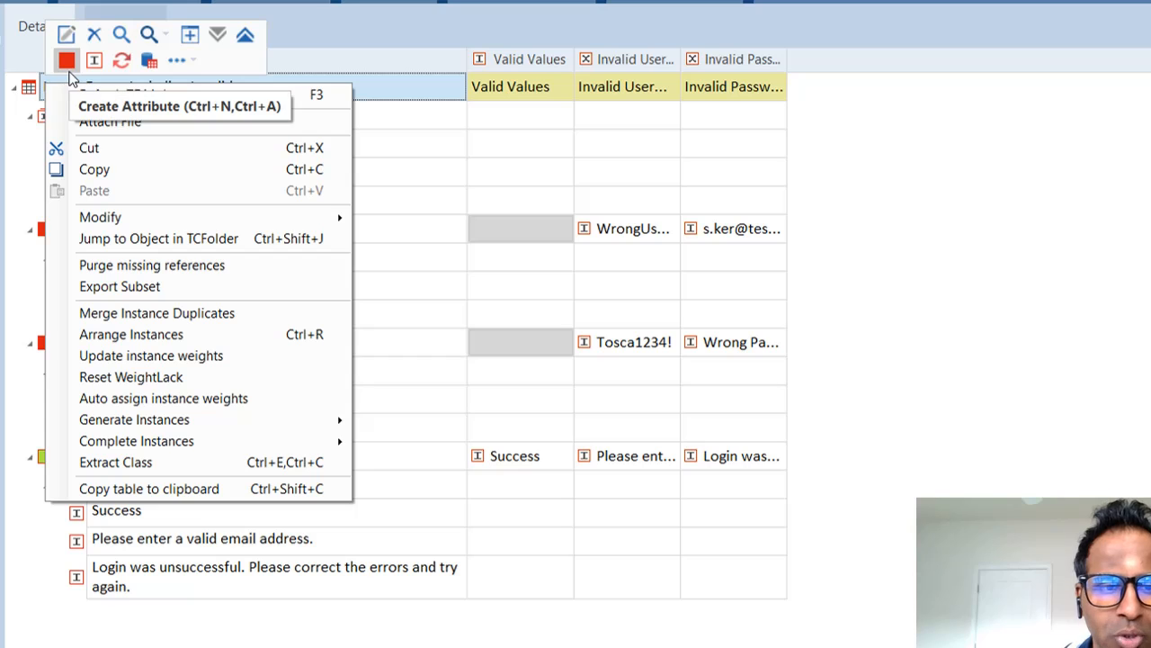
left_click(33, 229)
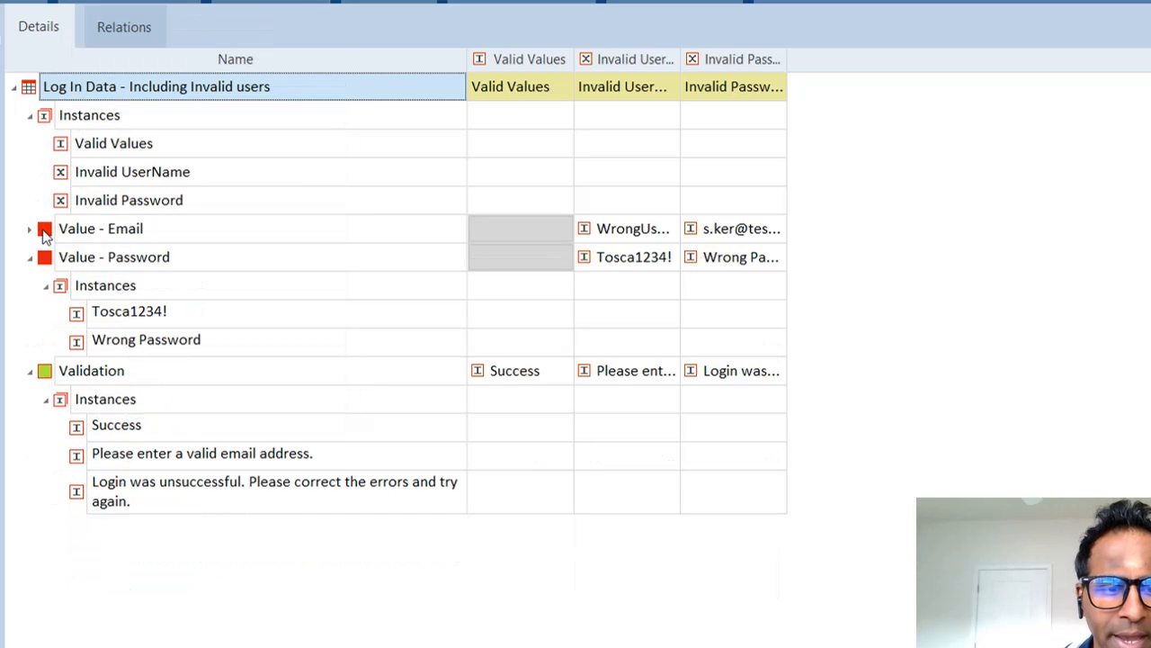
left_click(29, 230)
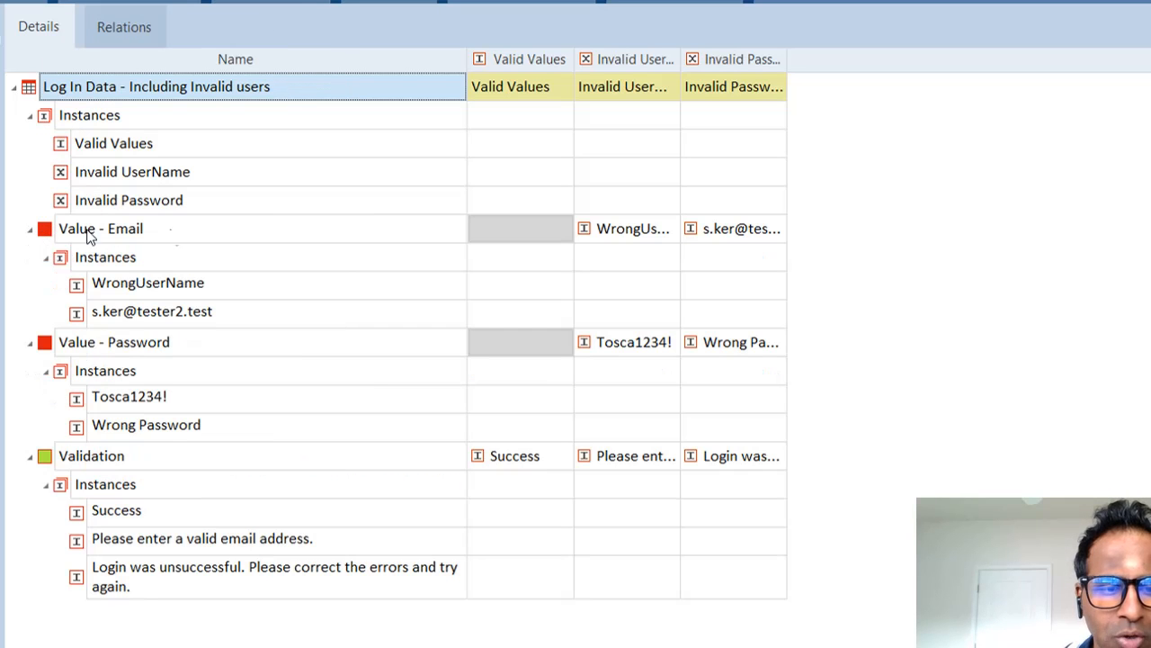
right_click(39, 86)
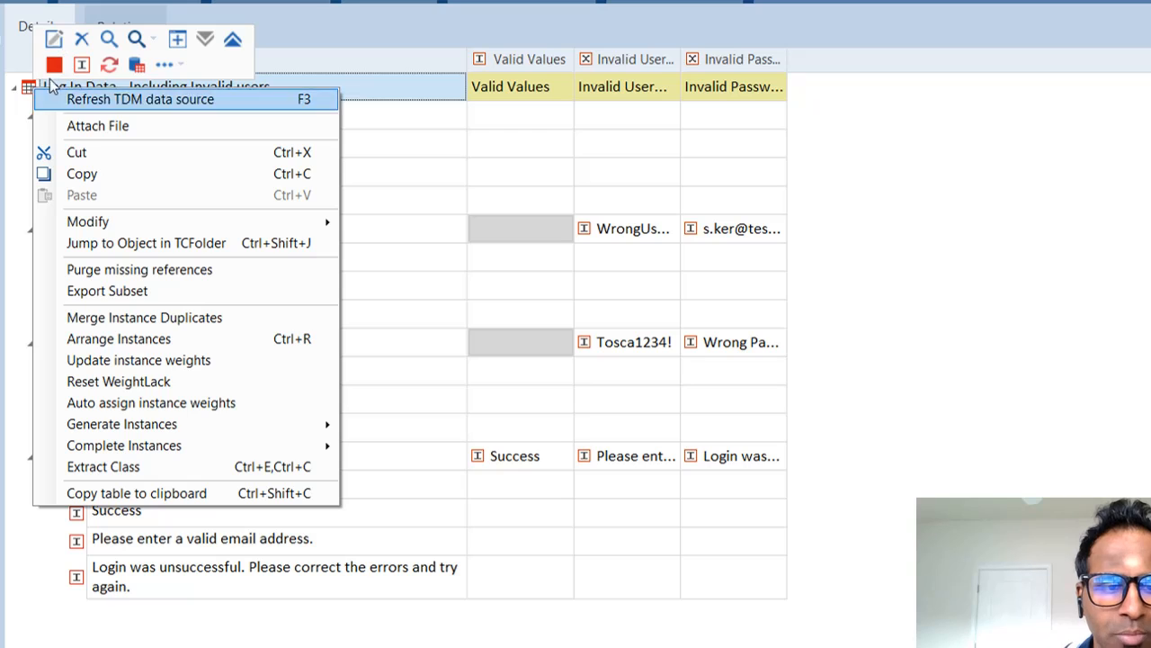
left_click(12, 216)
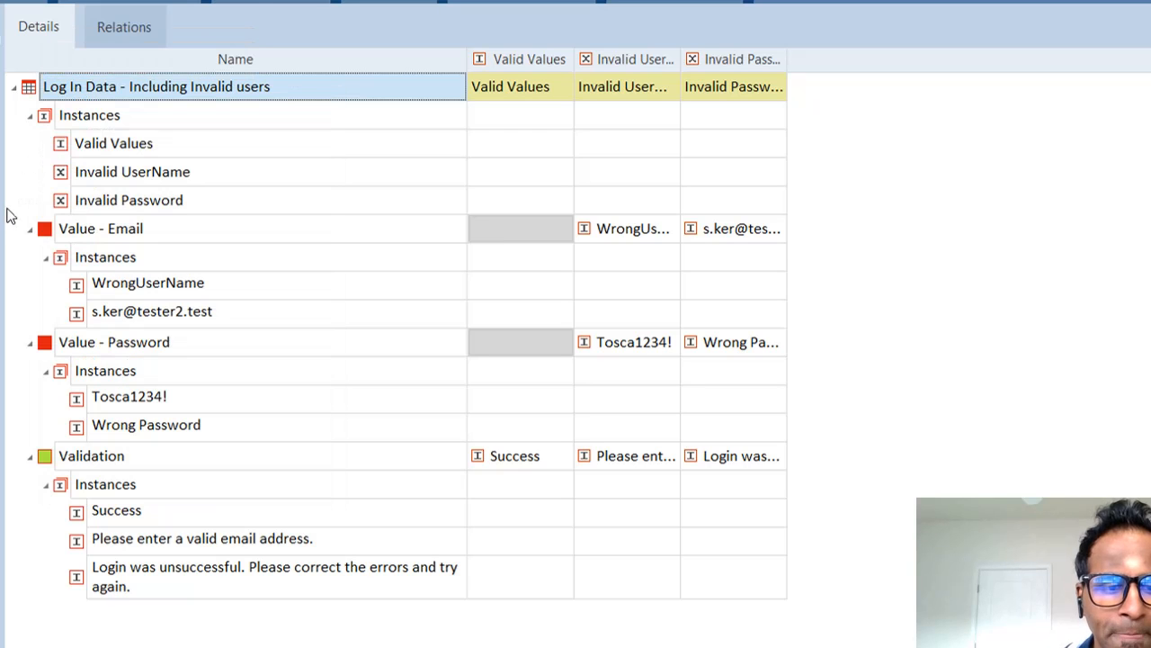
left_click(45, 349)
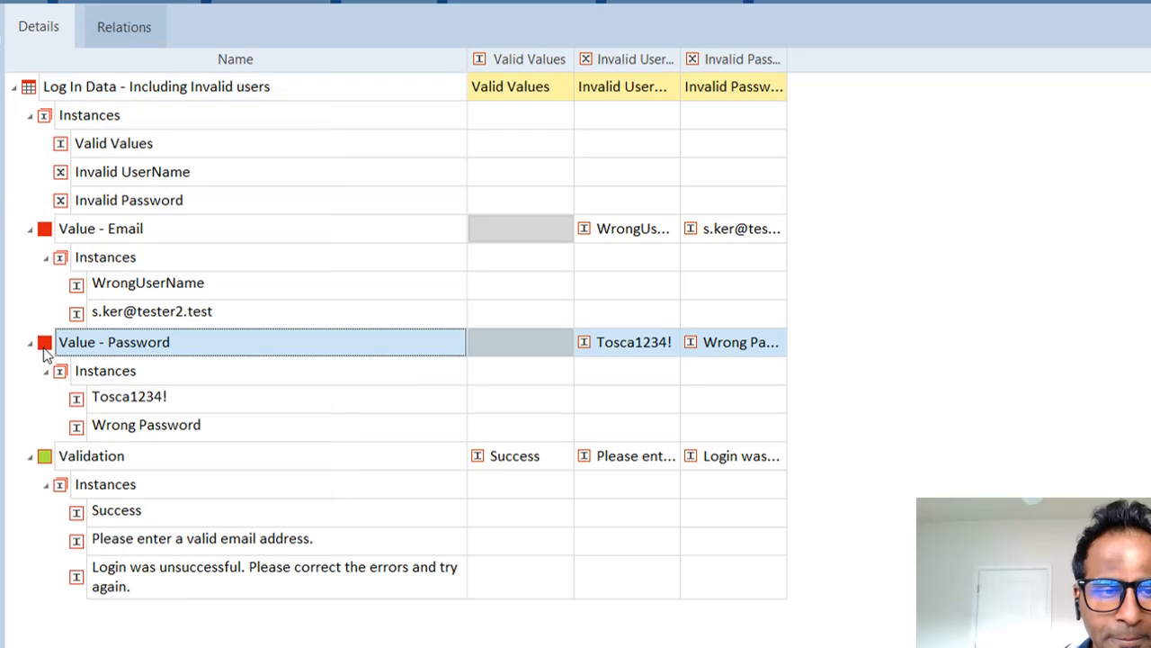
right_click(29, 87)
left_click(3, 245)
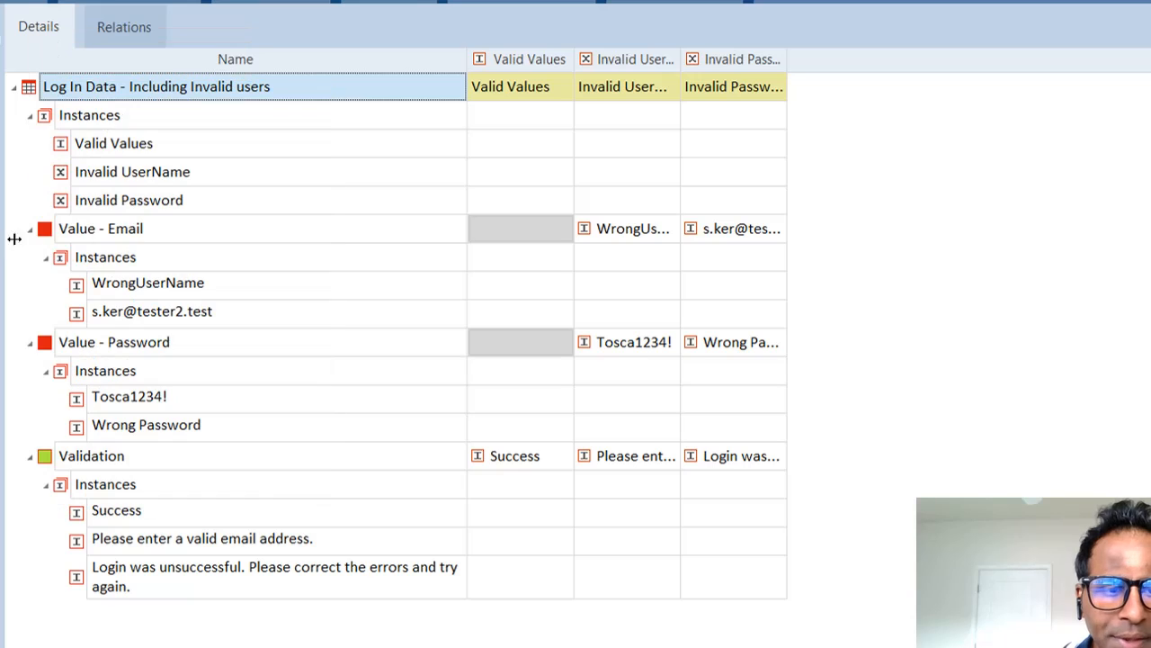
Step: Inspect the context options of the Value - Email and Value - Password attributes
left_click(49, 236)
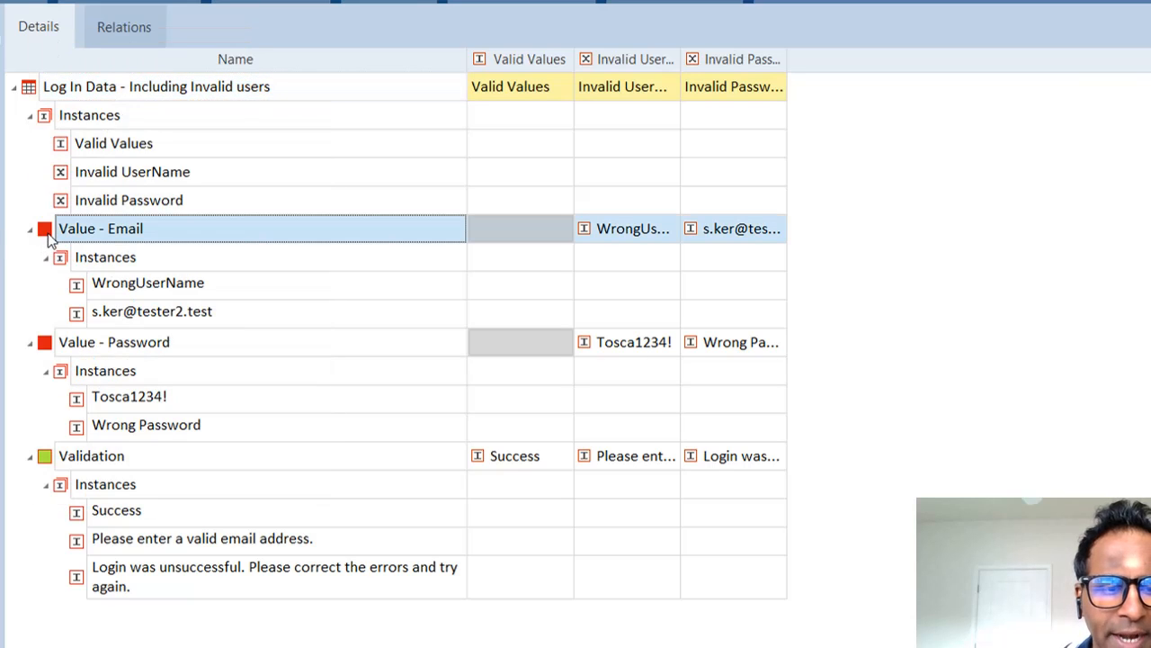
right_click(50, 235)
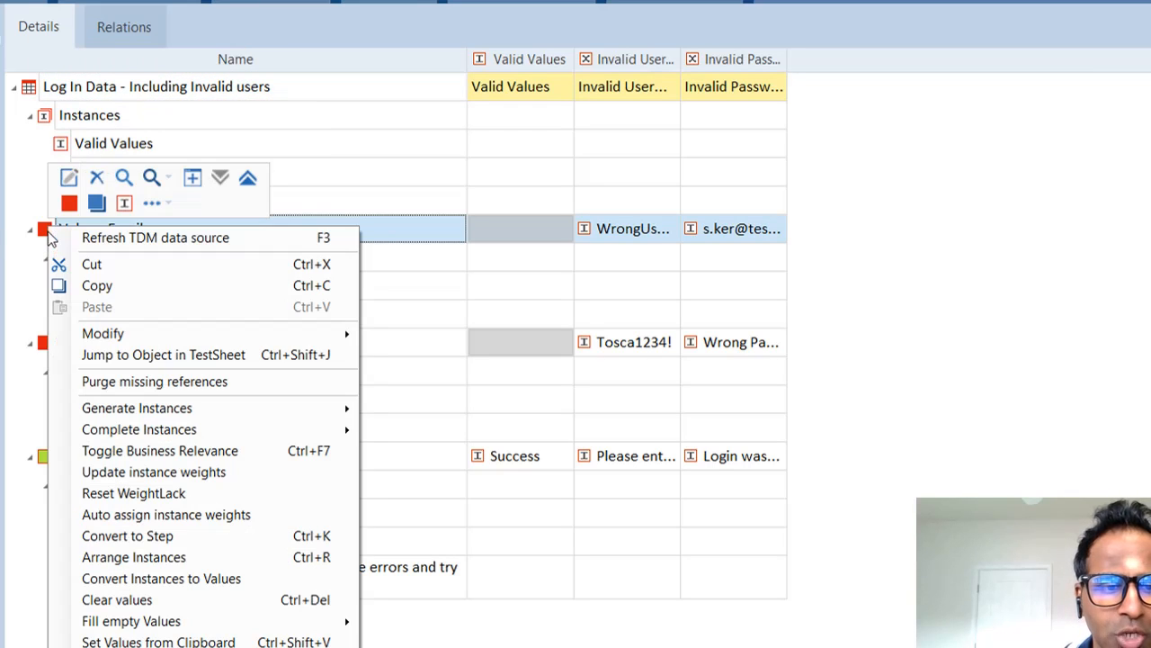
left_click(2, 236)
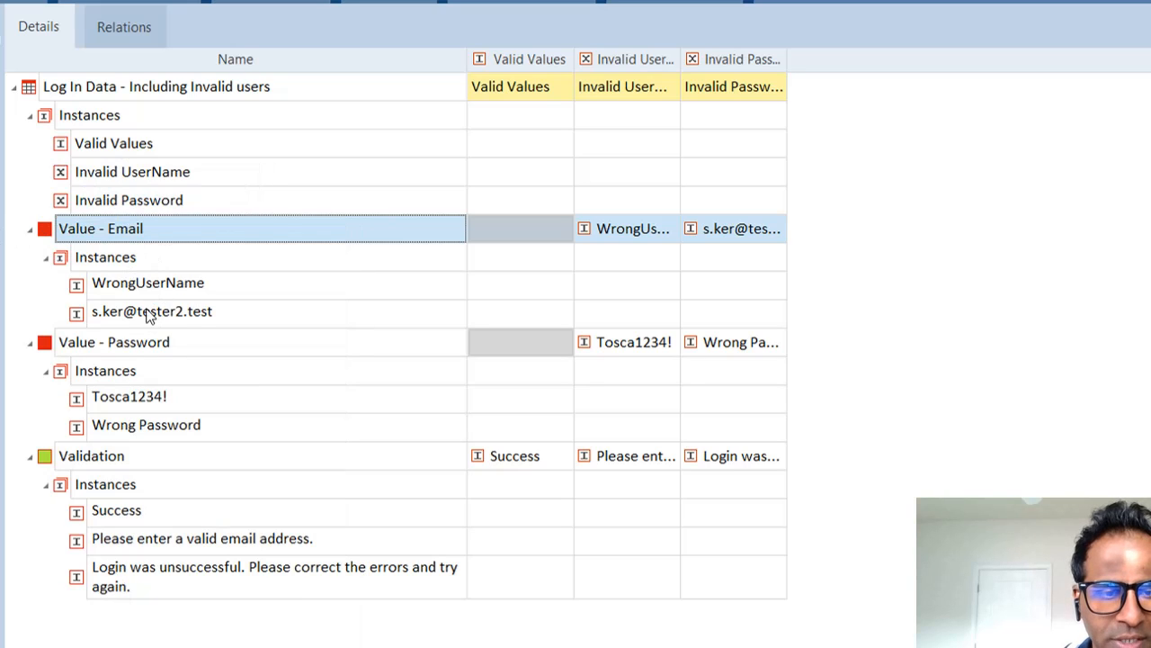
left_click(43, 349)
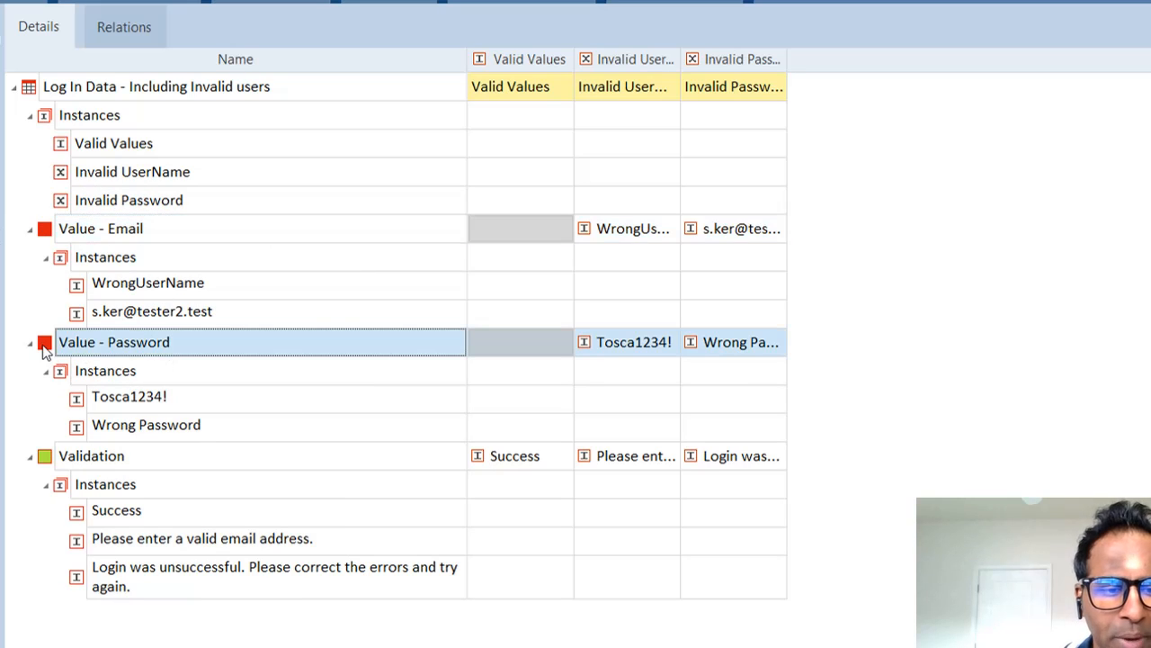
right_click(43, 349)
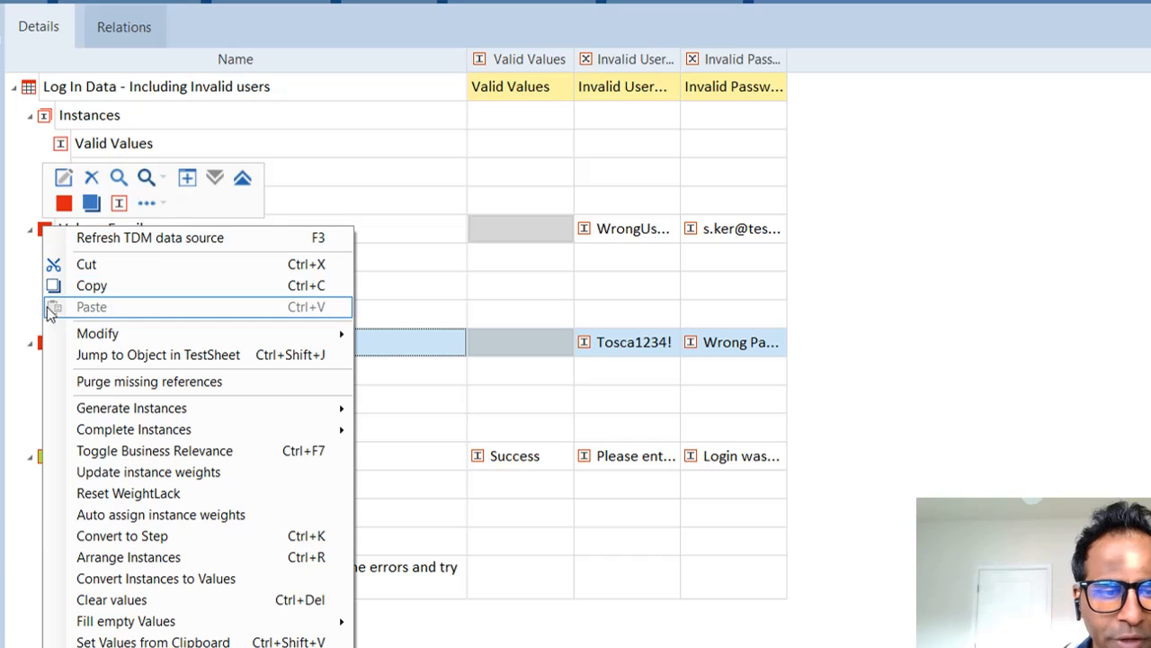
left_click(9, 356)
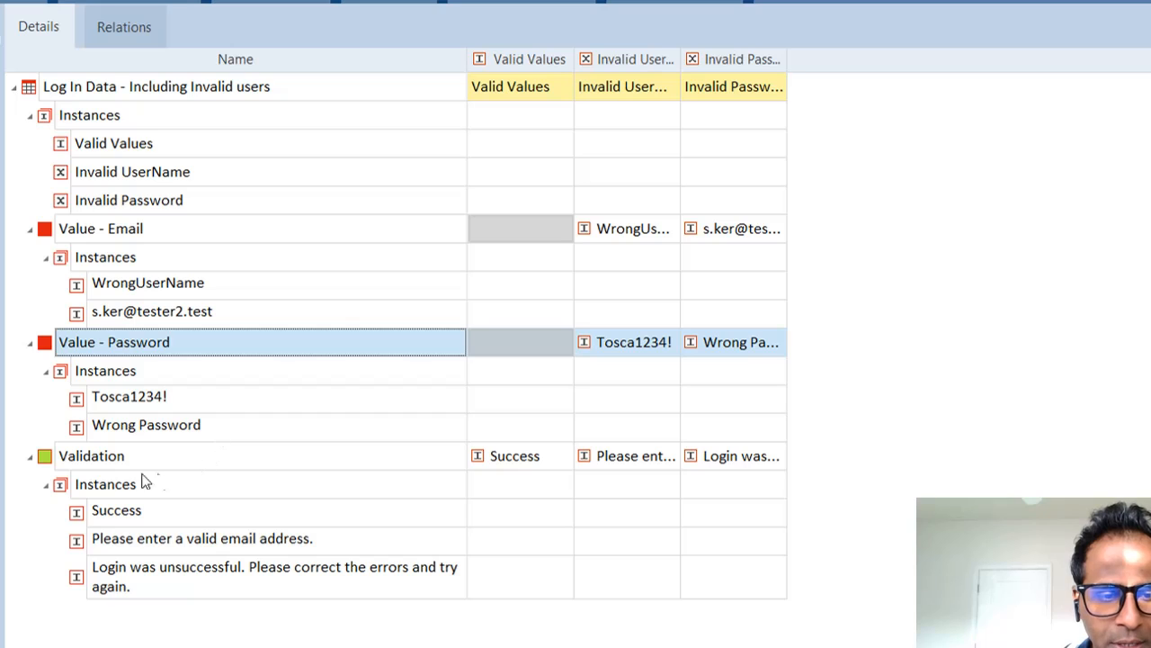
Step: Review the WrongUserName, email and Wrong Password instances, then open Value - Email's options
left_click(137, 290)
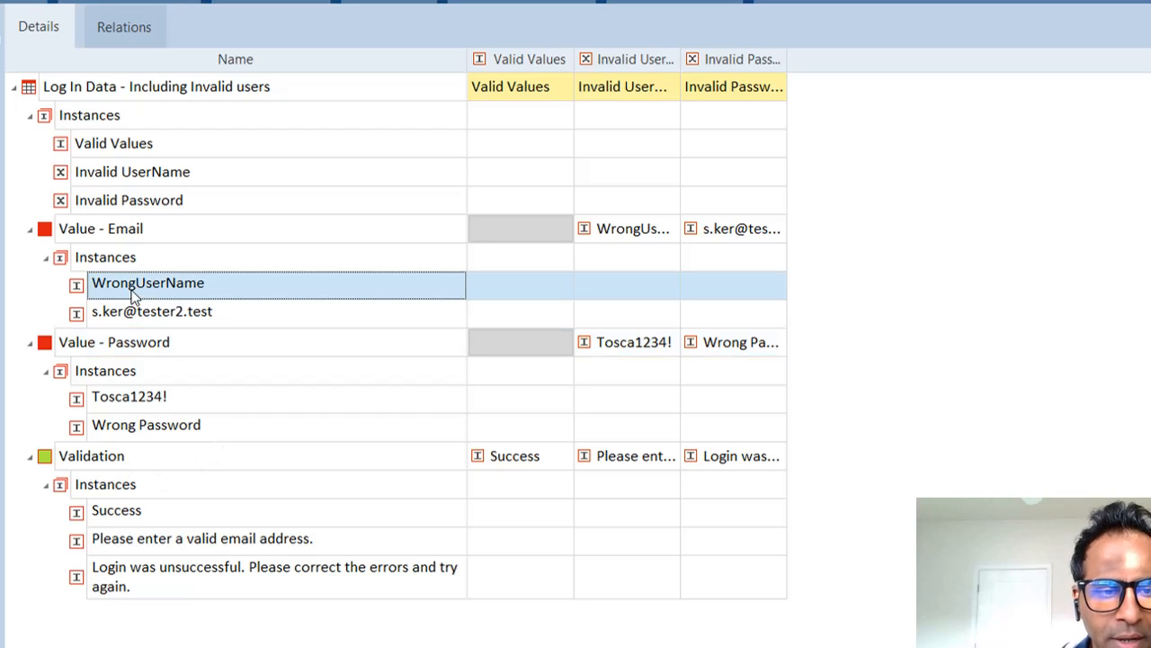
left_click(201, 319)
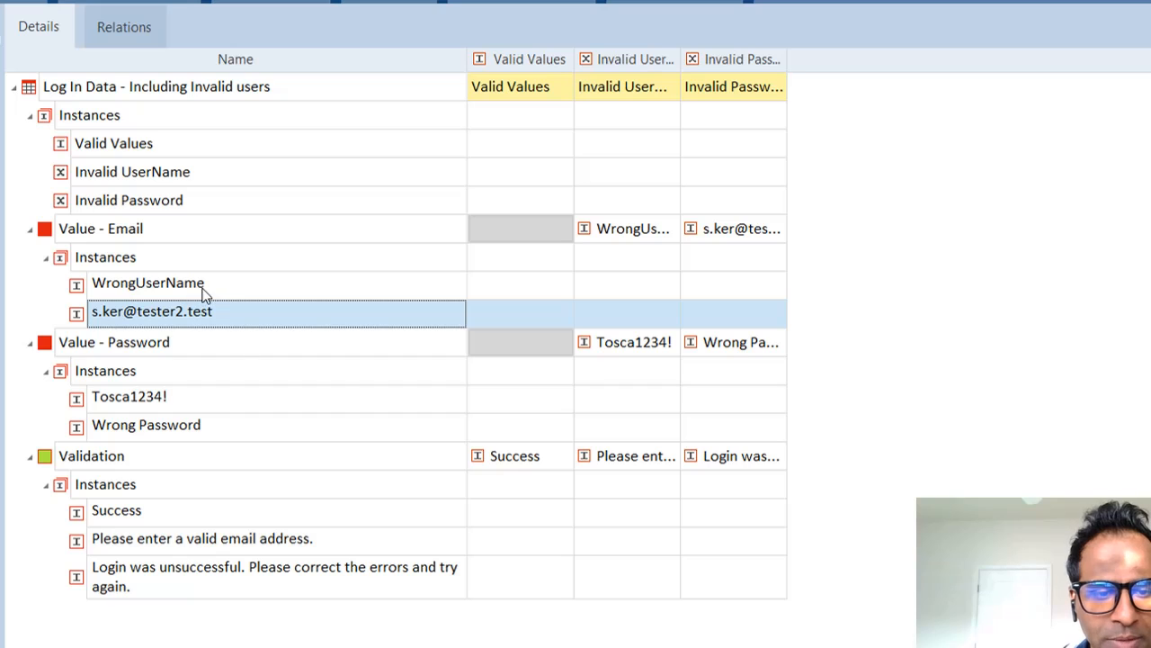
left_click(122, 403)
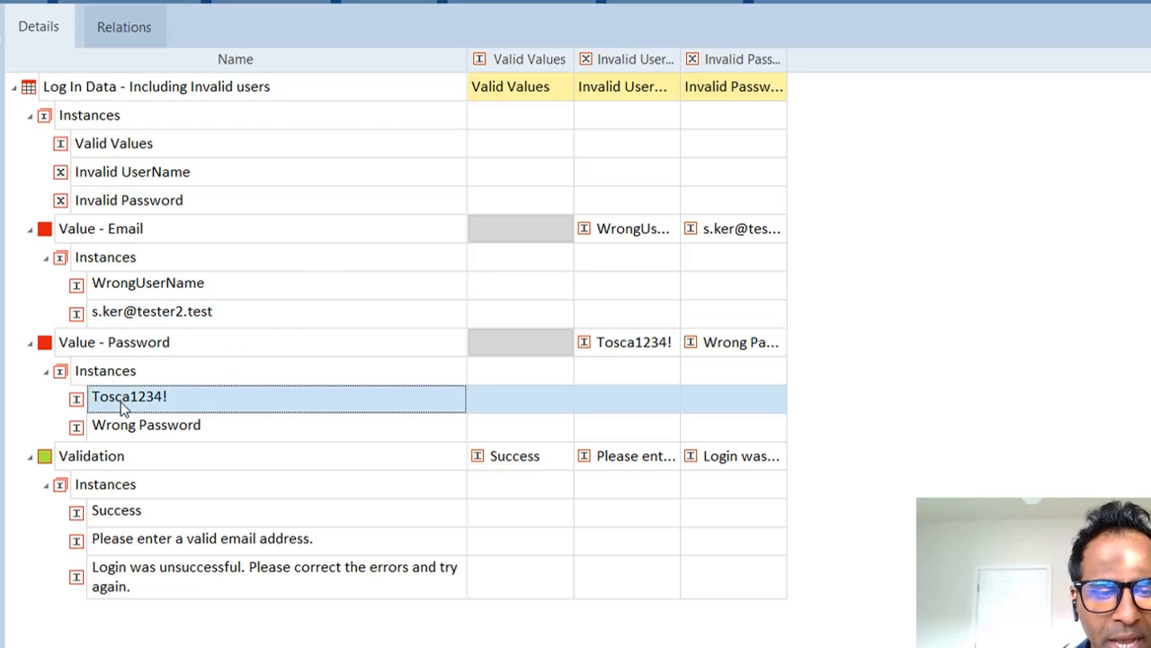
left_click(179, 430)
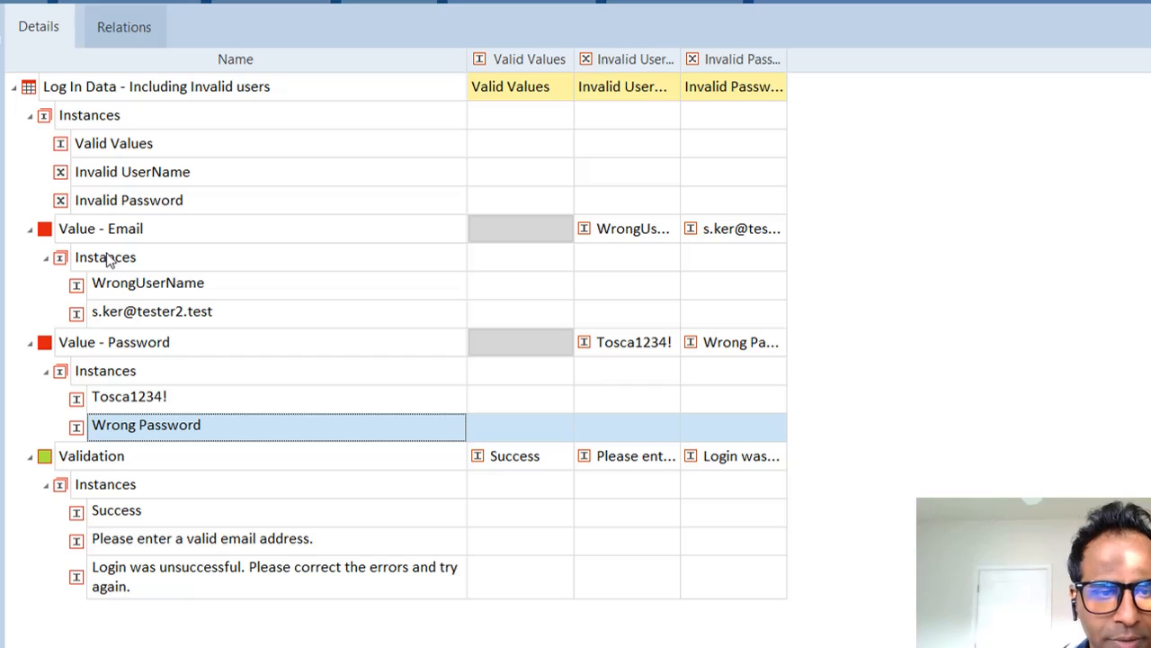
left_click(43, 232)
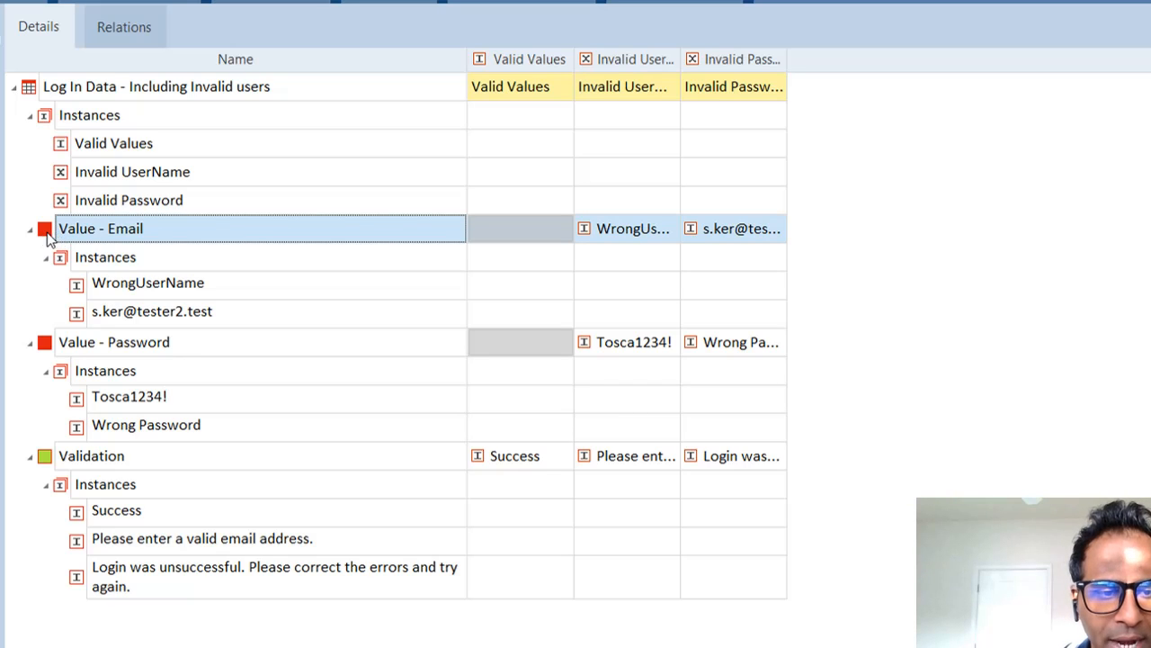
right_click(48, 229)
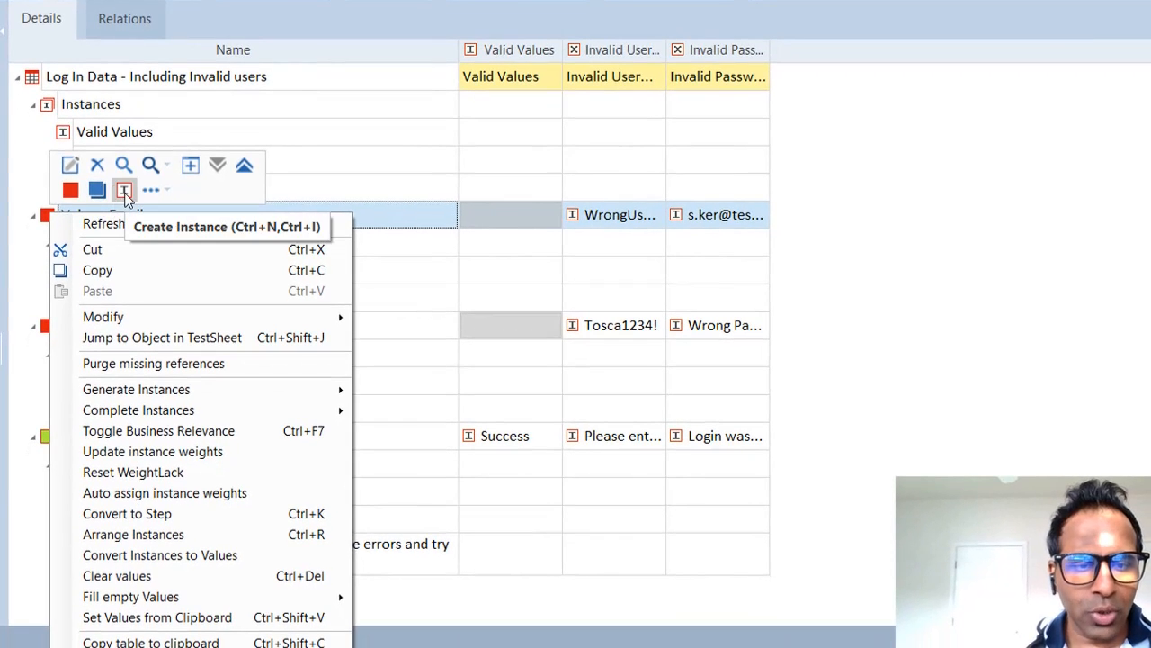
Step: Create a new Value - Email instance named with the account's valid email address
left_click(124, 194)
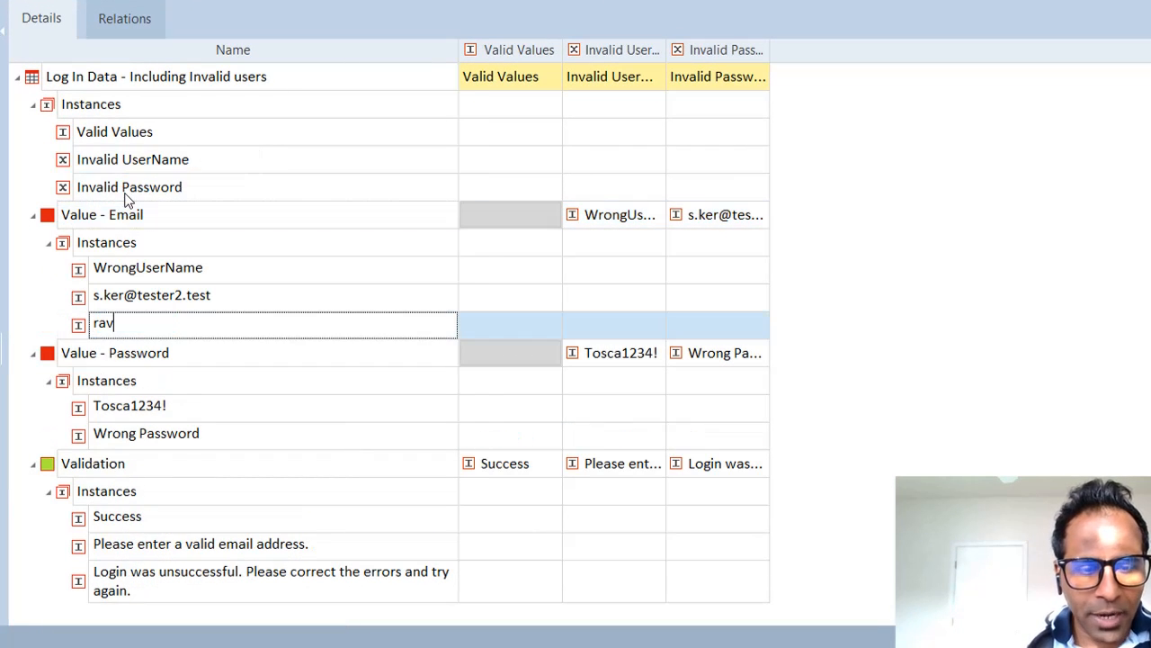
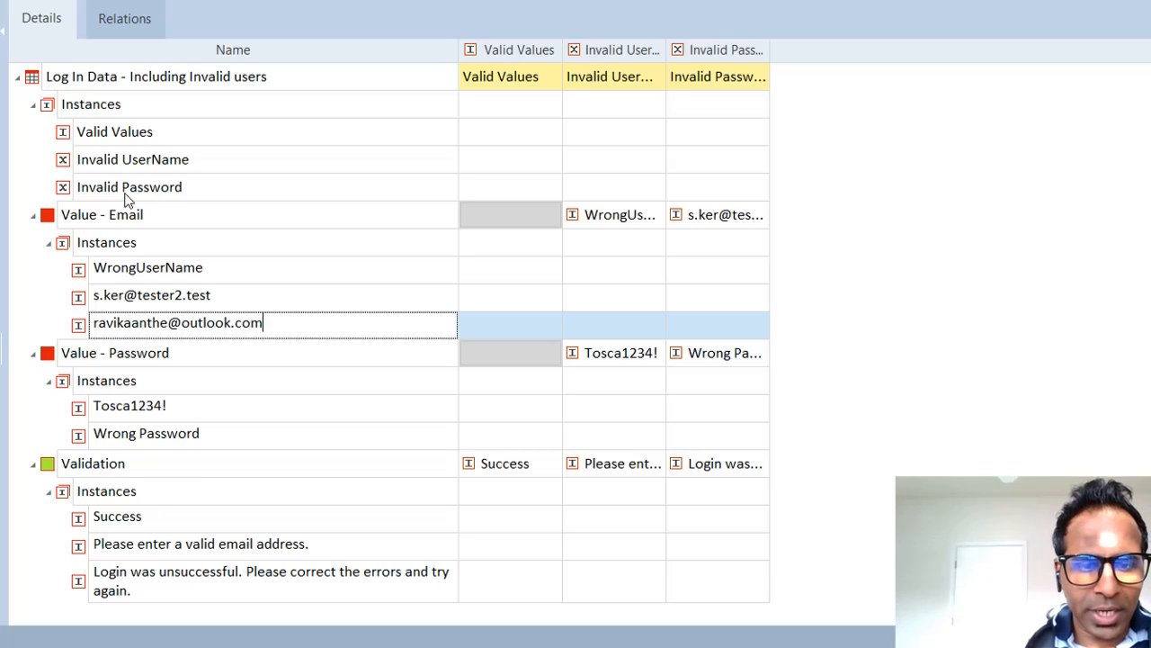
key("Return")
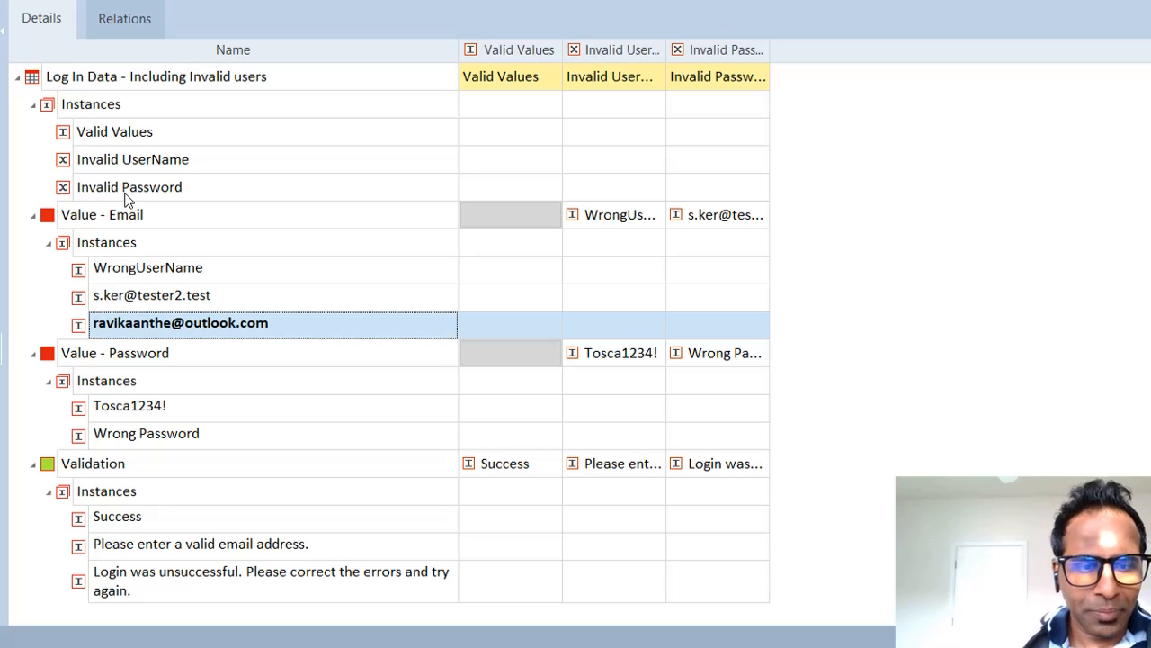
Step: Create a new Value - Password instance named with the valid password, then check both new instances
left_click(53, 357)
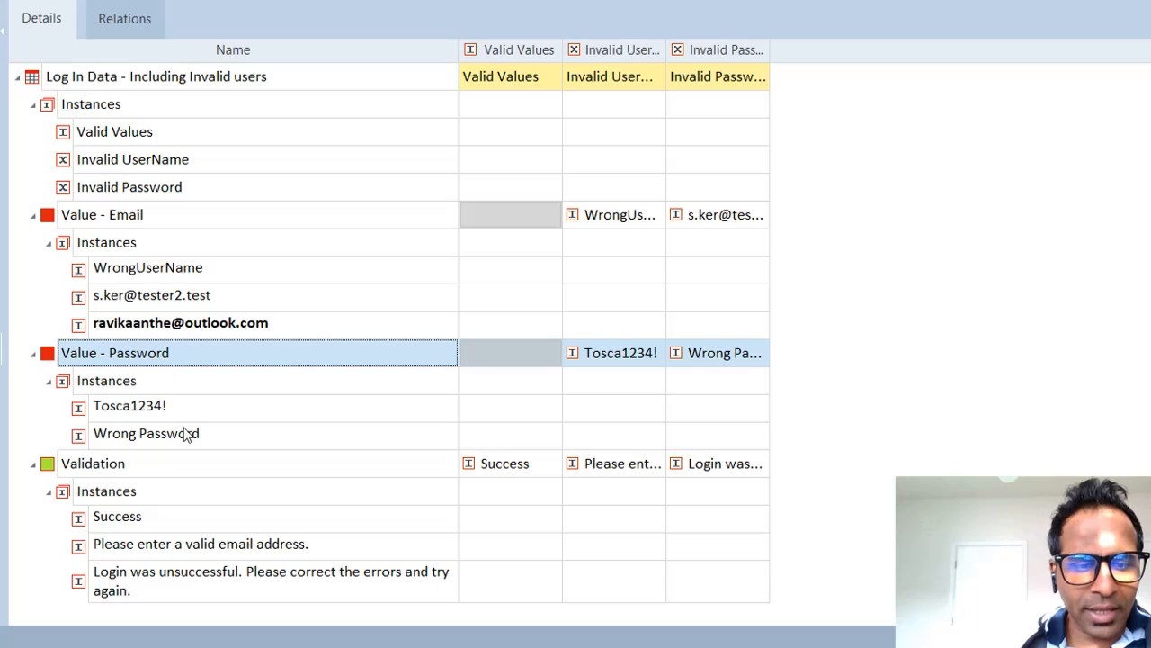
right_click(53, 359)
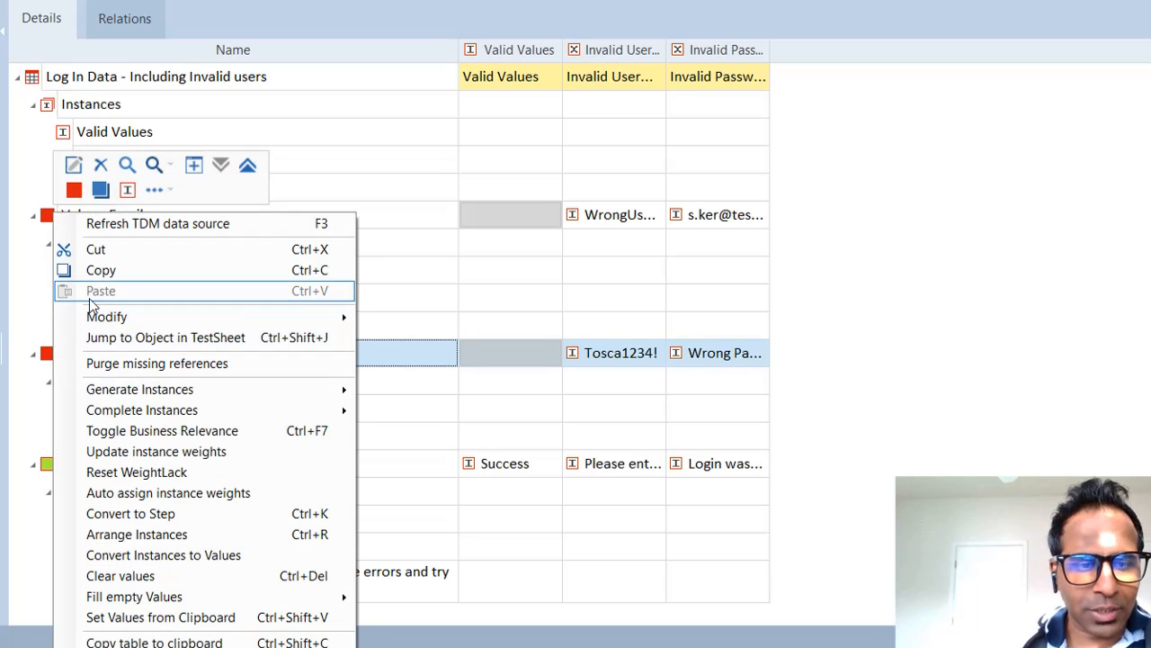
left_click(126, 189)
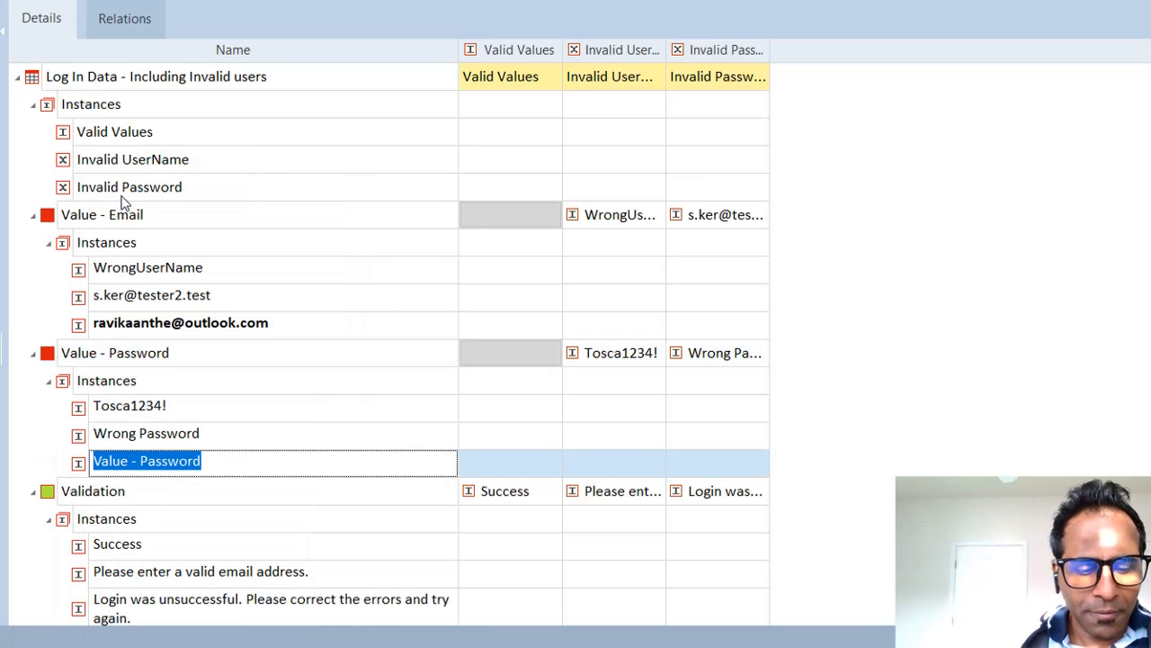
type("tosca")
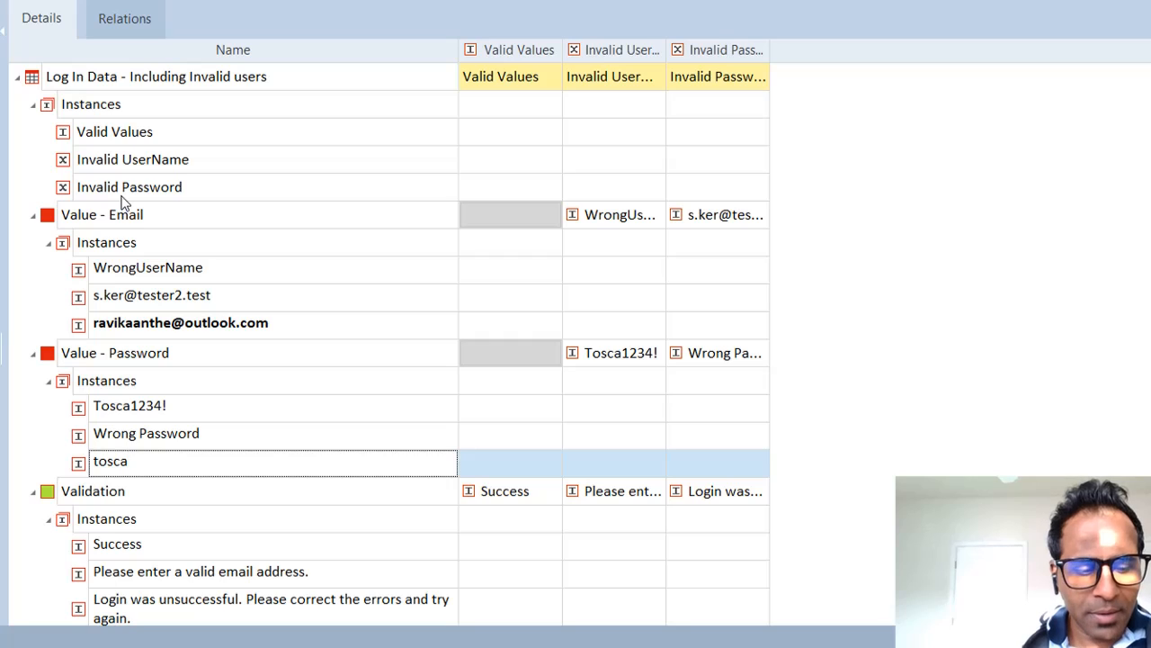
type("@2021")
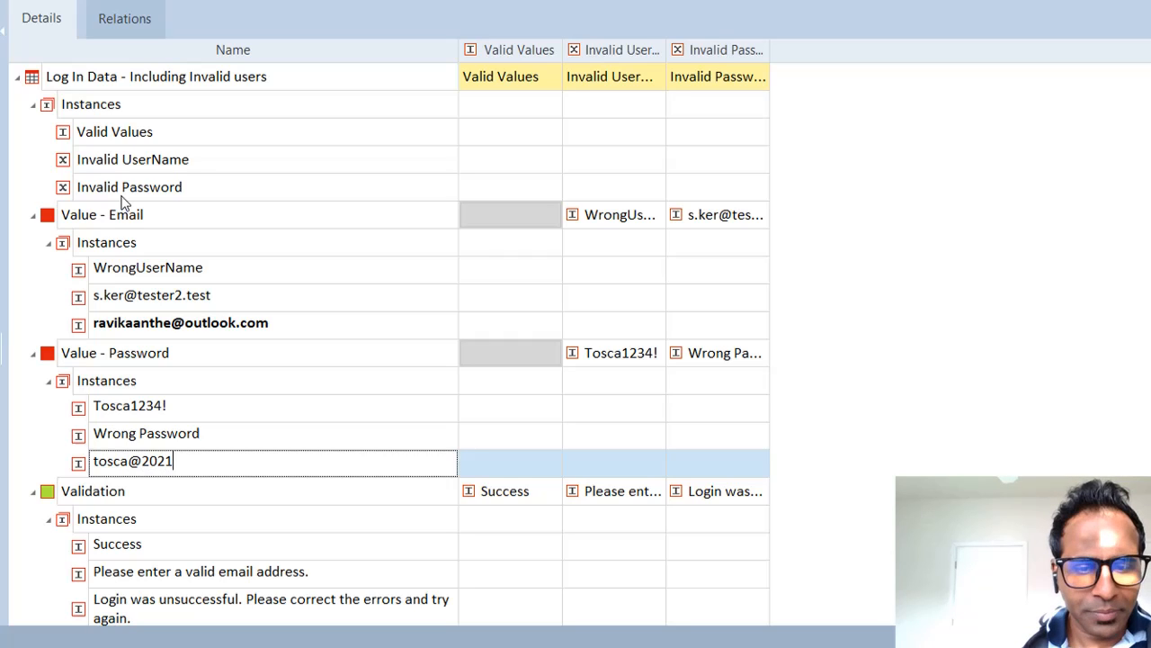
key("Return")
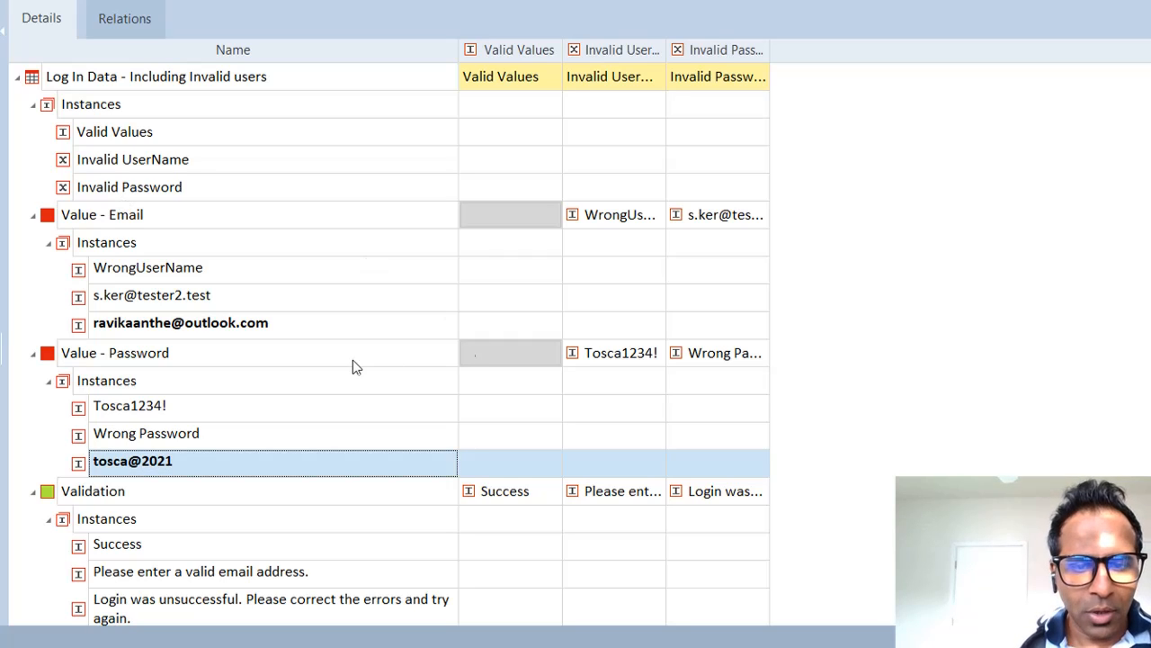
left_click(272, 331)
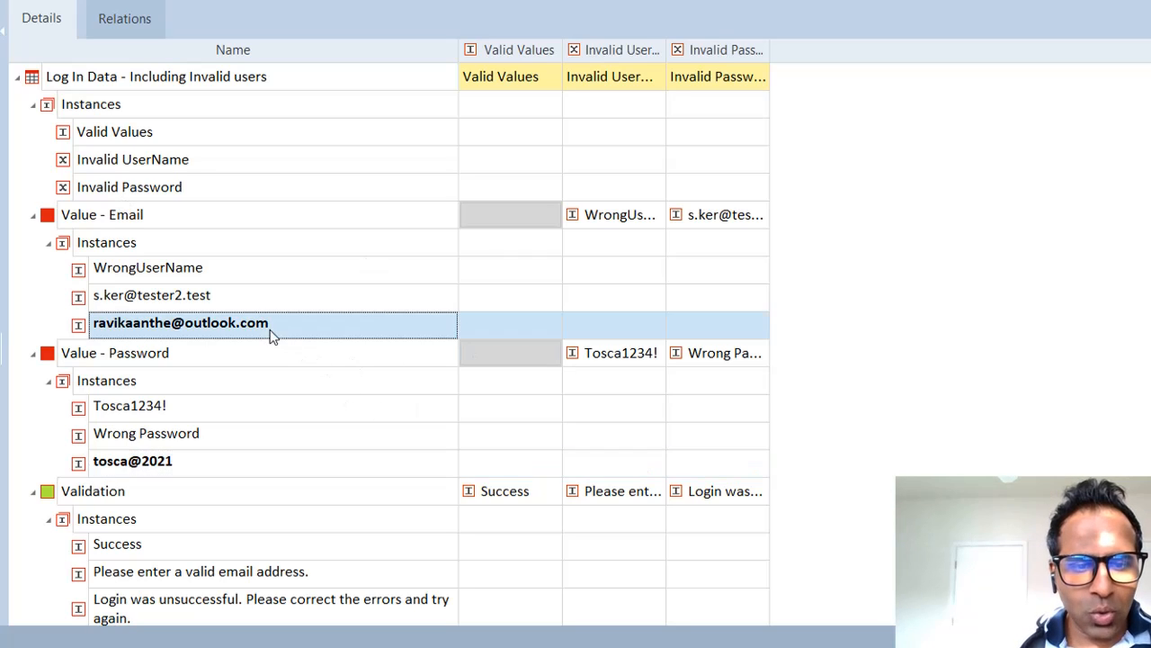
left_click(178, 471)
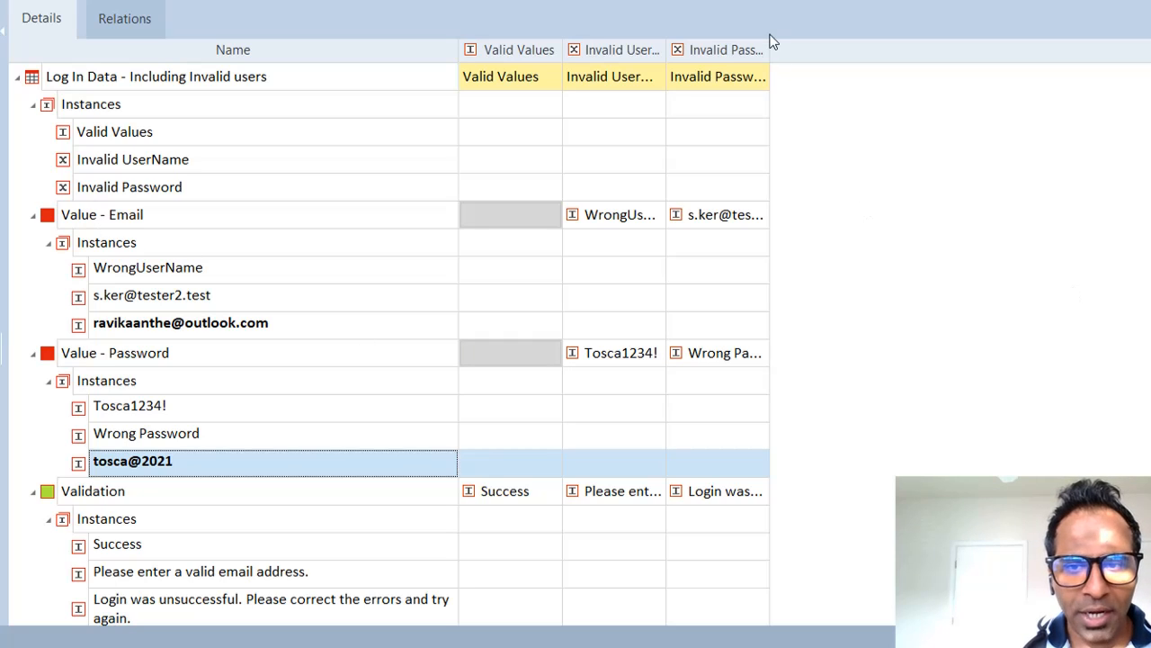
Step: Widen the Invalid Password, Invalid UserName and Valid Values columns
left_click_drag(770, 44, 818, 49)
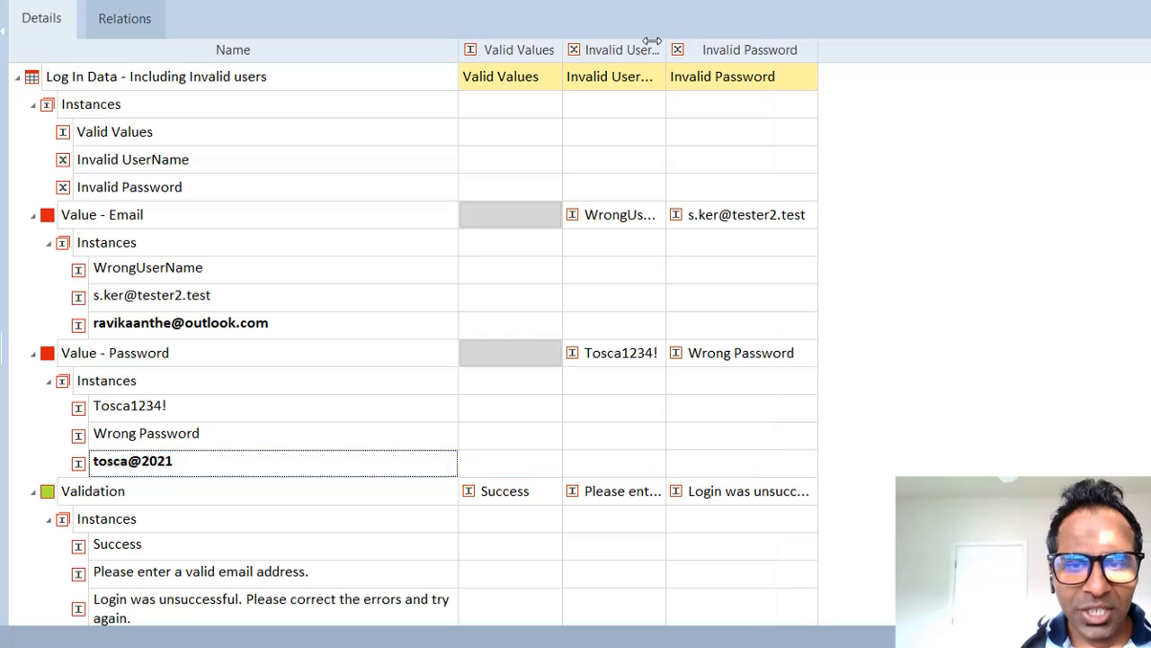
left_click_drag(666, 44, 740, 50)
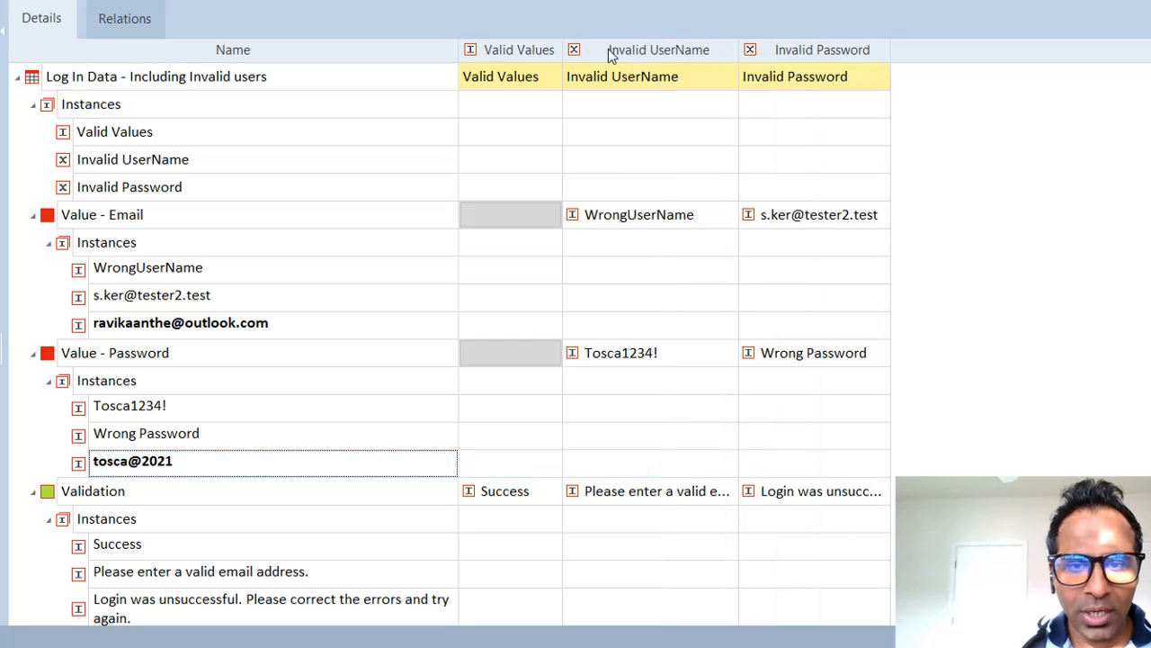
left_click_drag(561, 44, 573, 45)
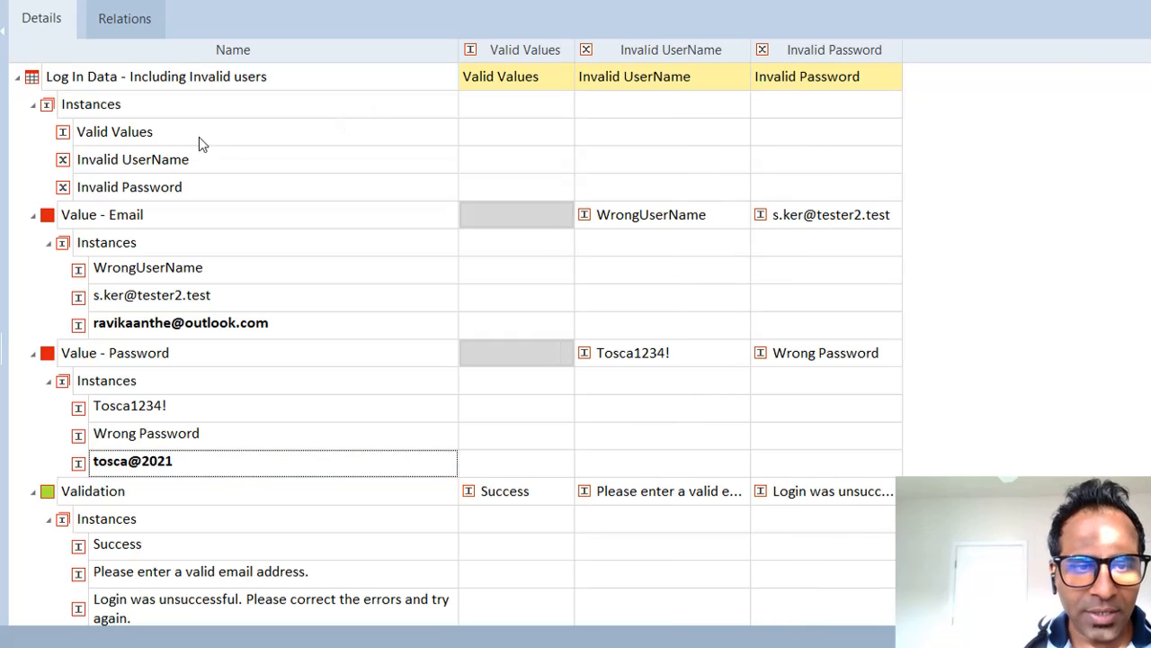
Step: Check the Valid Values, Invalid UserName and Invalid Password instances and select the empty Valid Values email cell
left_click(156, 149)
left_click(132, 135)
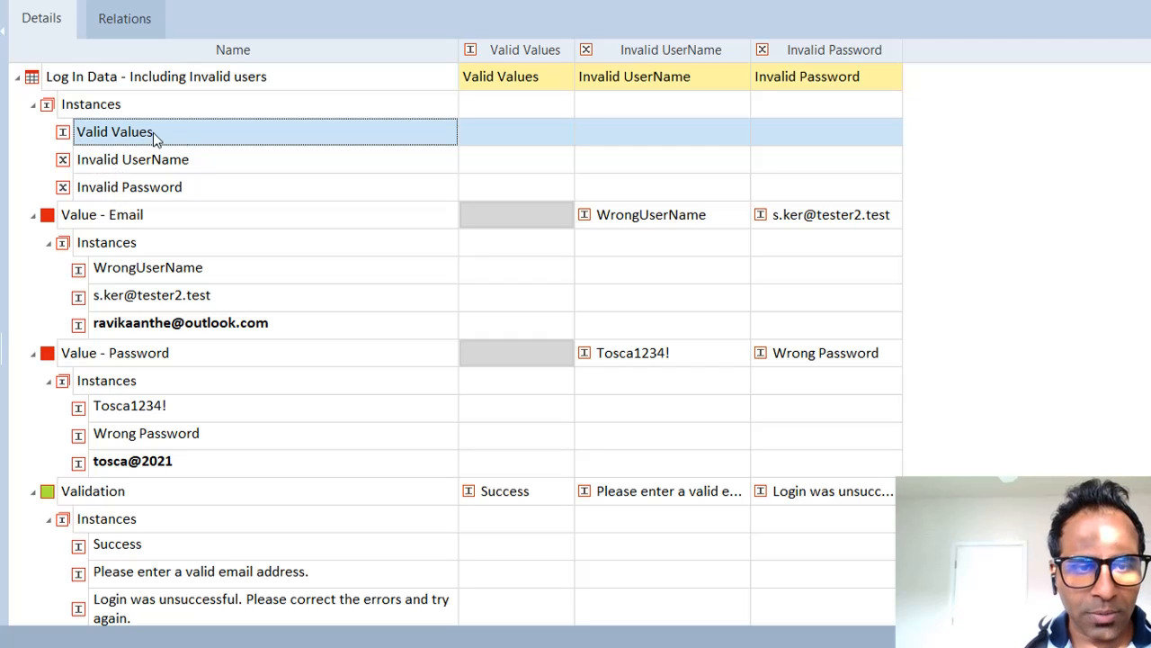
left_click(176, 170)
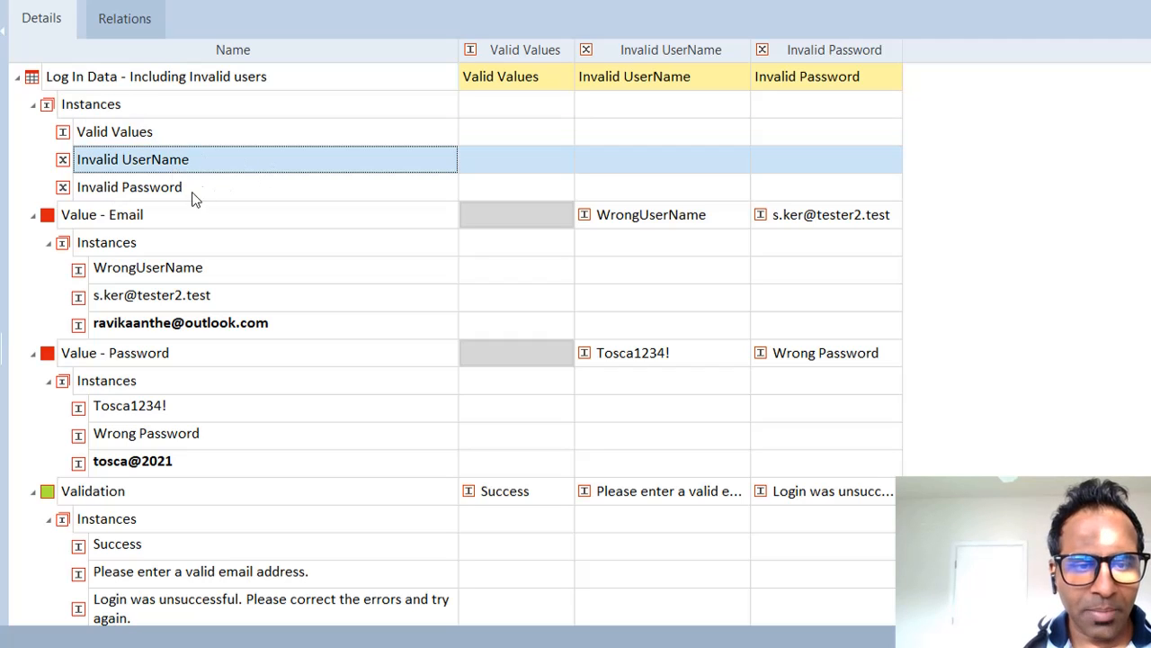
left_click(188, 193)
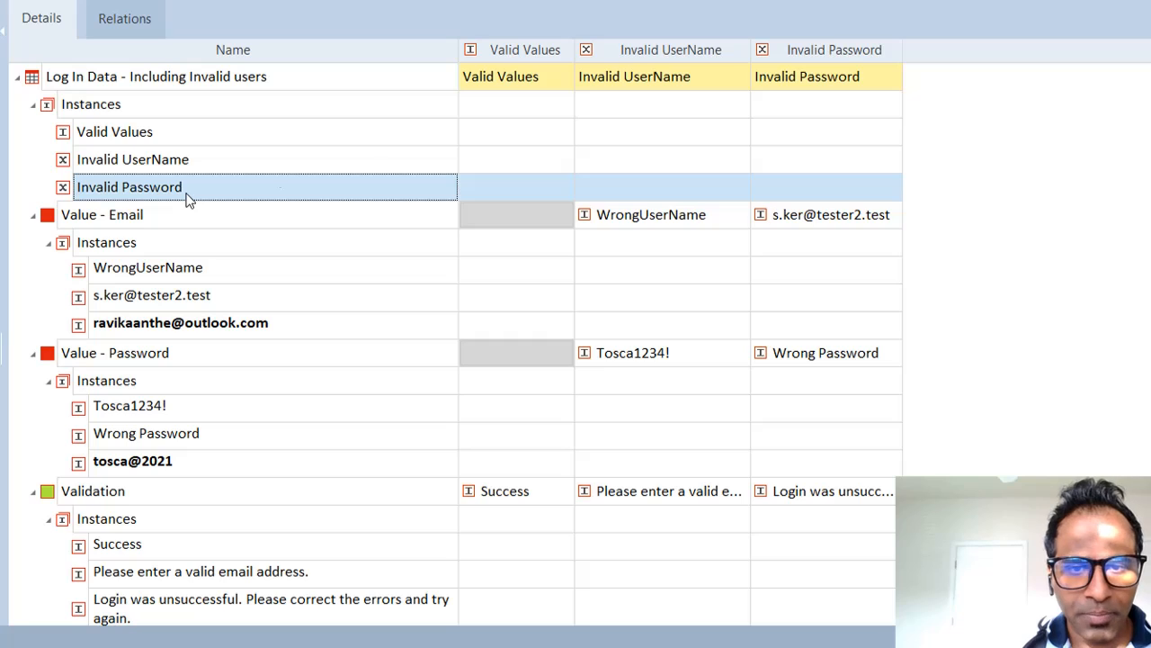
left_click(521, 78)
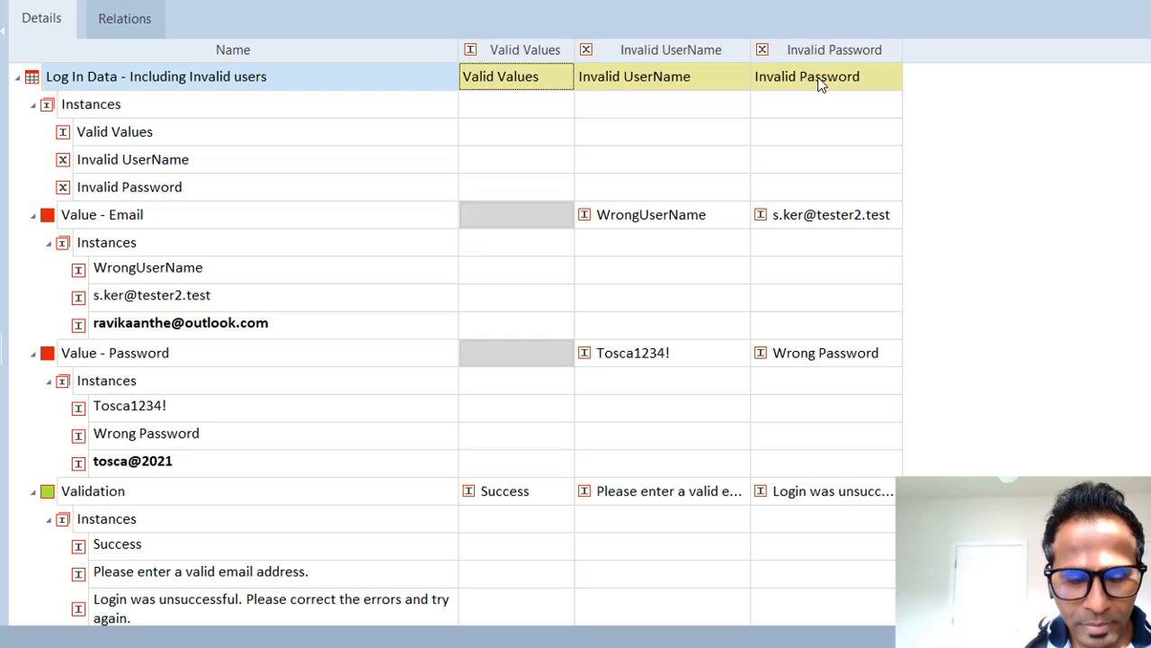
left_click(524, 214)
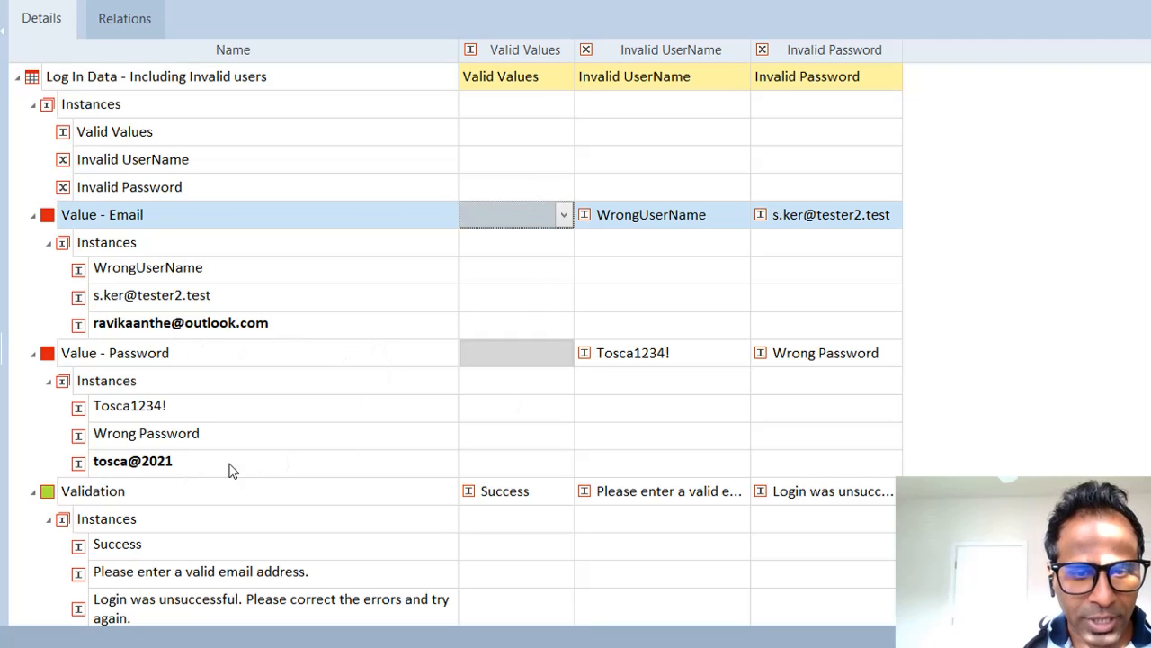
Step: Pick the new email and password instances from the Valid Values dropdowns, then review the Validation row
left_click(563, 216)
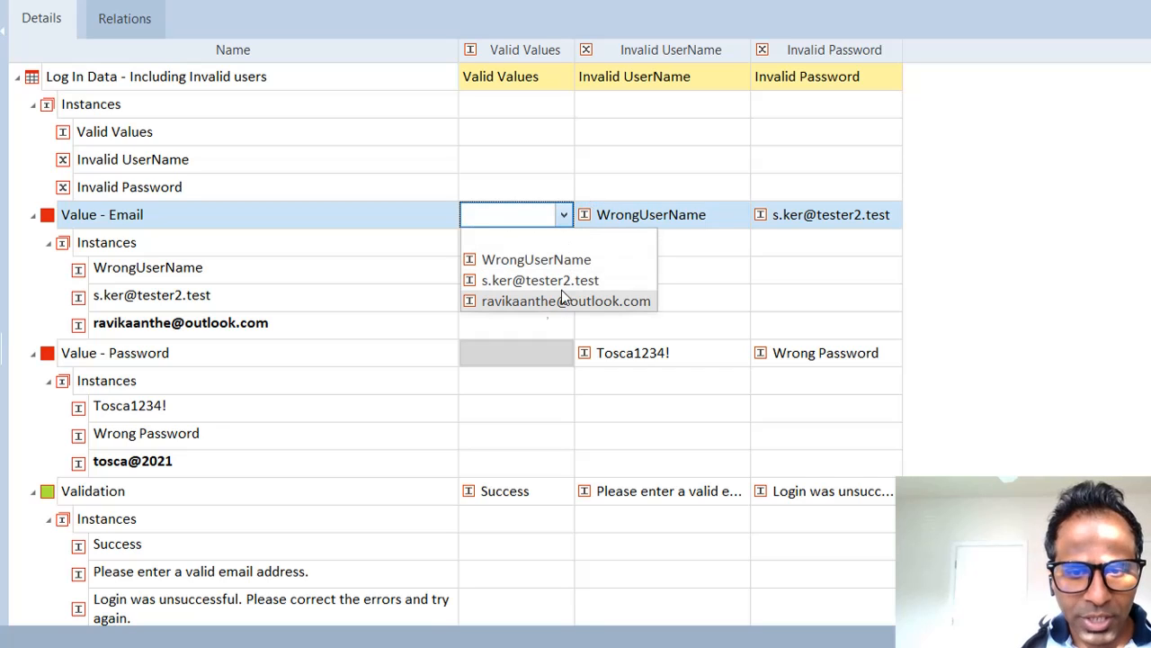
left_click(534, 301)
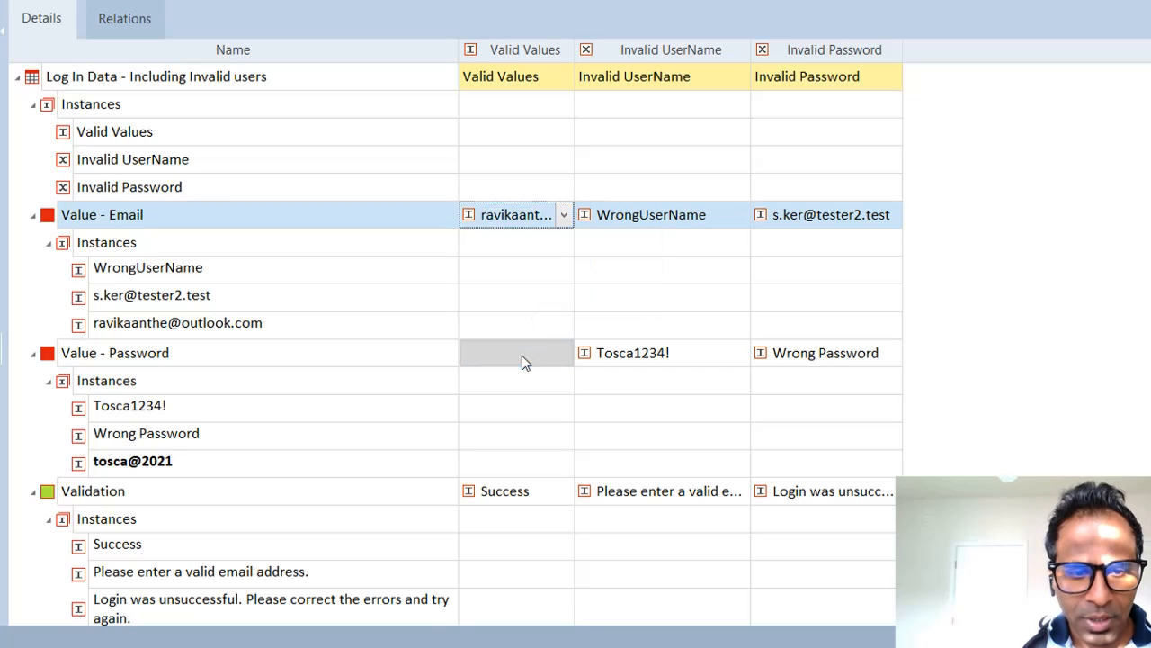
left_click(521, 356)
left_click(564, 352)
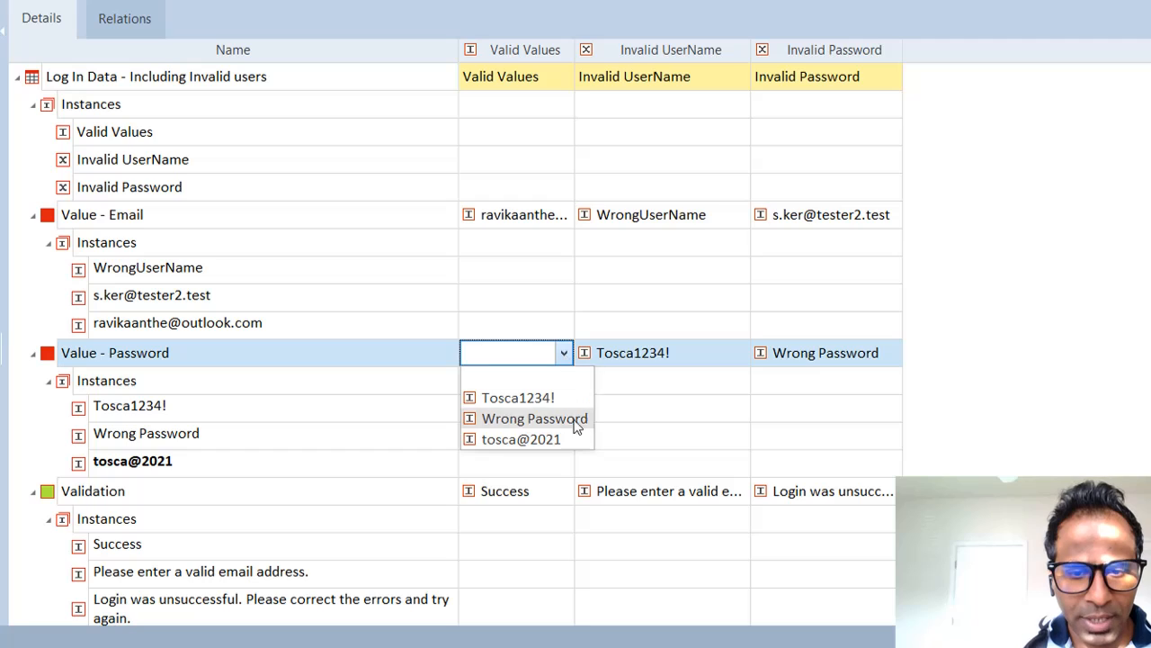
left_click(552, 438)
left_click(1008, 351)
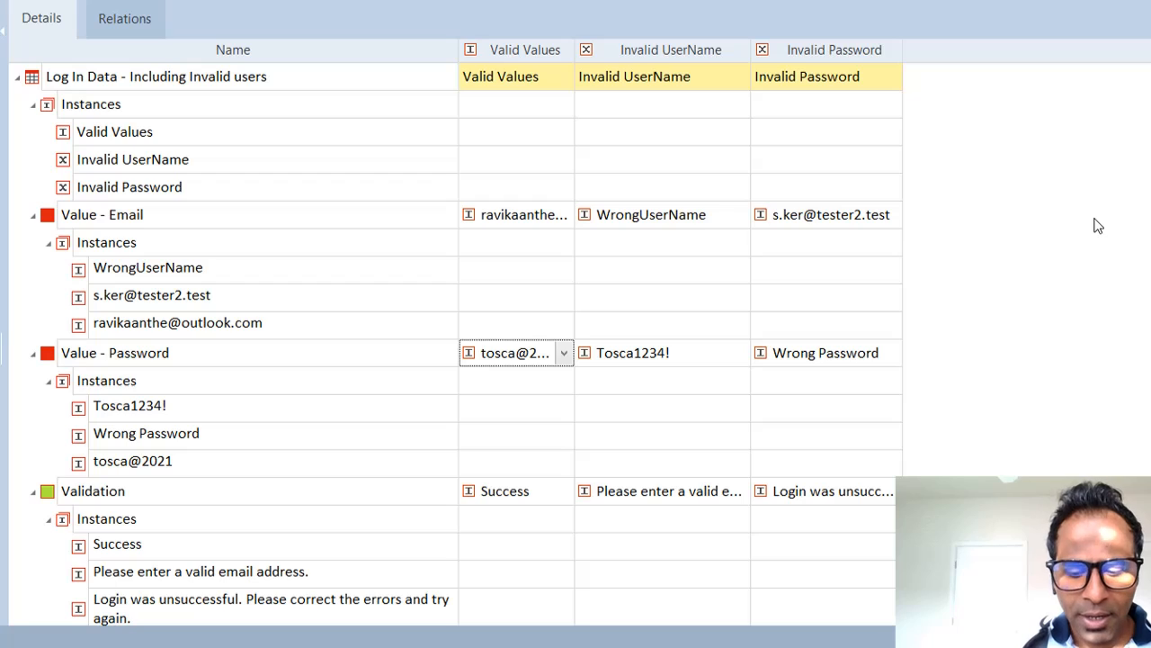
key("Return")
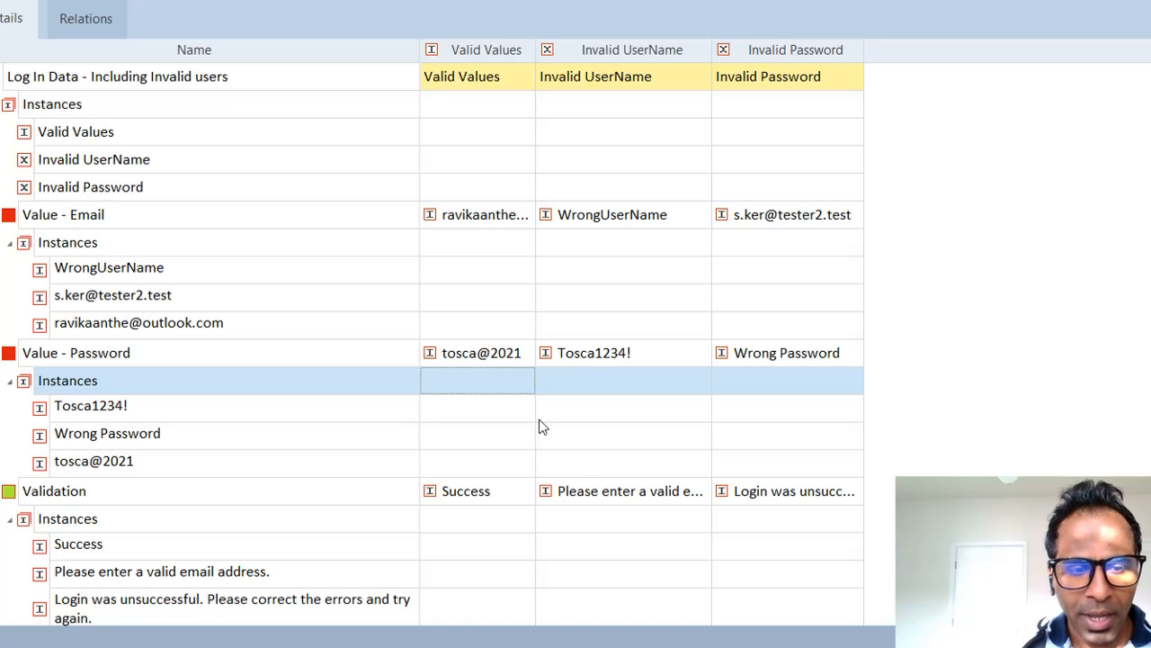
left_click(47, 496)
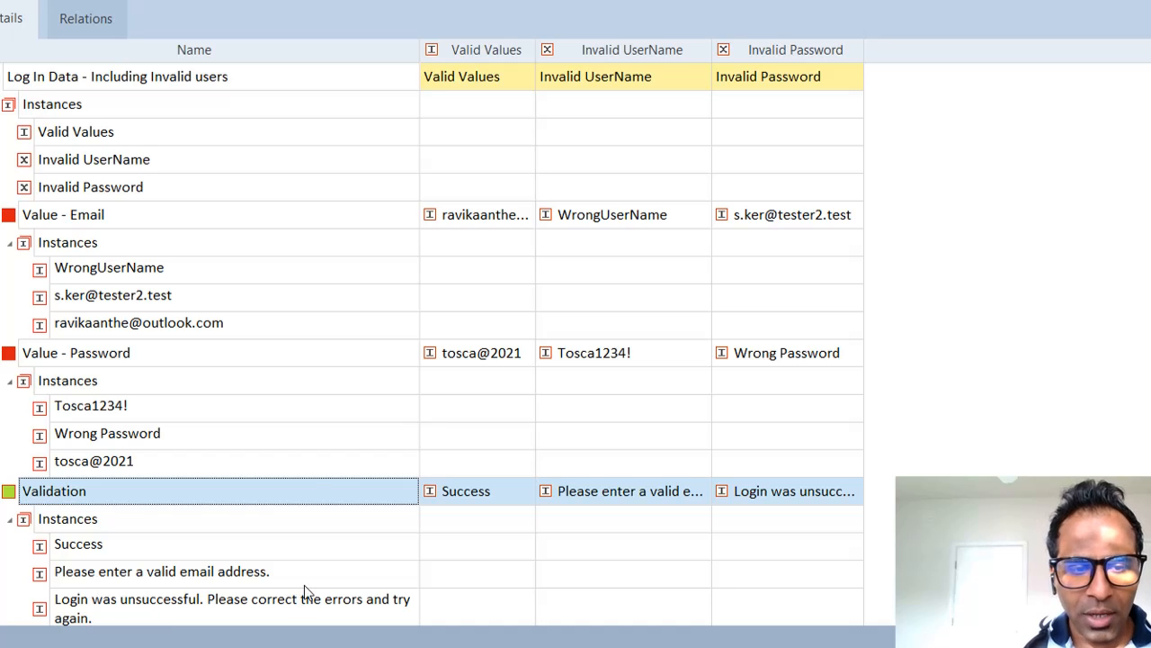
left_click(193, 358)
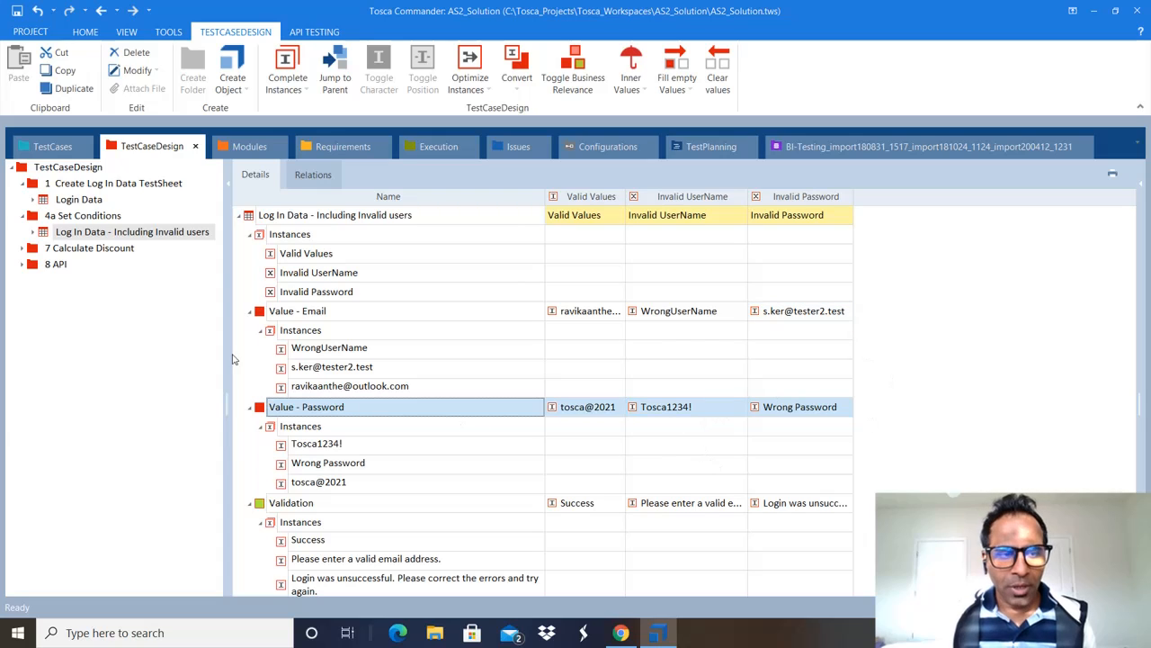
Step: Switch to the TestCases section and widen the tree so full names are readable
left_click(53, 148)
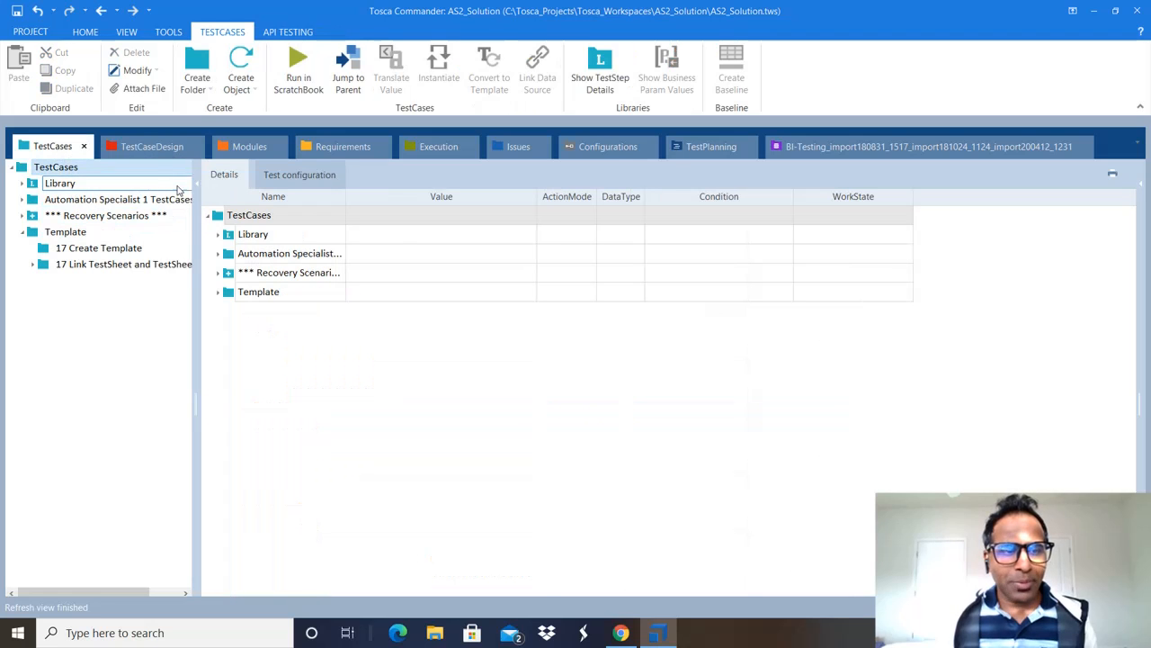
left_click(149, 155)
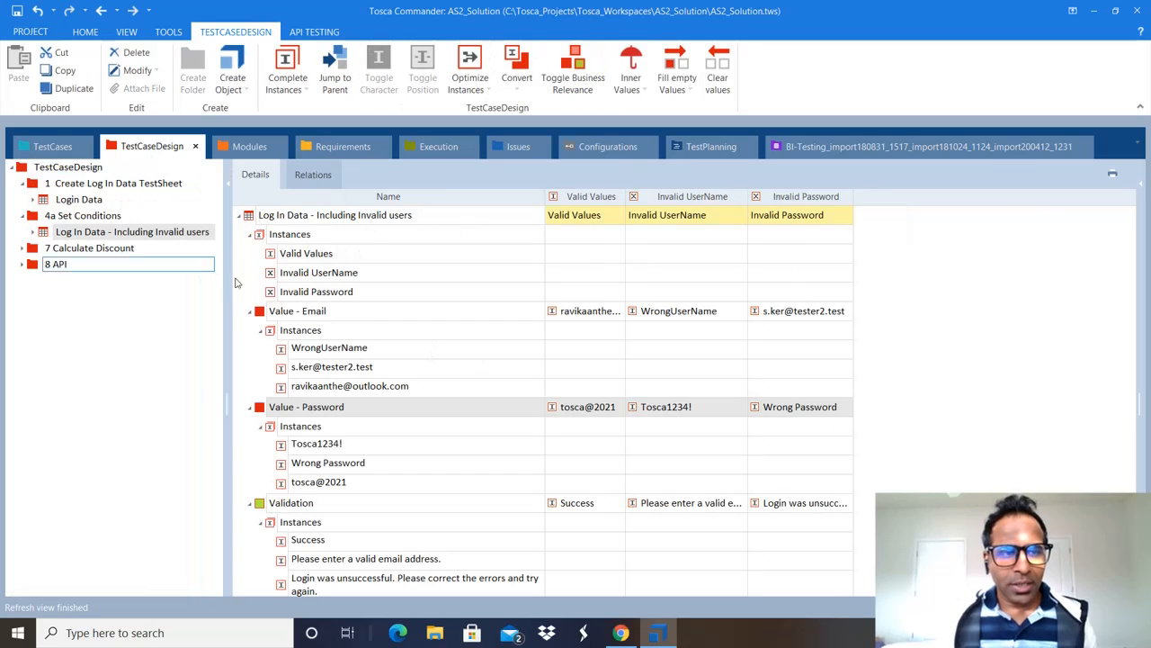
left_click(52, 147)
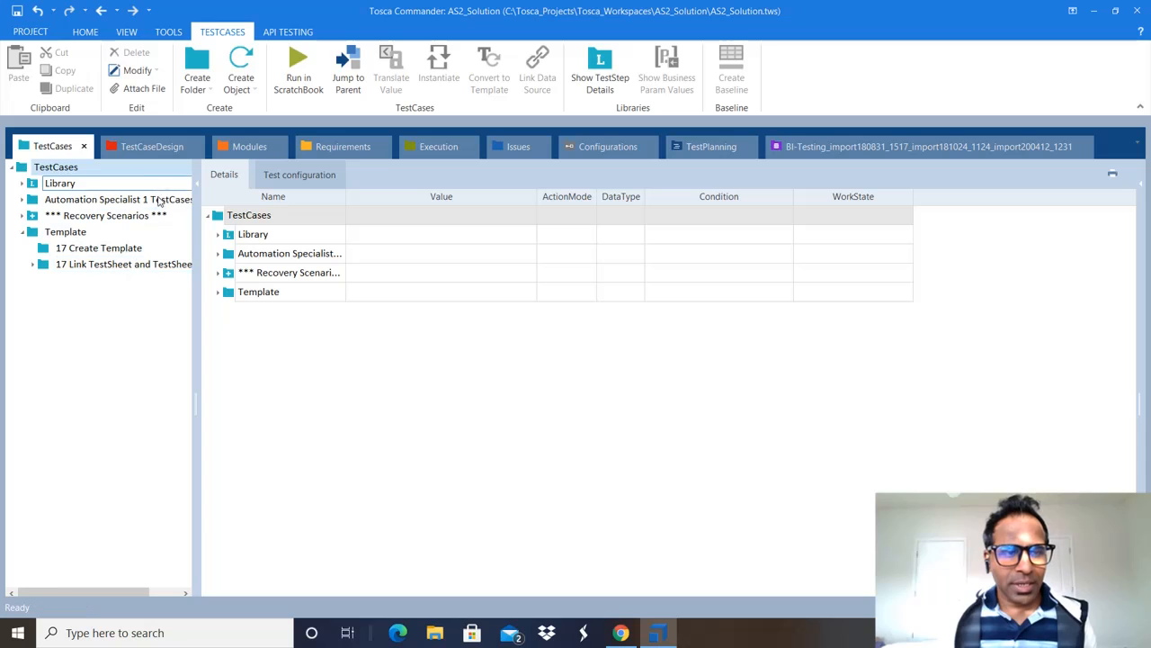
left_click(150, 148)
left_click(53, 146)
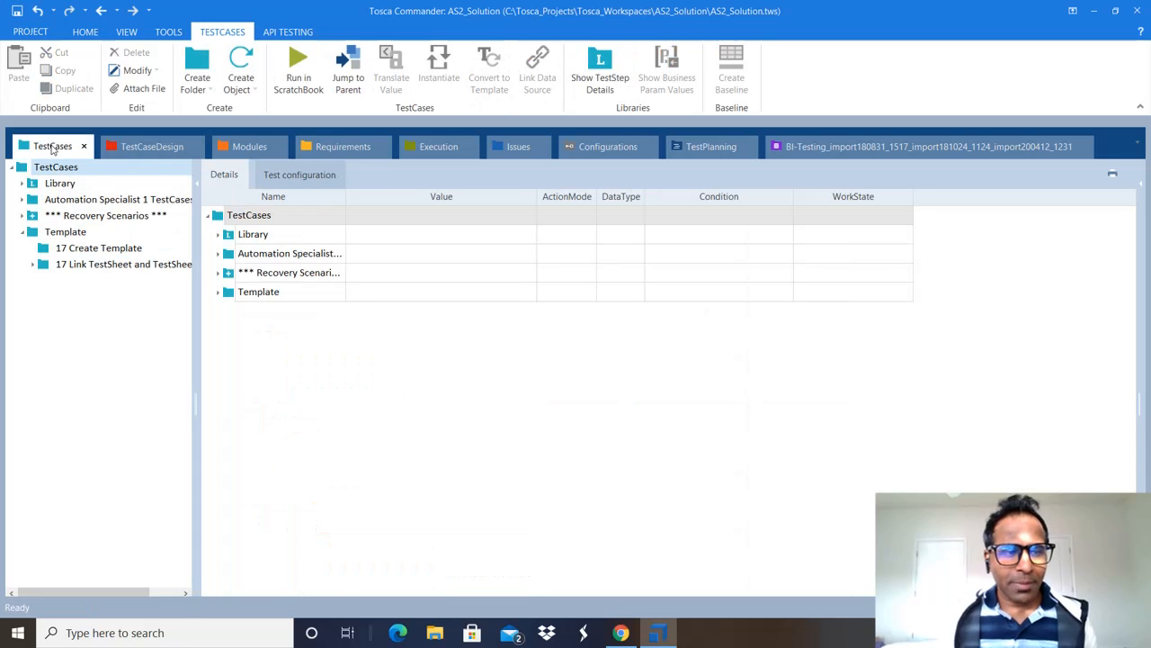
left_click_drag(196, 215, 324, 235)
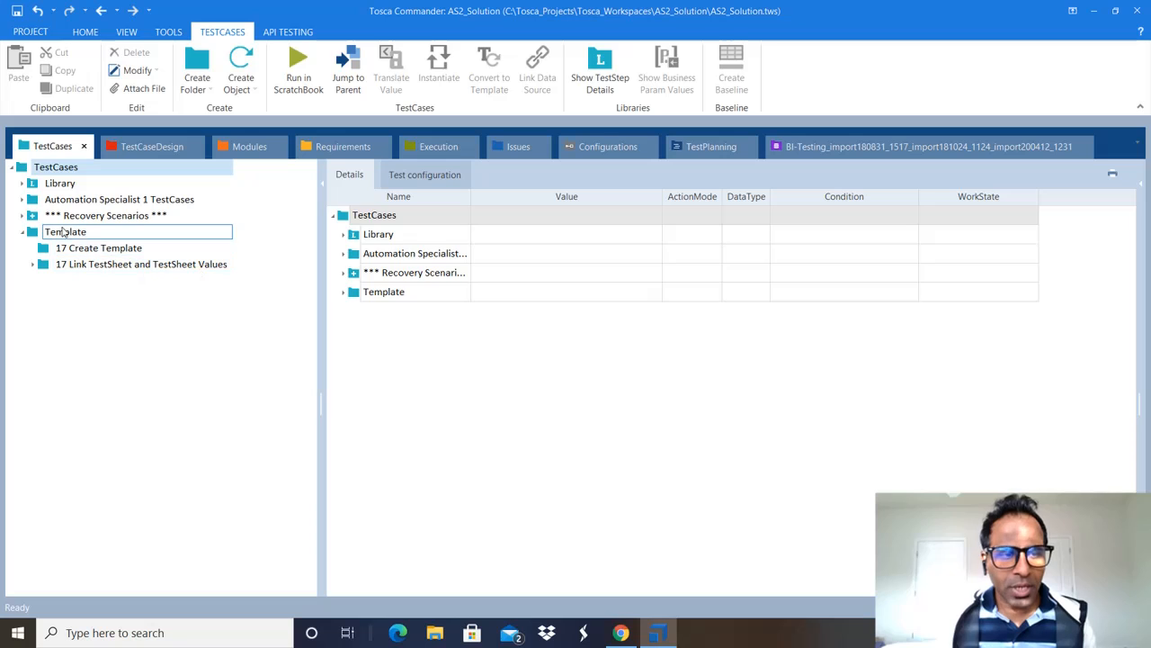
Step: Expand Template > 17 Link TestSheet and TestSheet Values to show Create Template and its User 1–3 instance
left_click(63, 232)
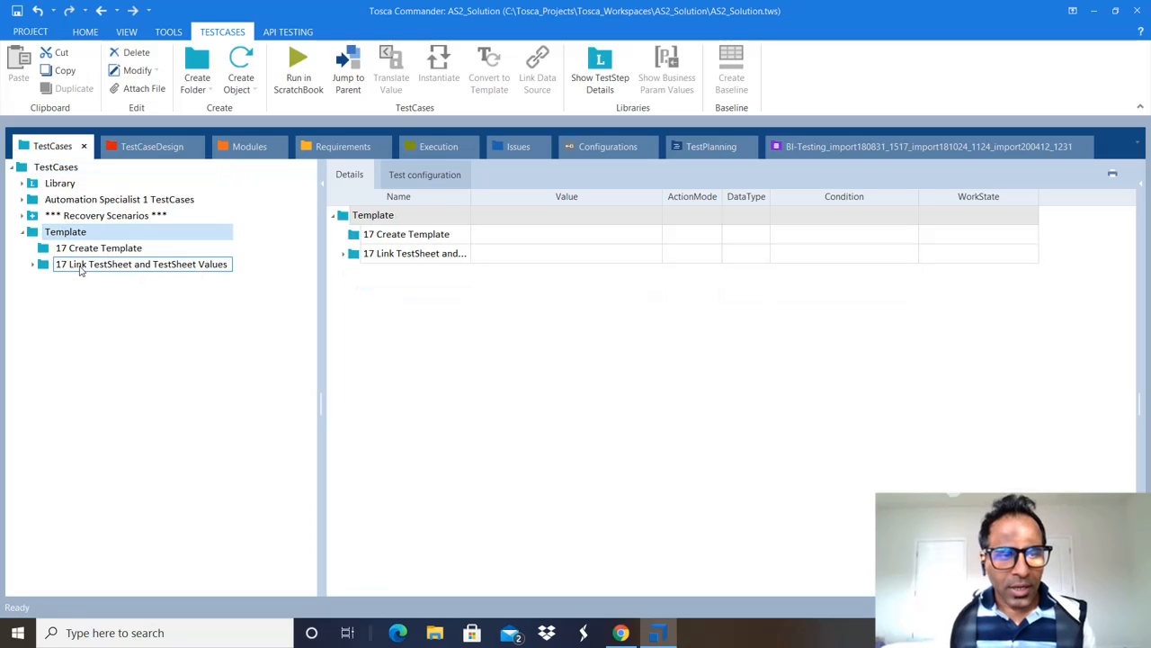
left_click(81, 266)
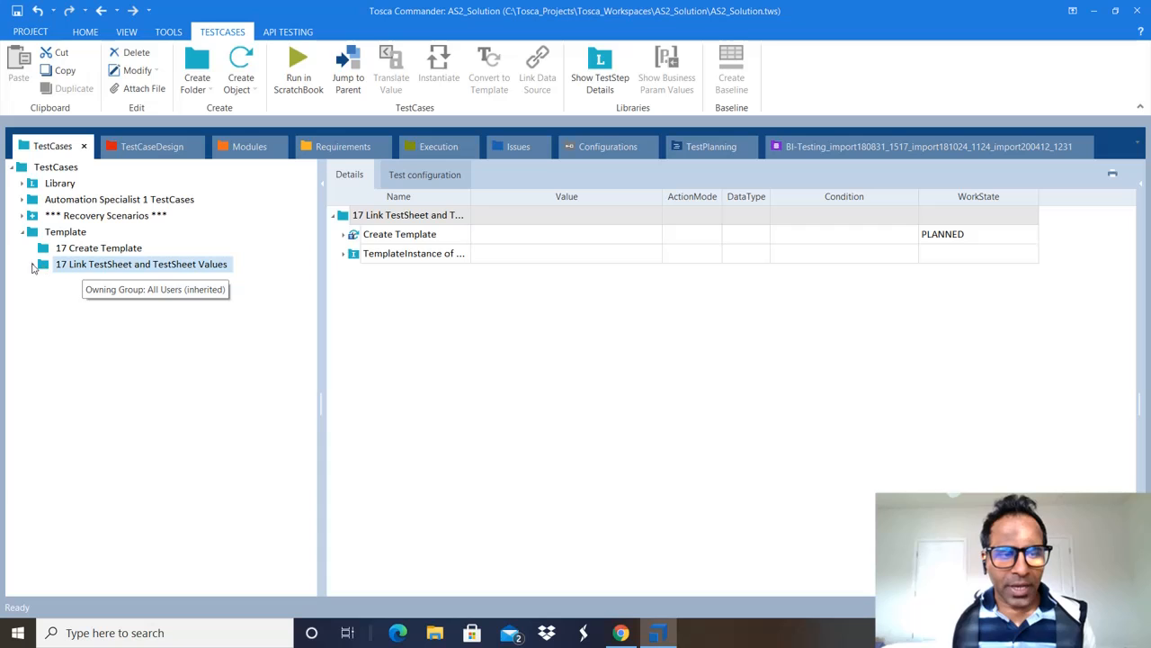
double_click(83, 266)
left_click(94, 281)
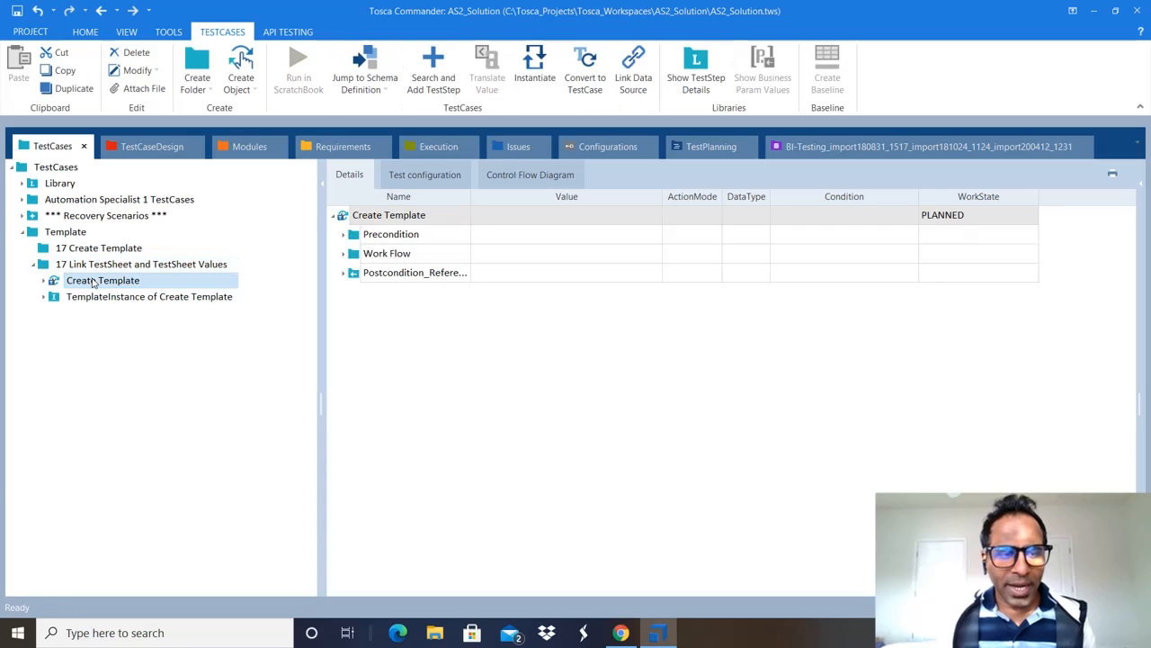
left_click(141, 298)
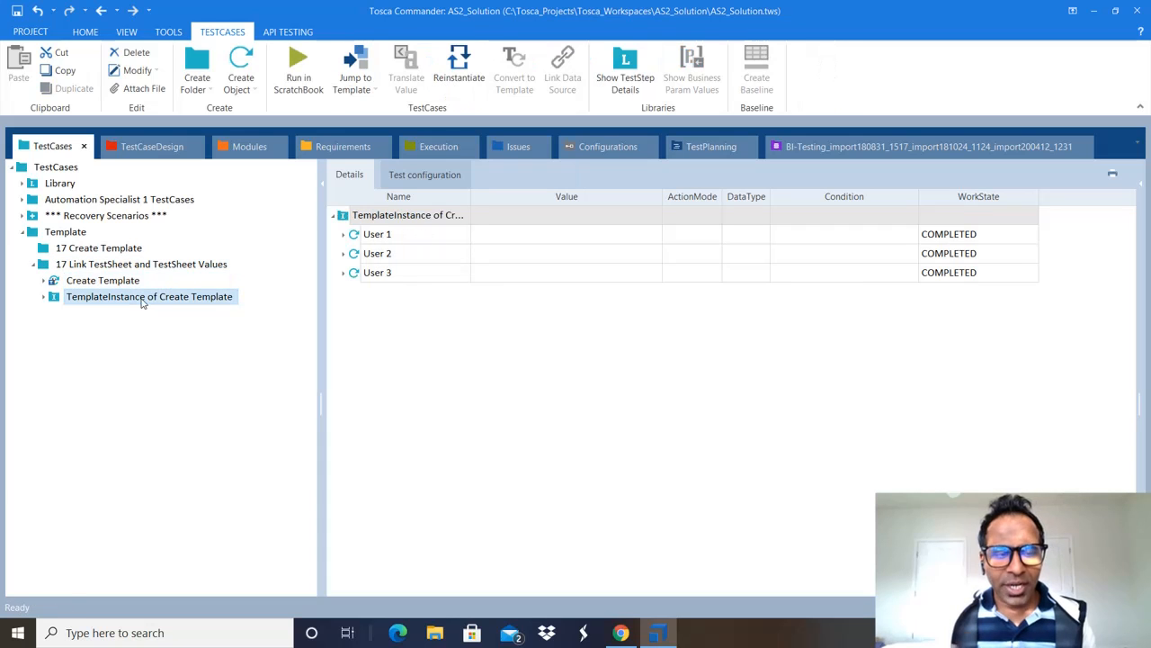
left_click(44, 297)
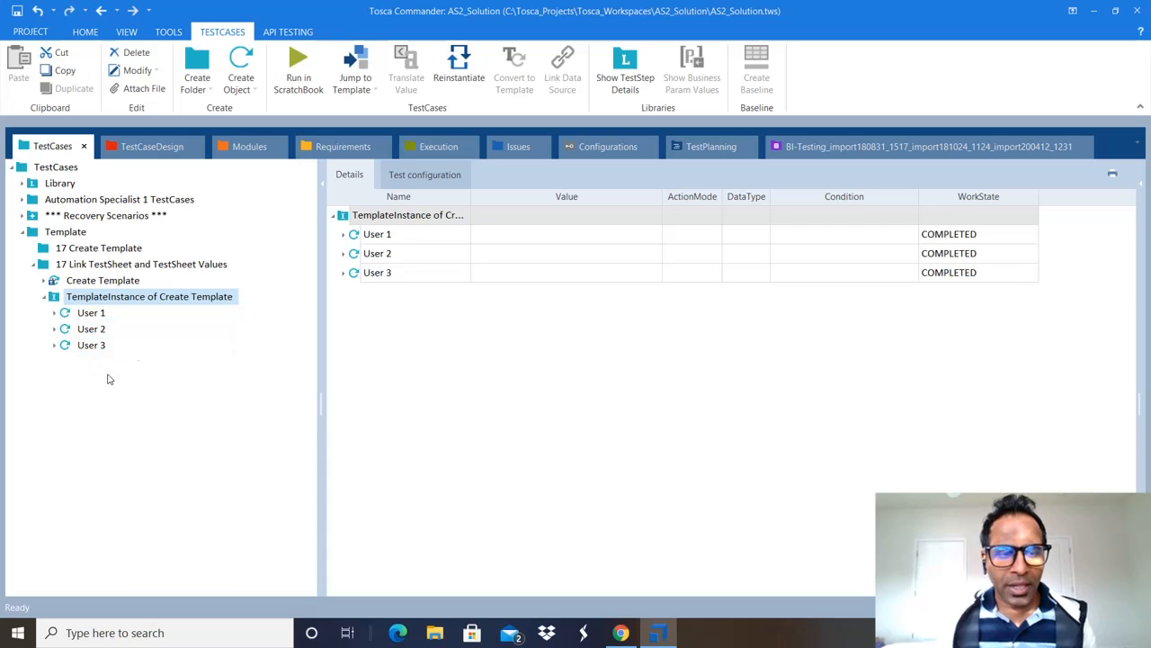
left_click(101, 283)
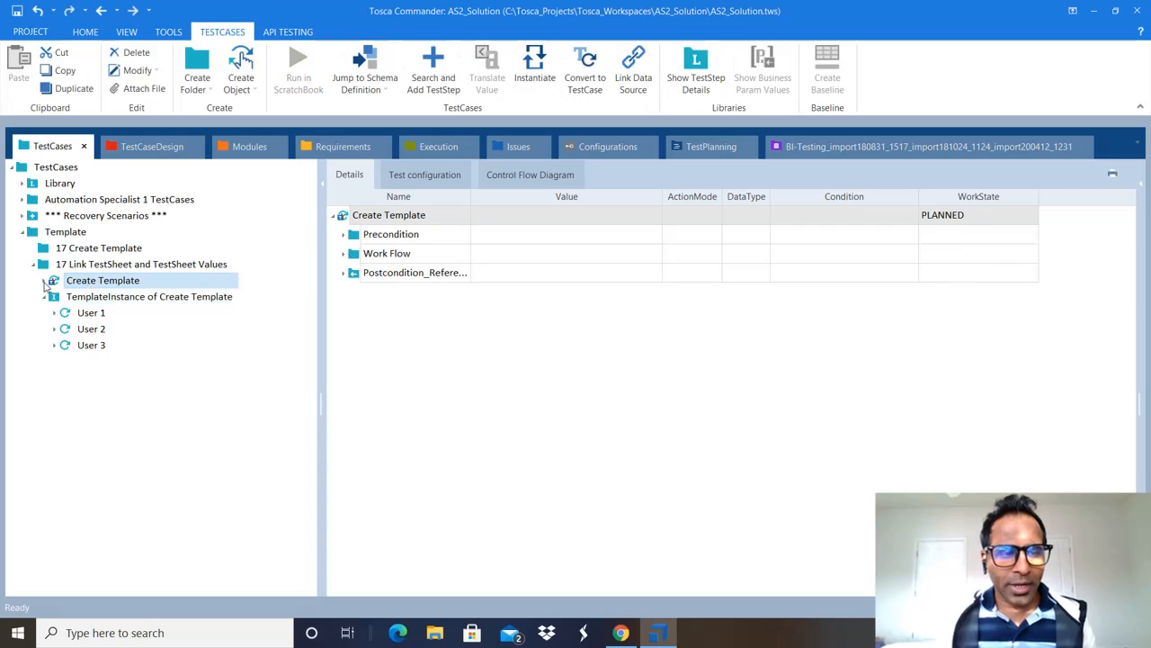
left_click(44, 280)
left_click(45, 283)
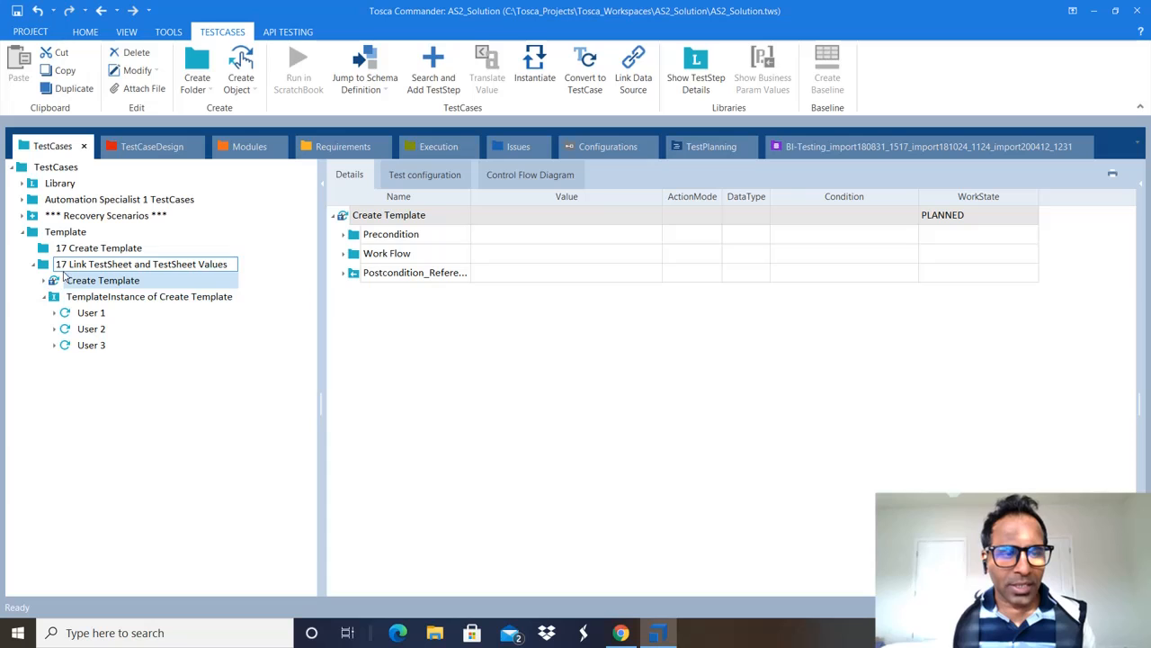
left_click(65, 268)
Step: Copy the 17 Link TestSheet and TestSheet Values folder and paste it into Template
right_click(65, 269)
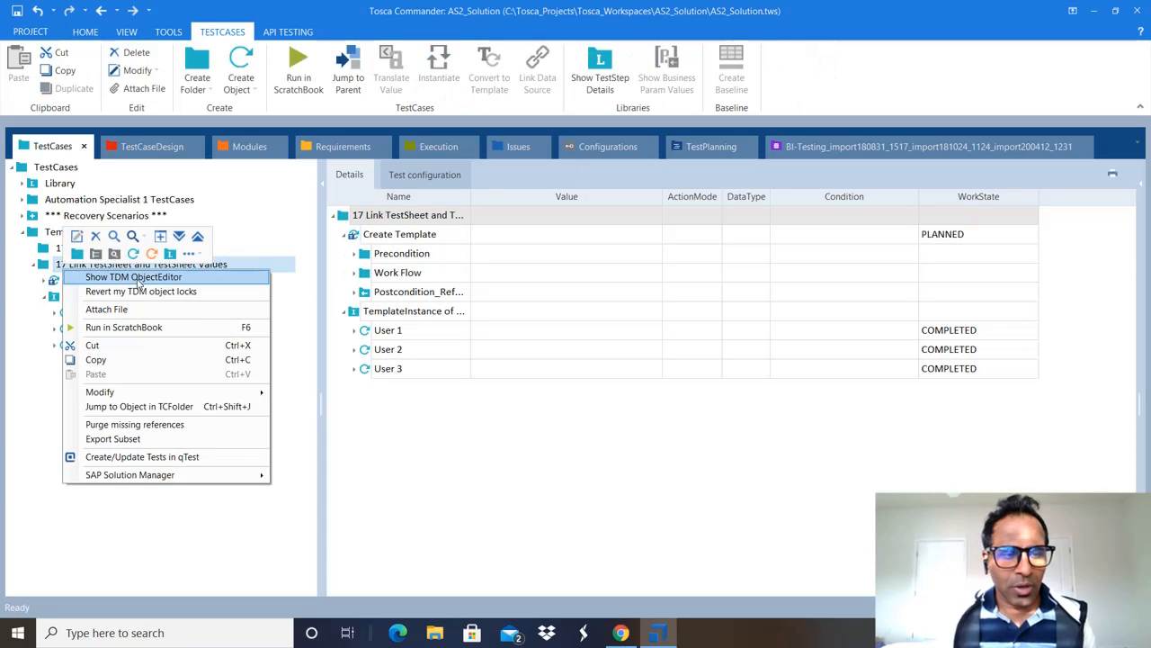
left_click(96, 359)
left_click(39, 233)
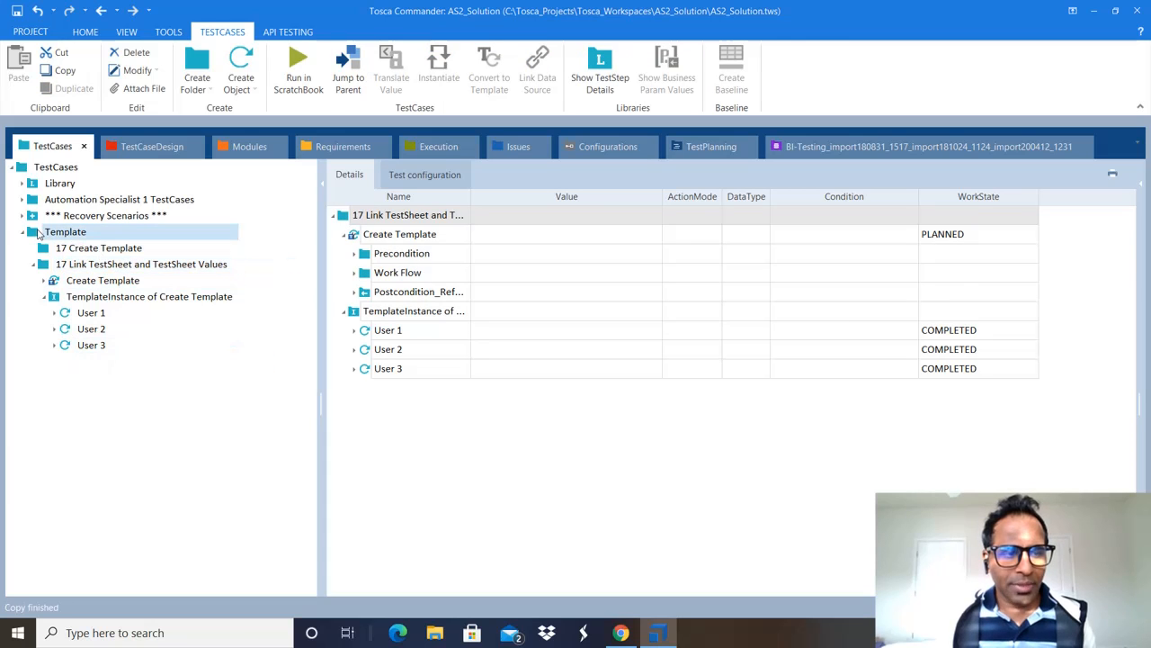
right_click(39, 233)
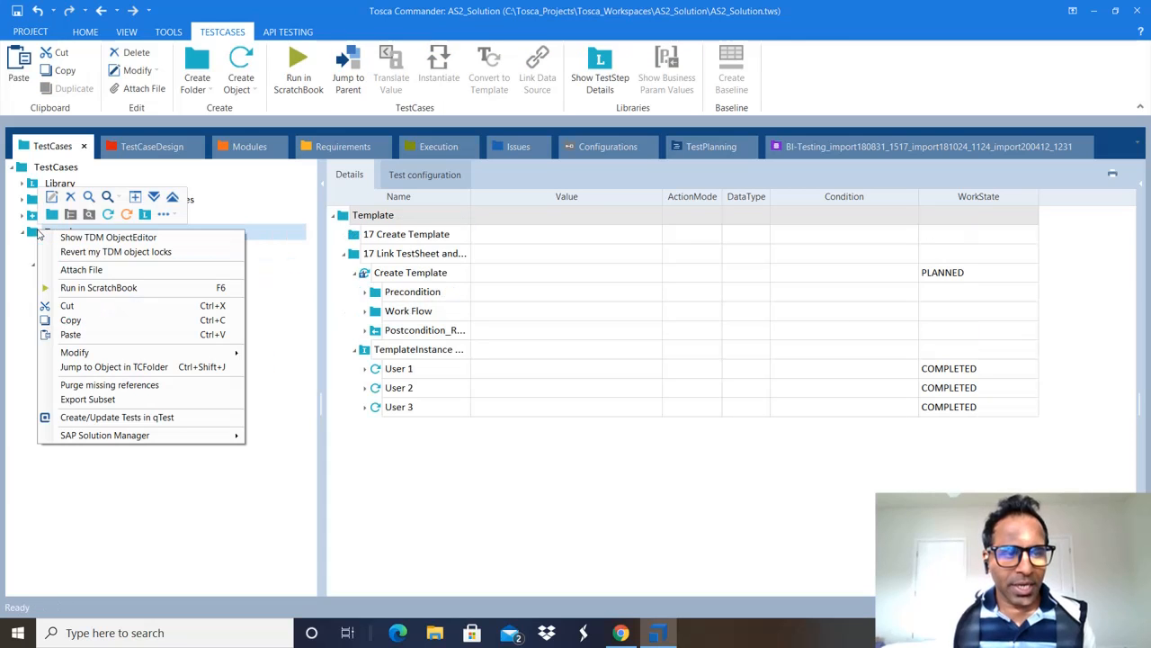
left_click(90, 334)
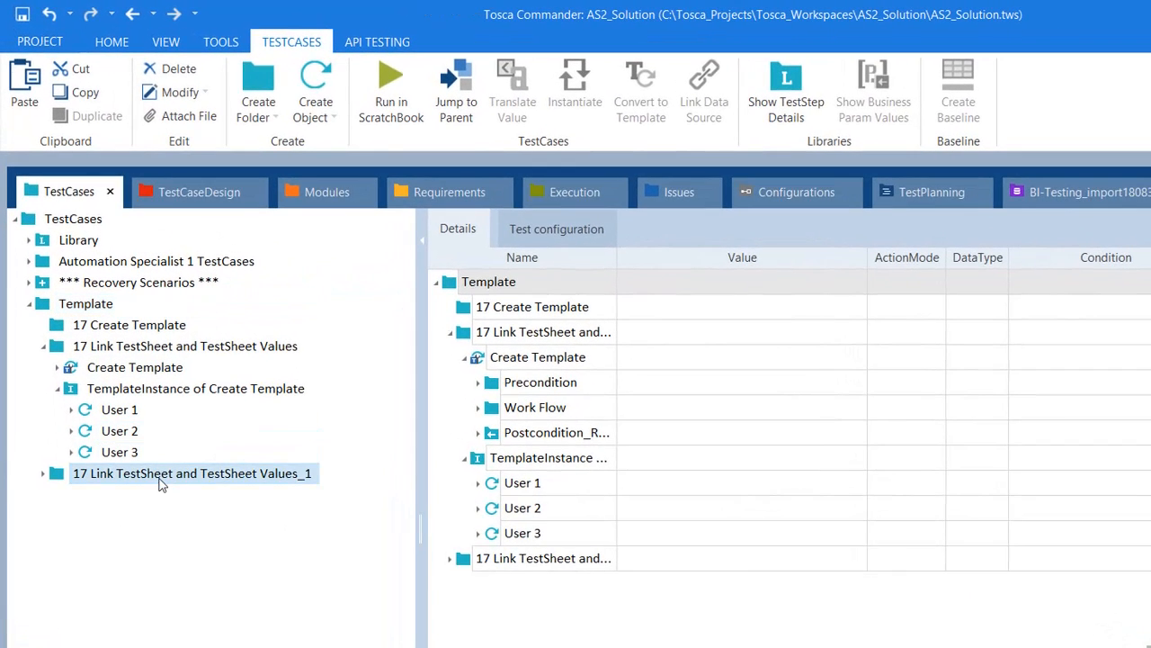
Step: Rename the pasted copy to '18 Invalid & Valid Logins'
left_click(159, 480)
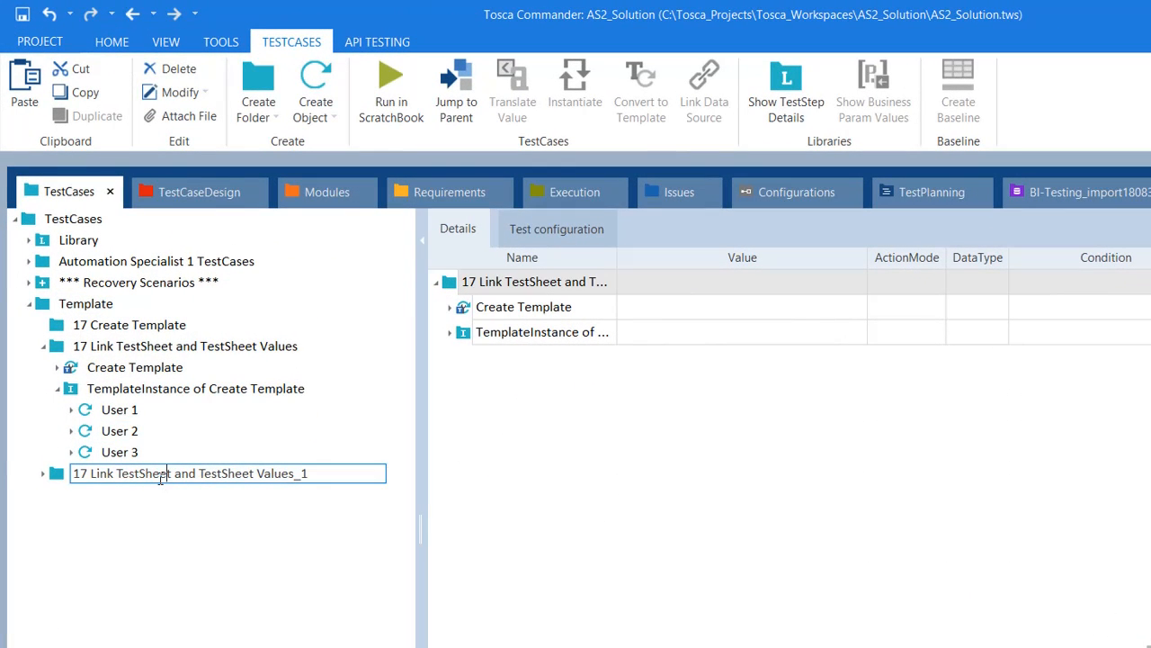
key("Return")
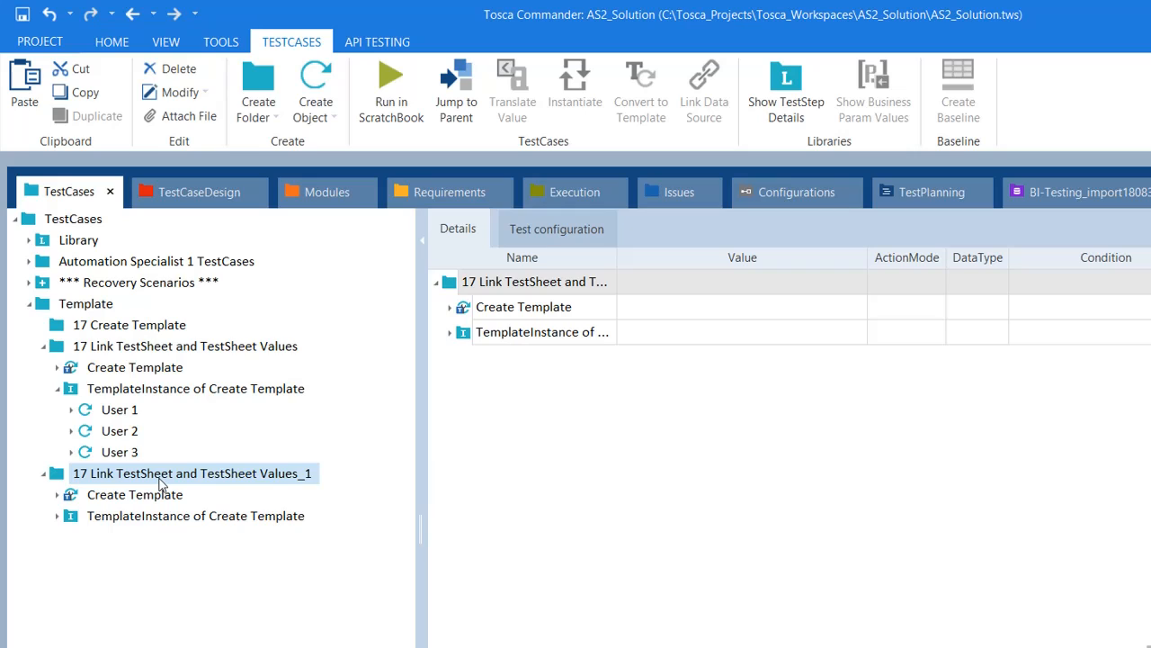
left_click(159, 480)
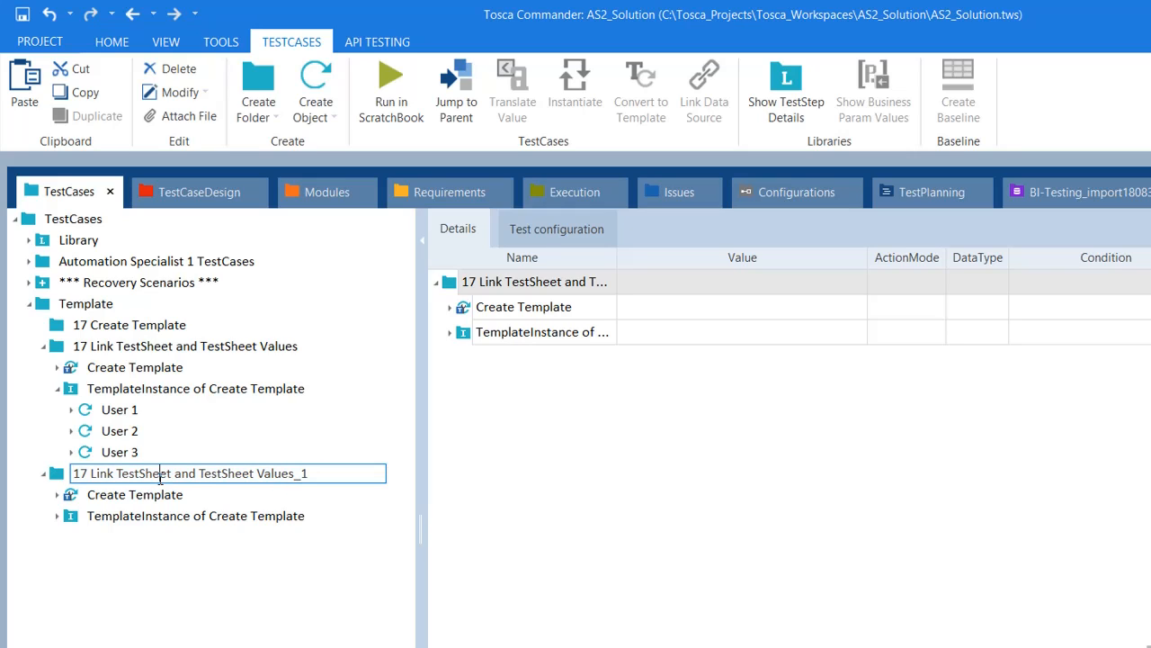
key("ctrl+shift+Left")
key("ctrl+shift+Left")
key("ctrl+shift+Left")
key("ctrl+shift+Left")
key("ctrl+shift+Left")
key("ctrl+shift+Left")
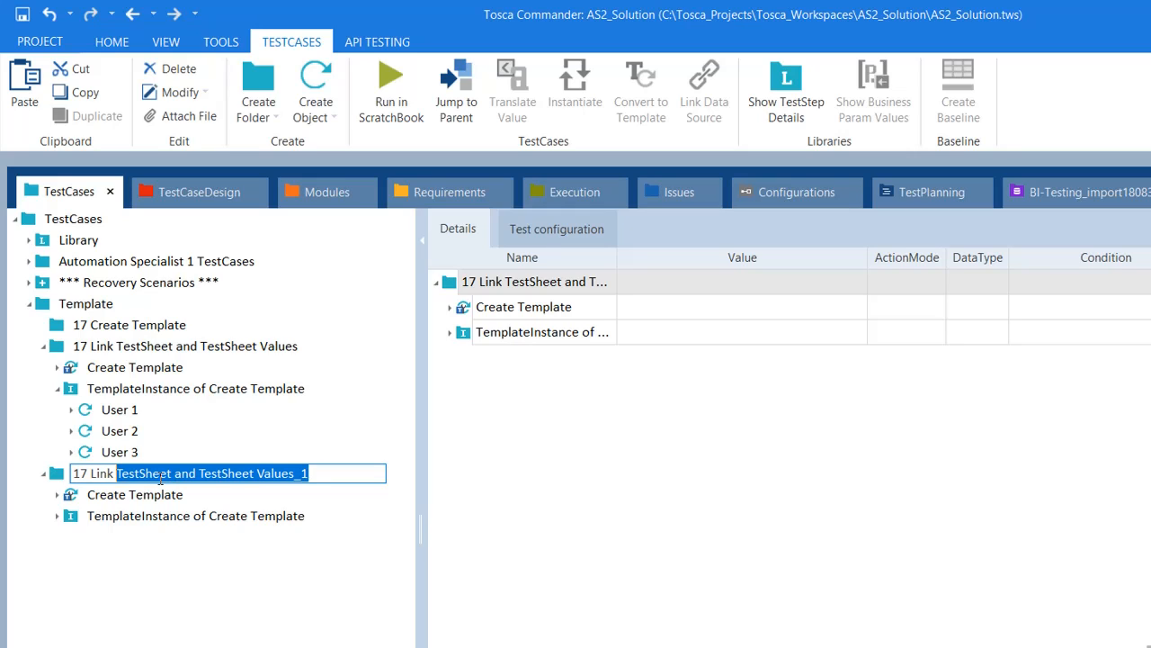
type("18 I")
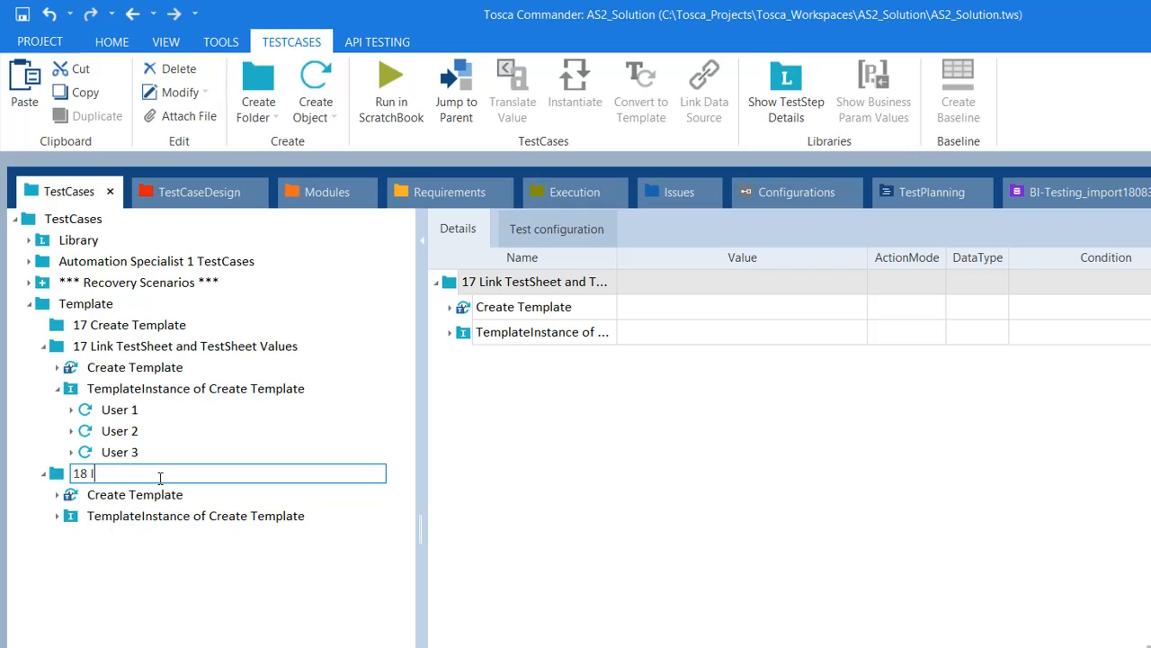
type("nvalid & Valid Logins")
key("Return")
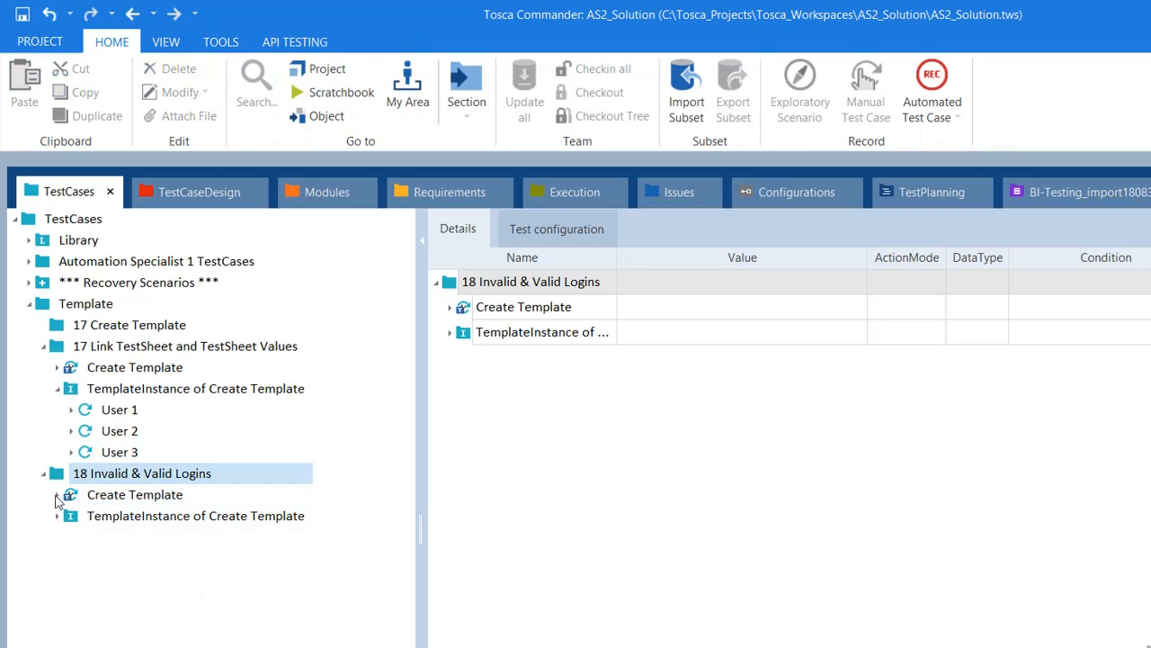
Step: Delete Create Template's template instance from the 18 Invalid & Valid Logins folder
left_click(56, 494)
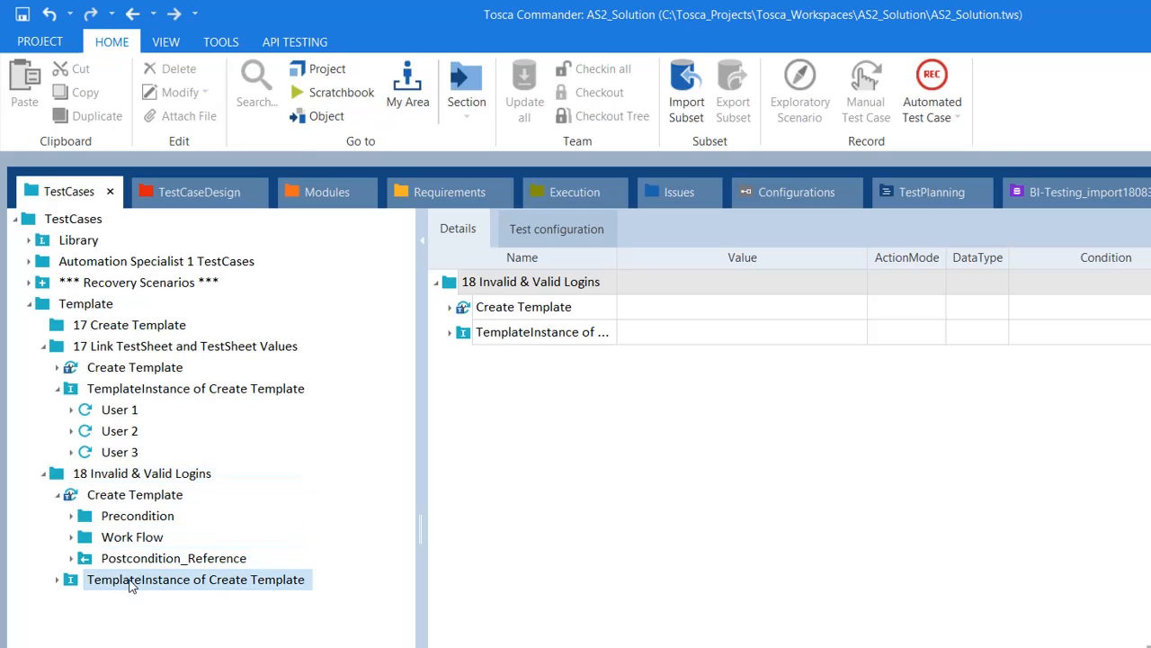
left_click(129, 581)
left_click(56, 495)
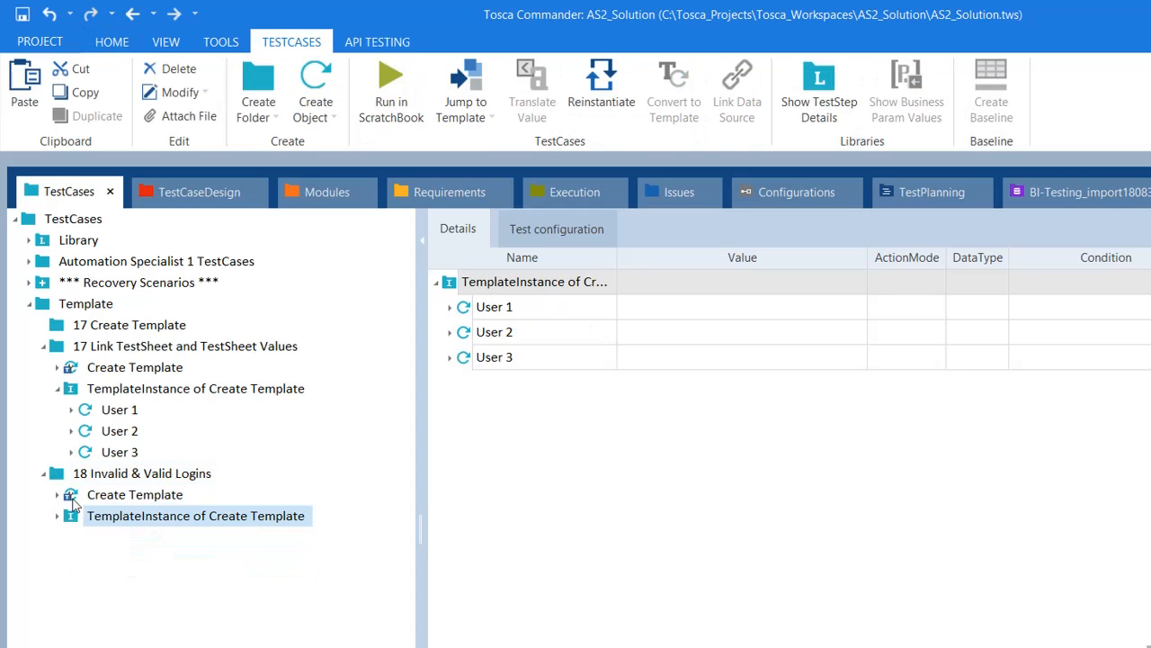
left_click_drag(149, 514, 106, 500)
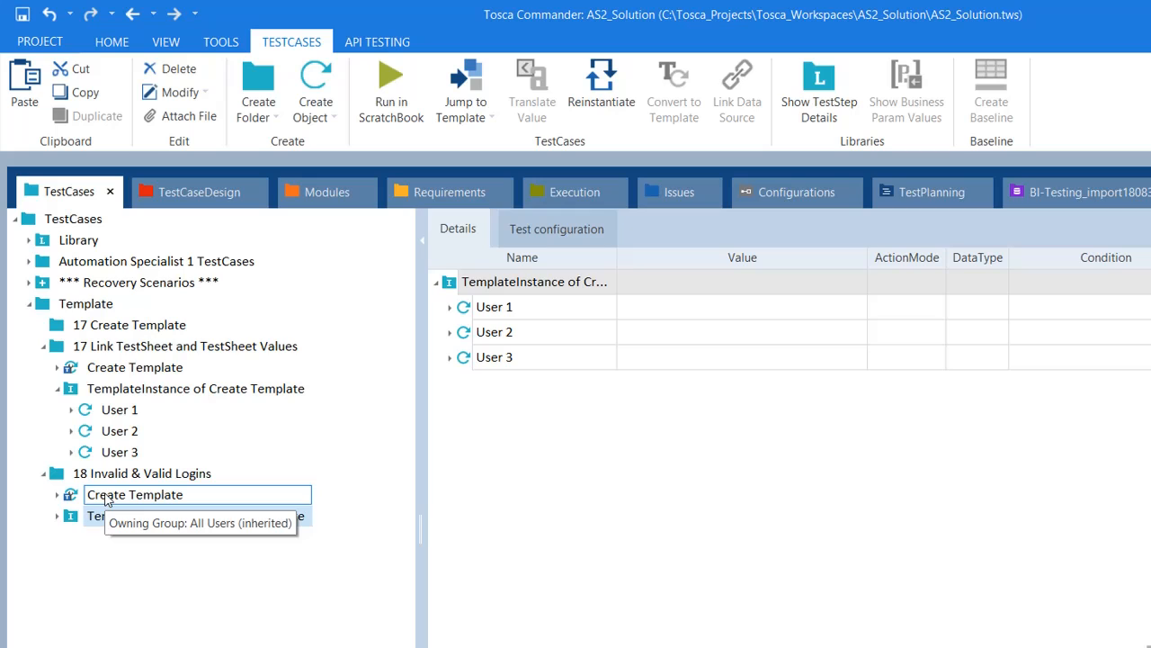
left_click_drag(106, 500, 118, 581)
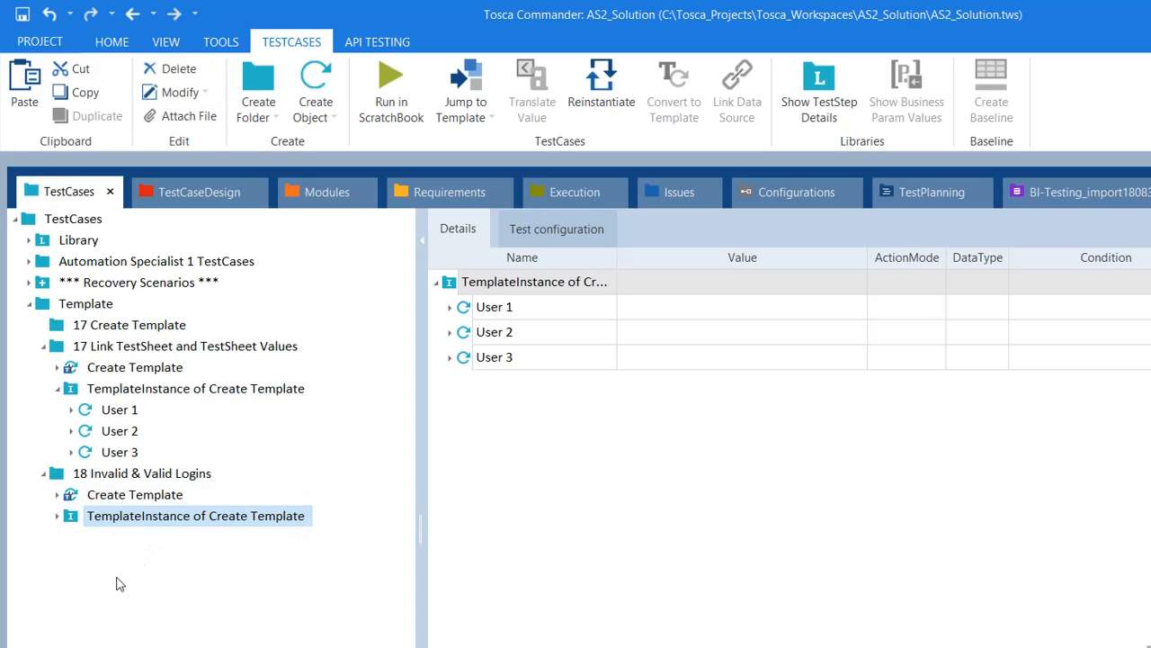
left_click(117, 500)
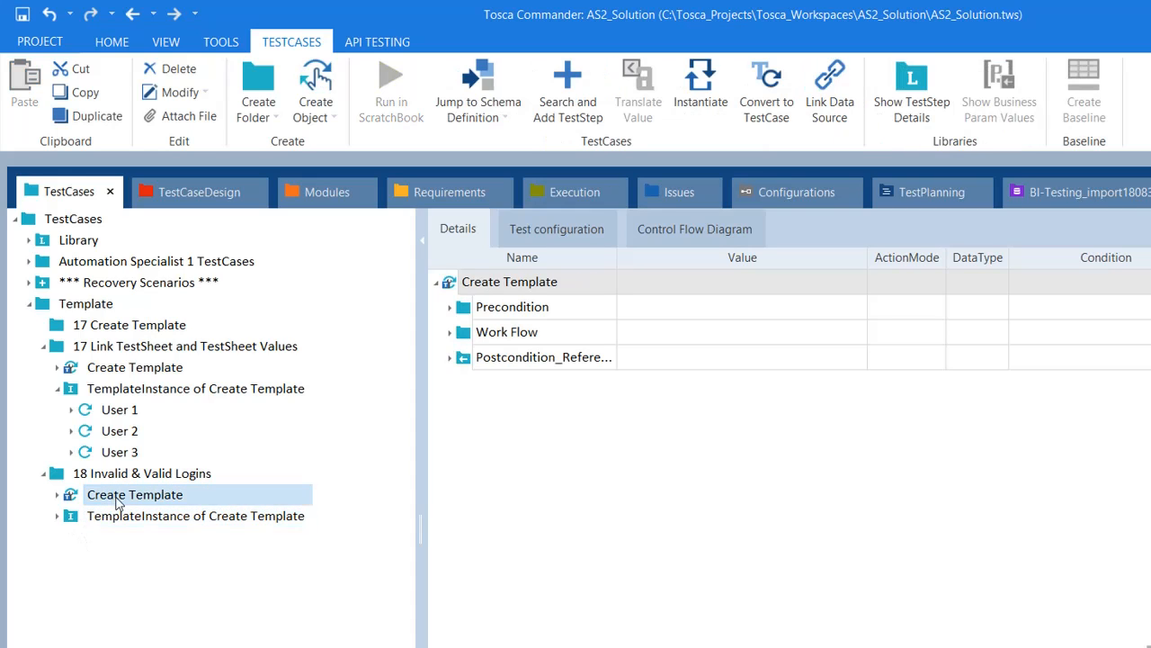
left_click(107, 515)
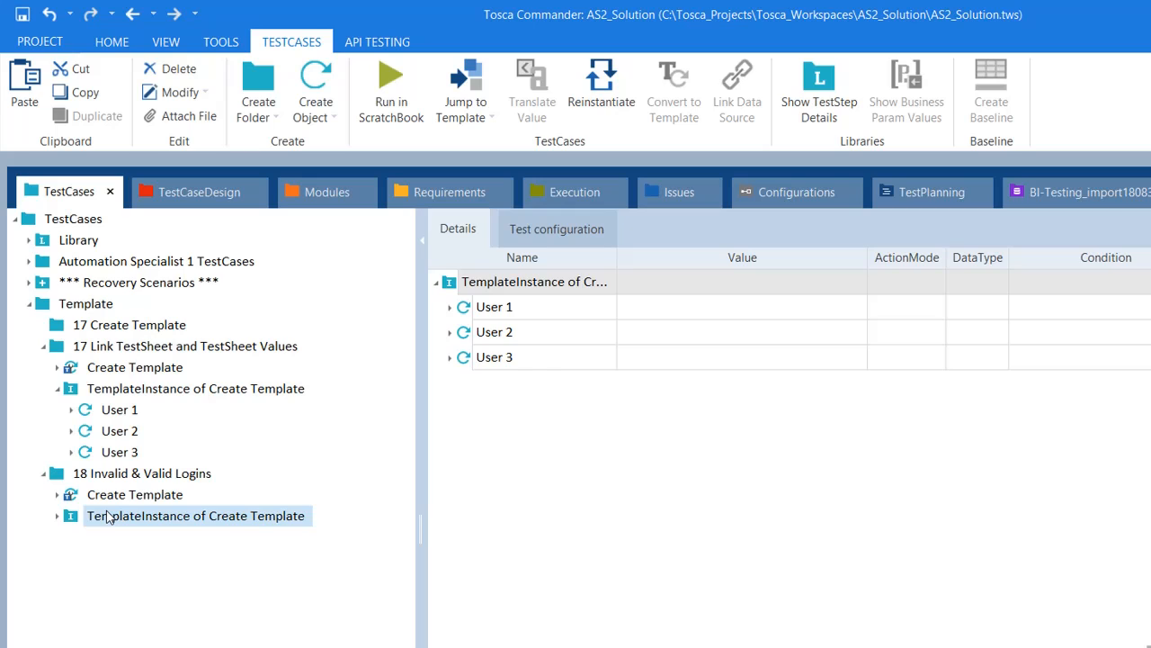
key("Delete")
Step: Expand Create Template > Work Flow > Log in to show the step's field values
left_click(92, 494)
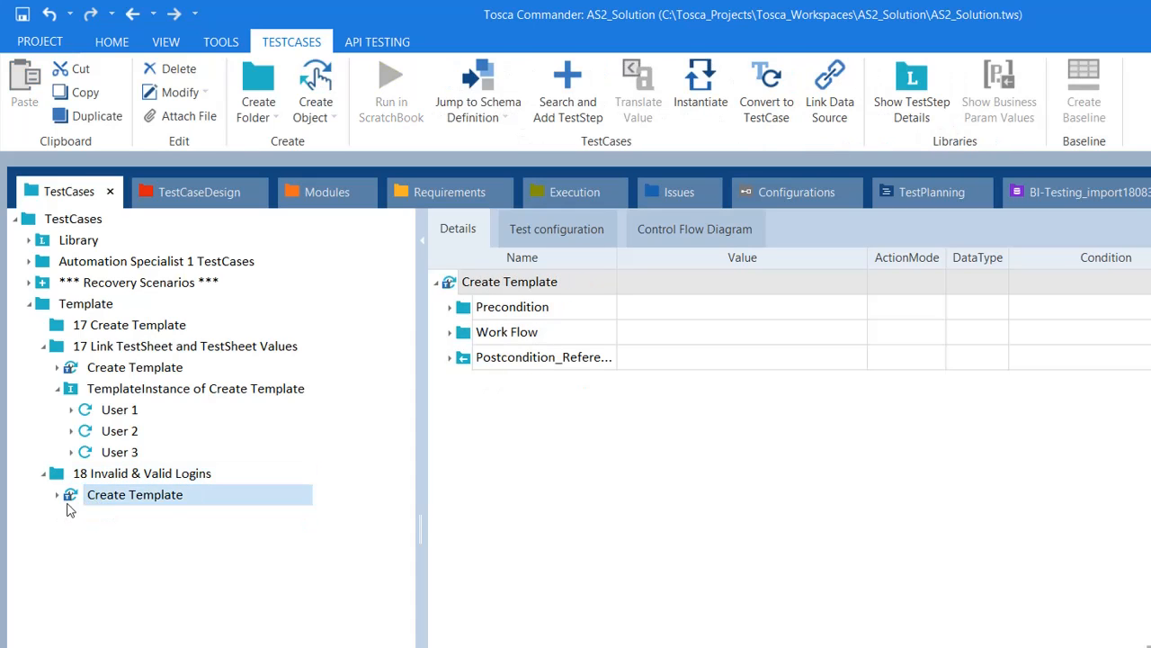
left_click(58, 496)
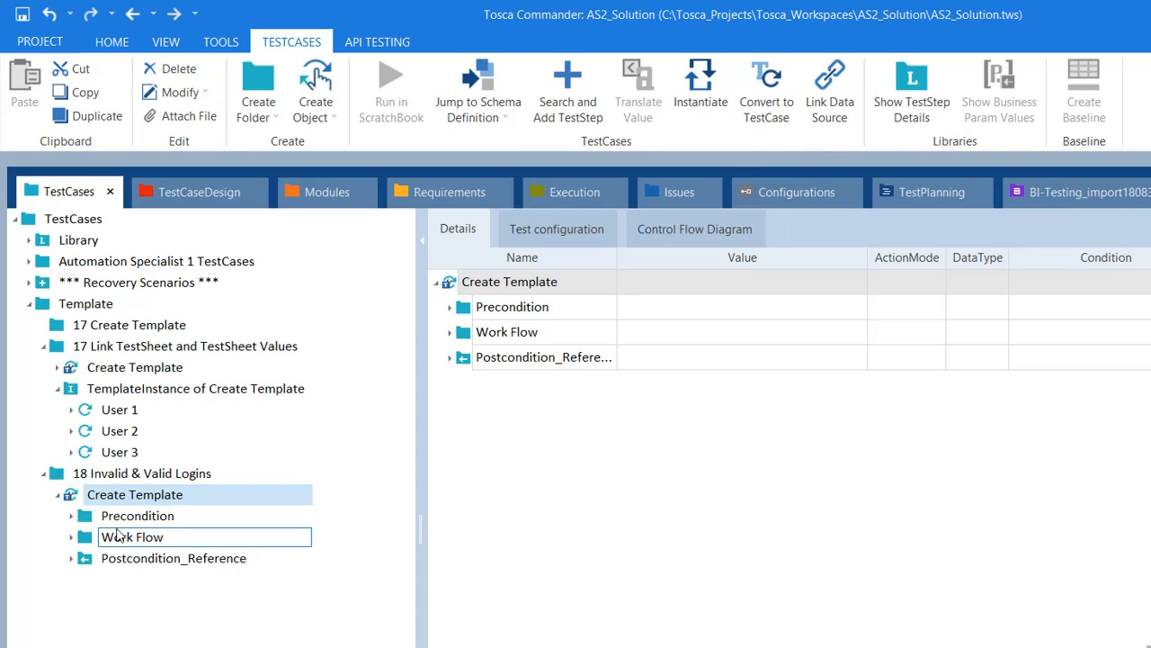
left_click(115, 536)
left_click(72, 537)
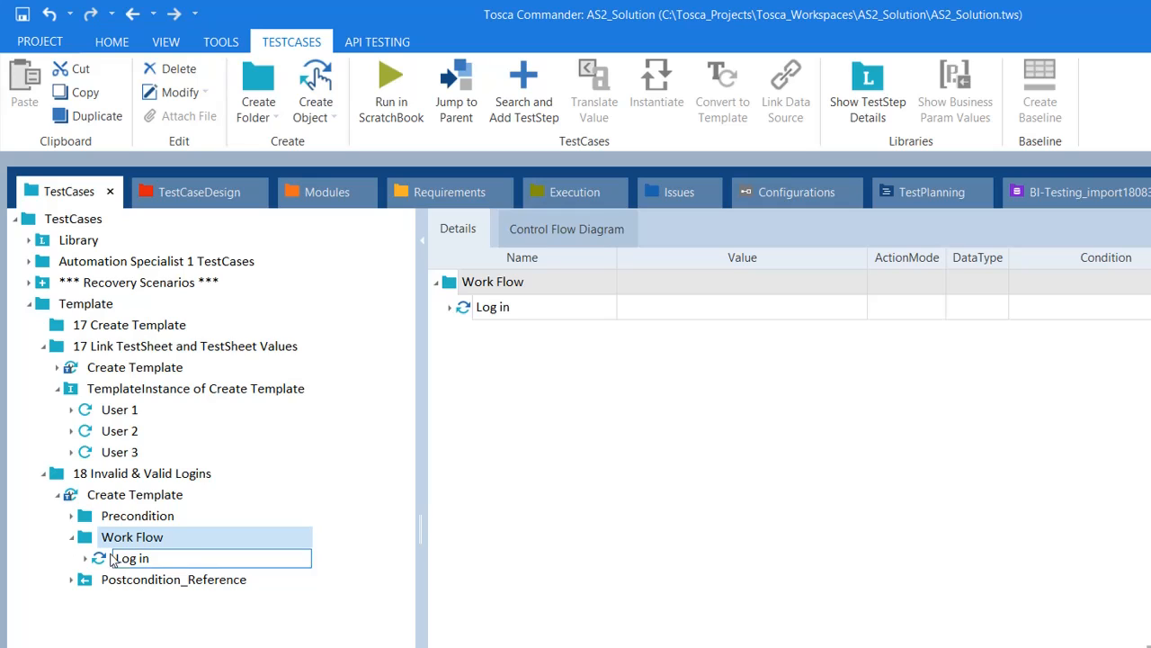
left_click(86, 559)
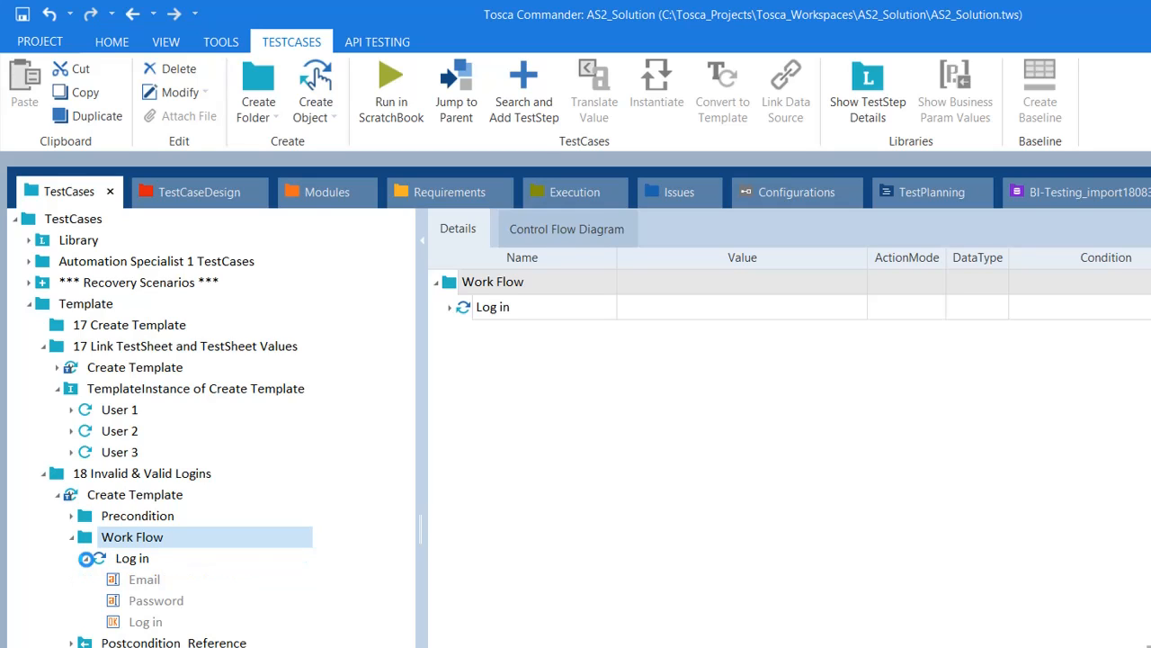
left_click(115, 558)
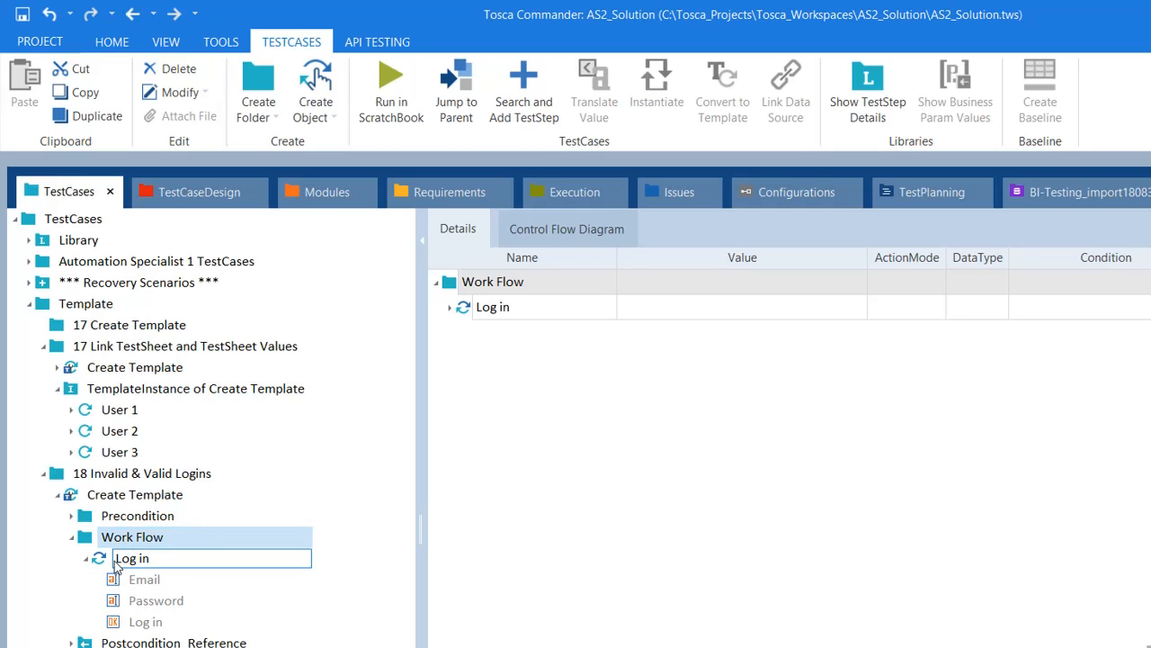
left_click(115, 562)
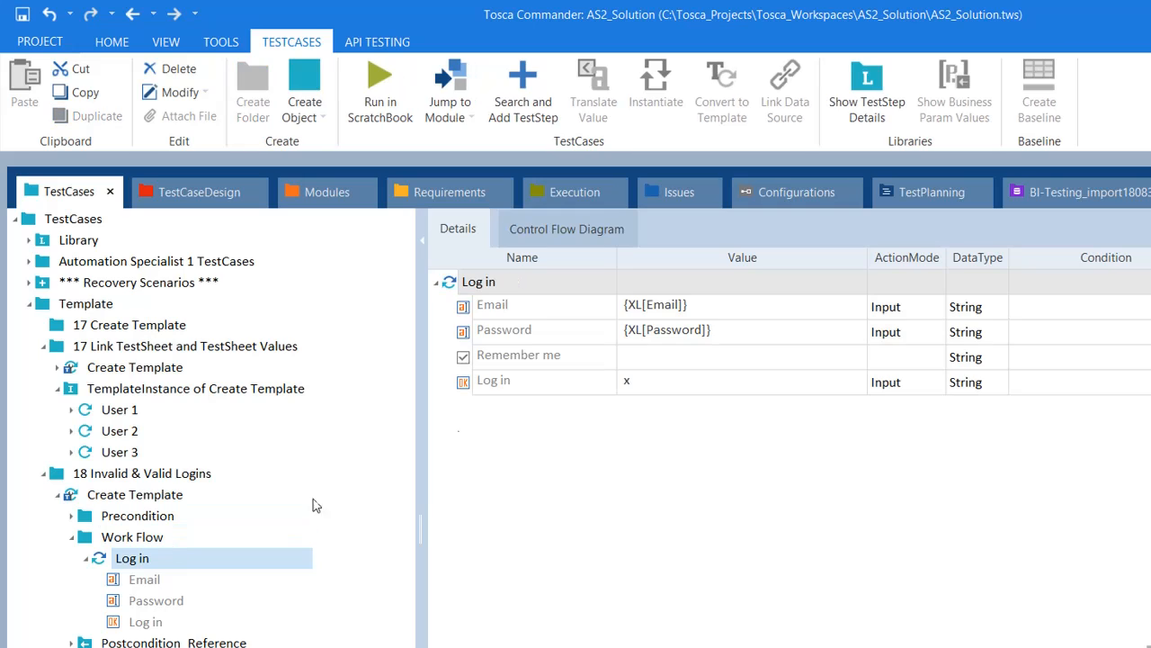
Step: Search 'log in e' and add the Log in Errors module after Log in in Work Flow
right_click(665, 282)
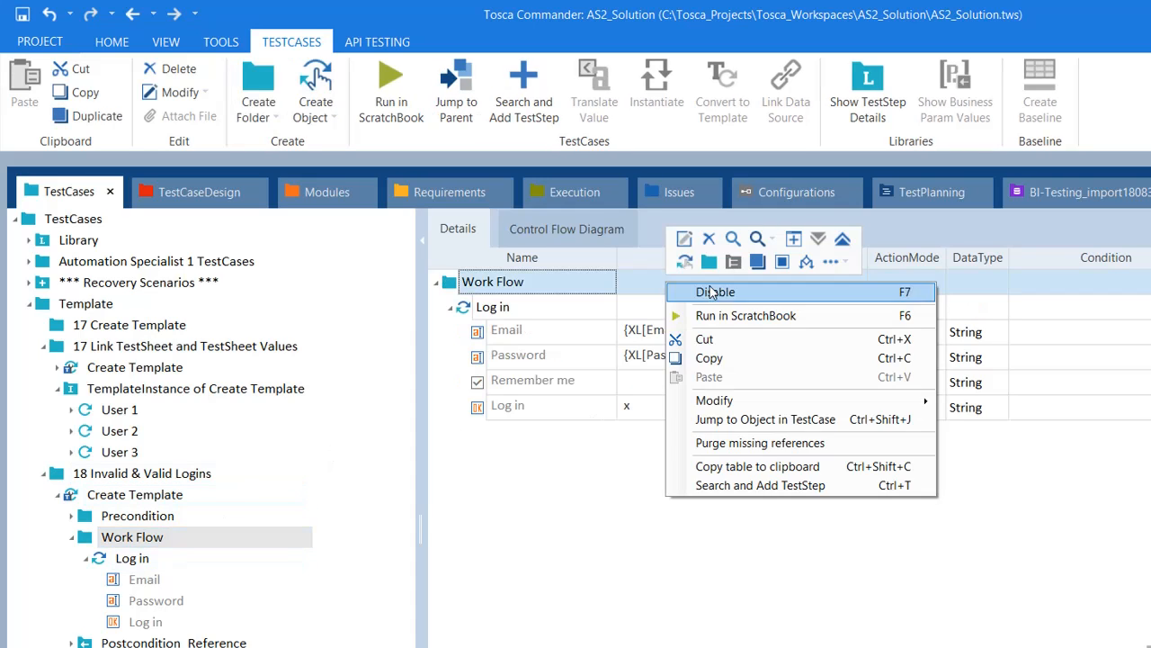
left_click(796, 486)
type("login")
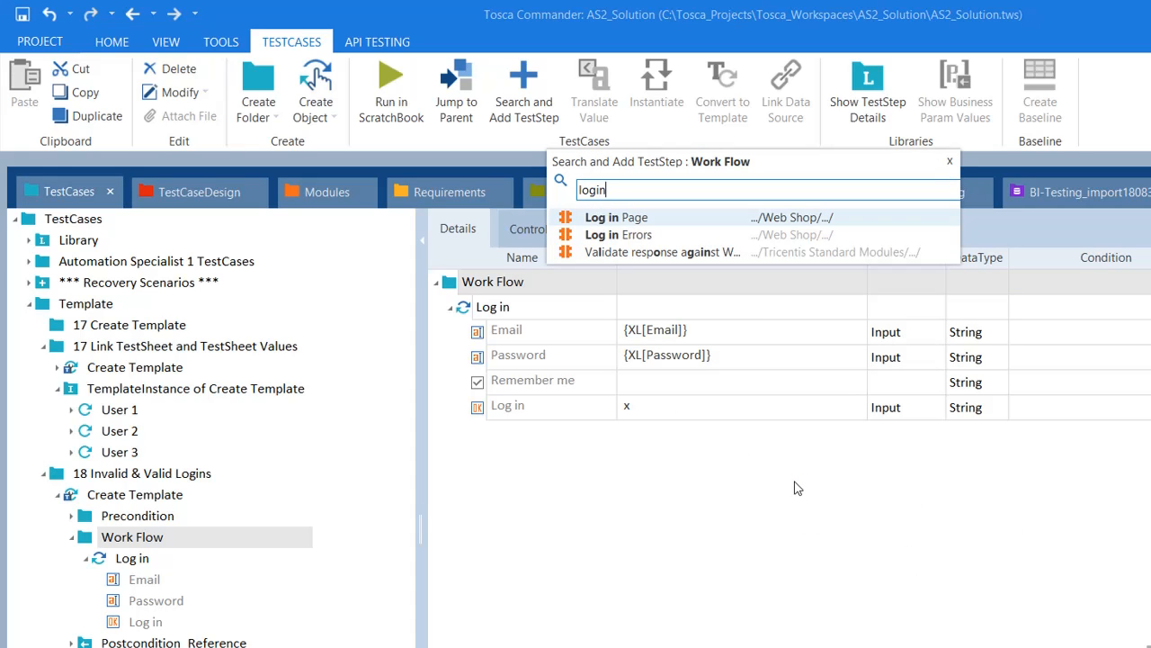
key("BackSpace")
key("BackSpace")
type("in e")
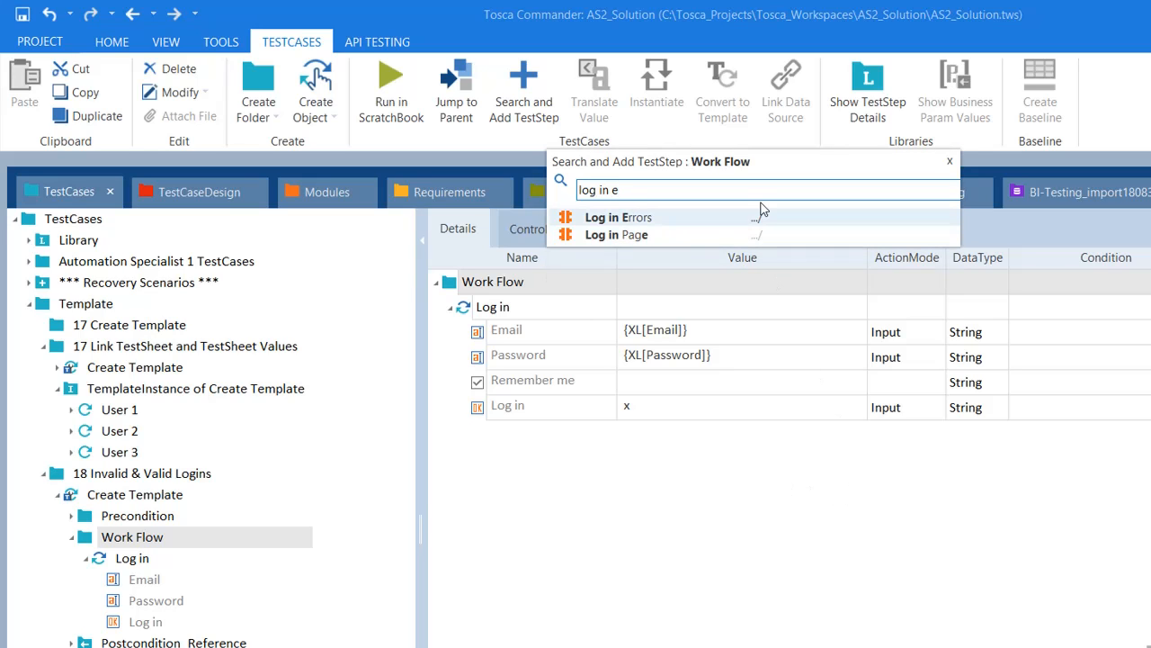
left_click(755, 221)
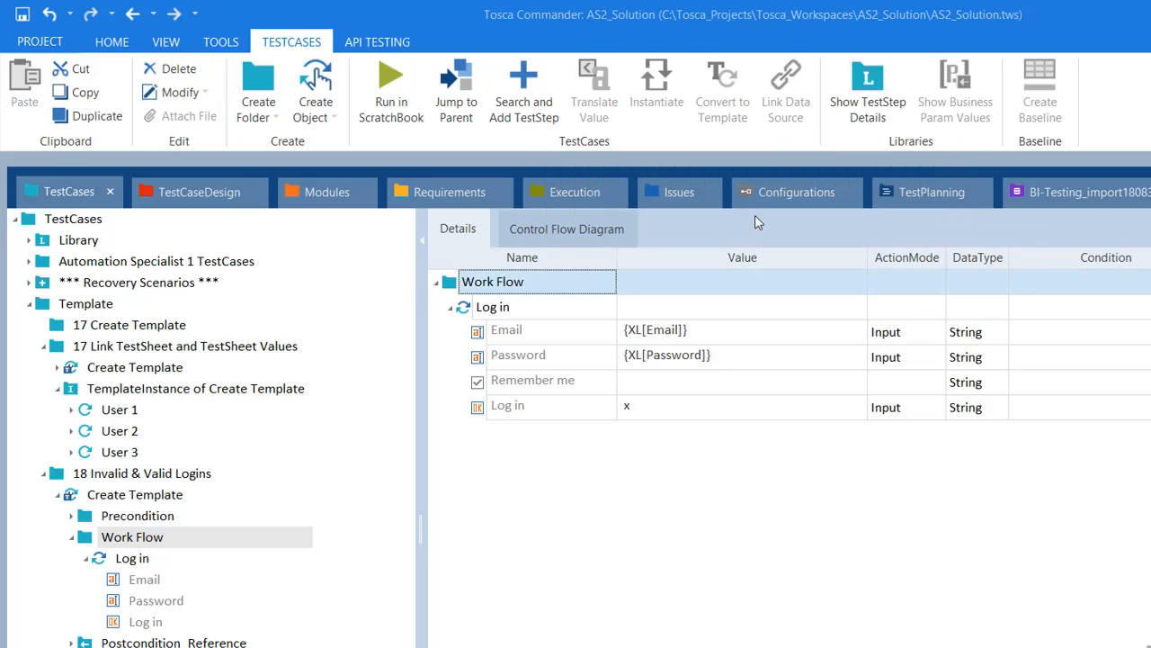
left_click(566, 561)
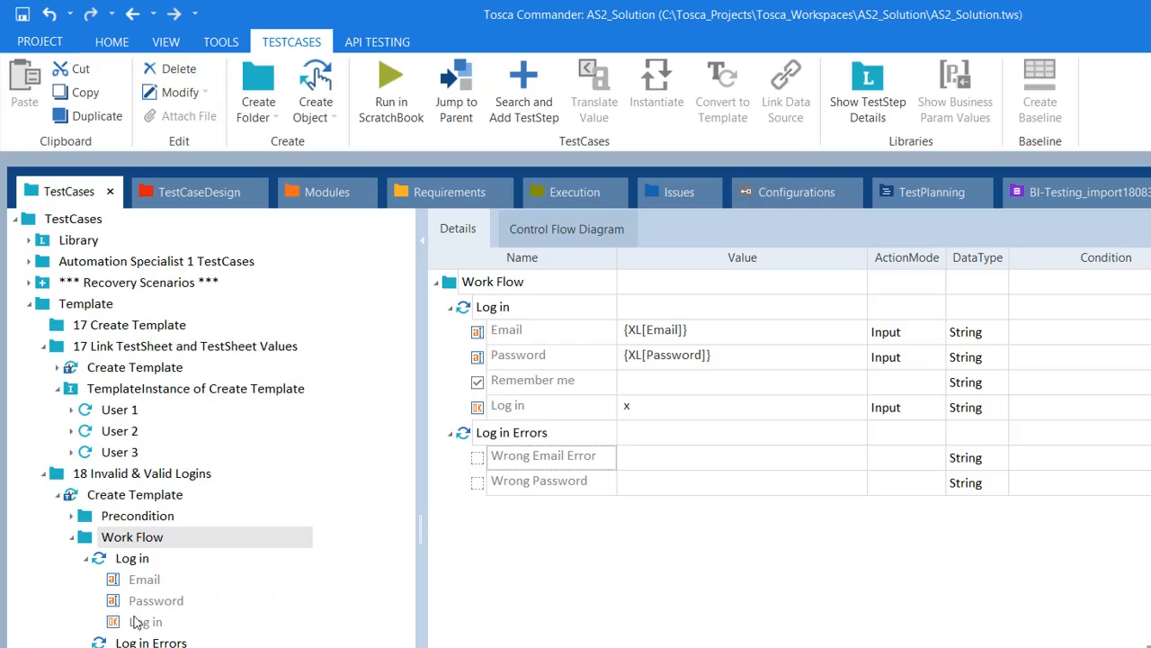
Step: Apply Resolve Reference to Postcondition_Reference, leaving a local Postcondition folder after Work Flow
left_click(89, 562)
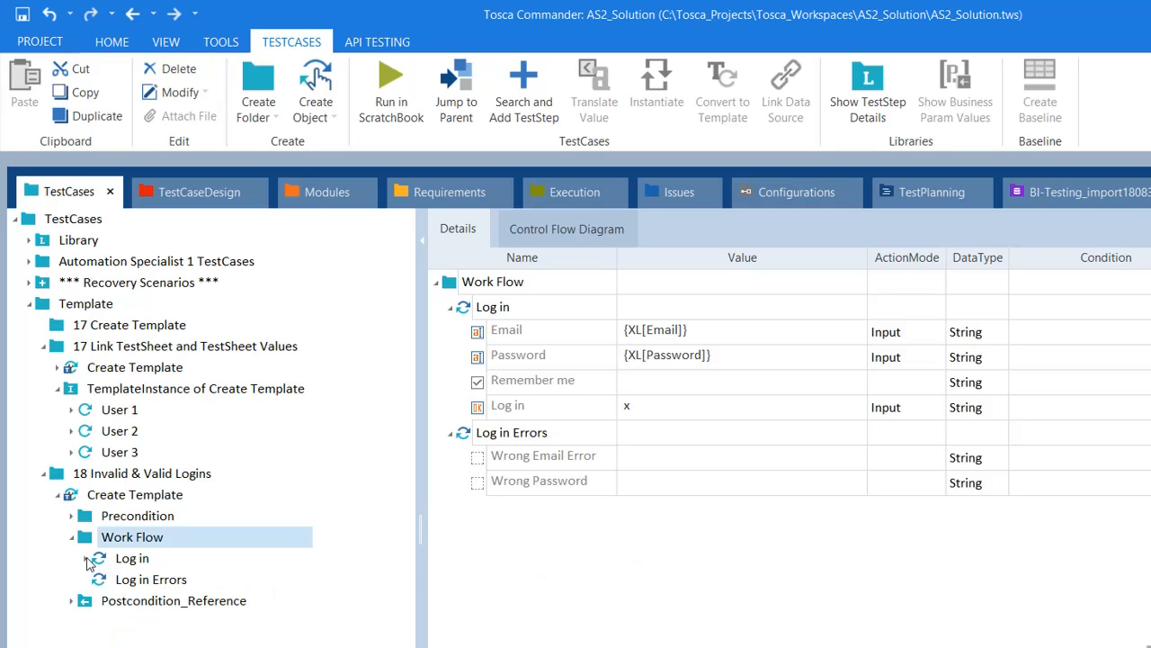
left_click(131, 581)
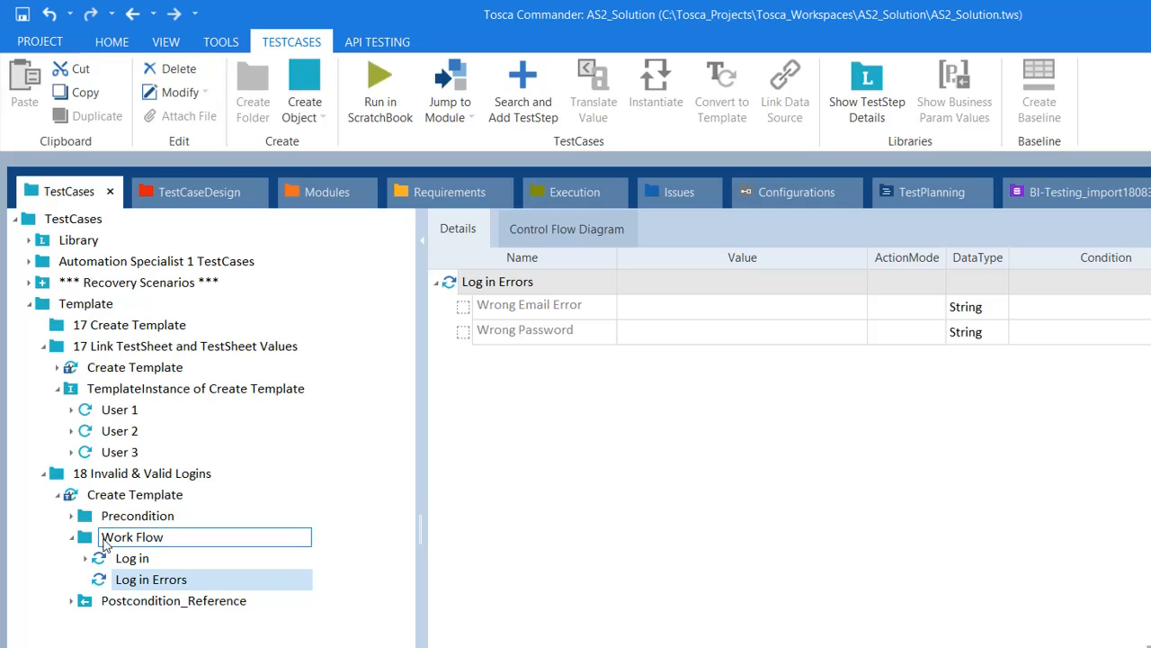
left_click(91, 601)
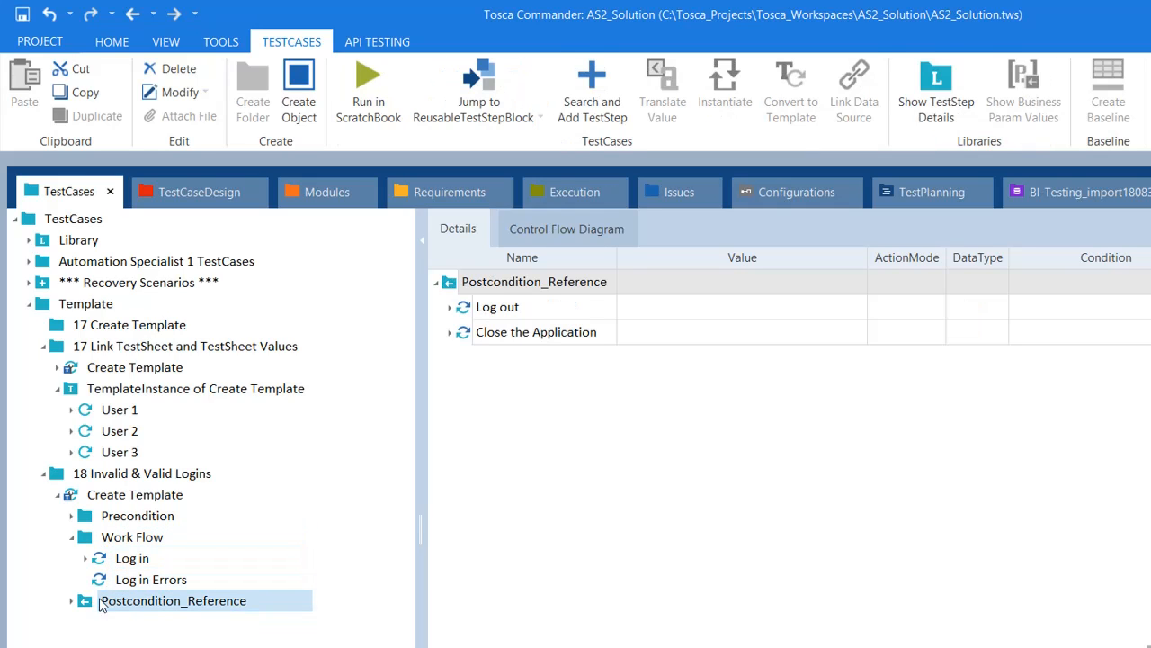
right_click(87, 608)
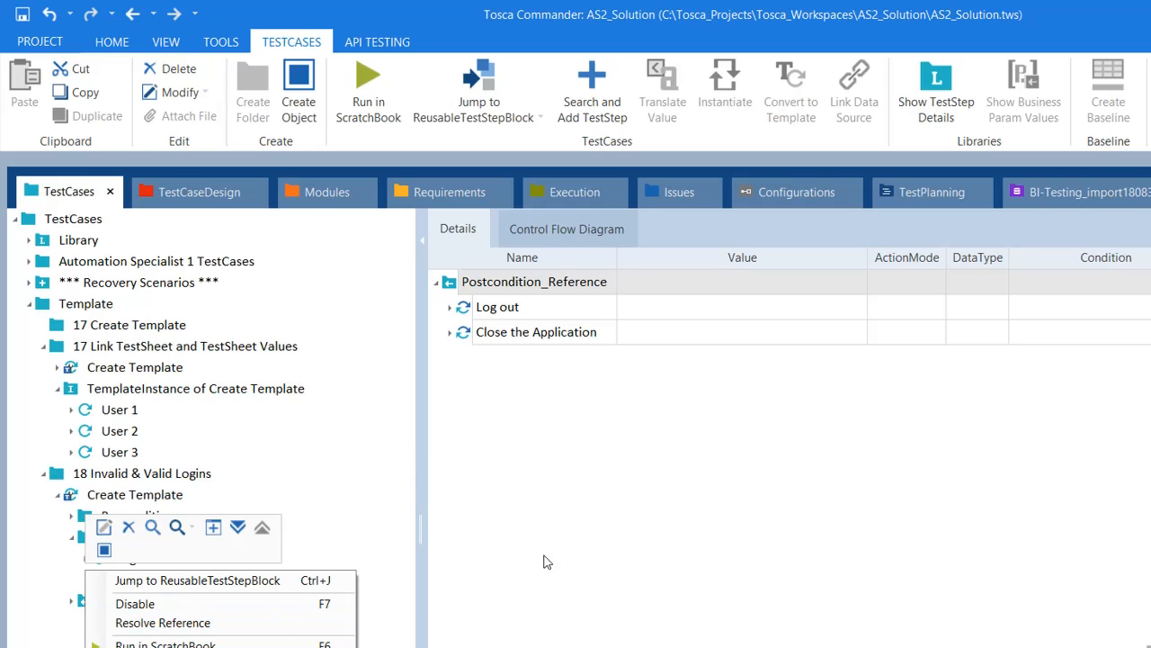
left_click(645, 524)
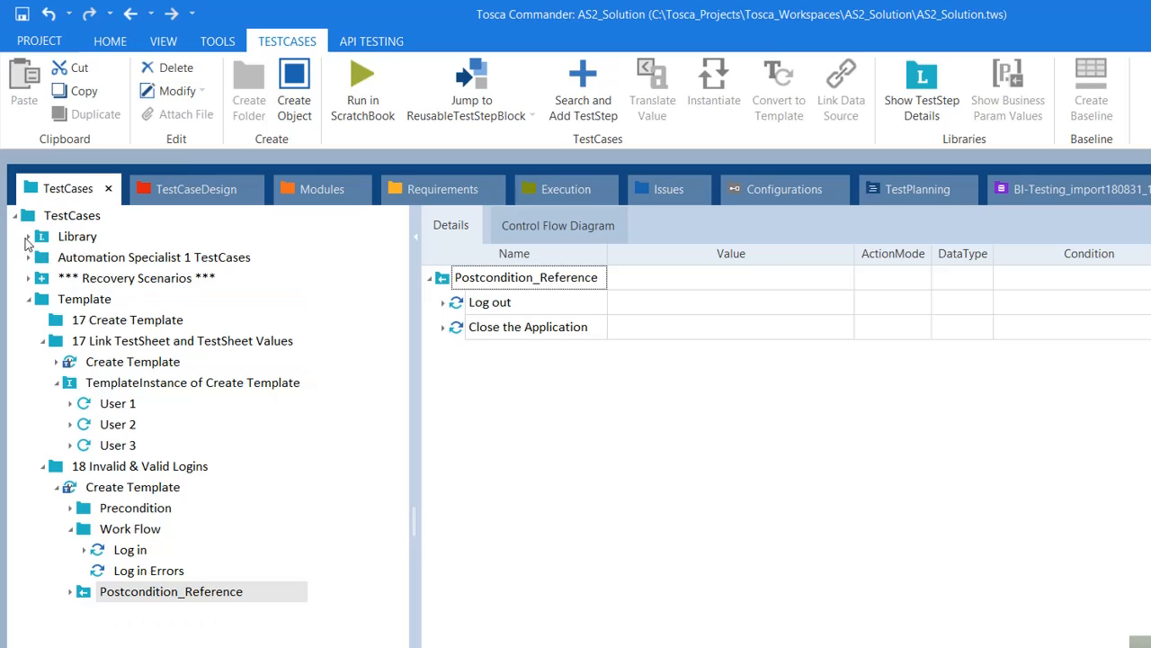
left_click(27, 237)
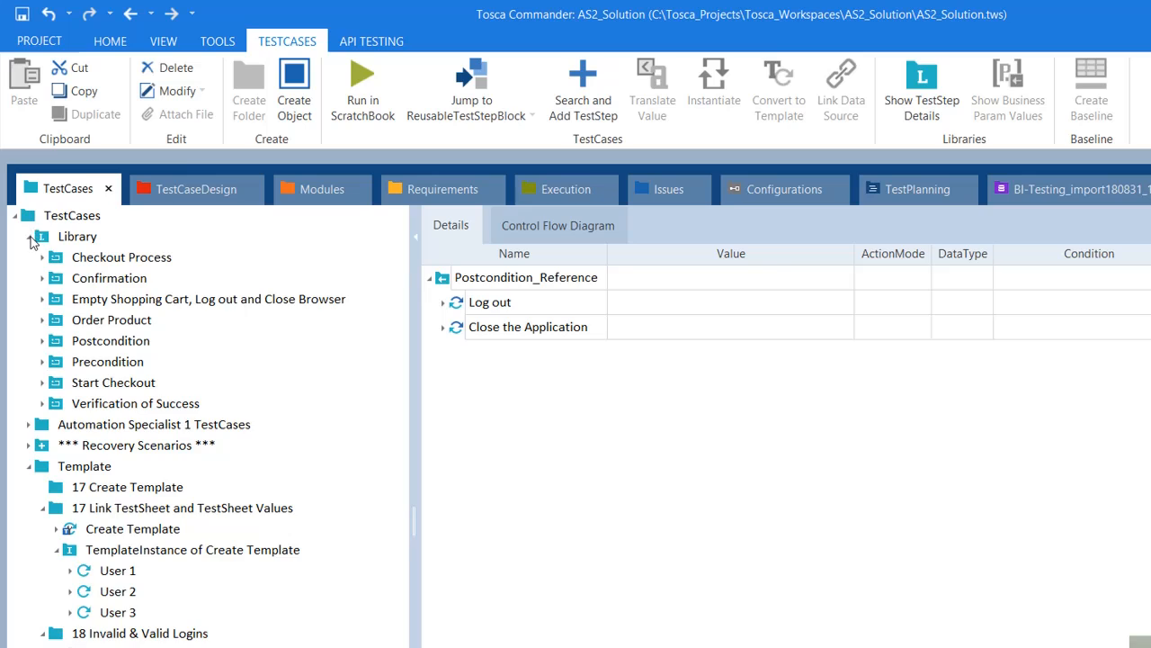
left_click(29, 236)
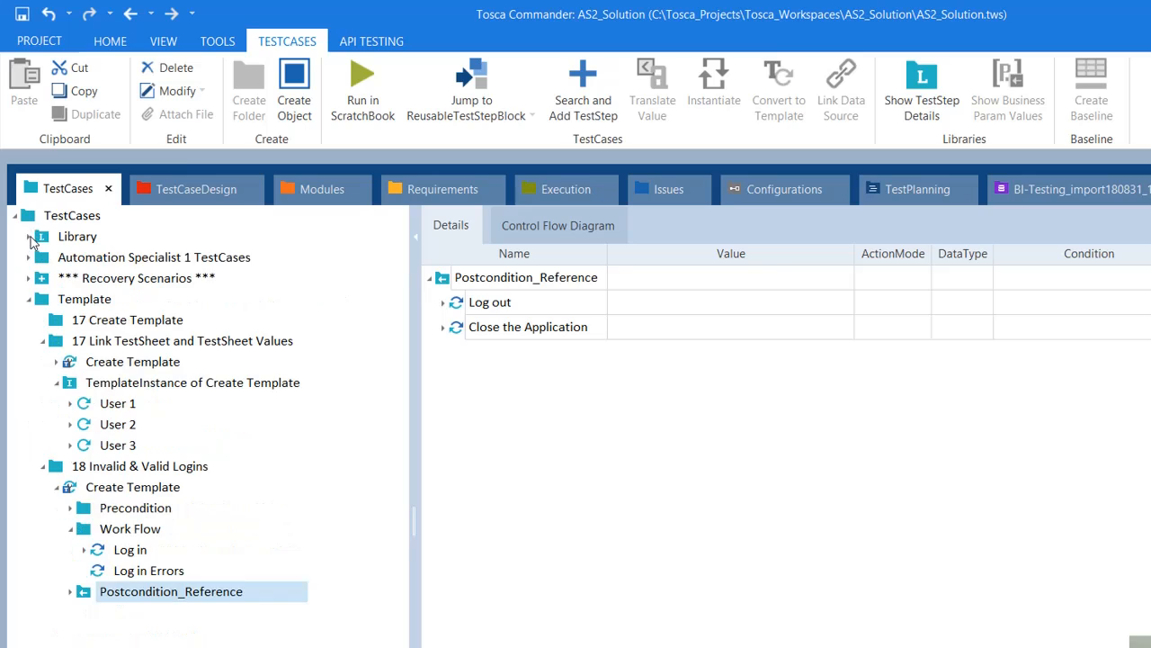
right_click(84, 598)
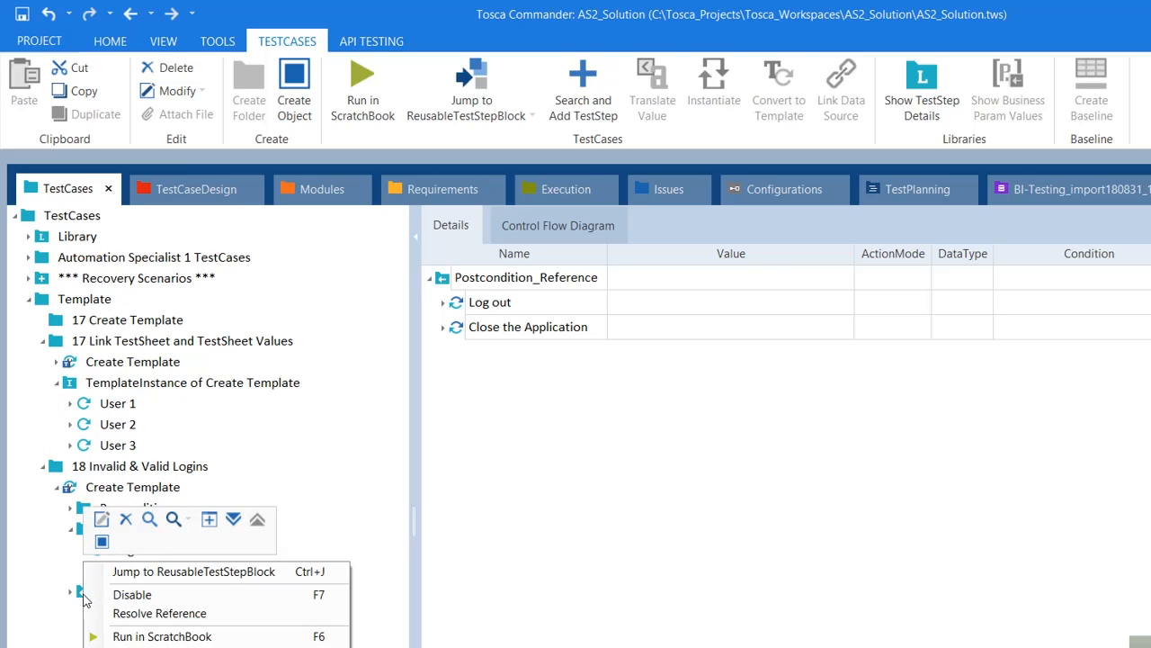
left_click(231, 619)
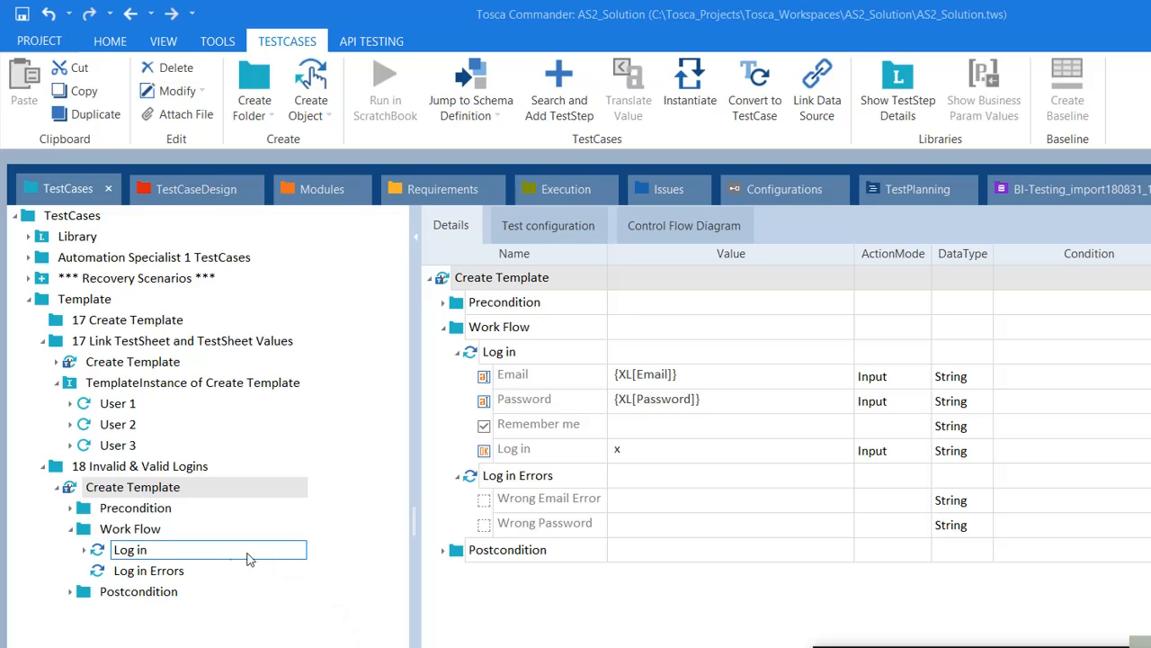
Step: Rename the Log in Errors step to 'Validate Error Messages' and widen the name column
left_click(159, 580)
left_click(140, 530)
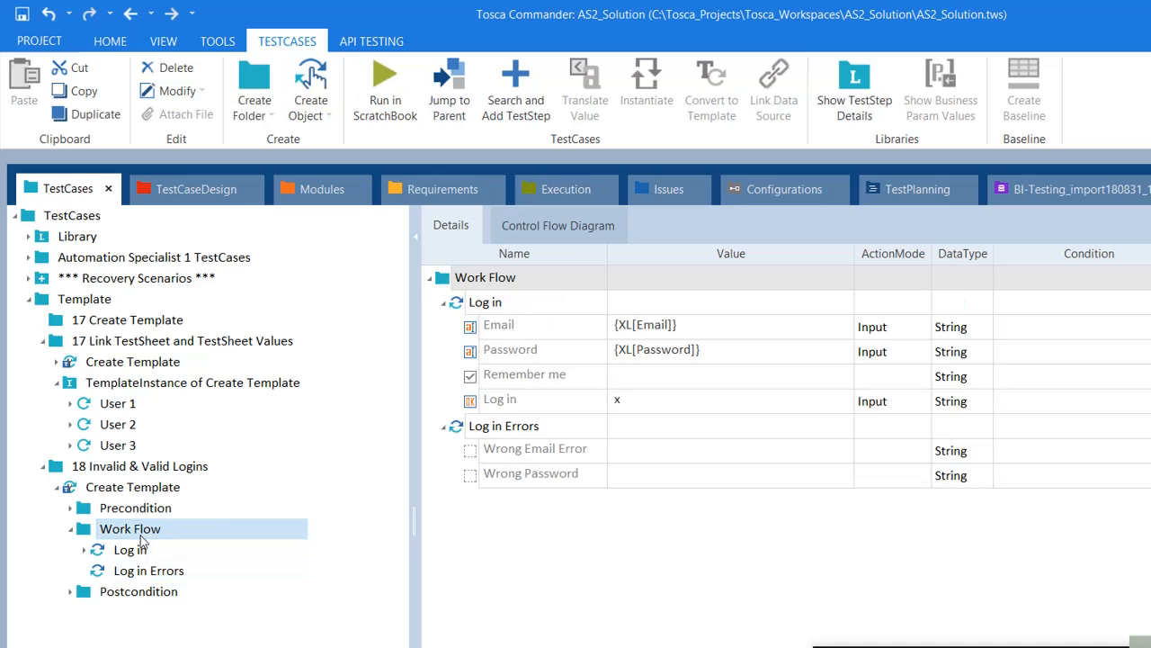
left_click(580, 424)
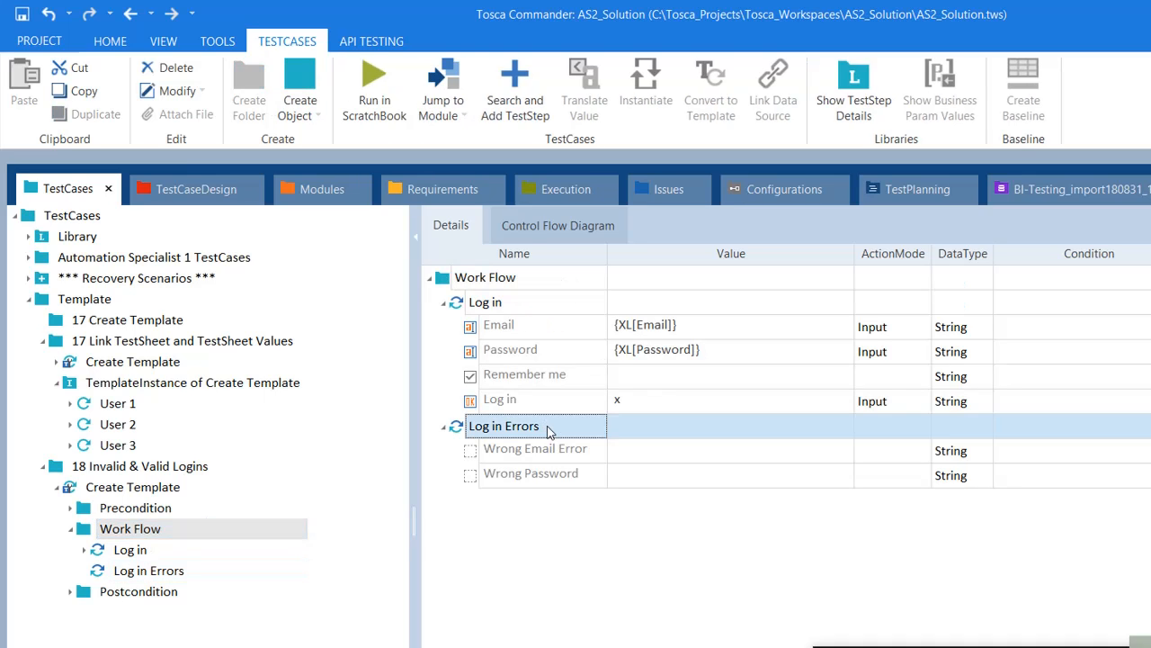
left_click(548, 426)
double_click(548, 426)
key("ctrl+shift+Left")
key("ctrl+shift+Left")
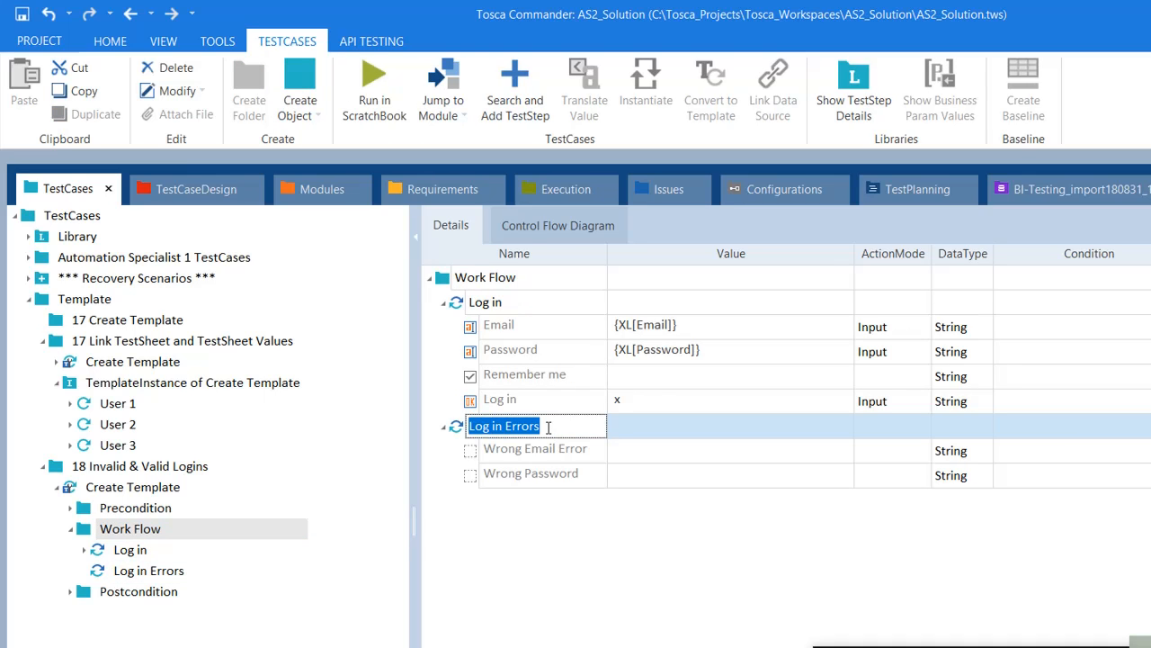
type("alida")
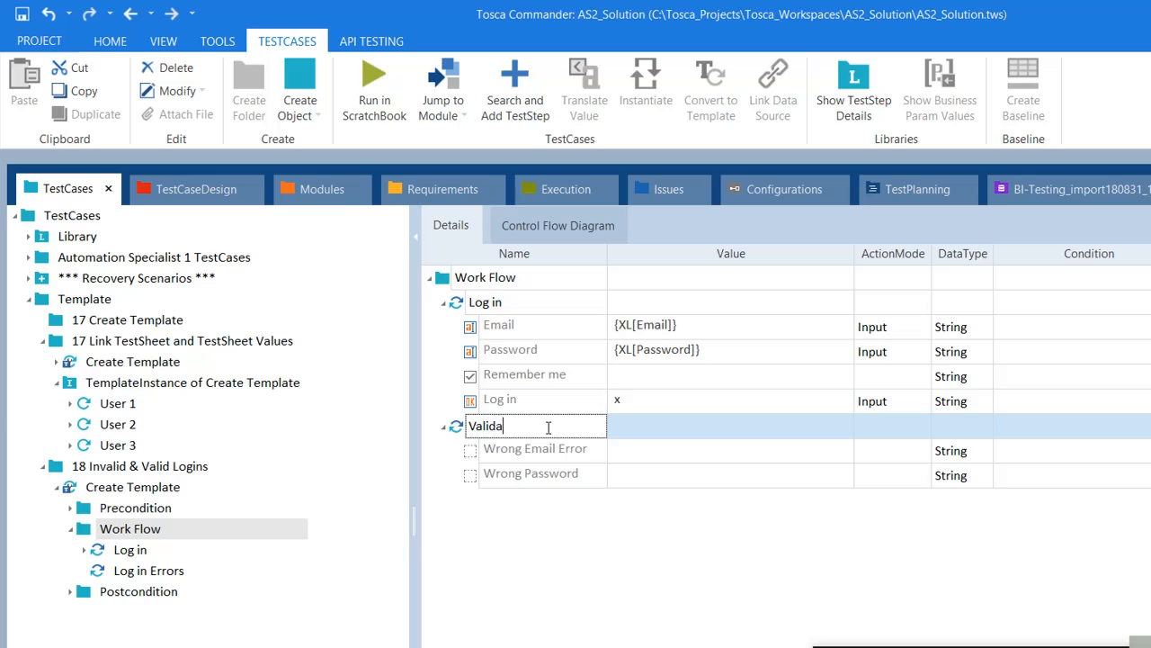
type("te Error mess")
type("Me")
type("a")
key("BackSpace")
type("ssages")
key("Return")
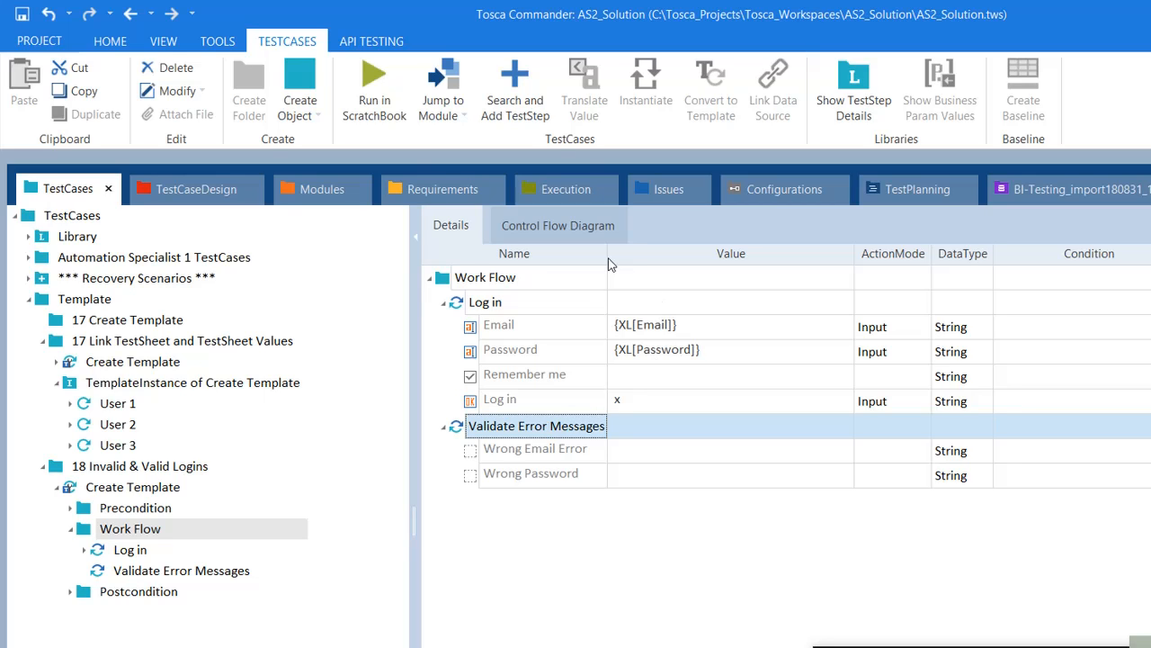
left_click_drag(608, 263, 612, 263)
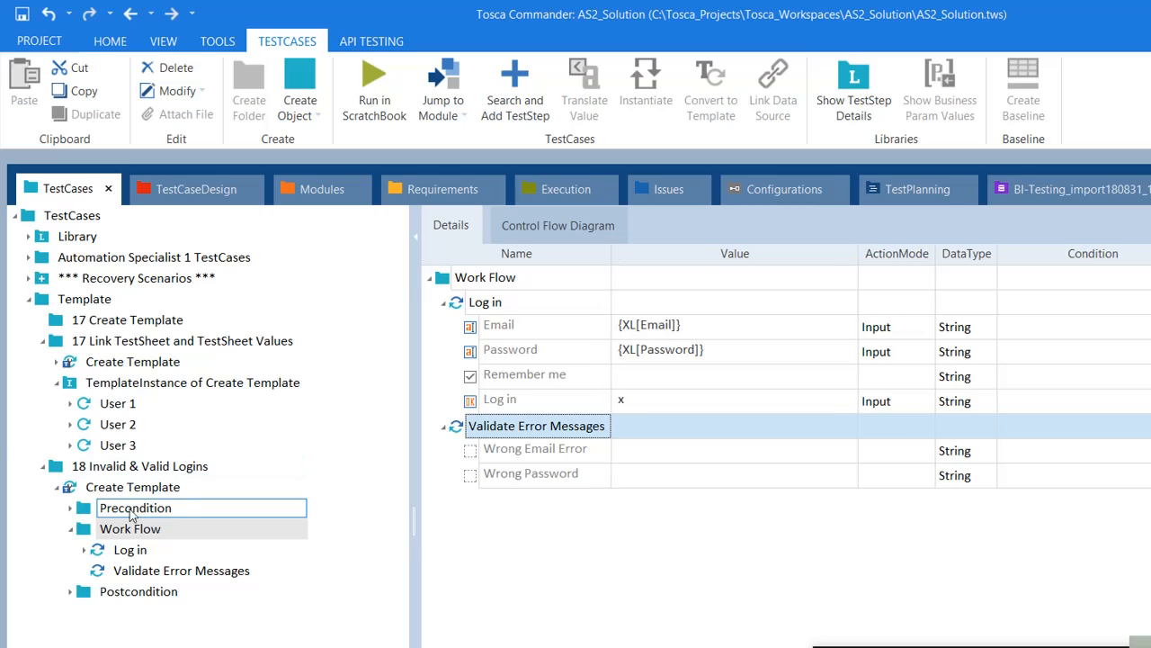
left_click(120, 487)
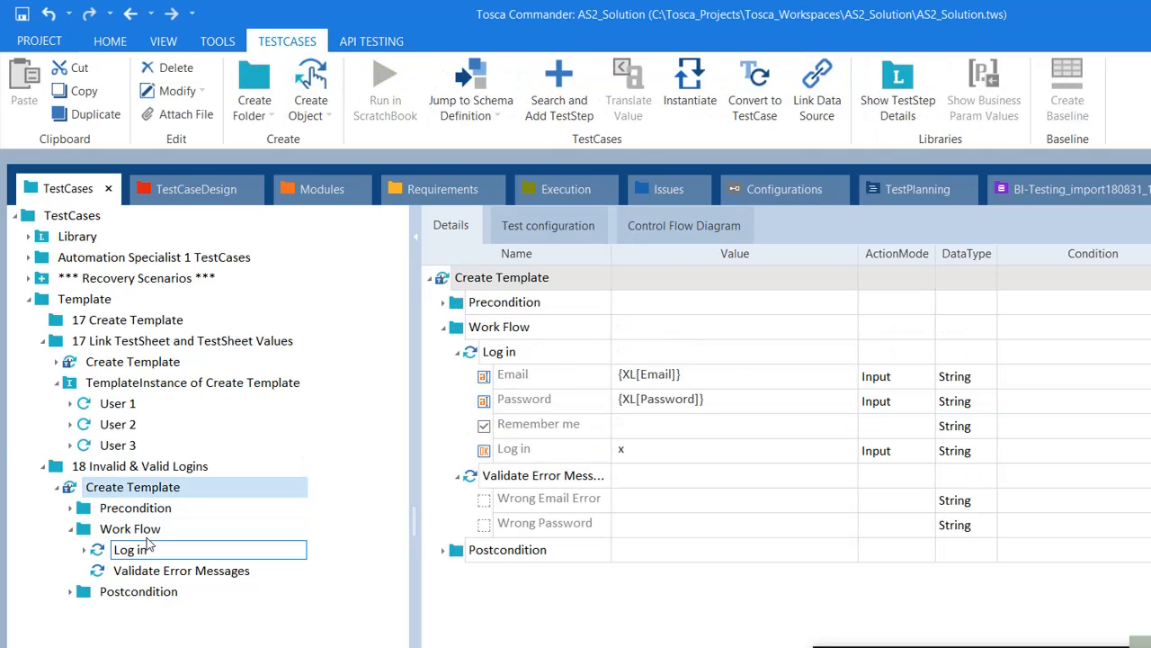
Step: Dock the TestCaseDesign view beside TestCases and widen the tree and grid panes
left_click(197, 190)
left_click_drag(200, 196, 766, 468)
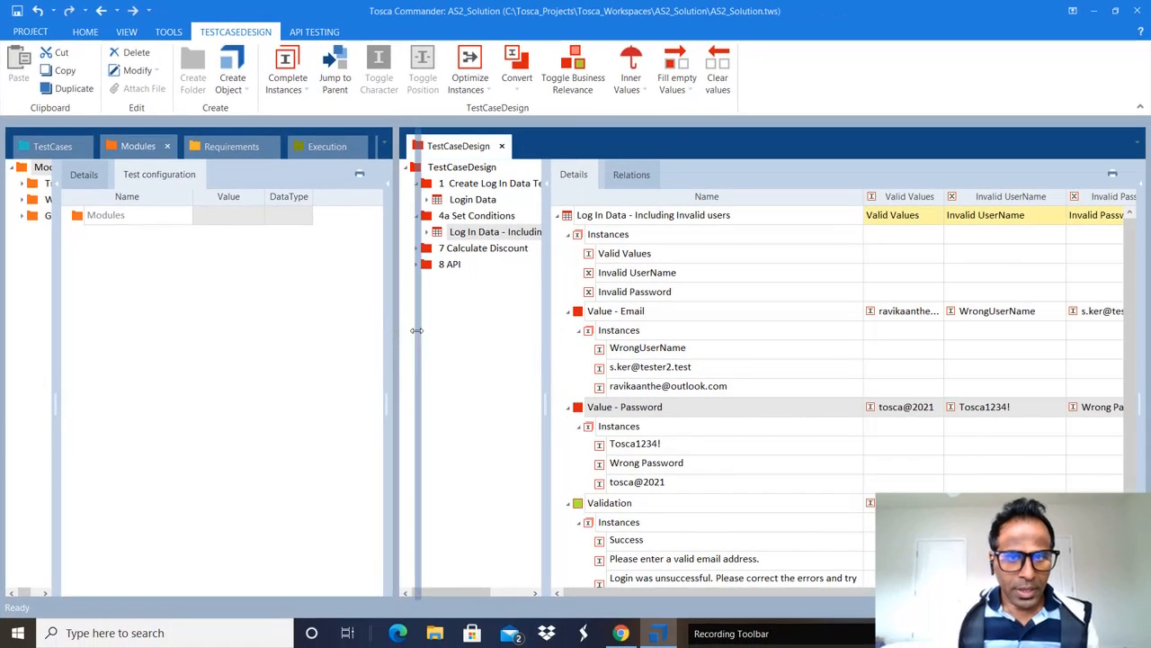
left_click_drag(511, 425, 631, 433)
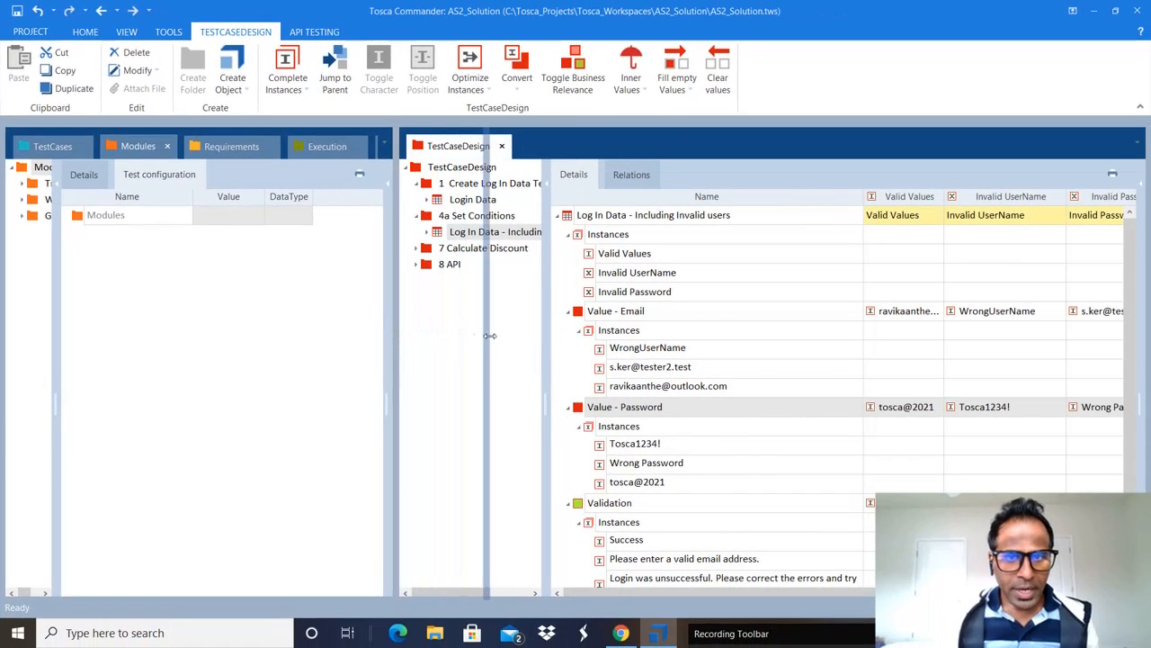
left_click_drag(489, 335, 493, 335)
left_click_drag(624, 293, 771, 290)
left_click_drag(495, 273, 679, 290)
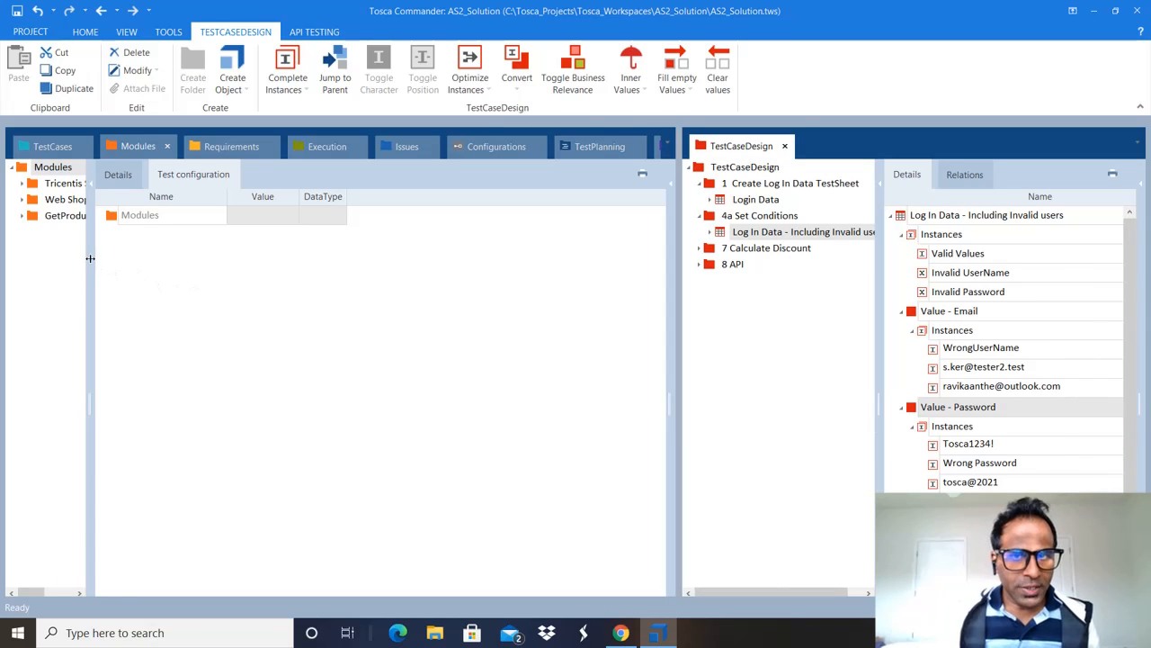
left_click_drag(90, 258, 391, 258)
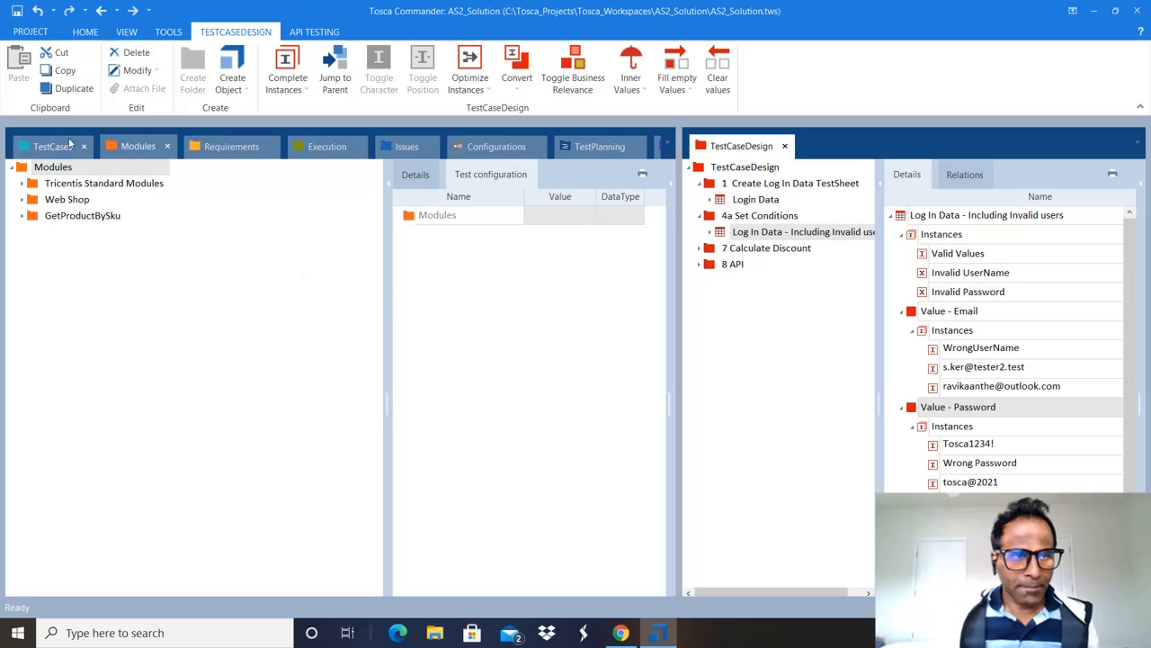
left_click(56, 146)
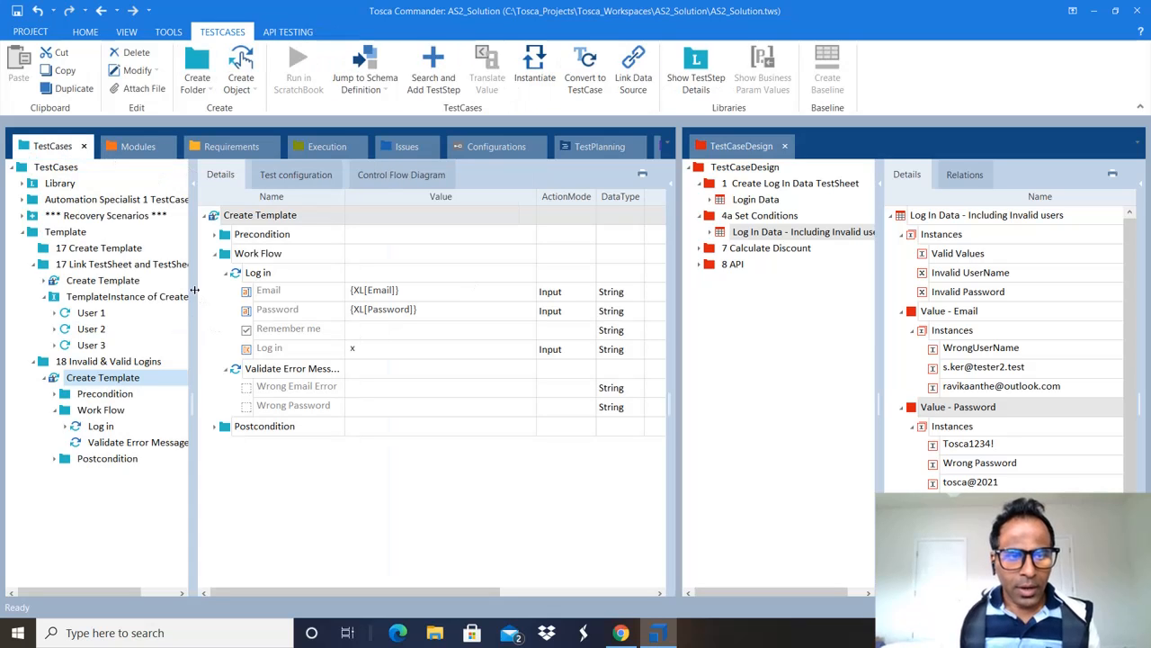
left_click_drag(194, 289, 290, 297)
left_click(790, 183)
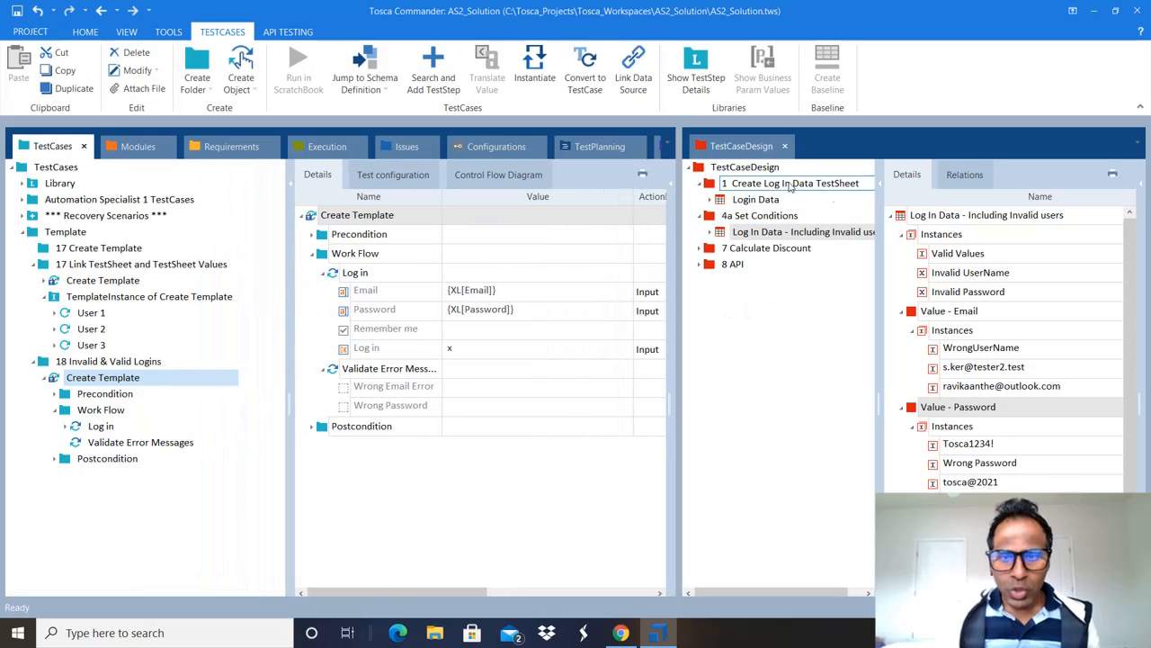
left_click_drag(677, 274, 729, 273)
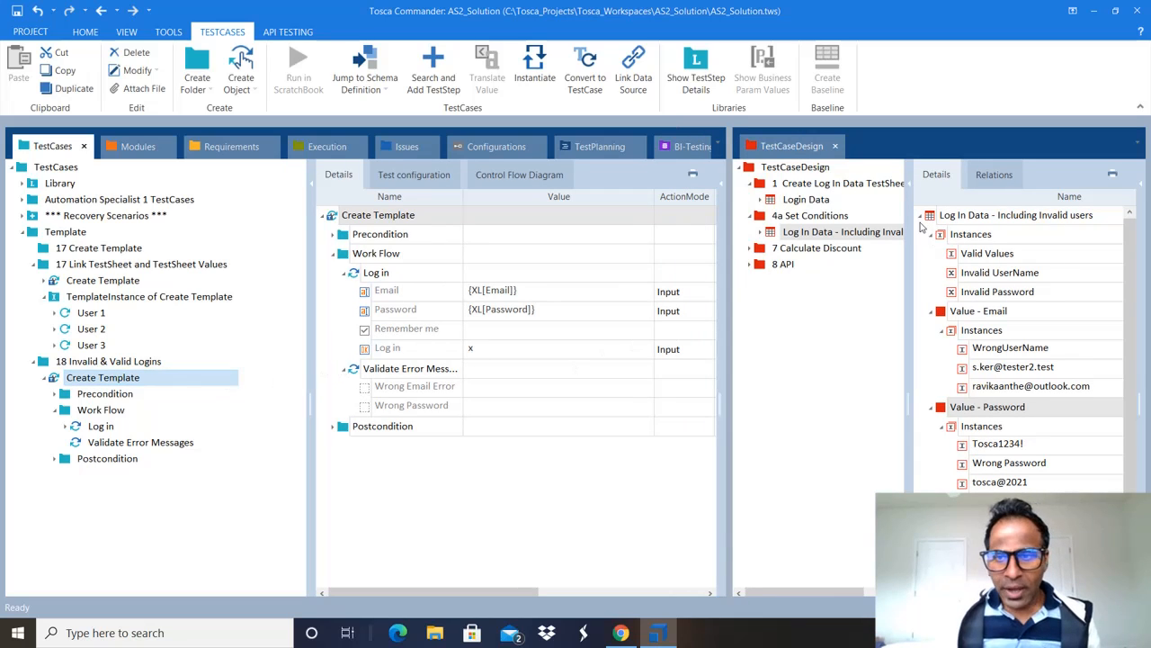
Step: Drag the Log In Data - Including Invalid users sheet onto Create Template
left_click(809, 232)
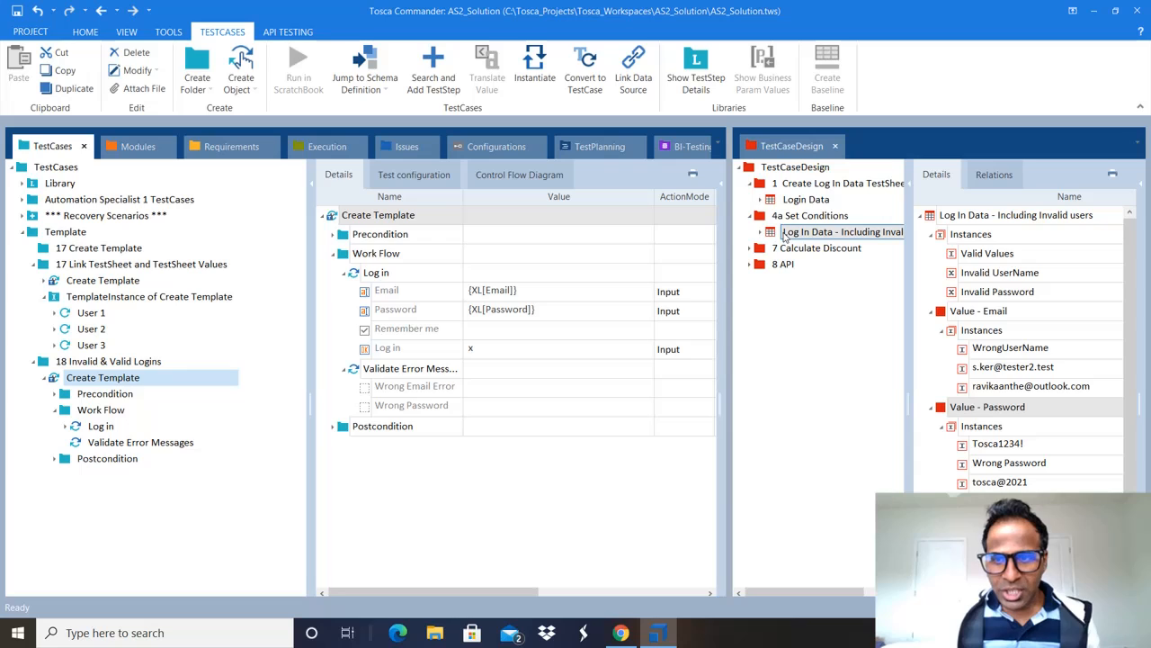
left_click(115, 378)
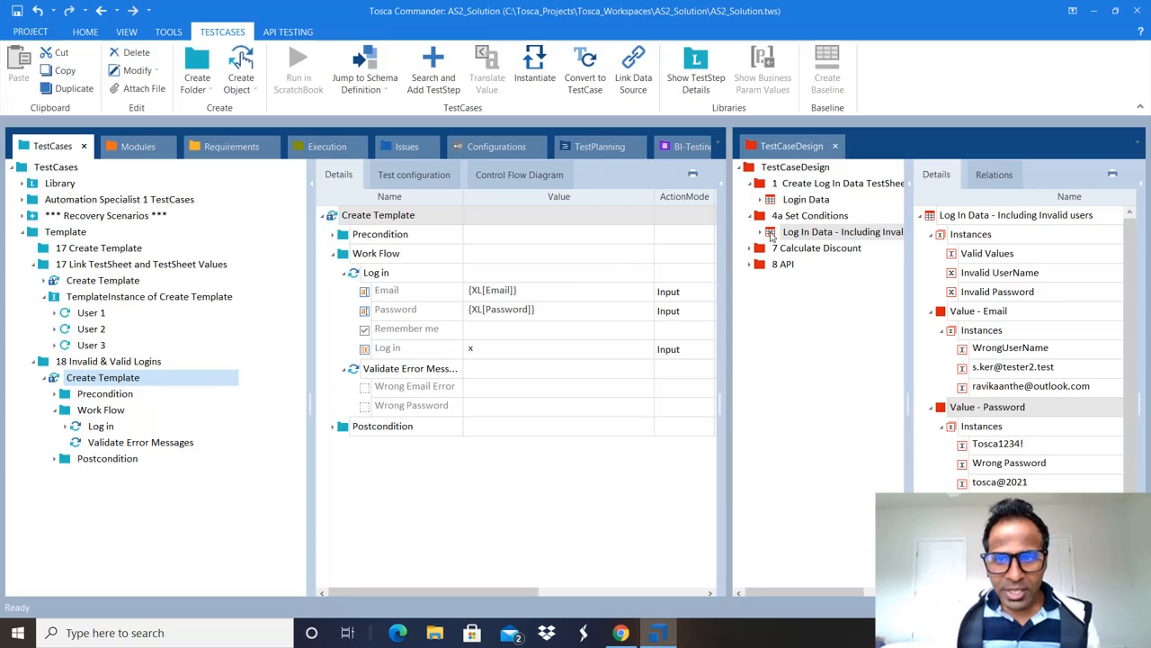
left_click(771, 234)
left_click_drag(771, 233, 410, 220)
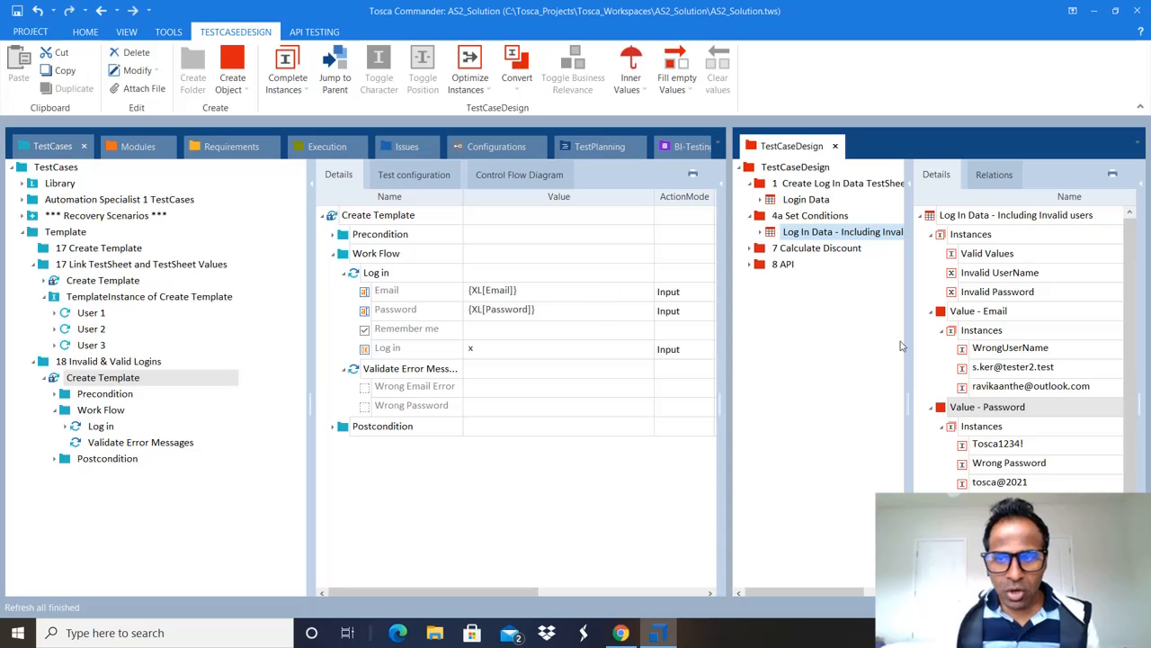
Step: Clear the Log in step's old {XL[Email]} and {XL[Password]} values
left_click_drag(910, 351, 835, 362)
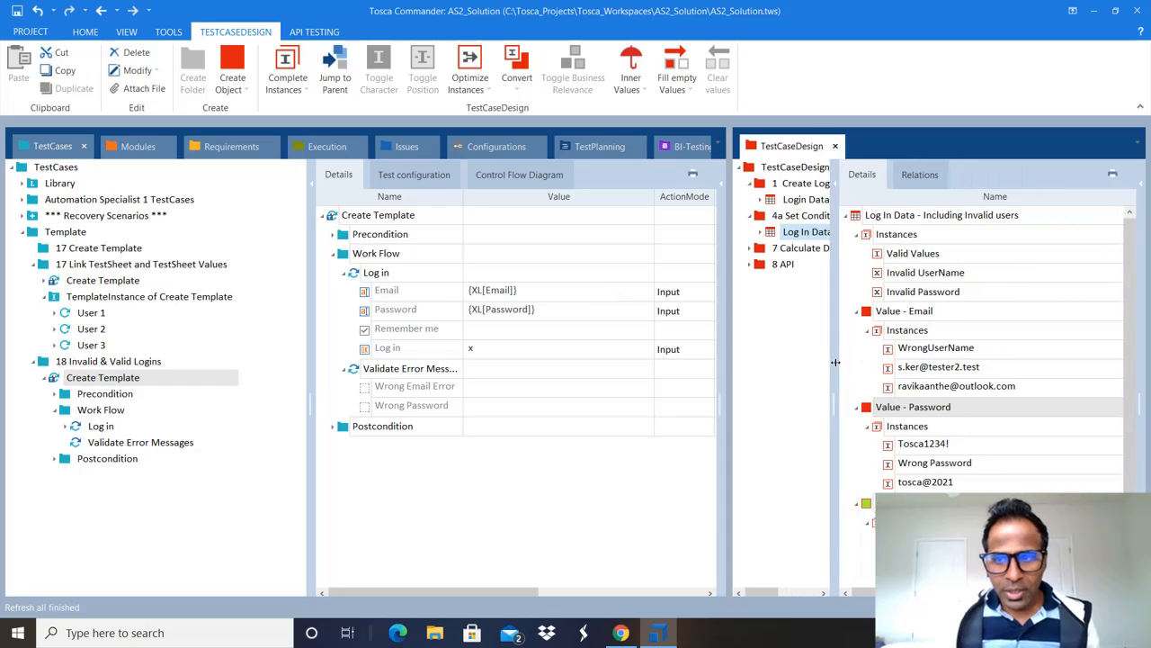
left_click(893, 313)
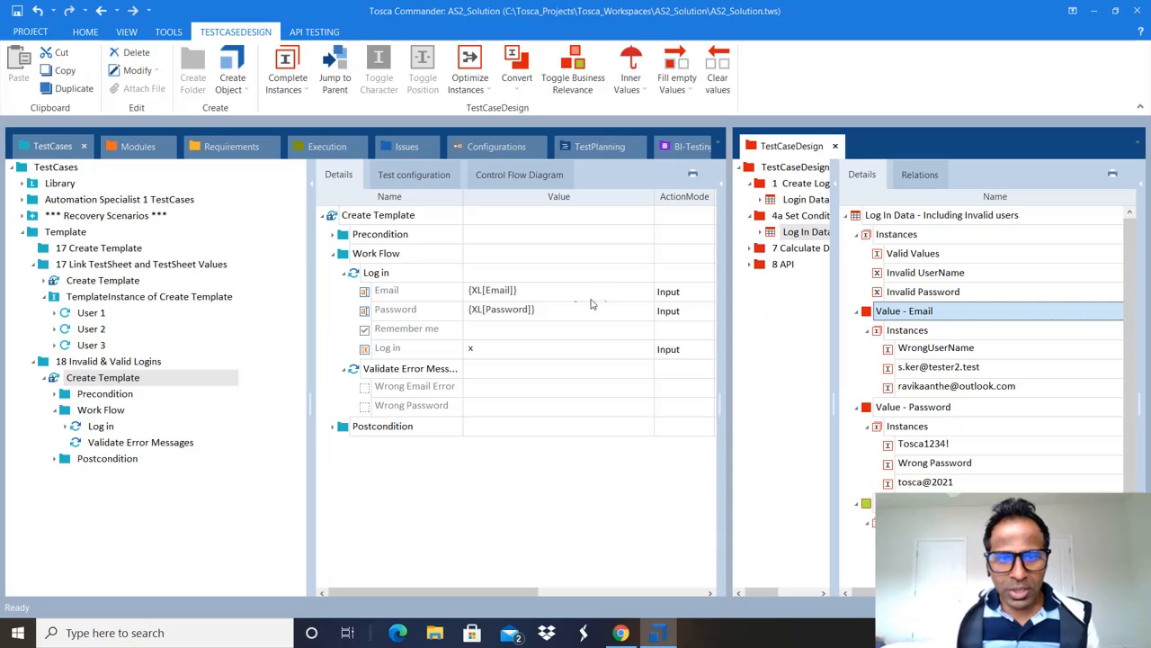
left_click(521, 299)
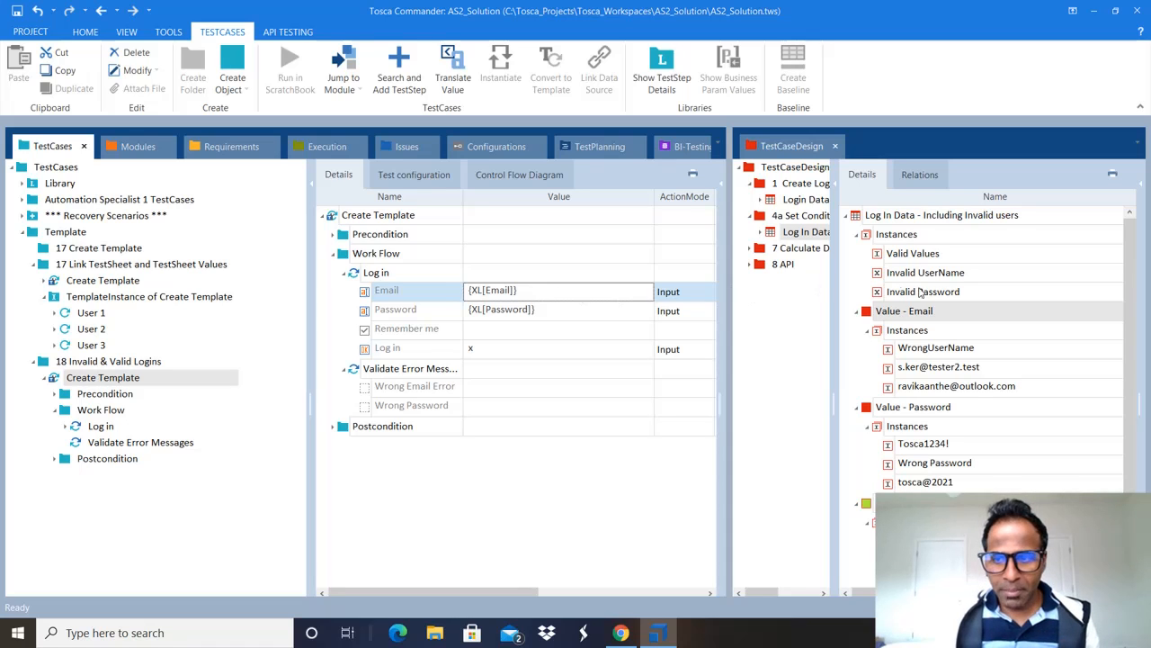
left_click(895, 408)
left_click(909, 313)
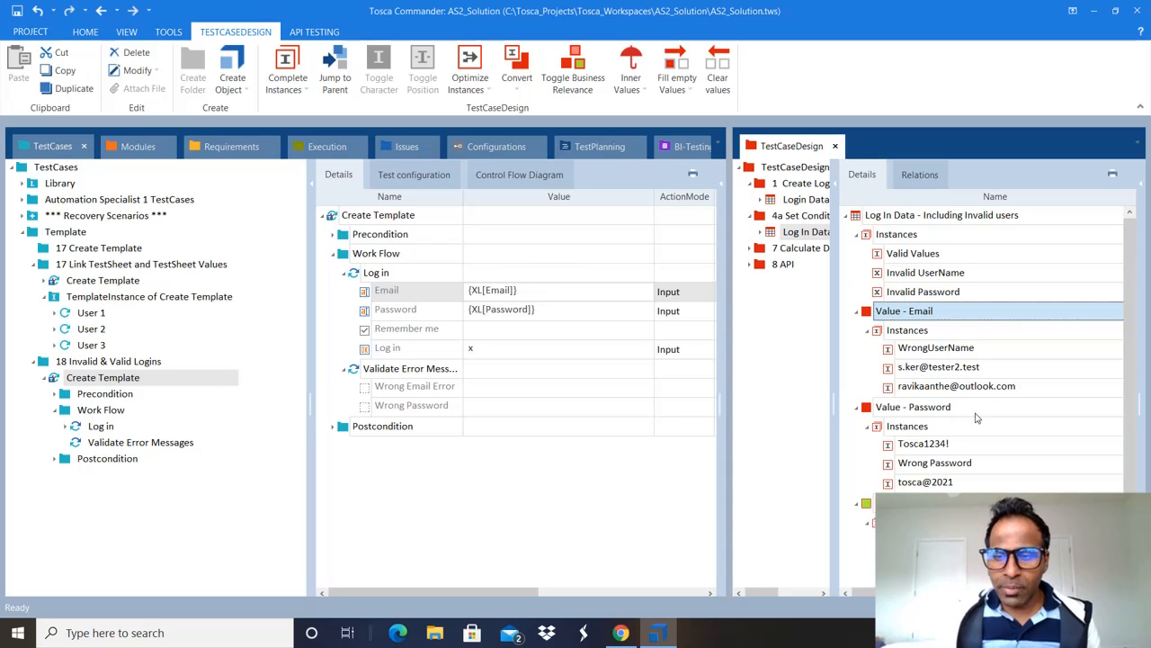
left_click(877, 412)
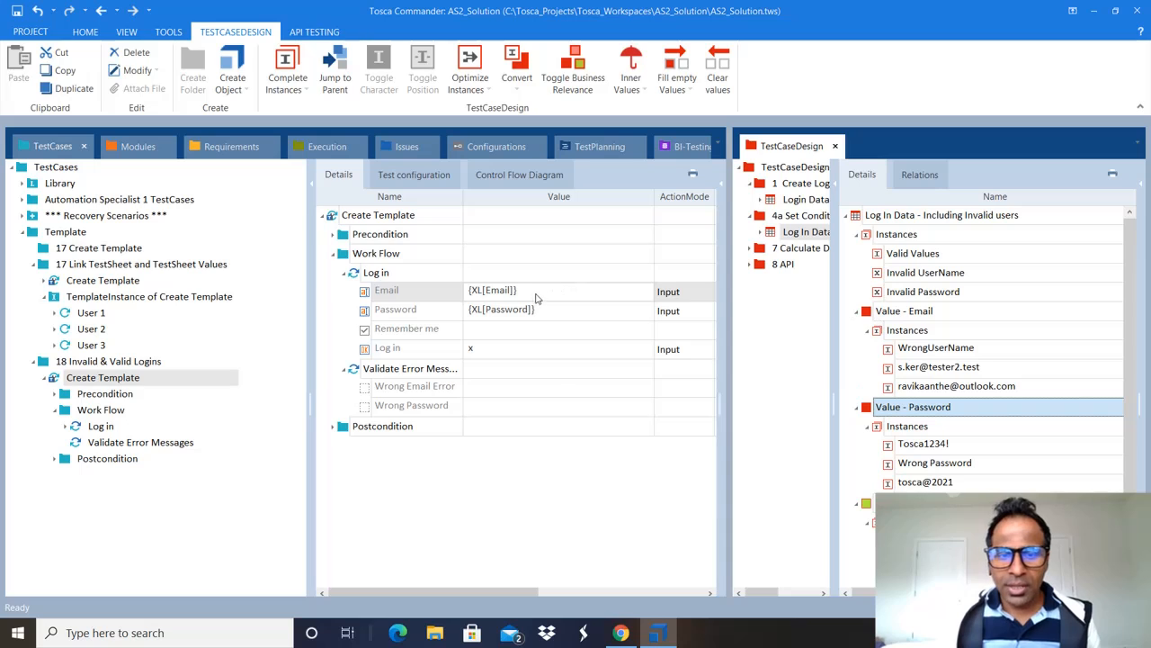
left_click(575, 290)
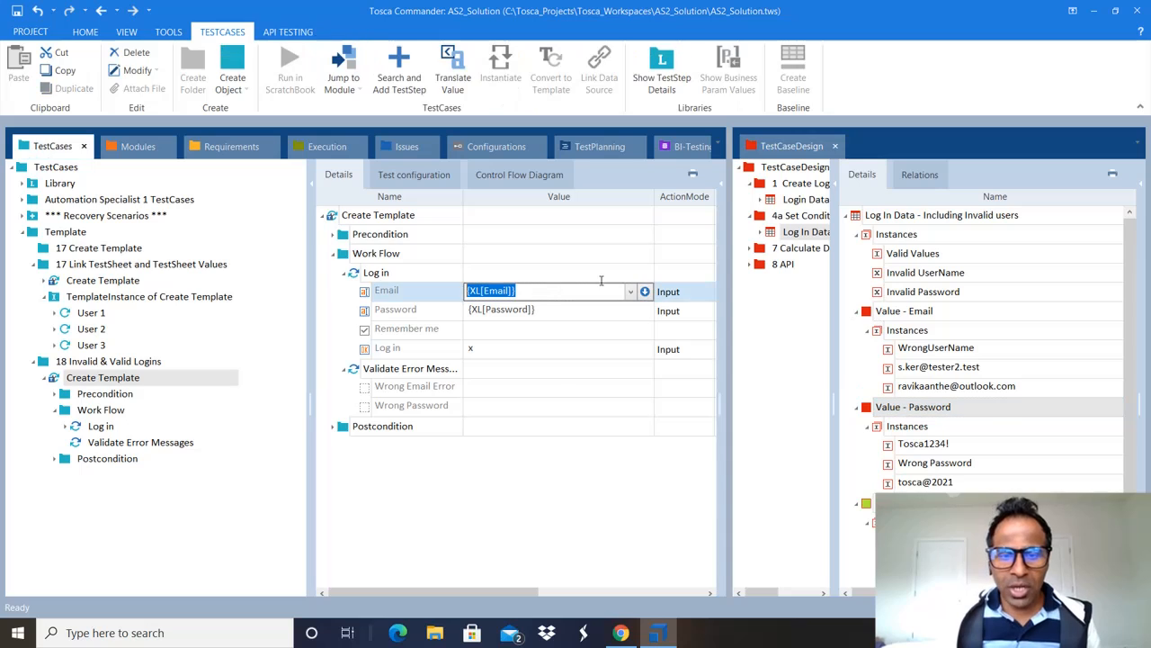
key("Delete")
left_click(537, 316)
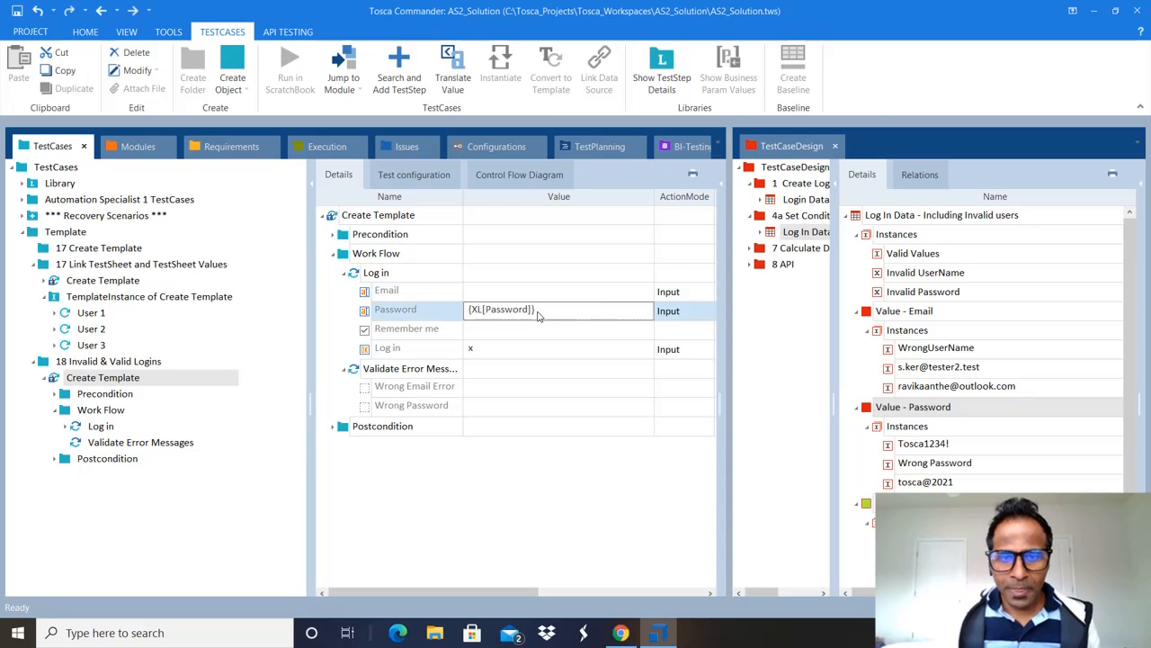
key("Delete")
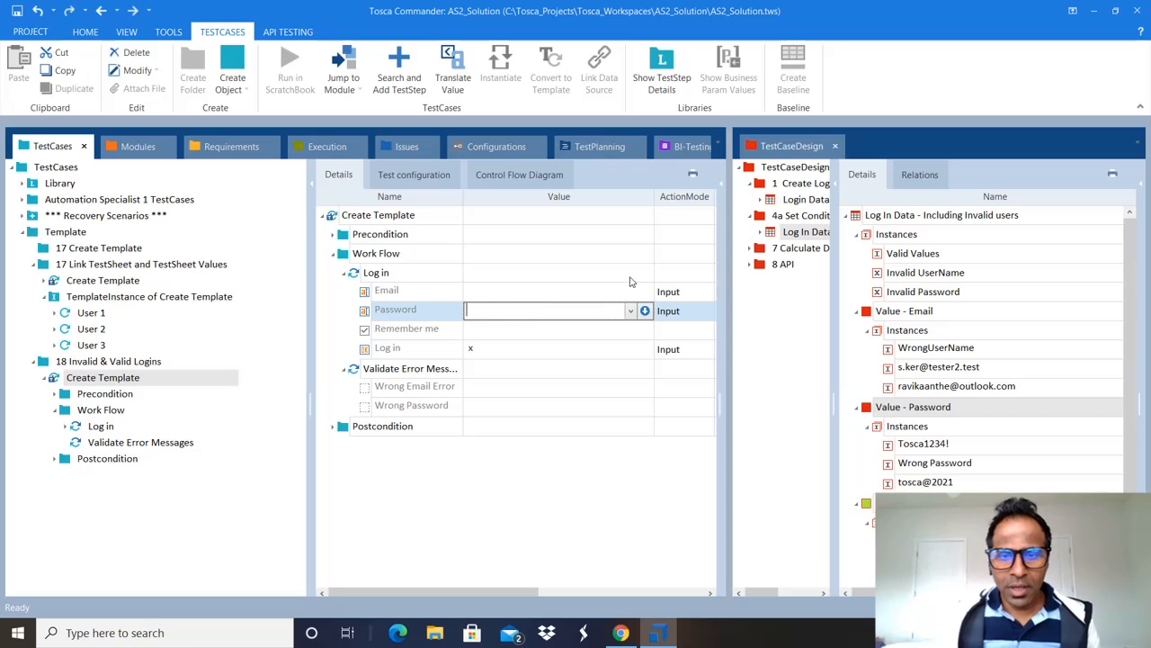
Step: Link Value - Email and Value - Password into the Email and Password values
left_click(553, 296)
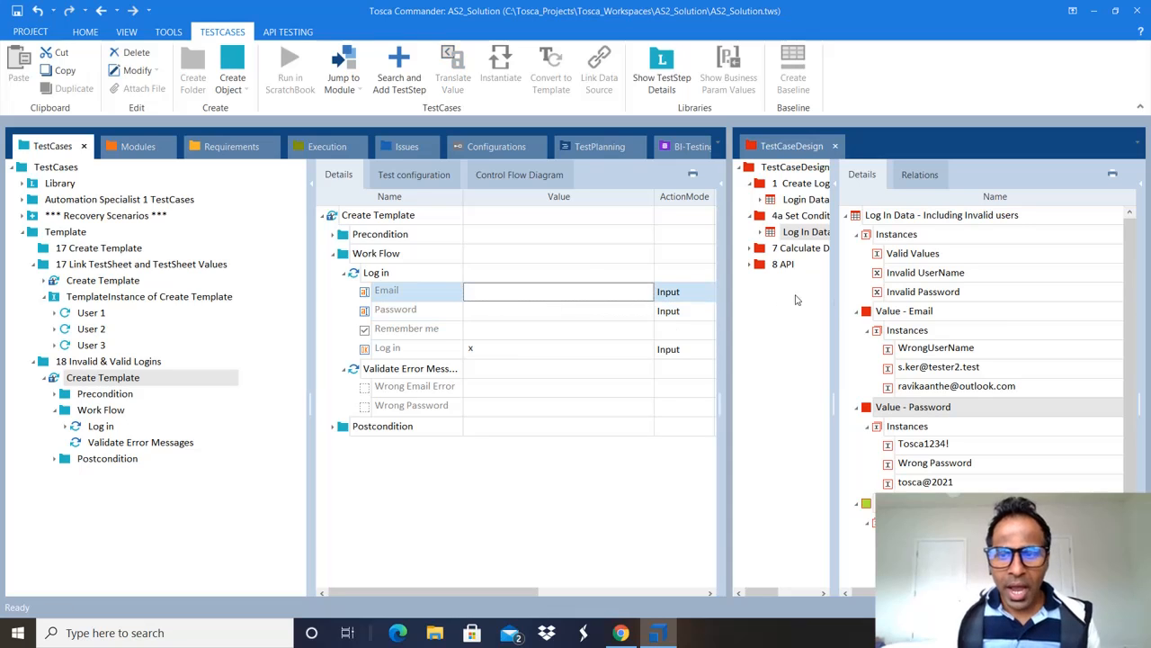
left_click(890, 311)
left_click_drag(868, 319, 569, 298)
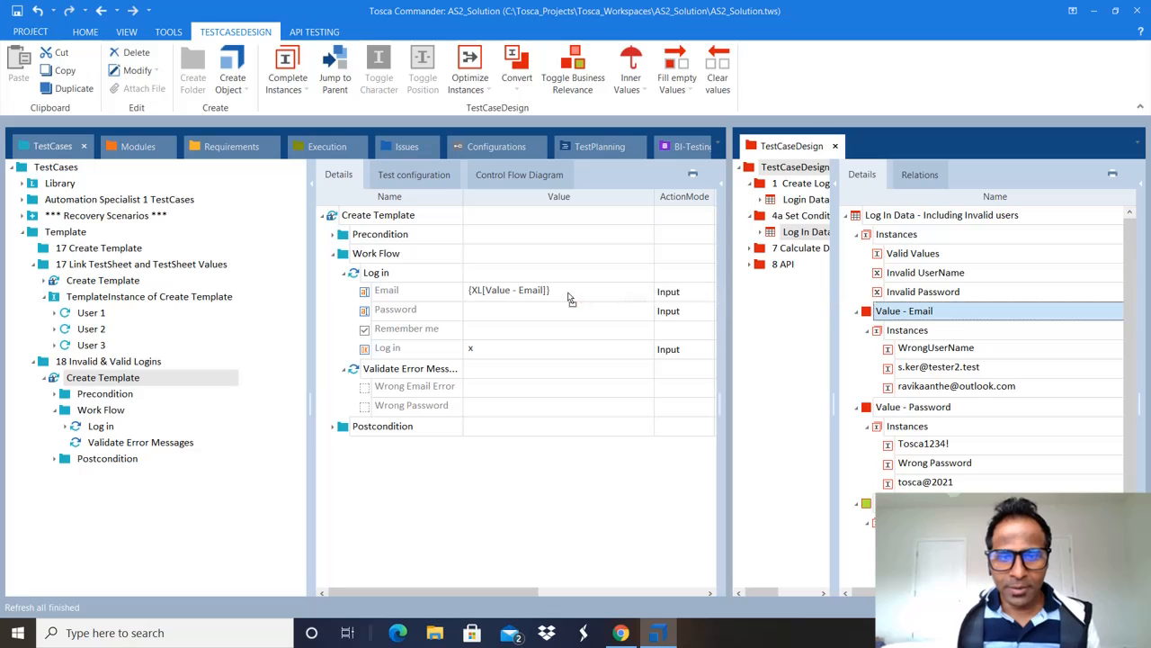
left_click_drag(865, 409, 551, 317)
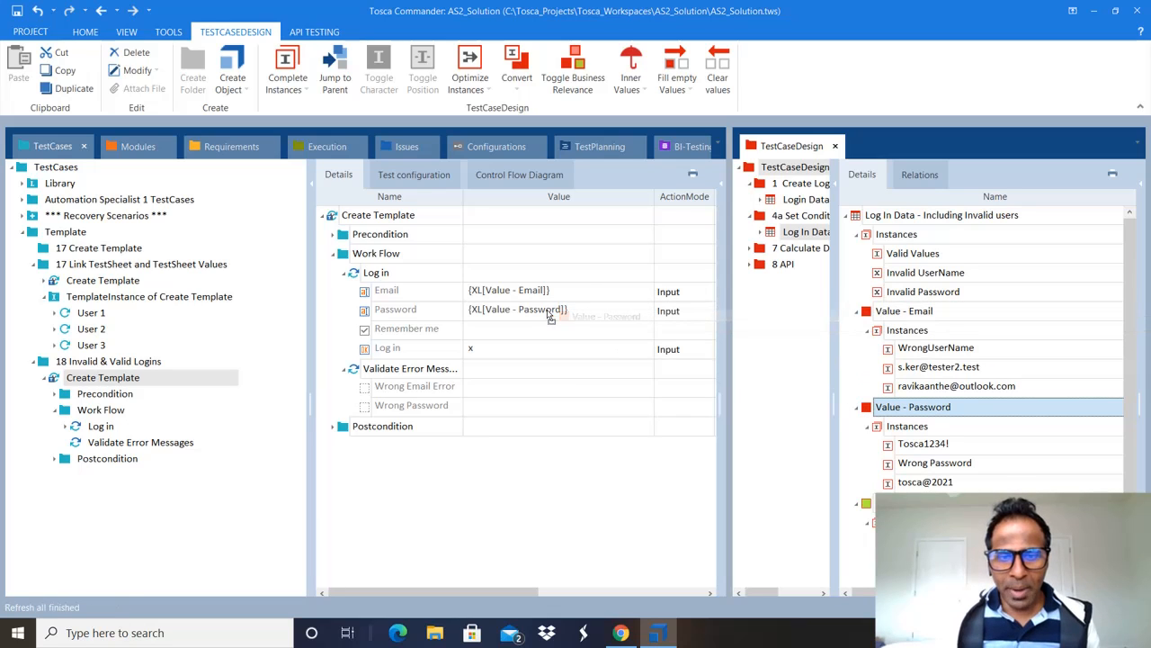
left_click(624, 328)
left_click(605, 311)
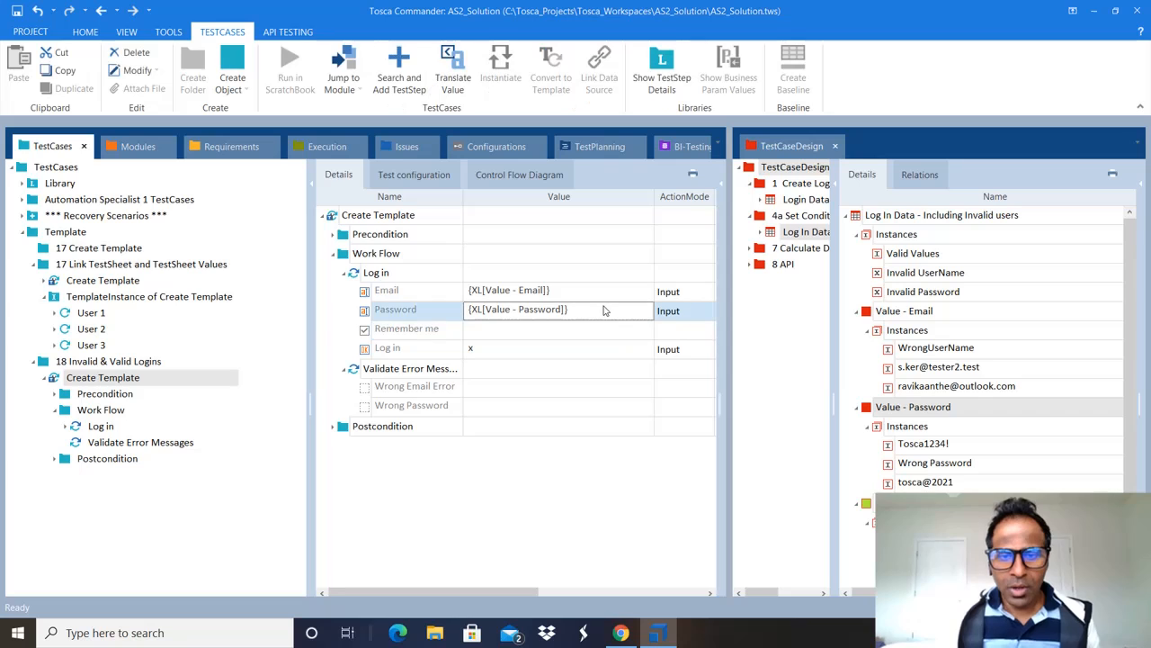
left_click(593, 295)
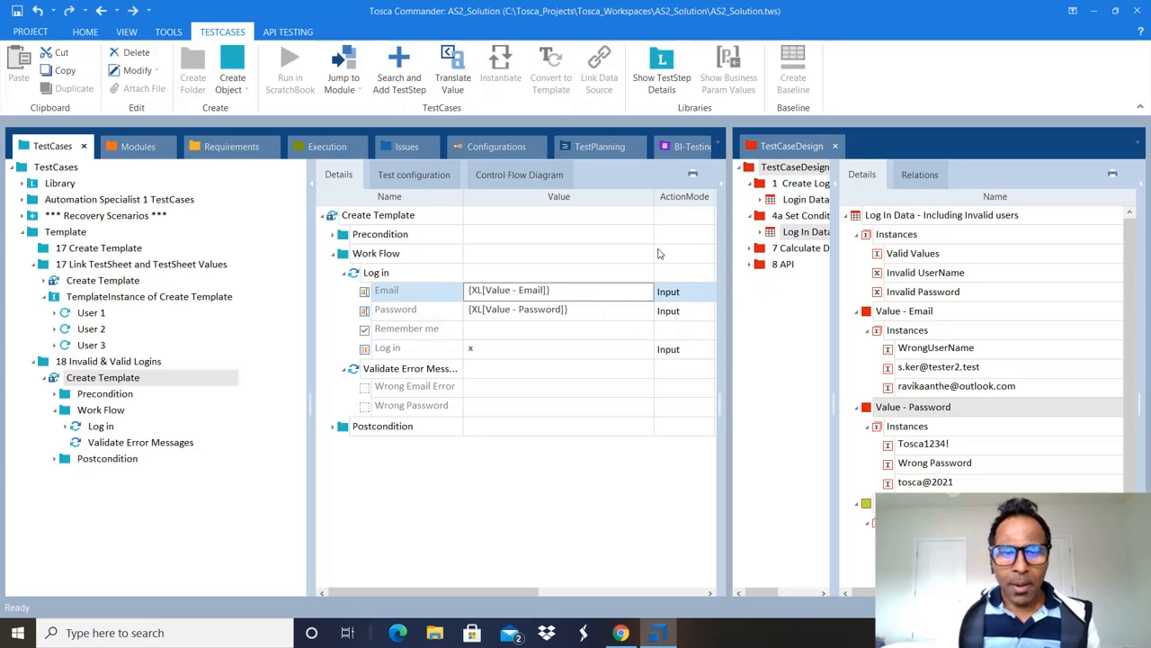
left_click(566, 216)
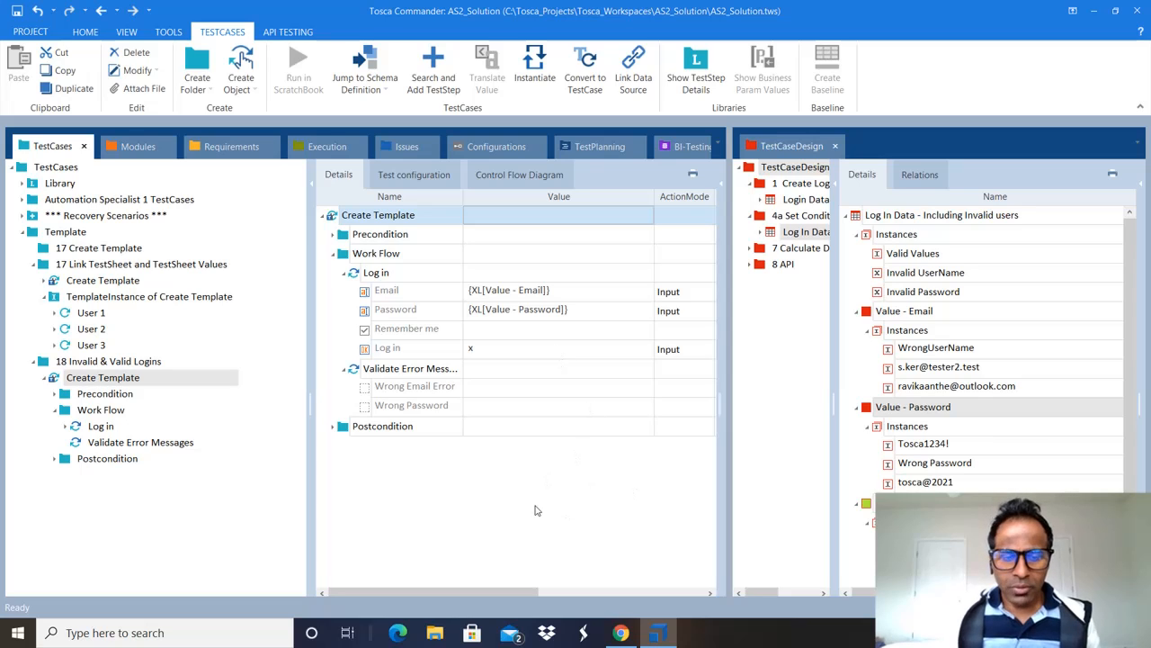
left_click(403, 369)
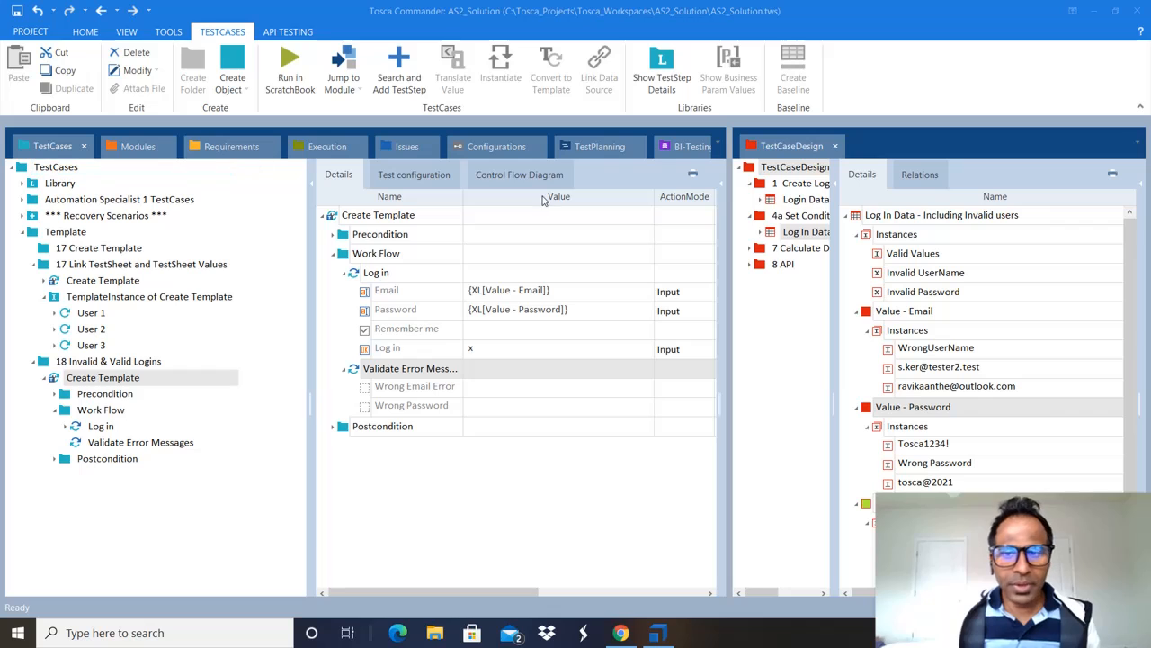
left_click_drag(731, 209, 547, 245)
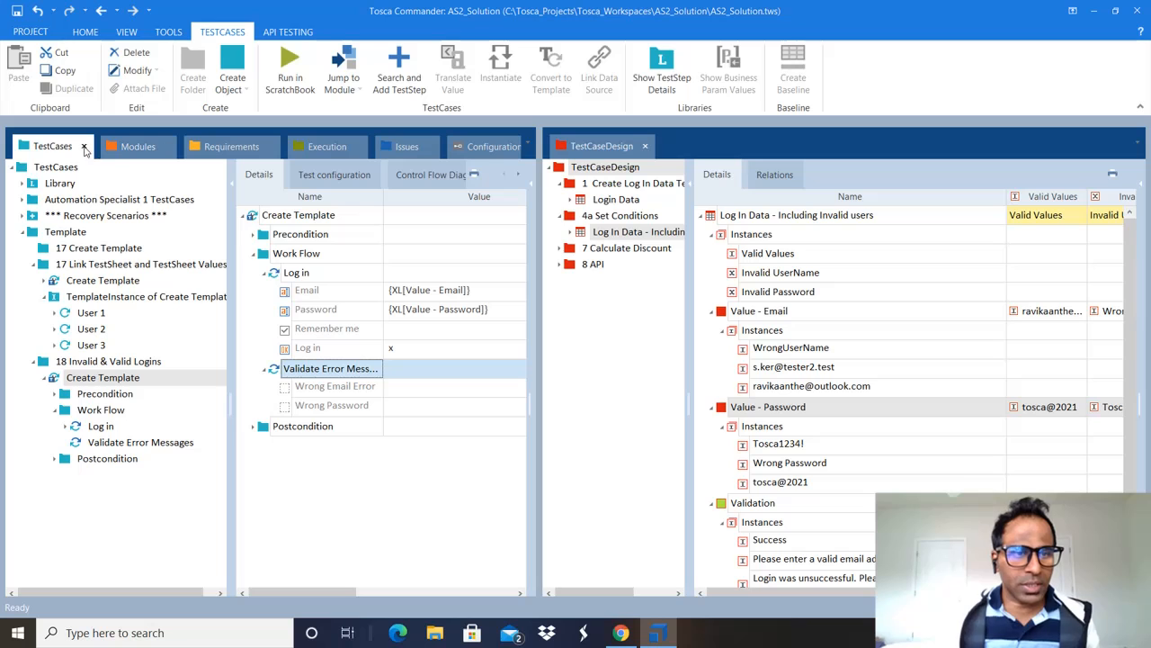
Step: Move TestCaseDesign into the main tab group and select the sheet's Validation attribute and instances
left_click(601, 156)
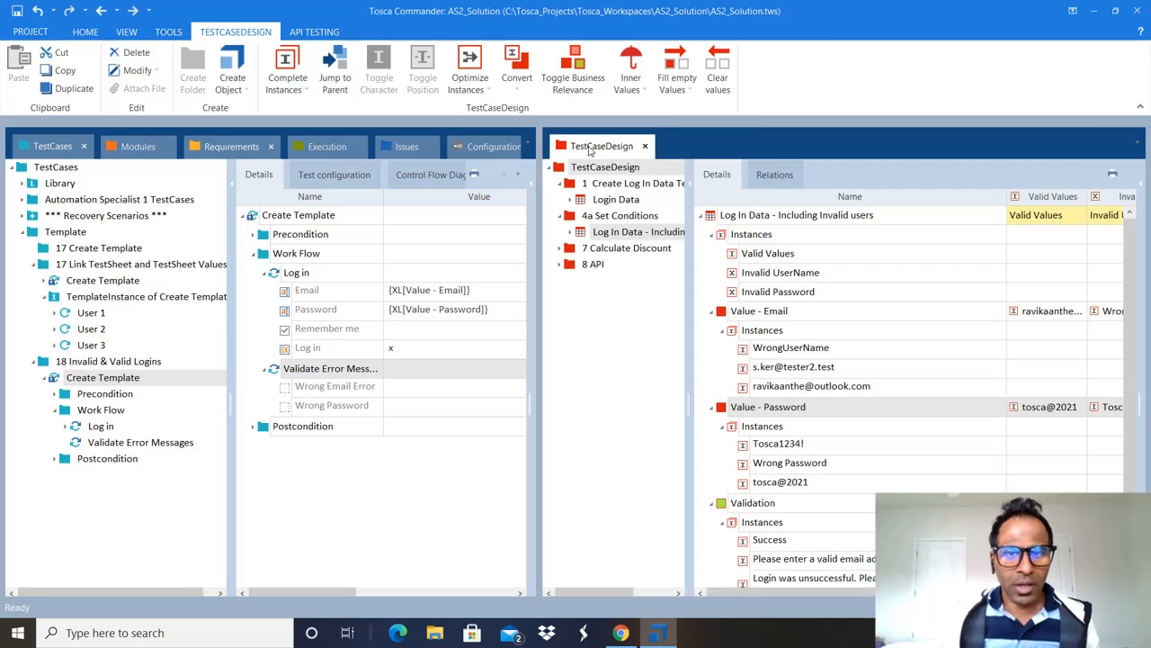
left_click_drag(590, 151, 155, 155)
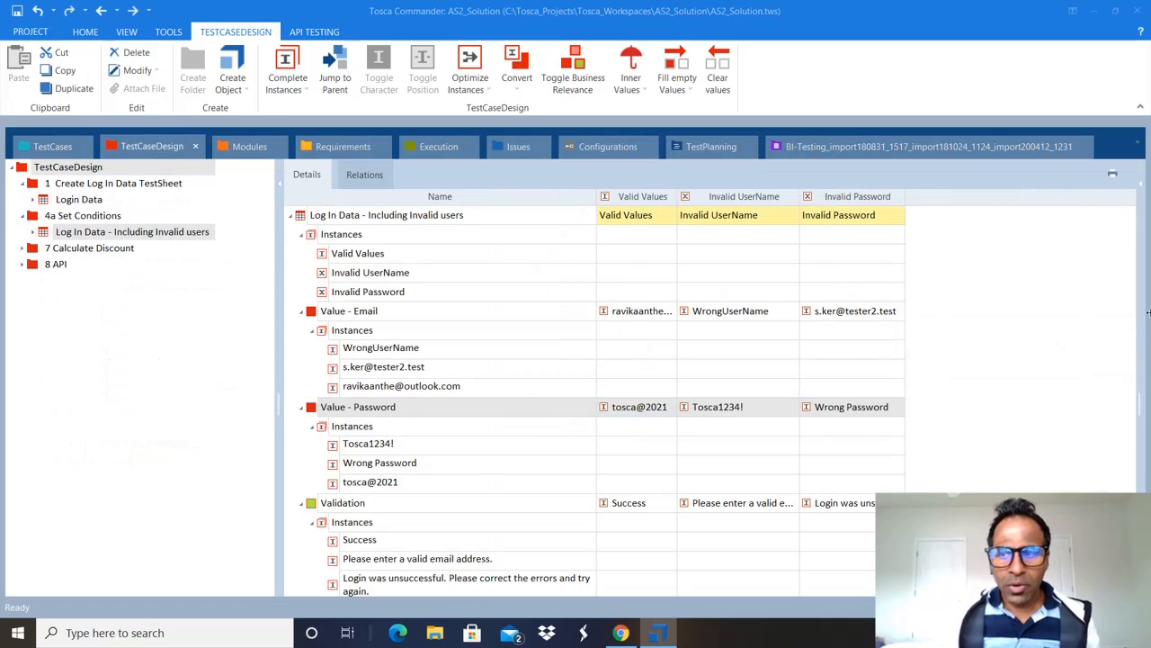
left_click(300, 237)
left_click(364, 447)
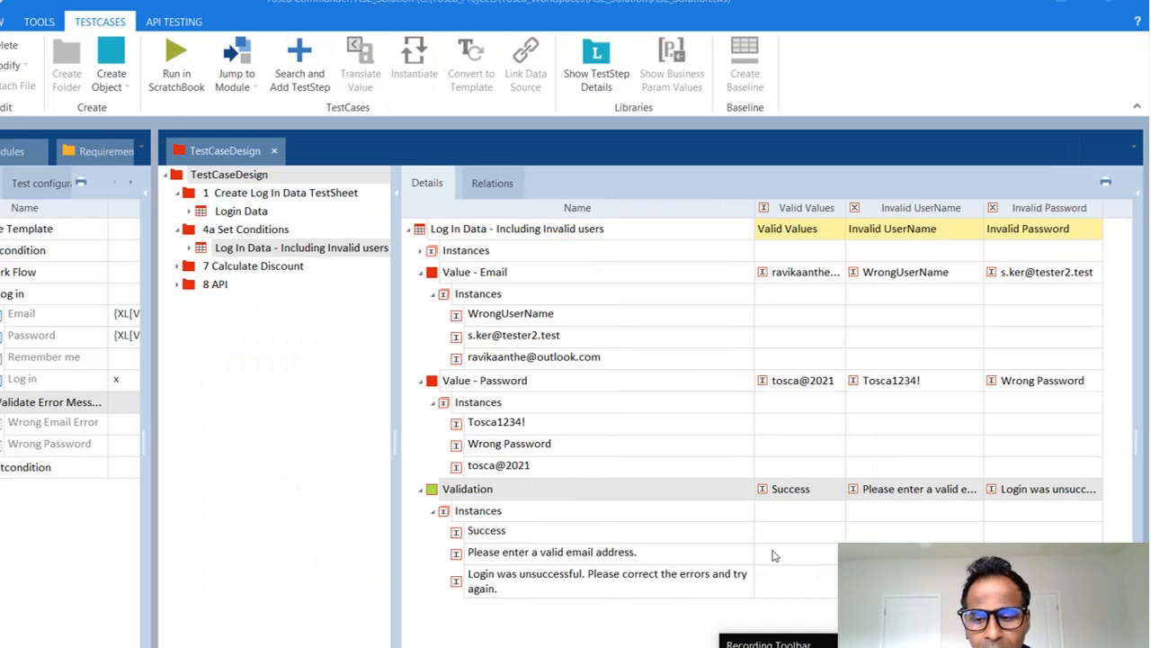
left_click(492, 512)
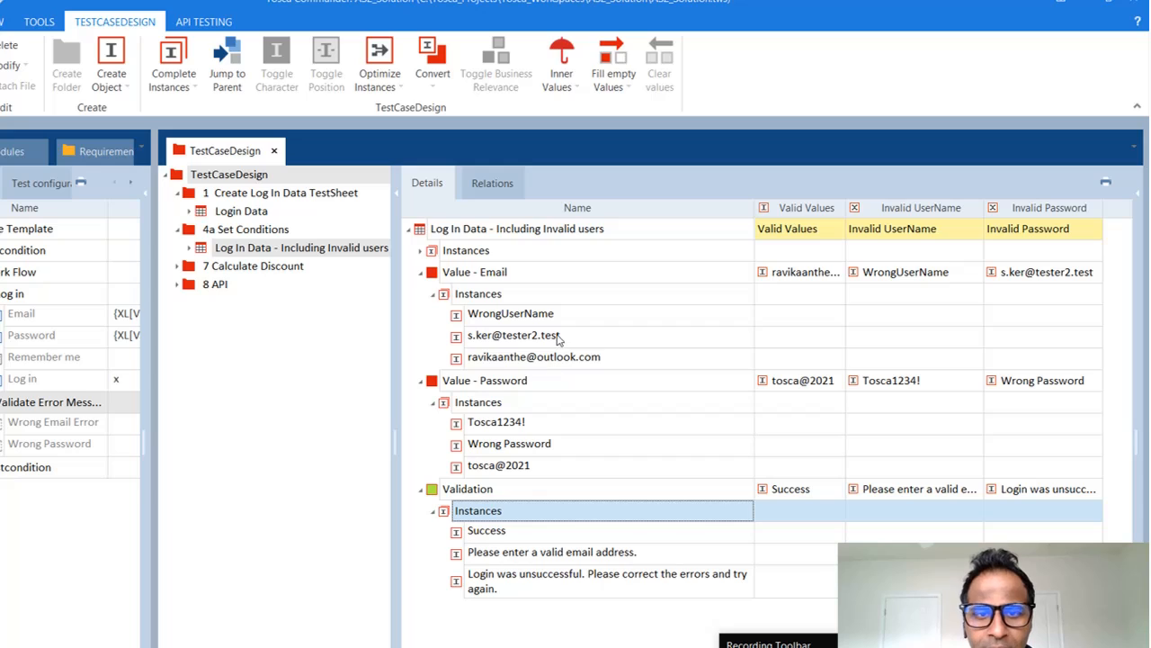
left_click(433, 494)
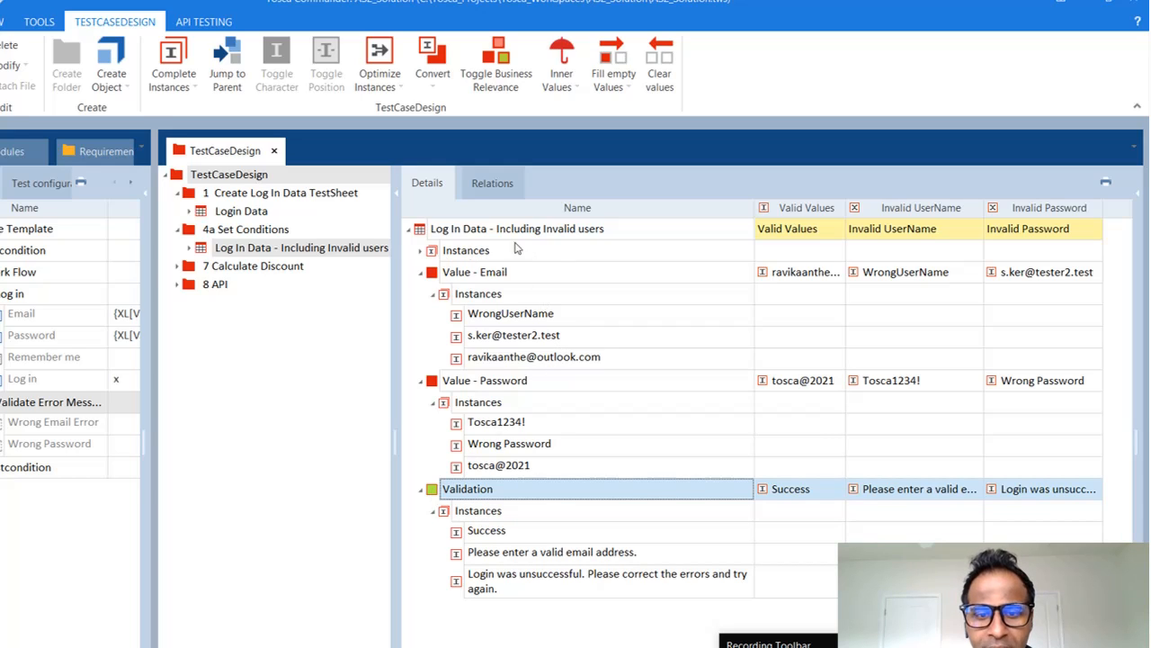
left_click(424, 230)
Step: Create a temporary Attr attribute, toggle its business relevance, view its properties, then delete it
right_click(424, 230)
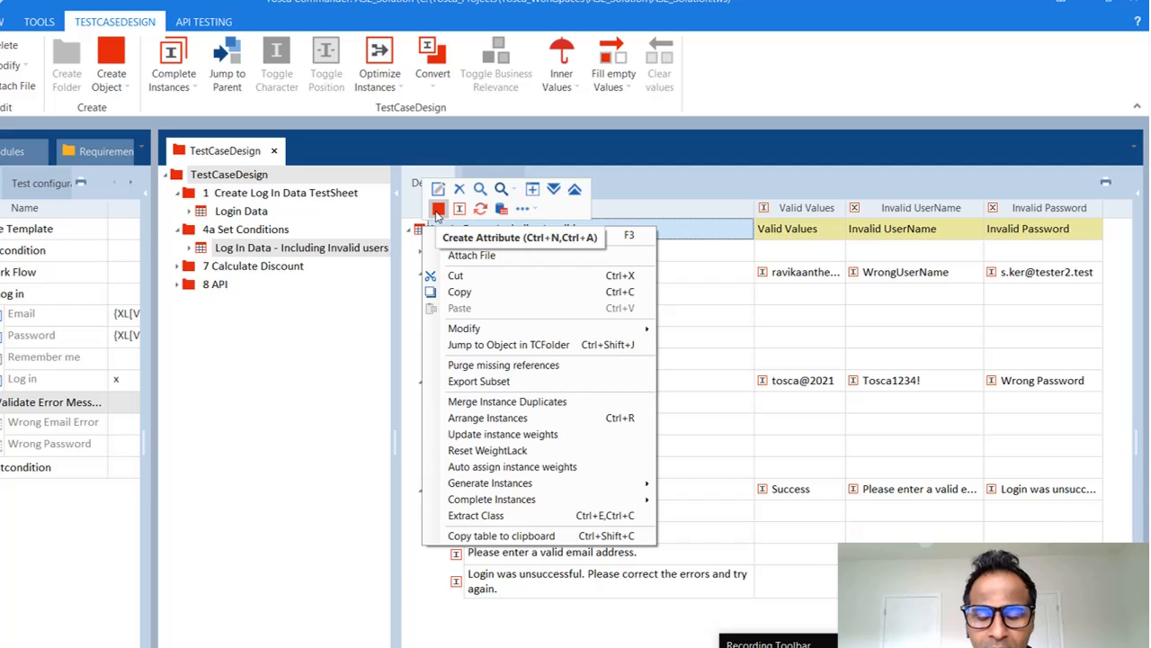
left_click(438, 210)
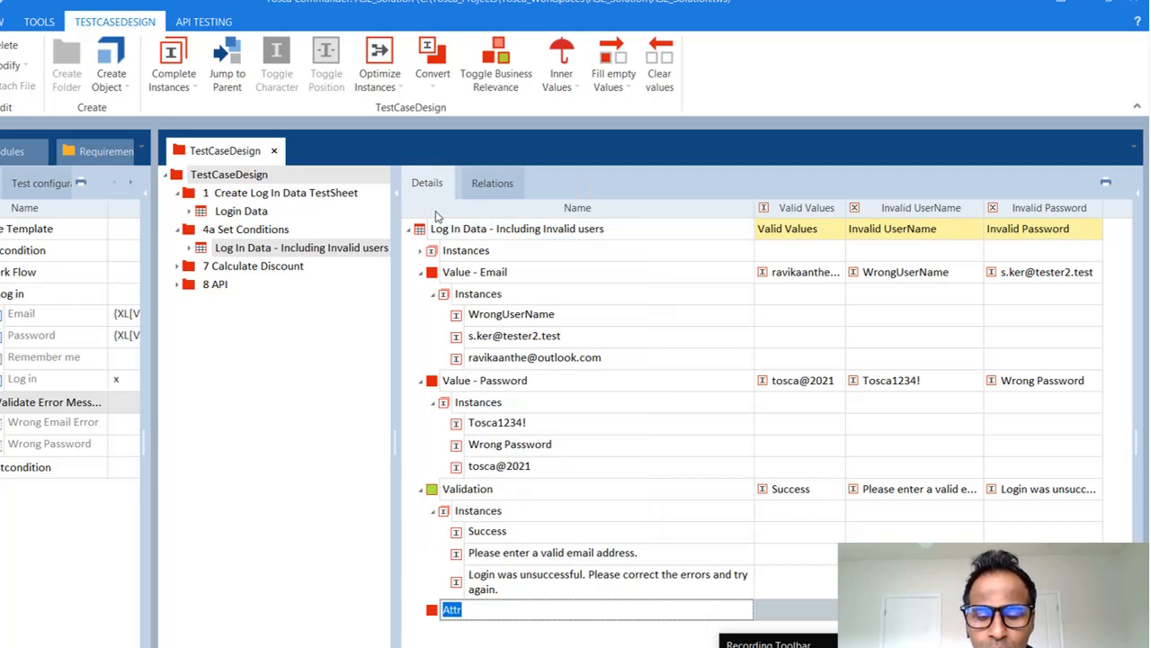
left_click(430, 614)
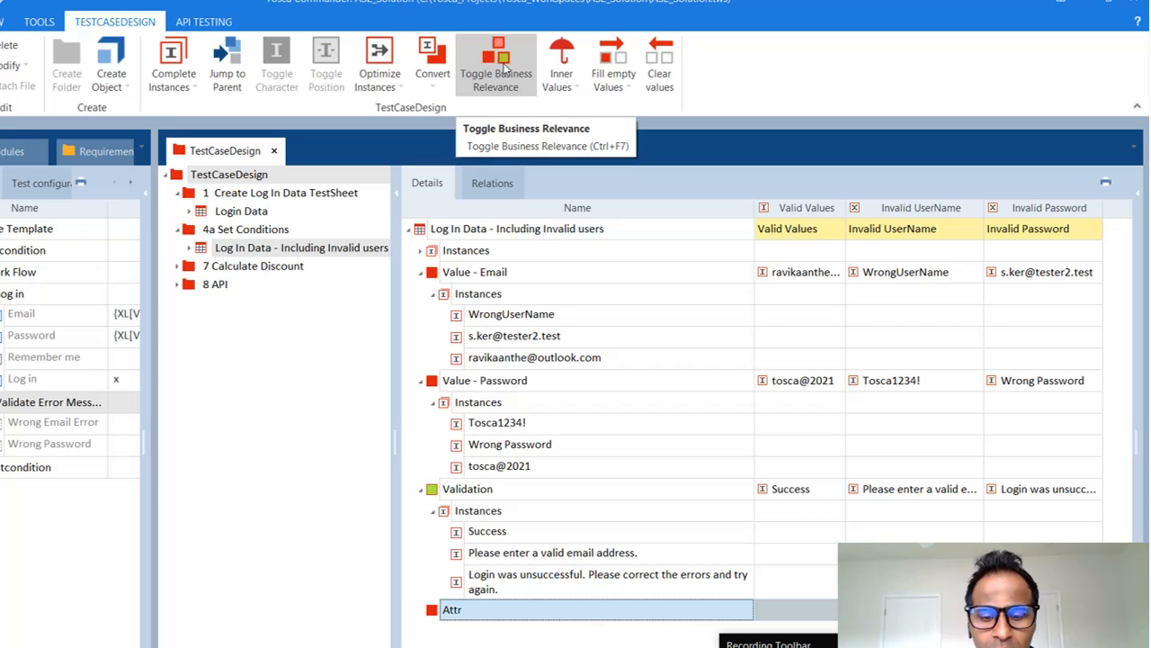
left_click(504, 68)
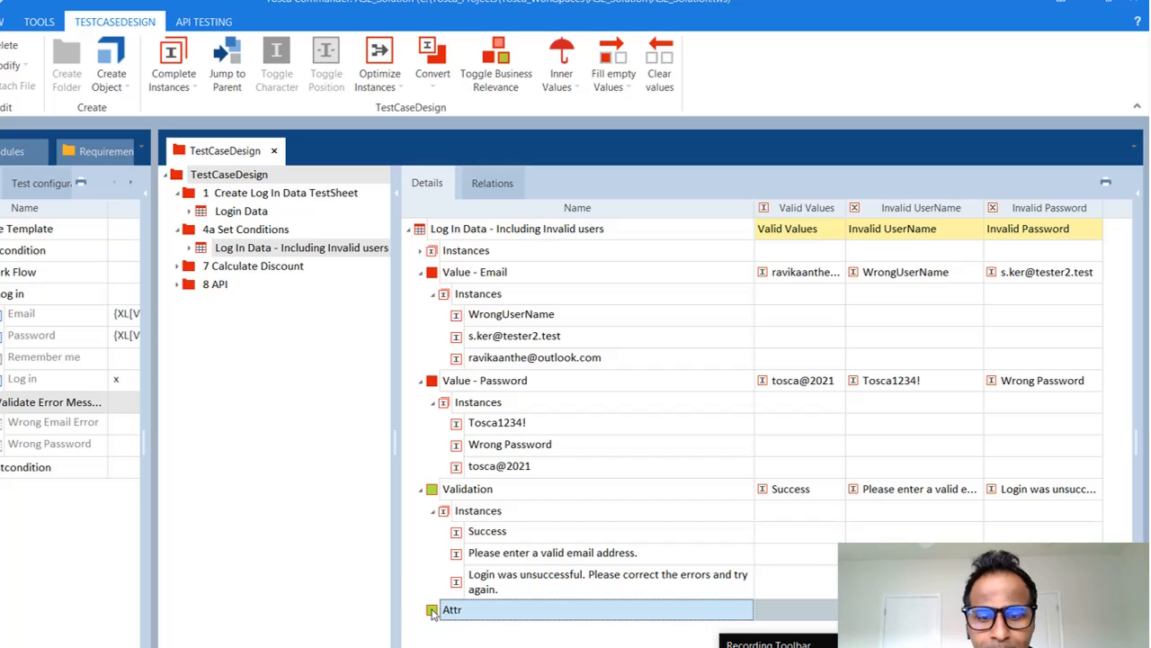
left_click(496, 60)
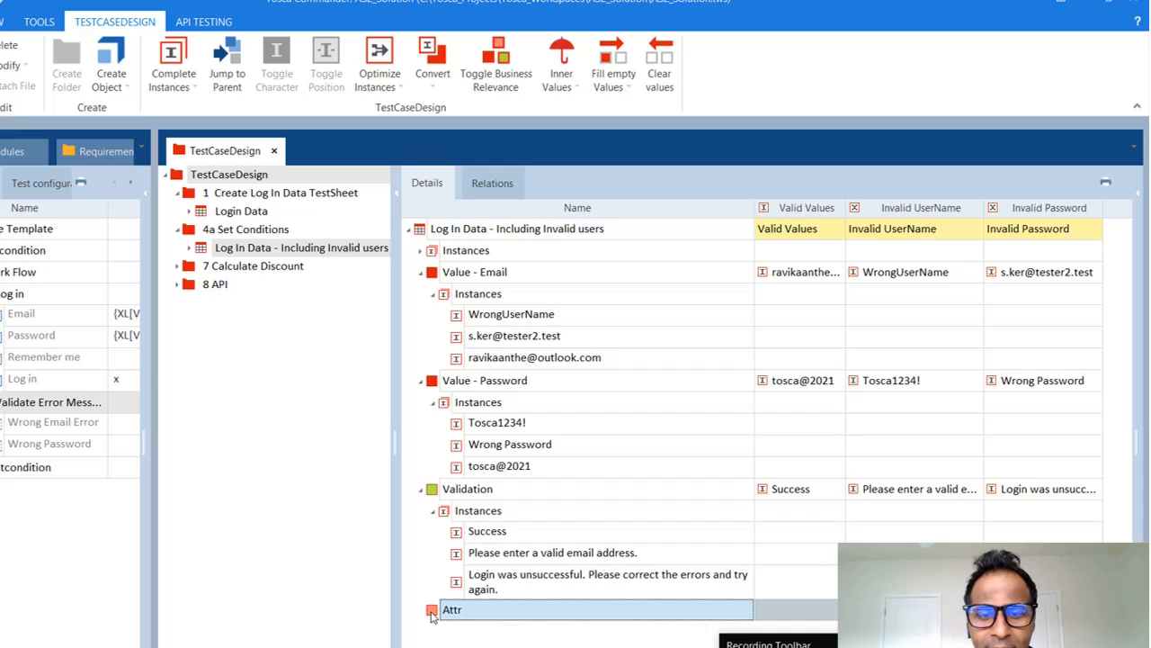
left_click(492, 59)
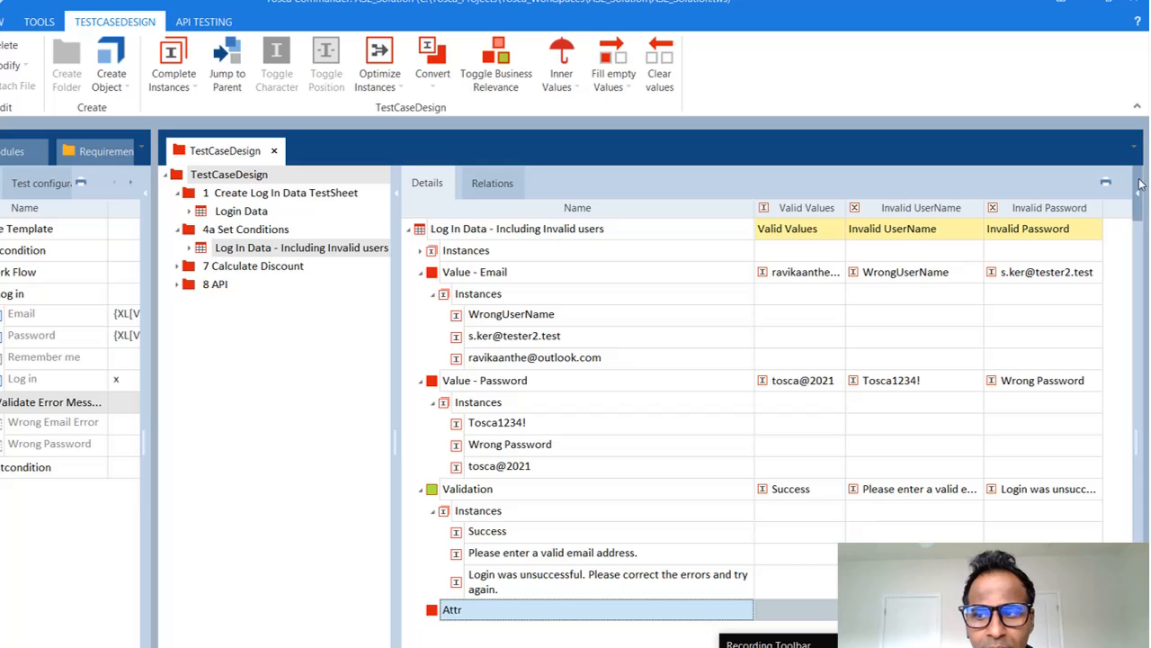
left_click(1140, 190)
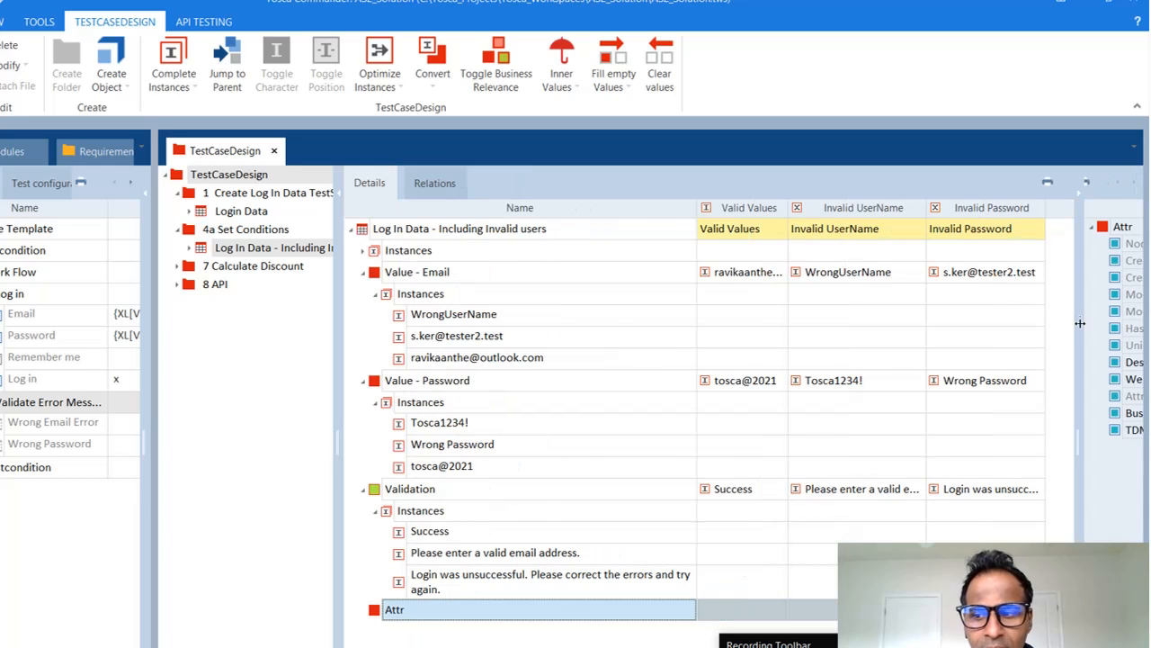
mouse_move(1076, 328)
left_mouse_down()
mouse_move(865, 348)
mouse_move(1082, 326)
left_mouse_up()
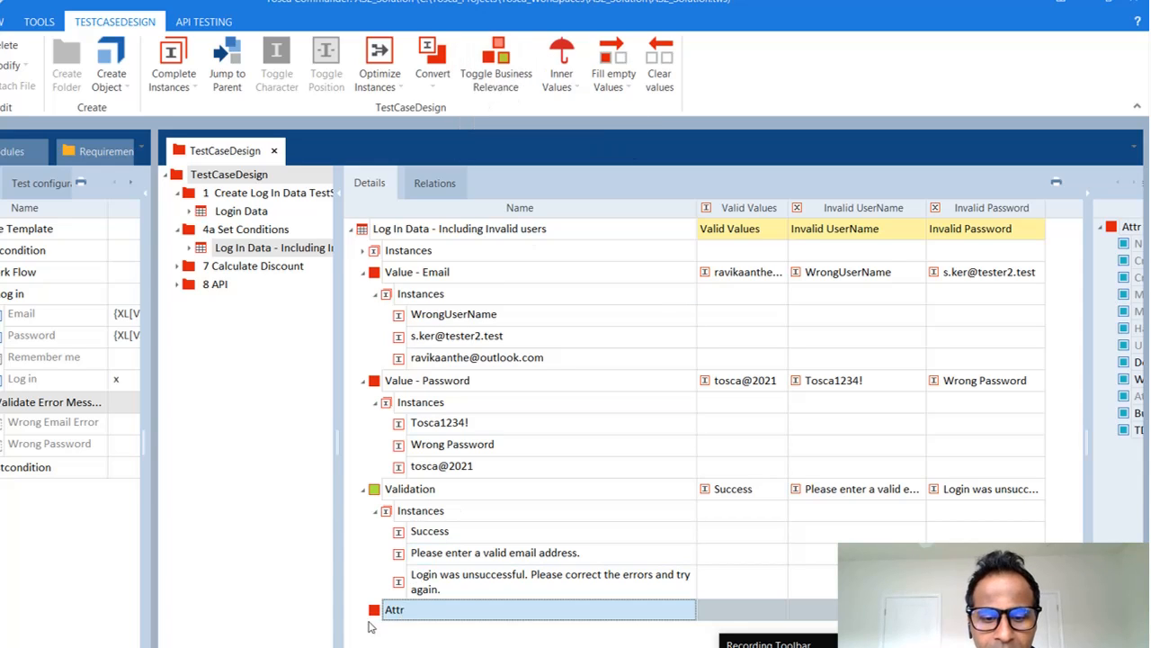
key("Delete")
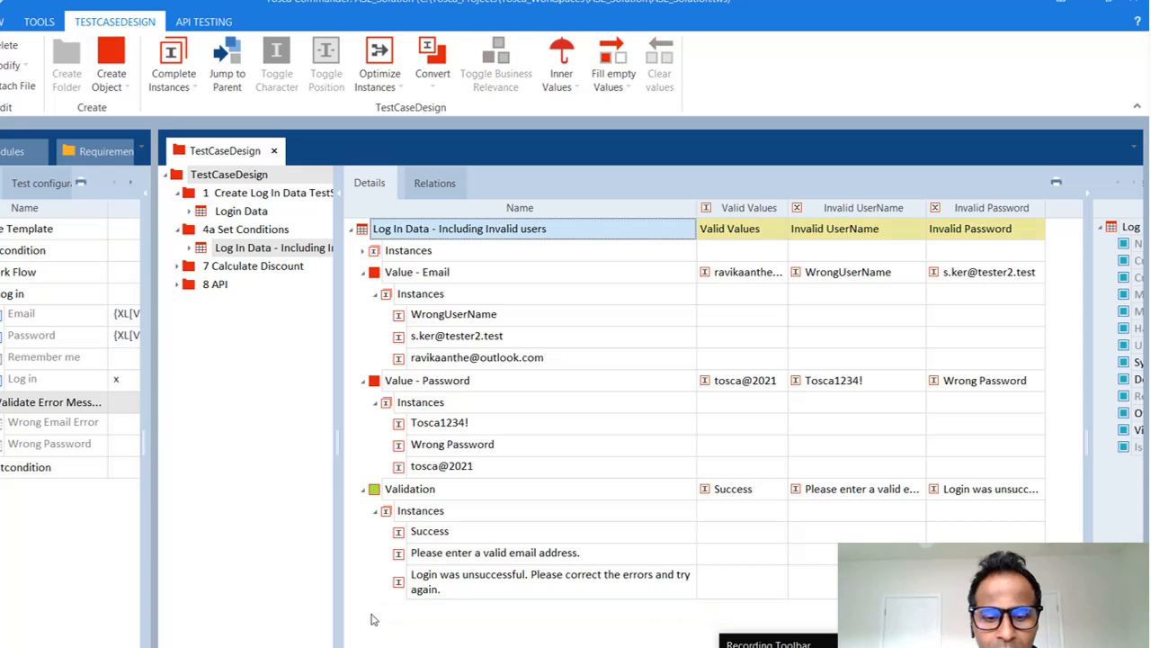
right_click(361, 231)
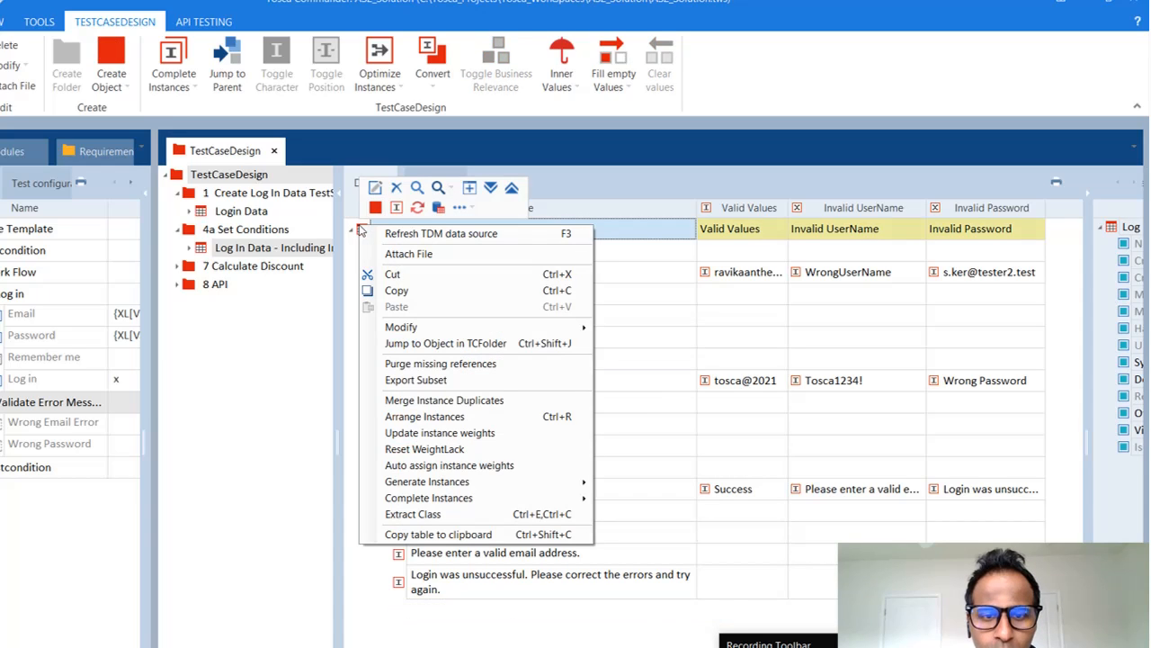
left_click(369, 589)
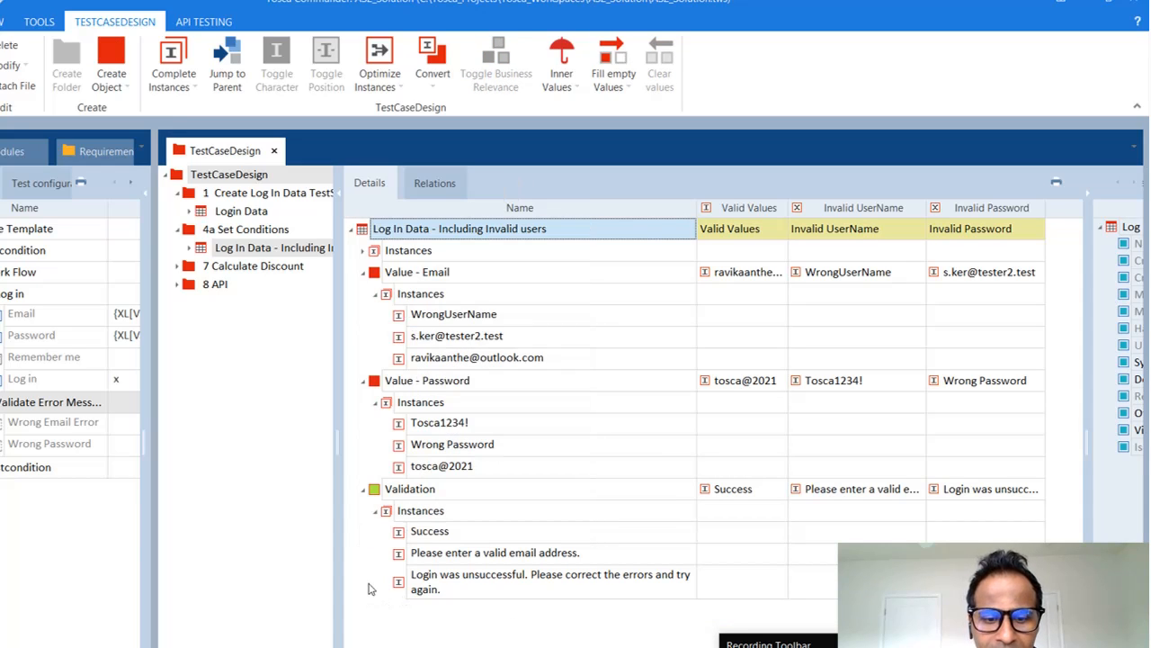
left_click(378, 493)
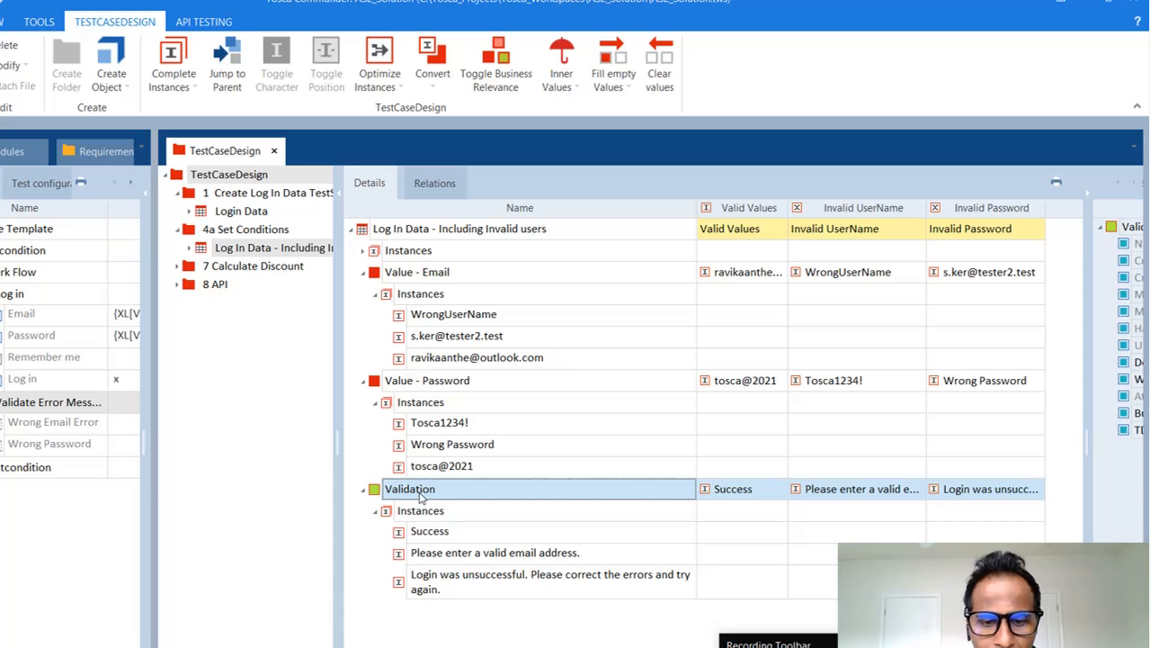
left_click(462, 533)
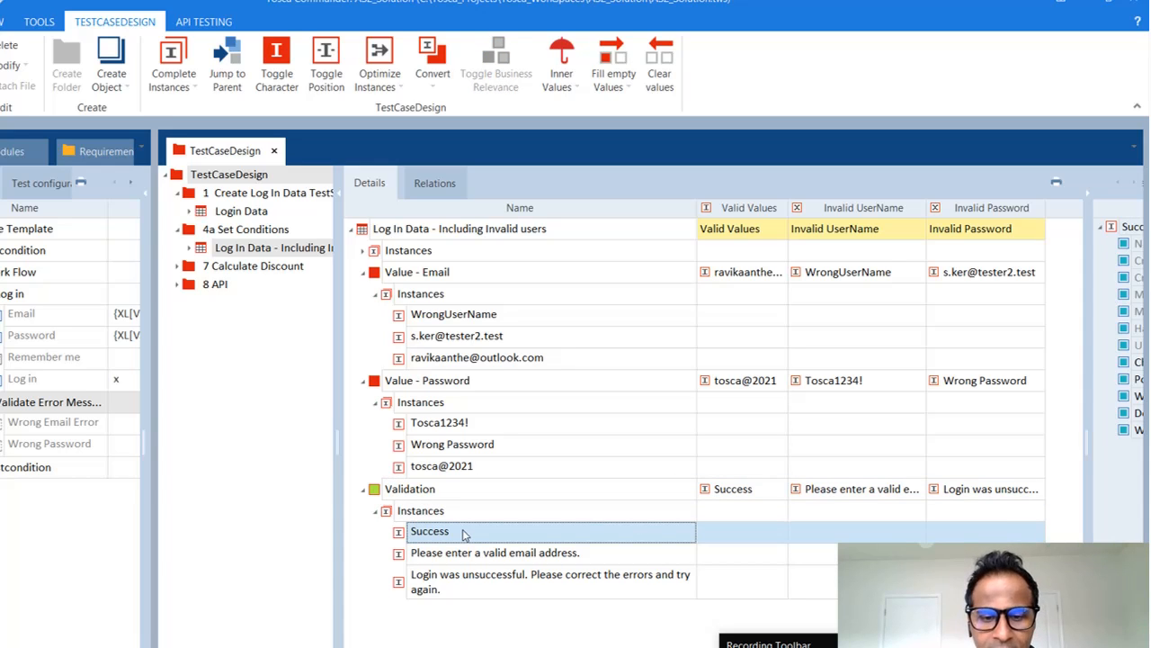
left_click(409, 493)
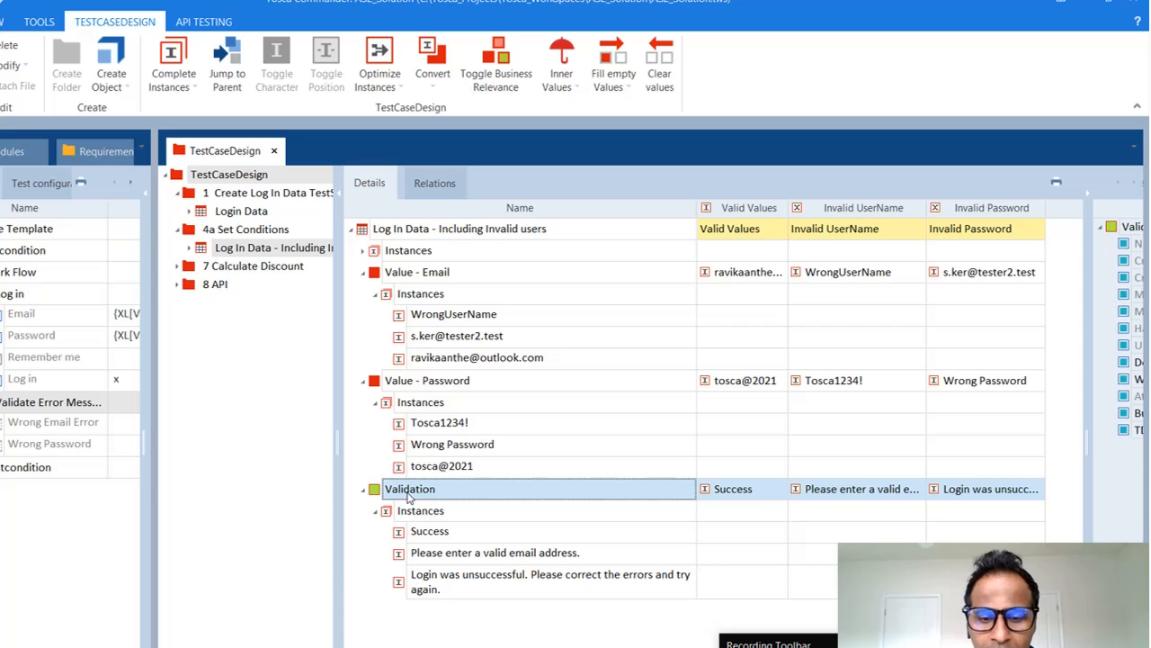
left_click(473, 531)
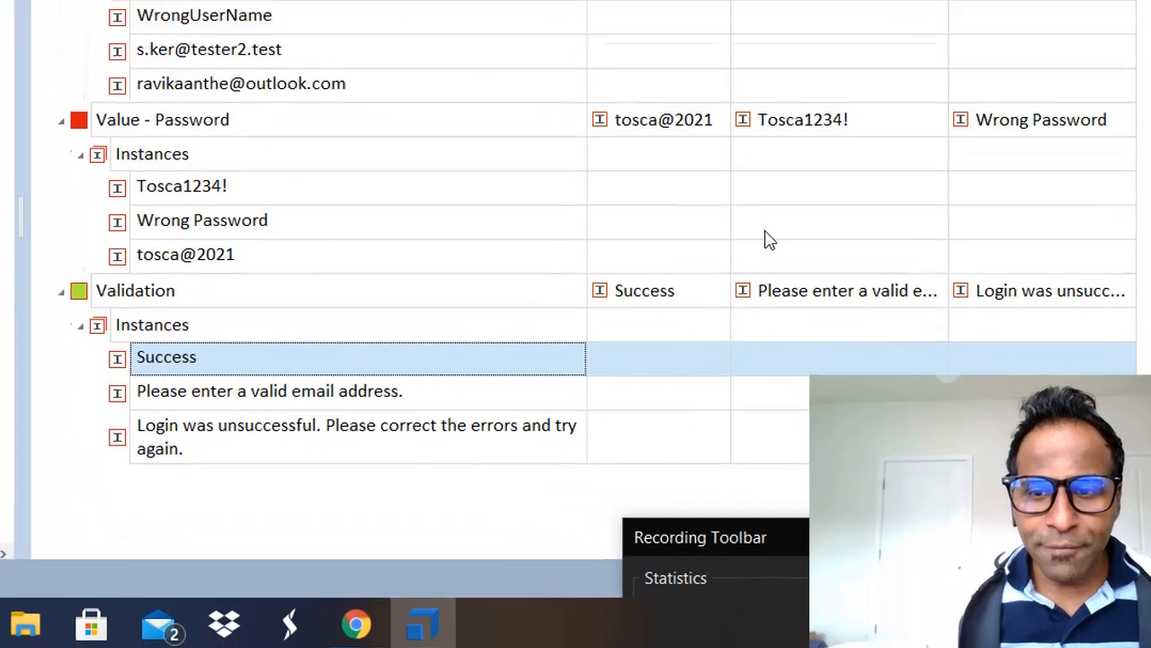
left_click(755, 5)
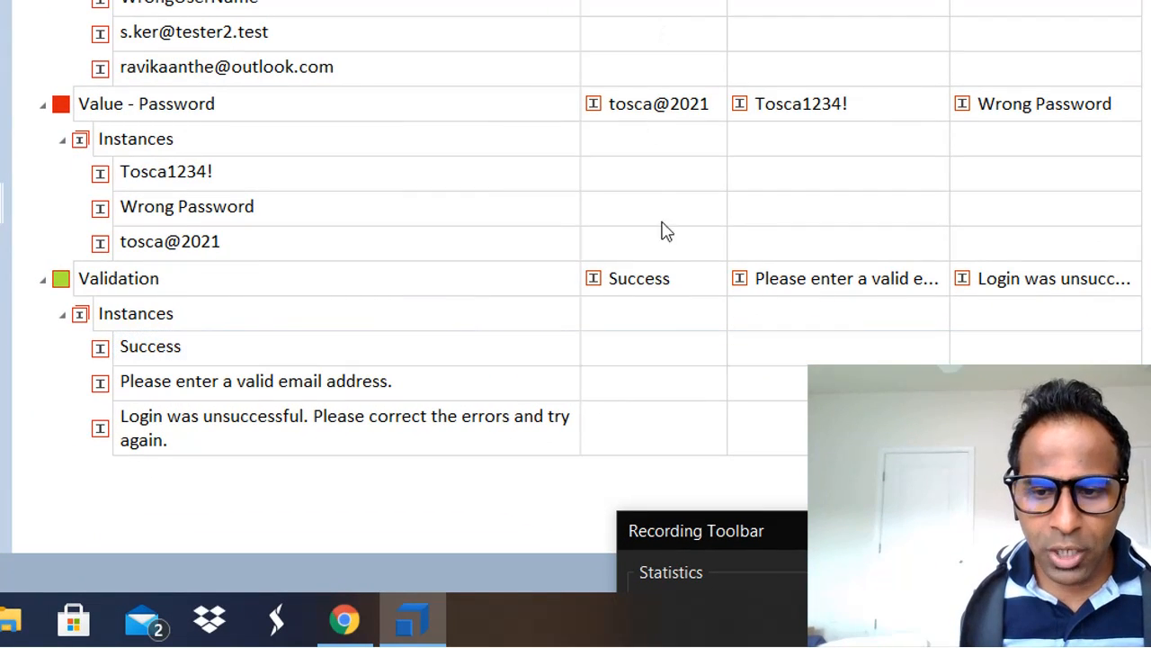
left_click(665, 281)
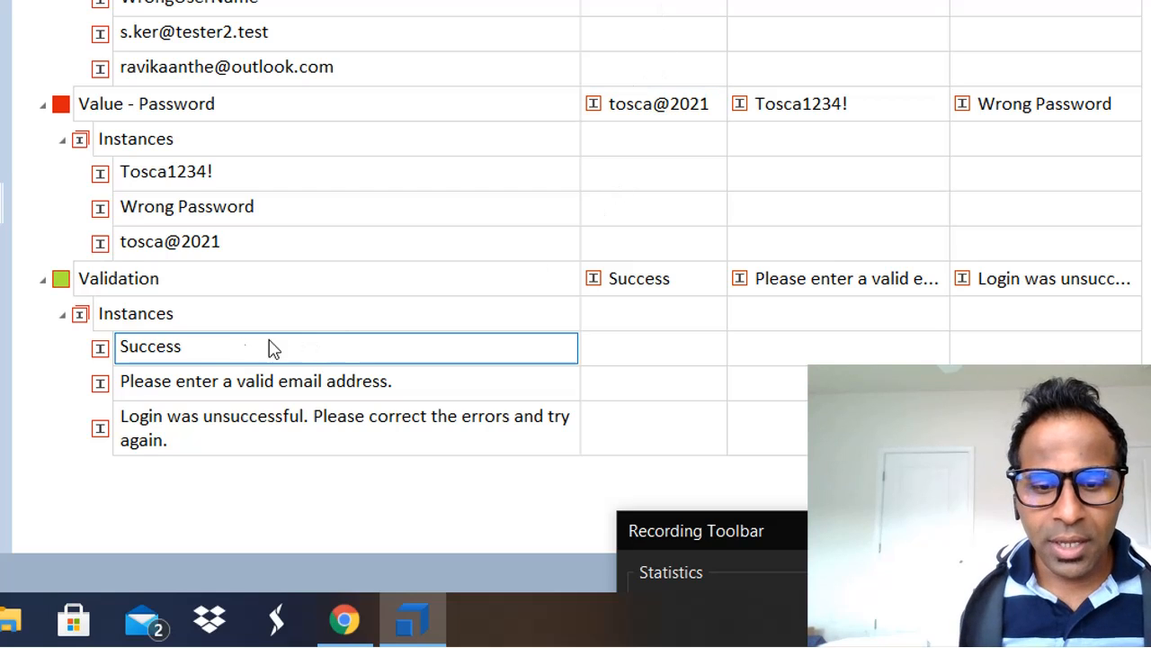
left_click(188, 360)
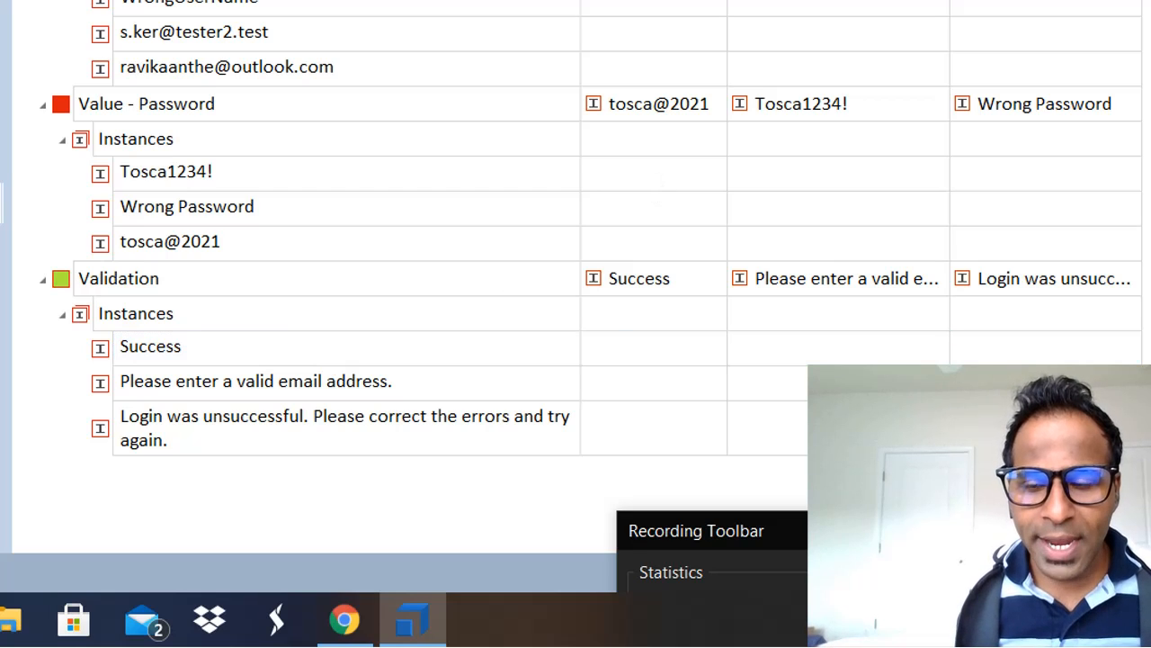
left_click(799, 272)
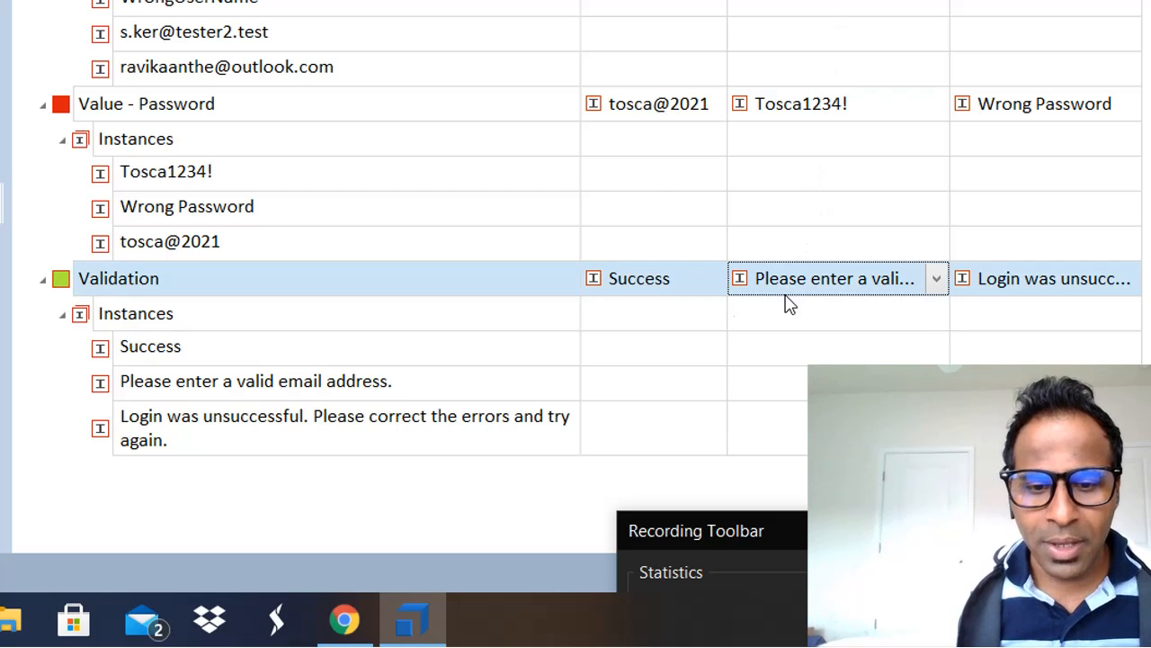
left_click(337, 394)
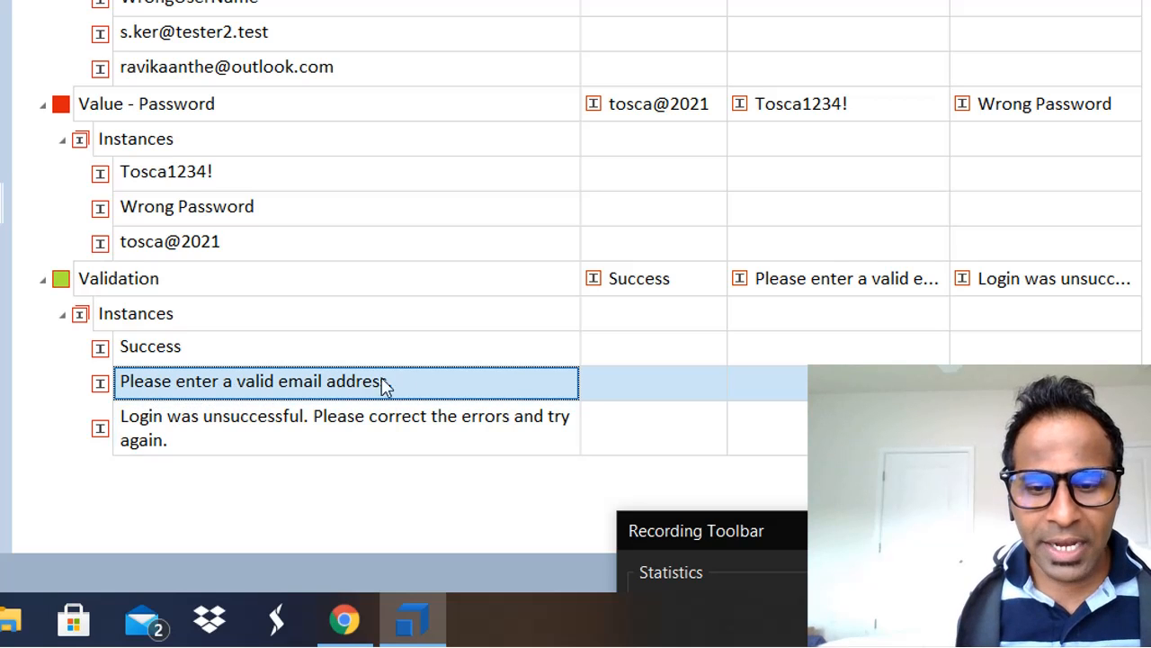
Step: Submit the Demo Web Shop login with email 433488 to show the invalid-email error
left_click(344, 618)
left_click(649, 65)
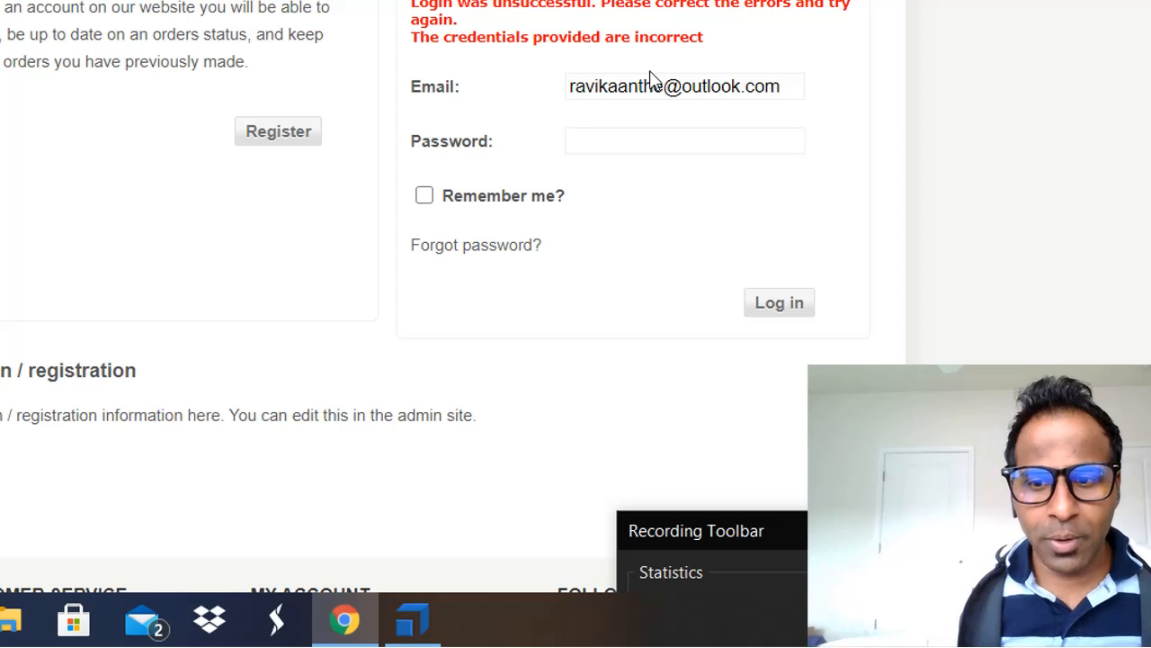
left_click(651, 85)
key("BackSpace")
key("BackSpace")
key("Tab")
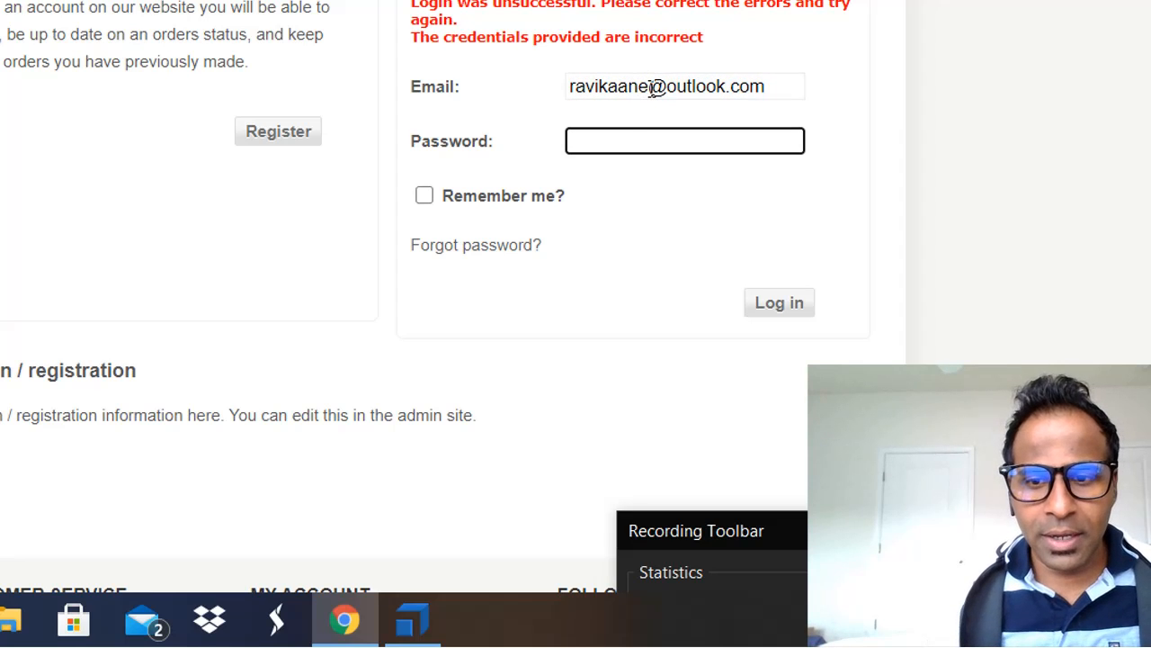
left_click(769, 302)
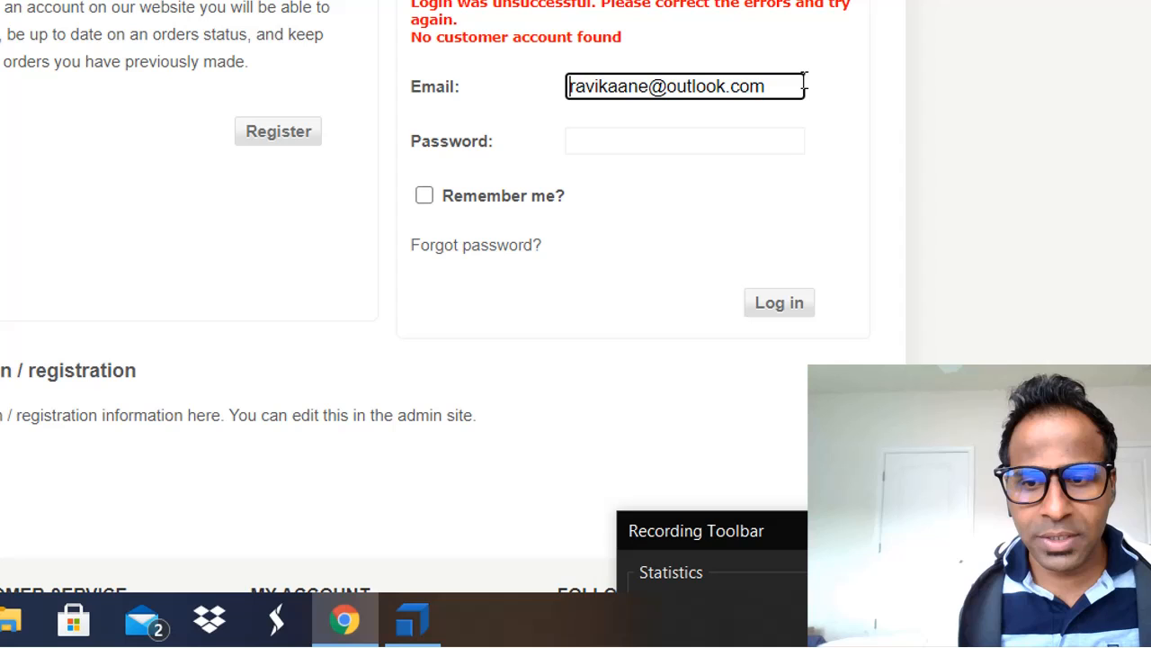
left_click_drag(803, 86, 465, 96)
type("433488")
key("Tab")
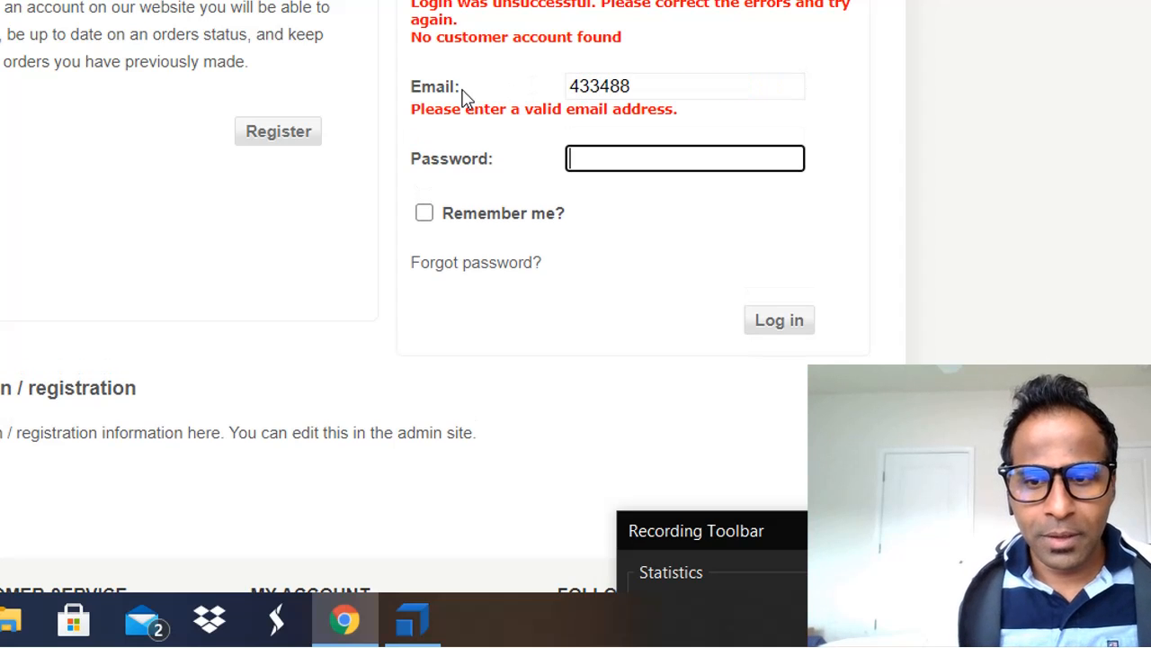
left_click_drag(398, 113, 675, 110)
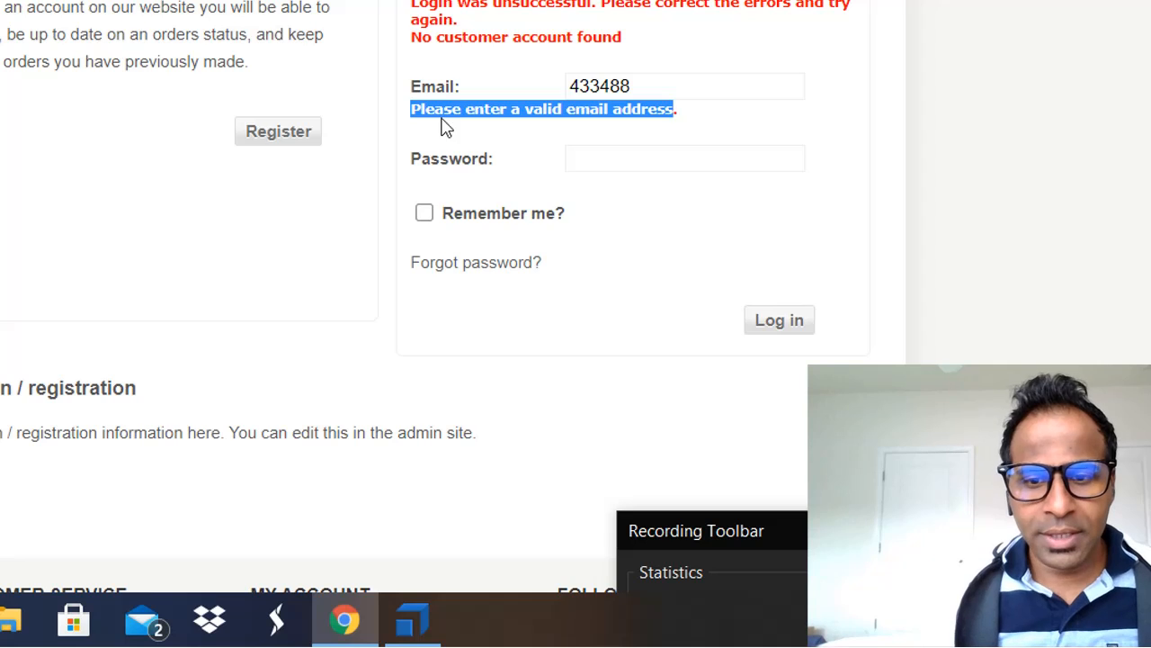
Step: Compare the sheet's 'Please enter a valid email address.' and login-unsuccessful instances against the shop page
key("alt+Tab")
left_click(441, 385)
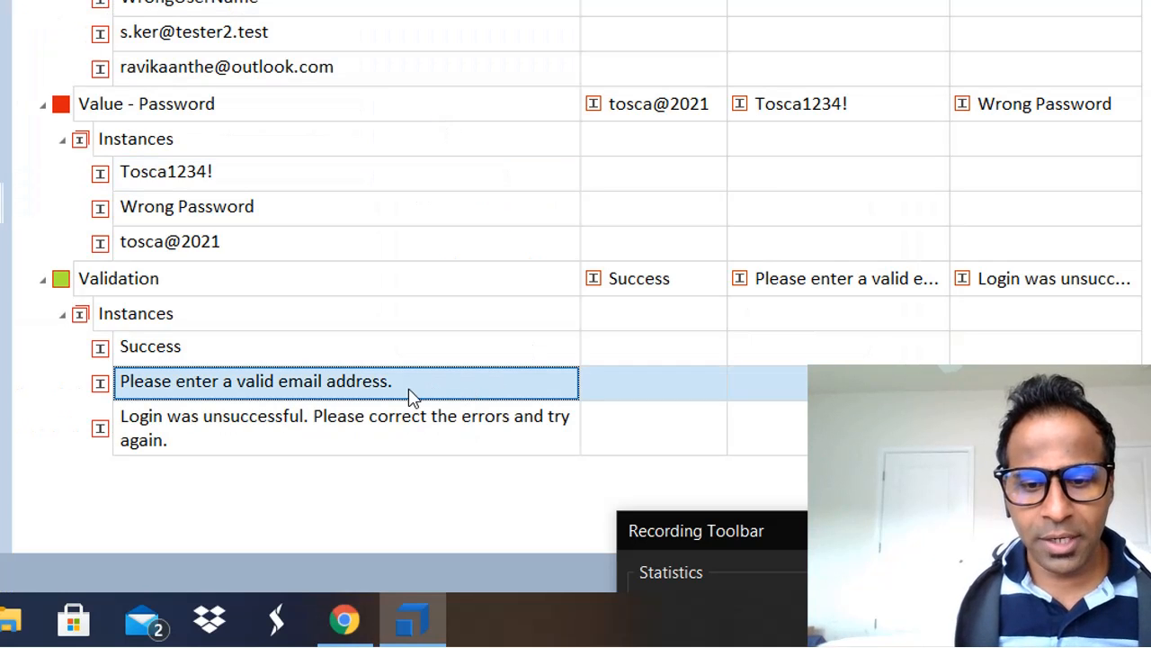
left_click(364, 428)
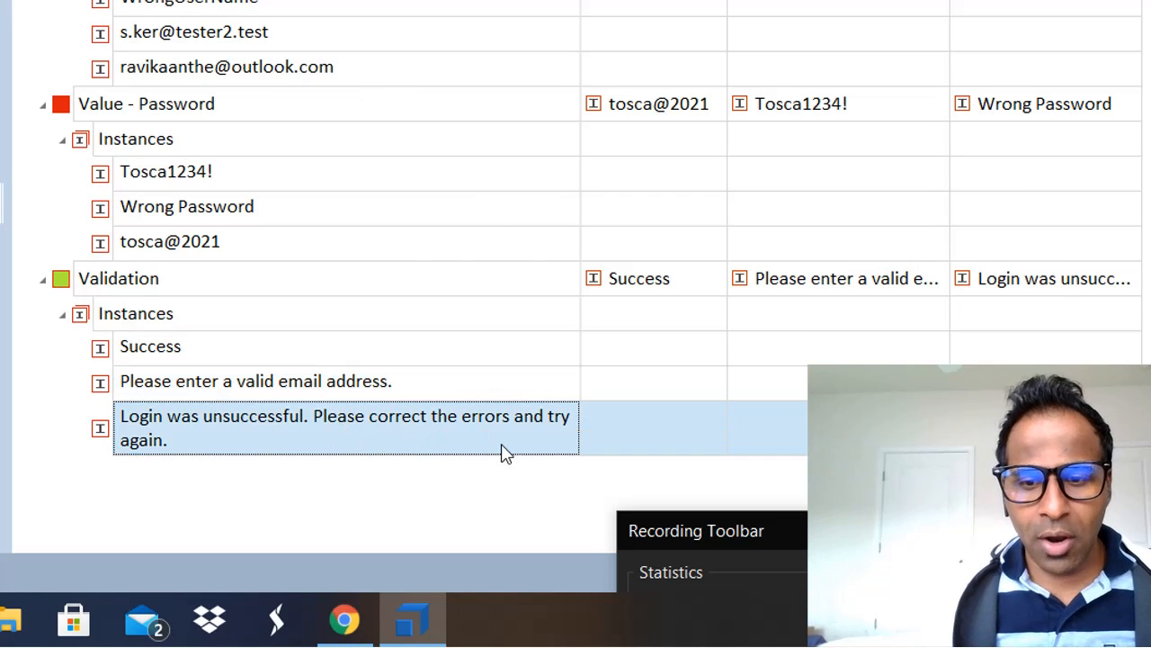
key("alt+Tab")
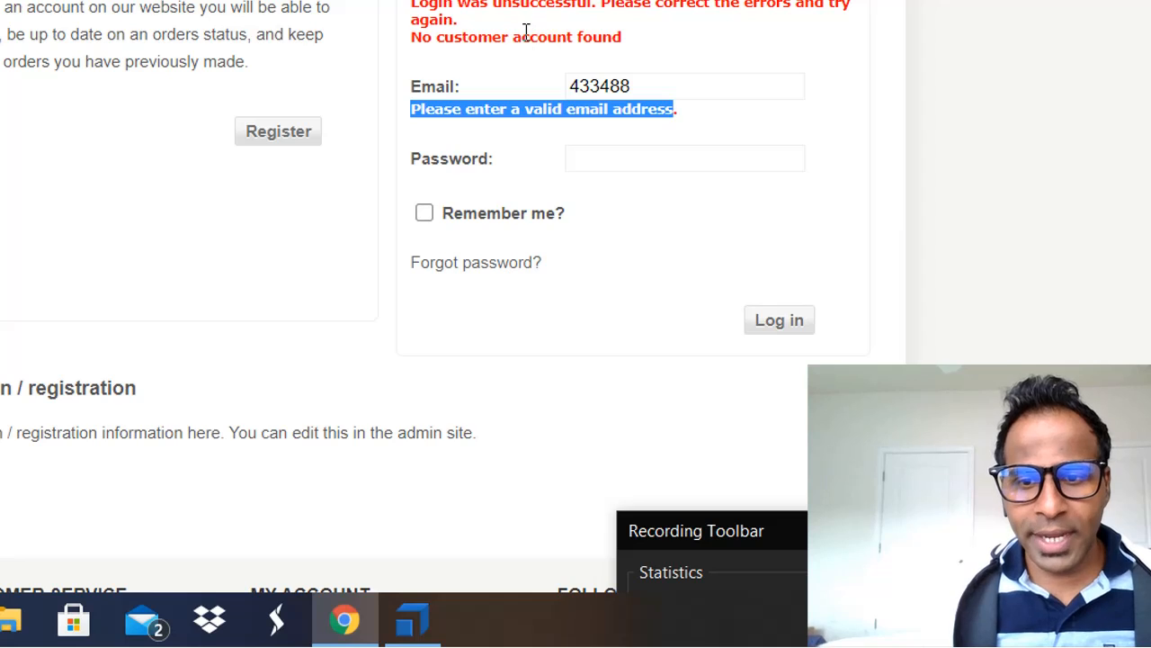
key("alt+Tab")
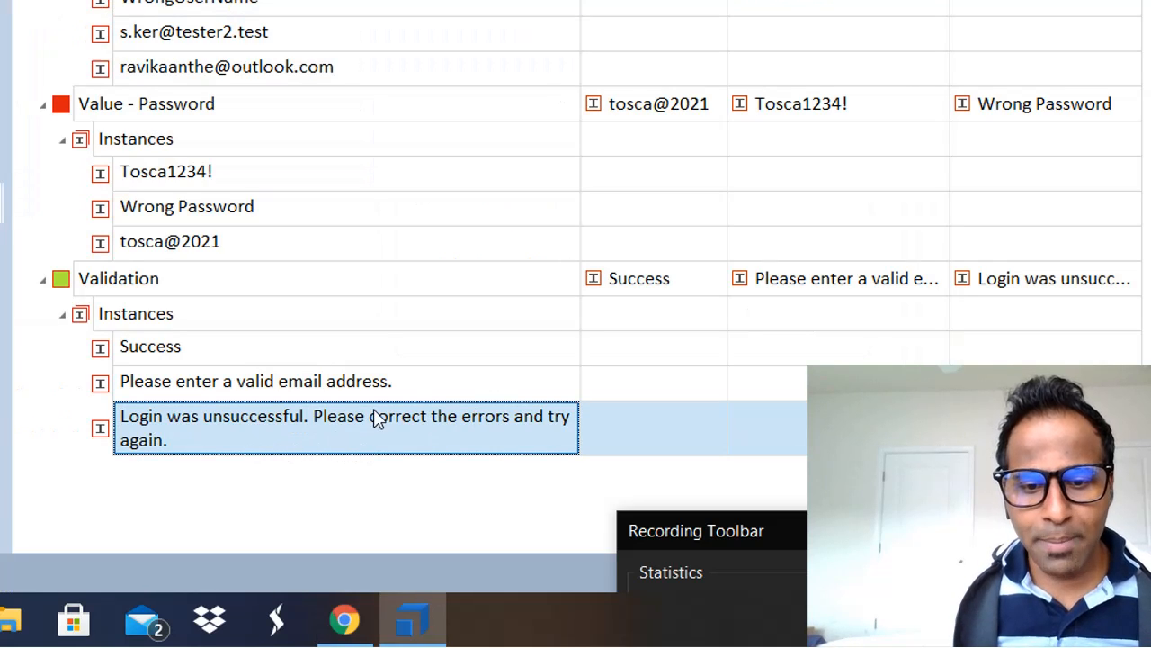
key("alt+Tab")
left_click_drag(456, 20, 410, 4)
key("alt+Tab")
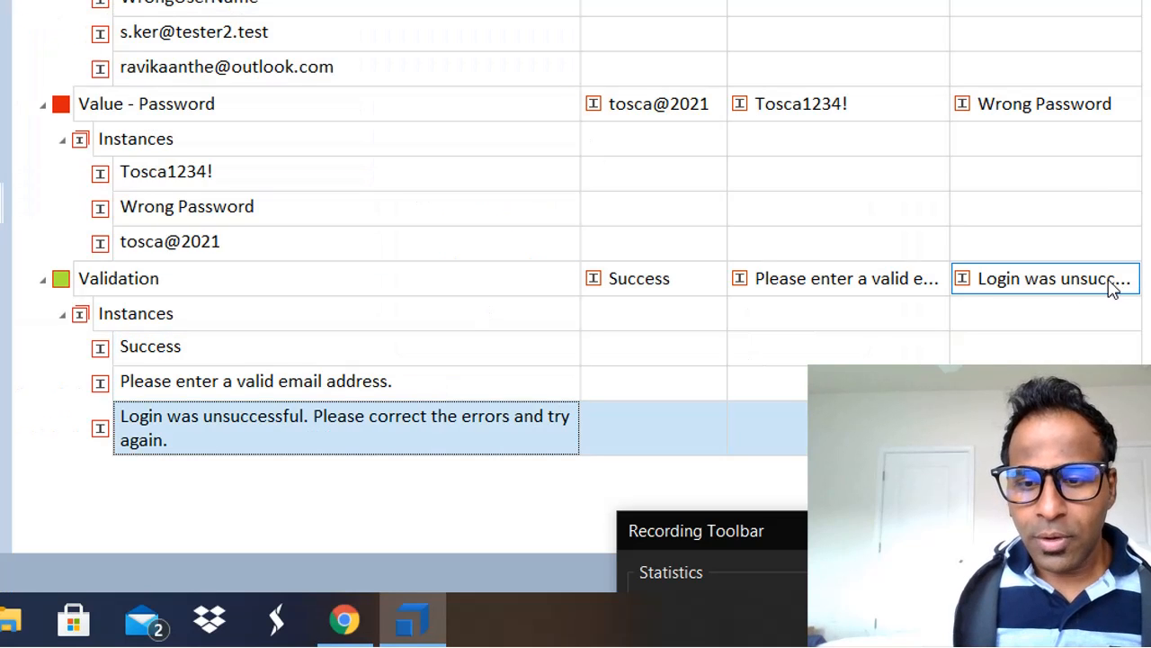
left_click(850, 293)
left_click(717, 287)
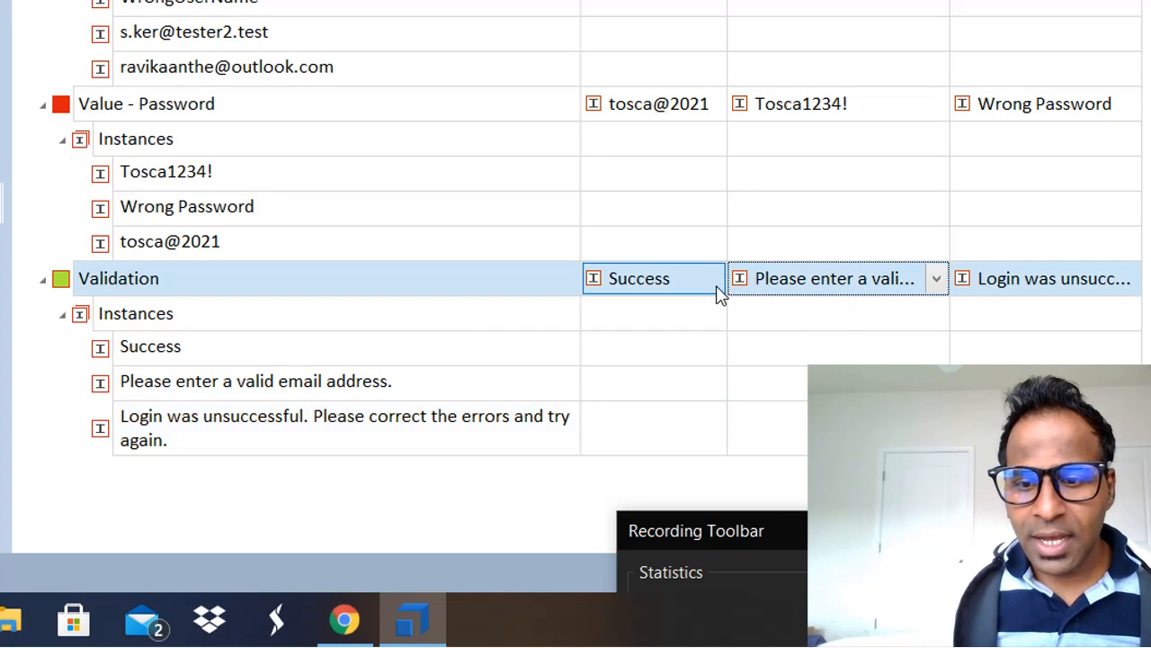
left_click(712, 281)
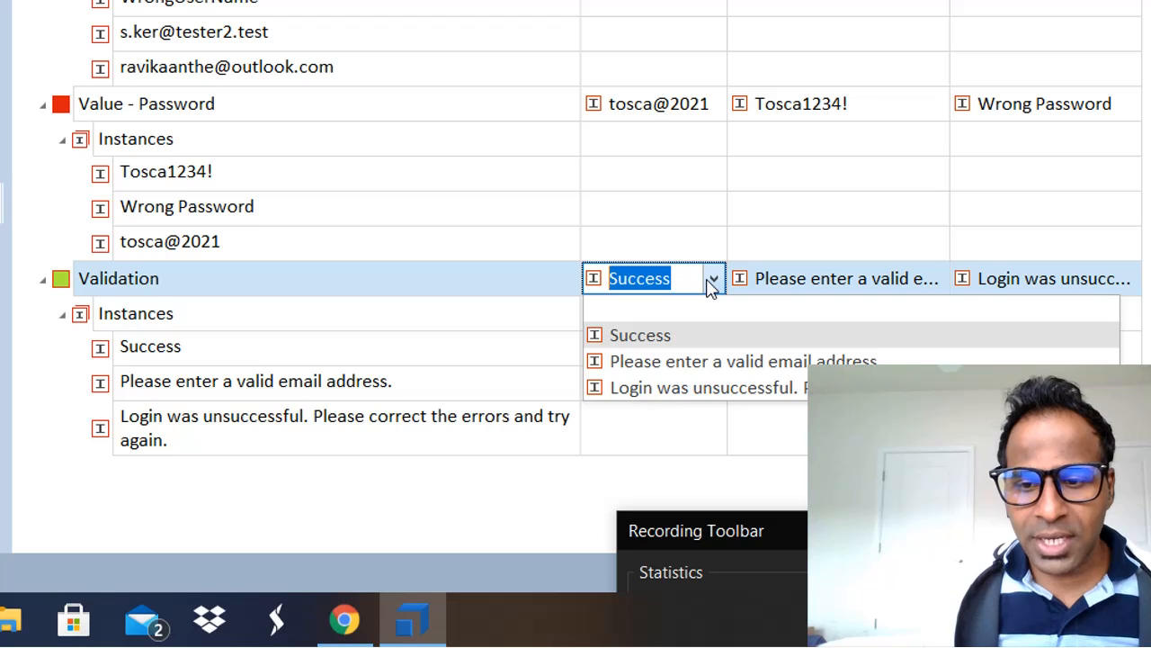
left_click(712, 281)
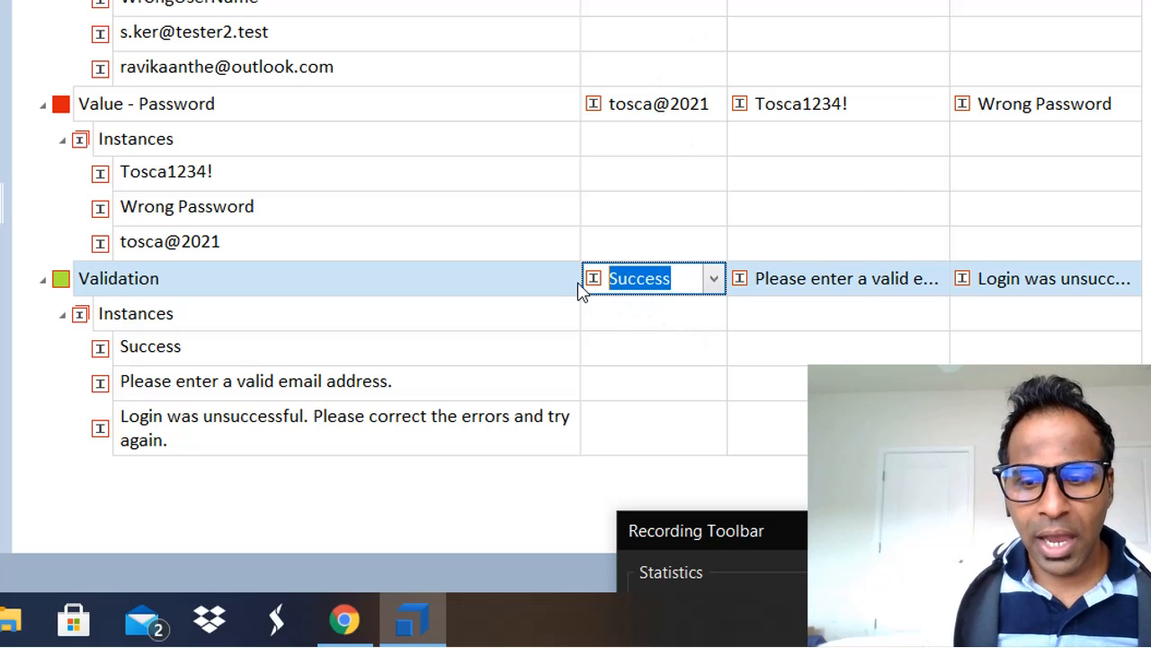
left_click(851, 286)
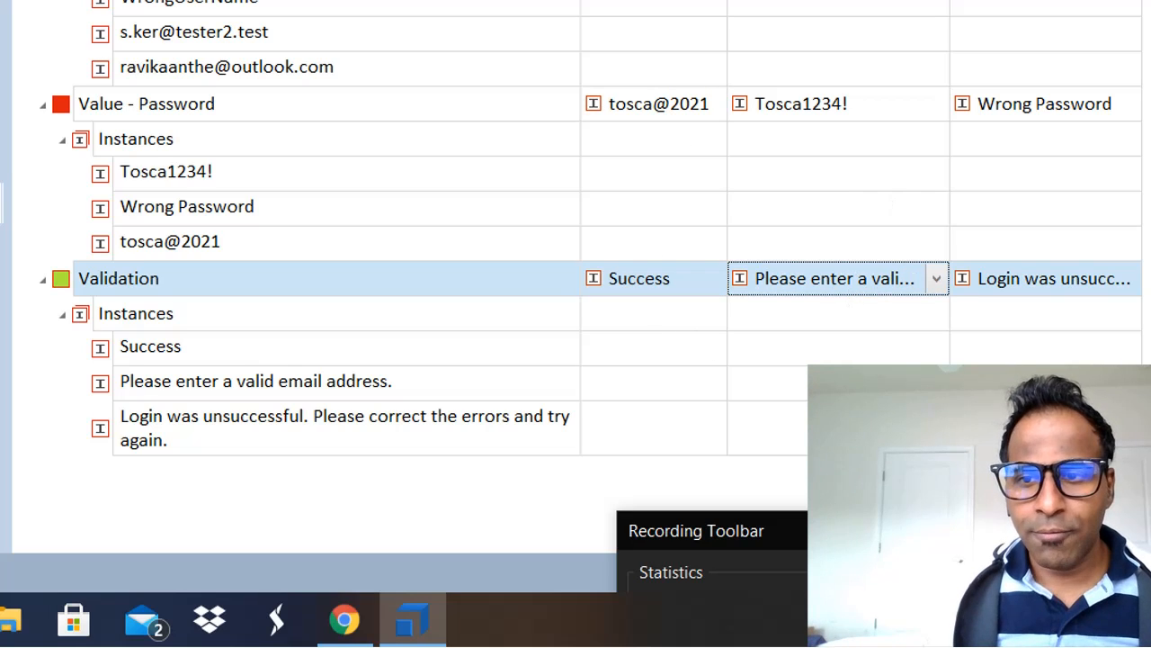
left_click(940, 280)
left_click(955, 361)
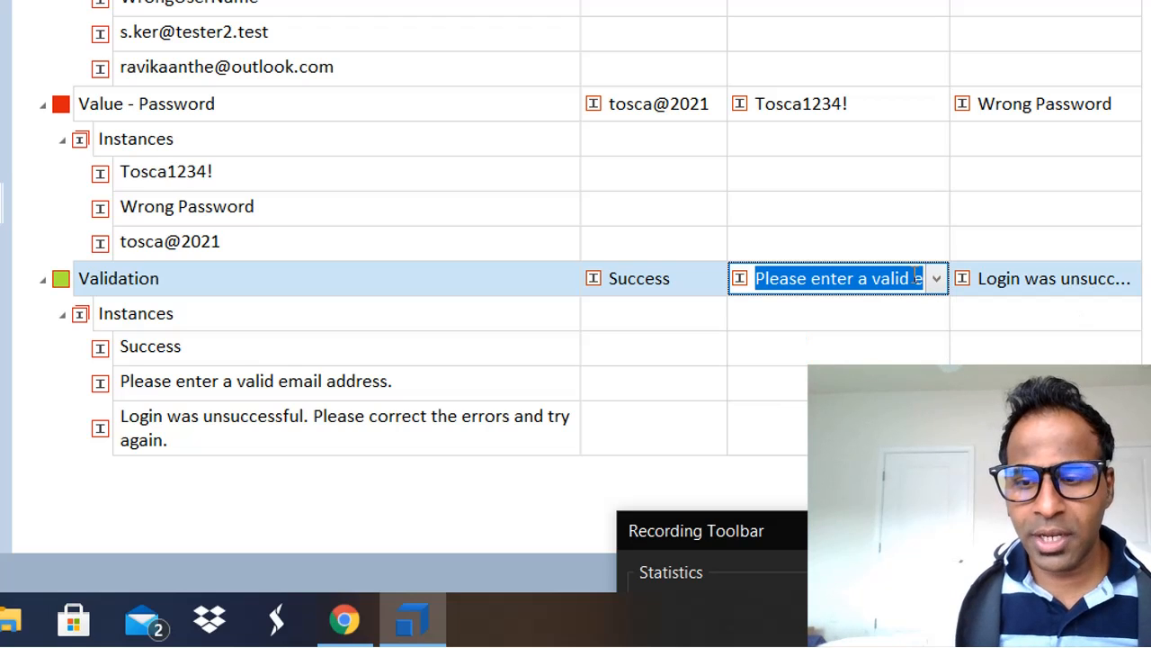
left_click(1074, 280)
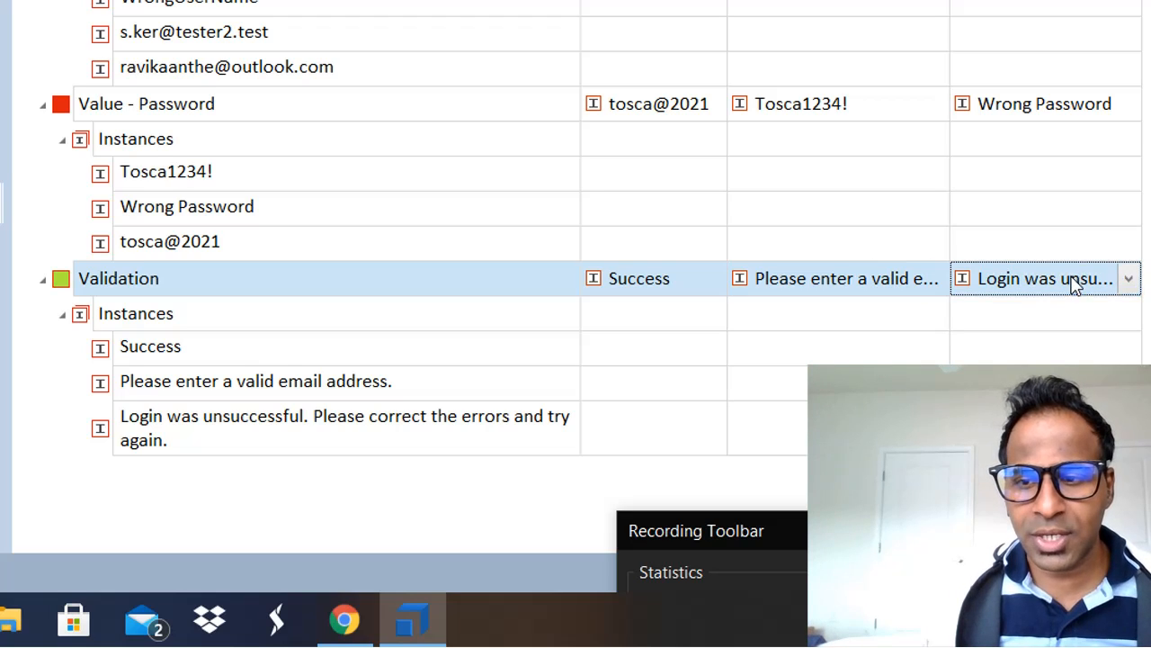
left_click(1129, 278)
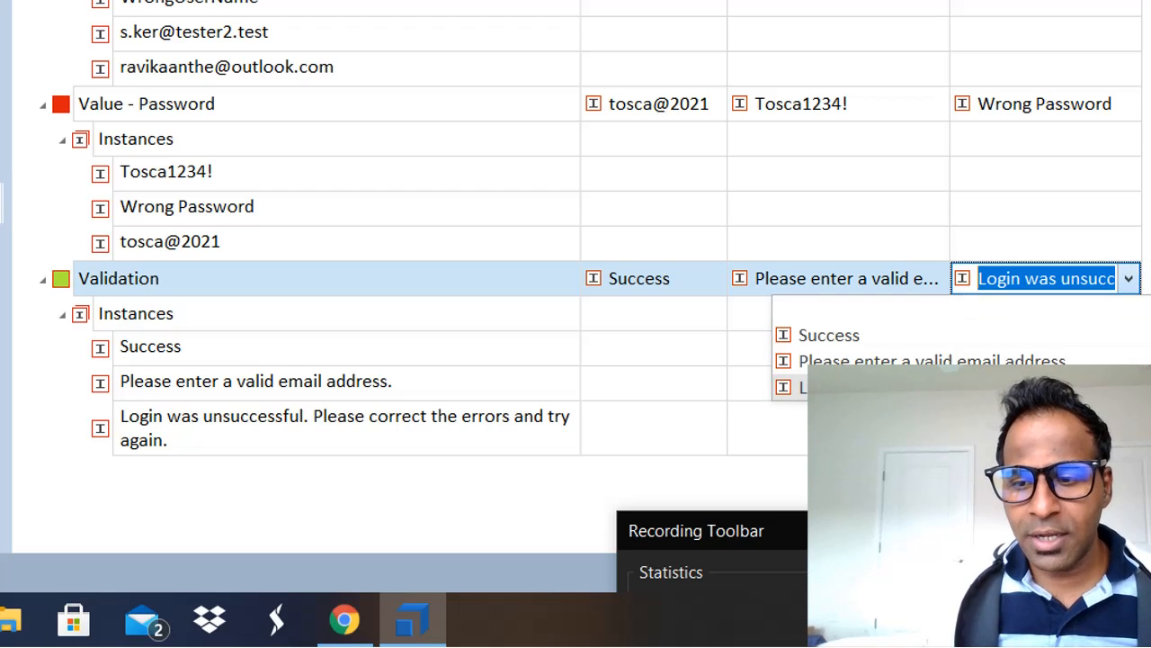
left_click(1017, 388)
left_click(1016, 385)
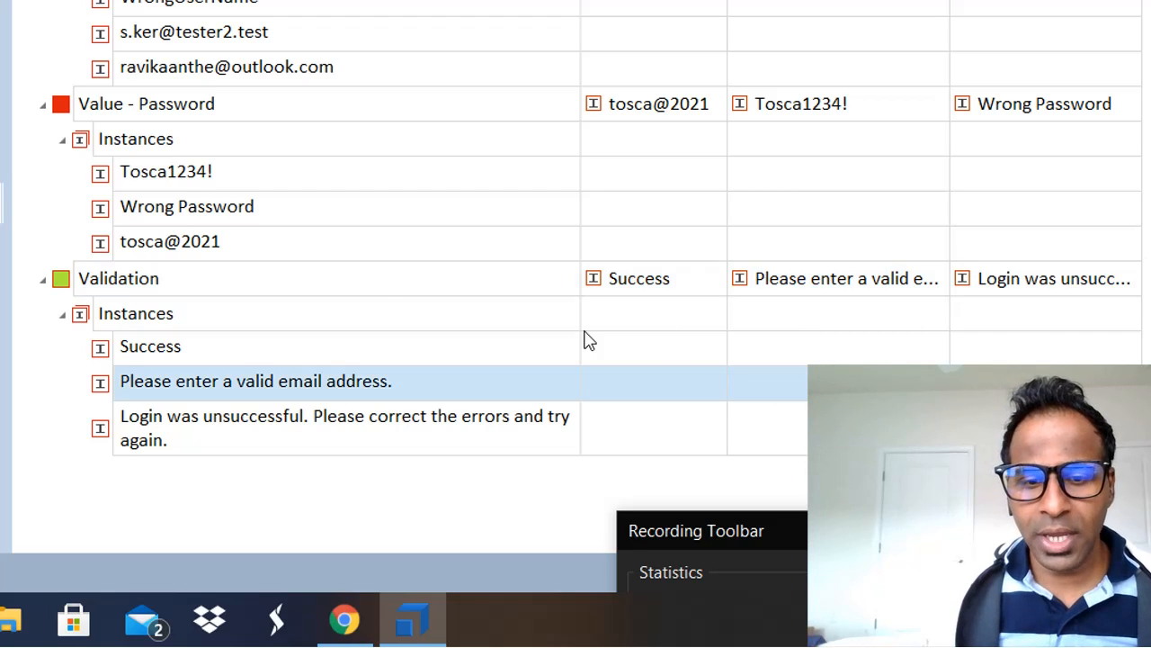
left_click(333, 286)
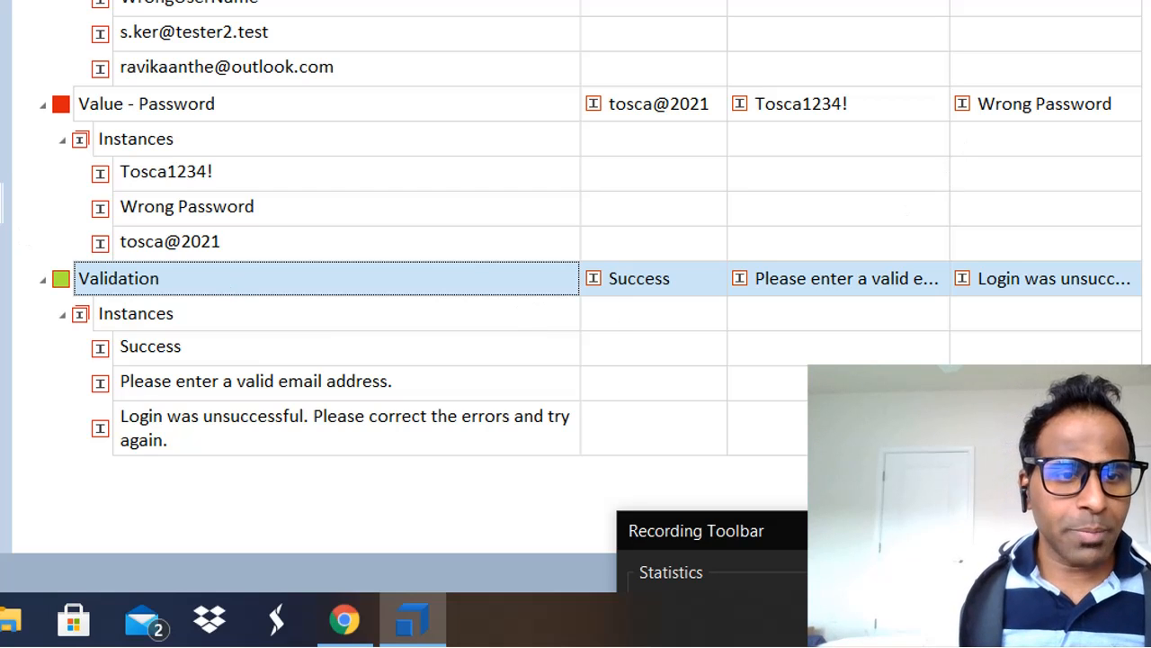
Step: Widen the TestCases grid and TestCaseDesign tree, then select Validate Error Messages' Wrong Email Error value
left_click_drag(5, 3, 209, 2)
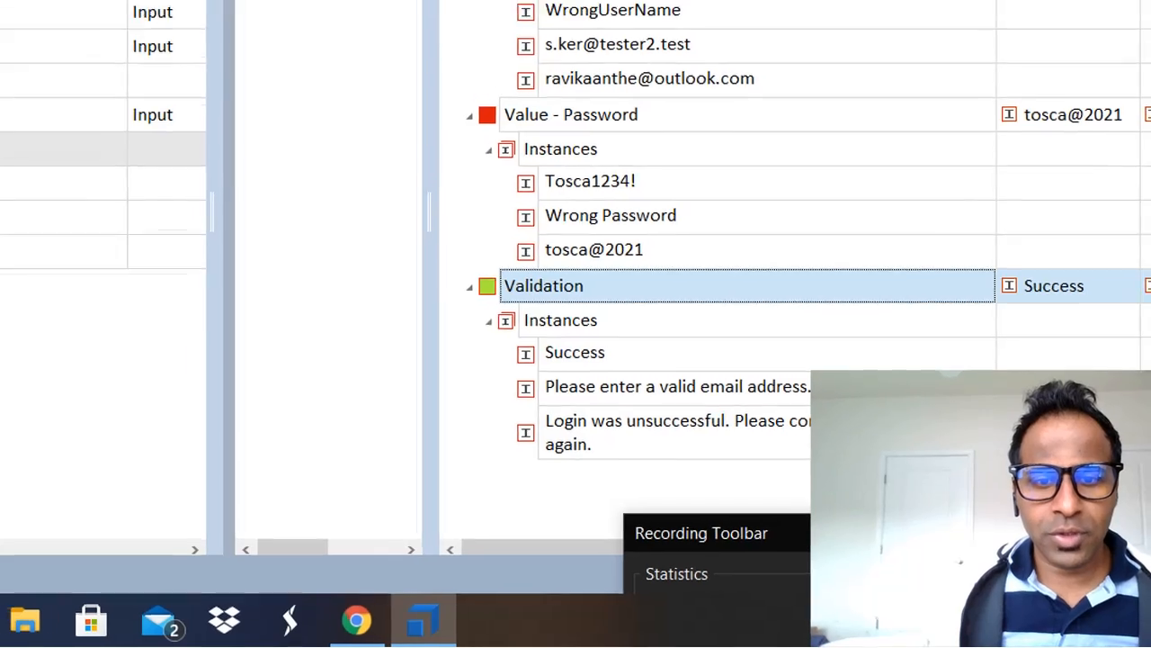
left_click_drag(486, 216, 569, 216)
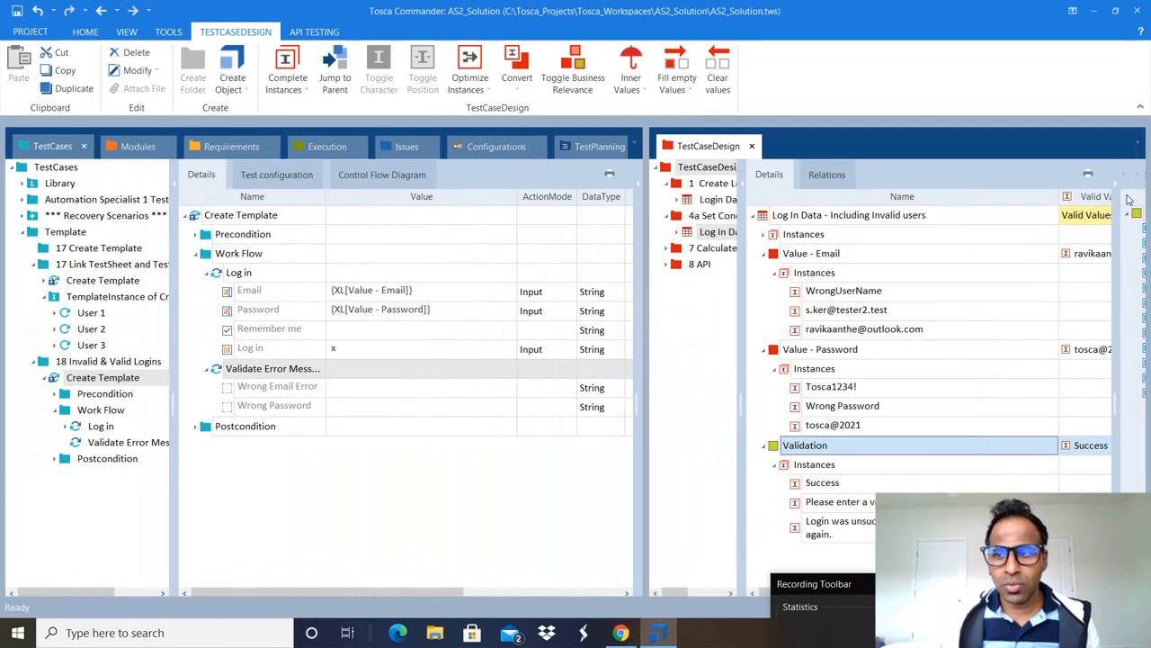
left_click(1115, 185)
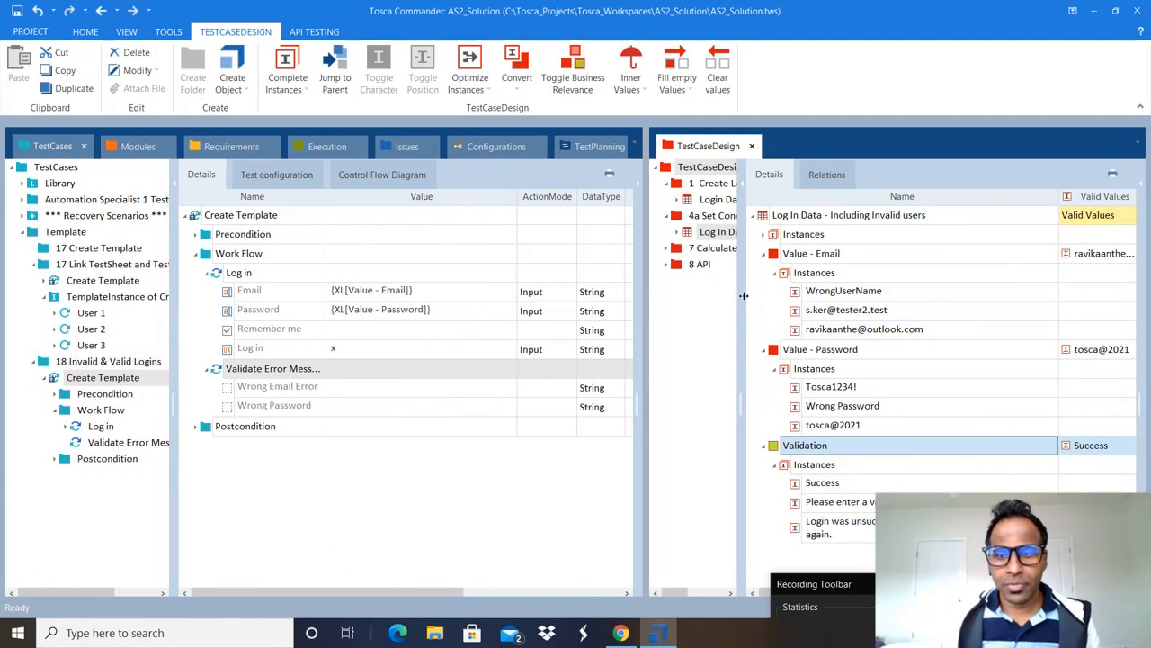
left_click_drag(742, 292, 815, 297)
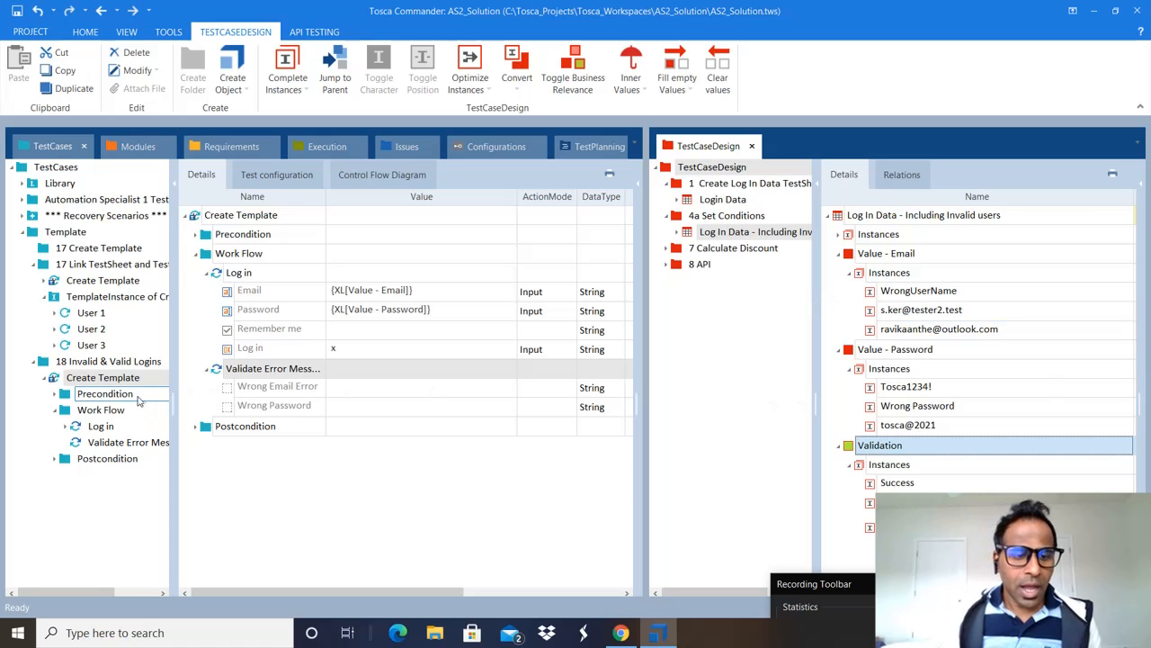
left_click_drag(644, 297, 695, 298)
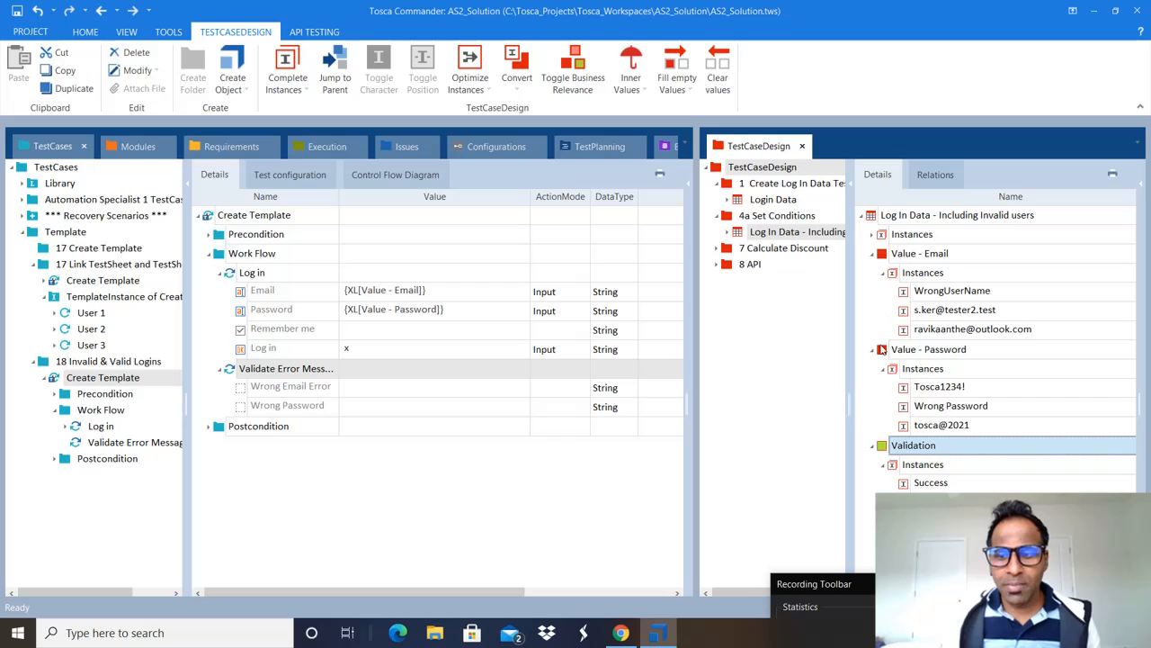
left_click(458, 306)
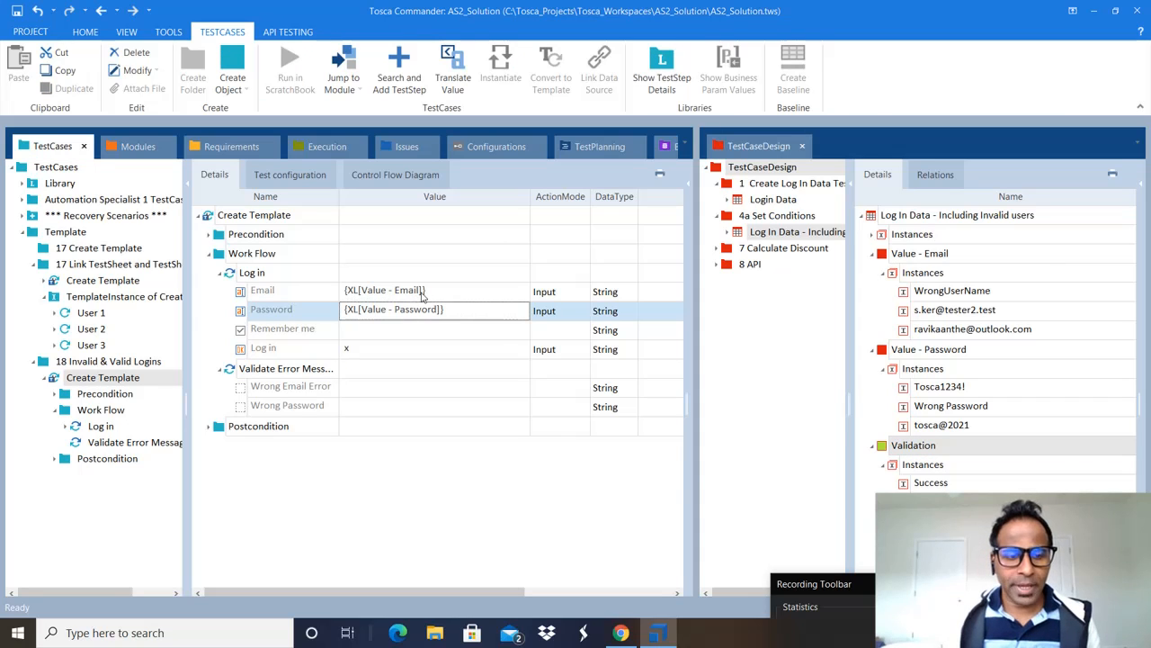
left_click(370, 375)
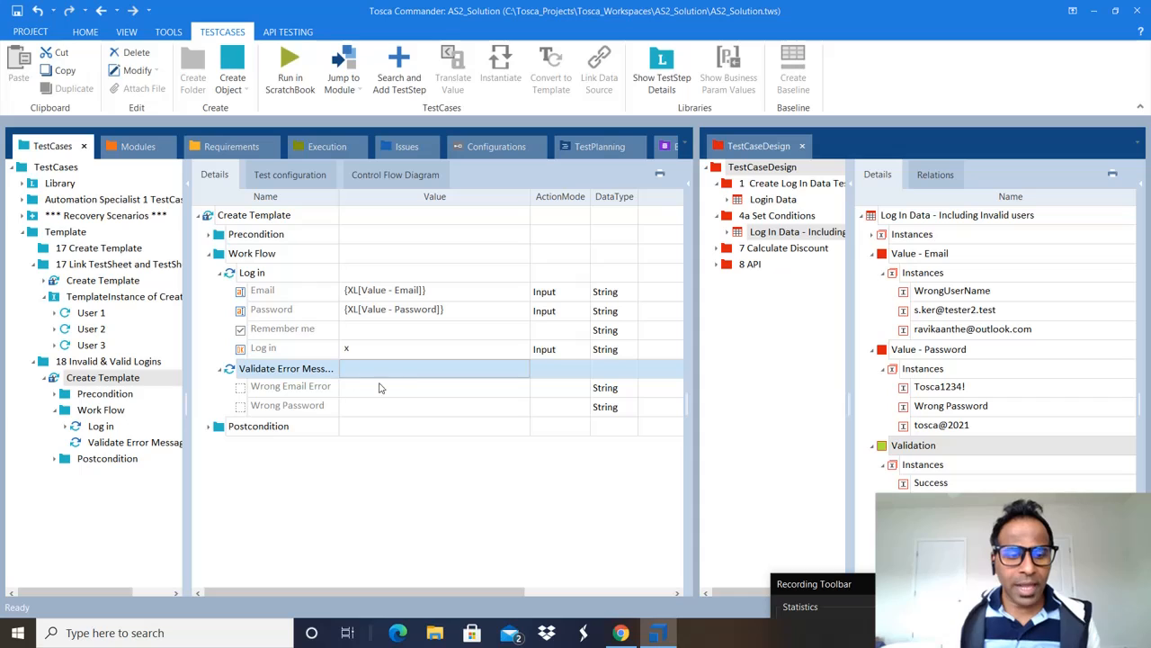
left_click(364, 392)
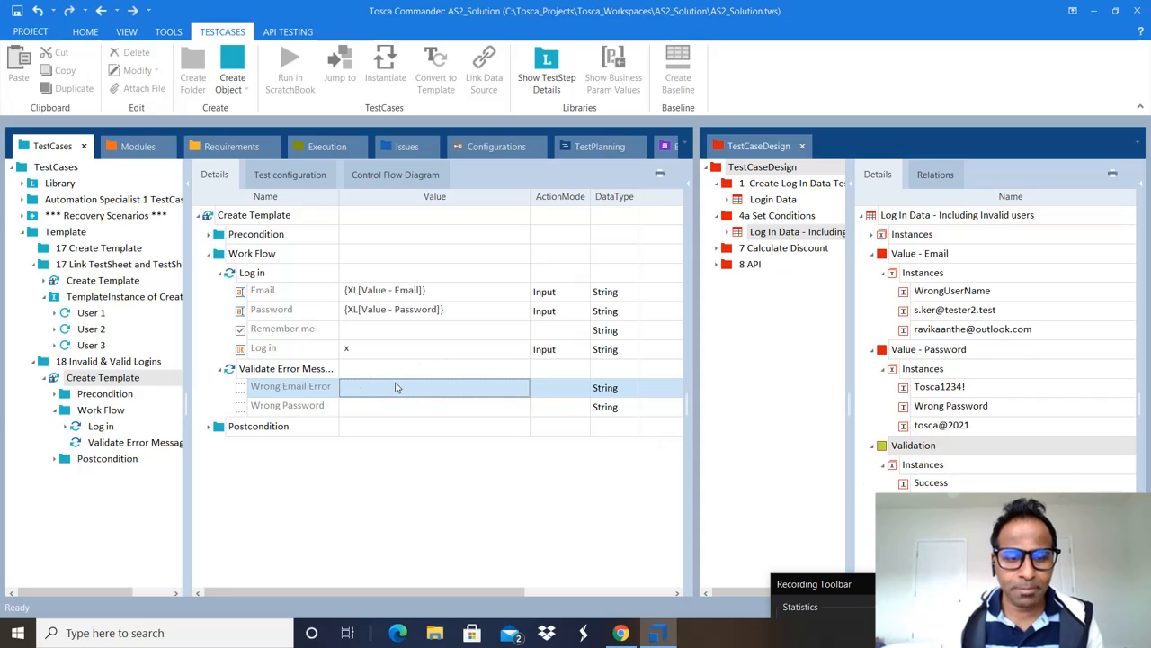
Step: Set the Wrong Email Error value's Property to InnerText in its expand editor
left_click(475, 392)
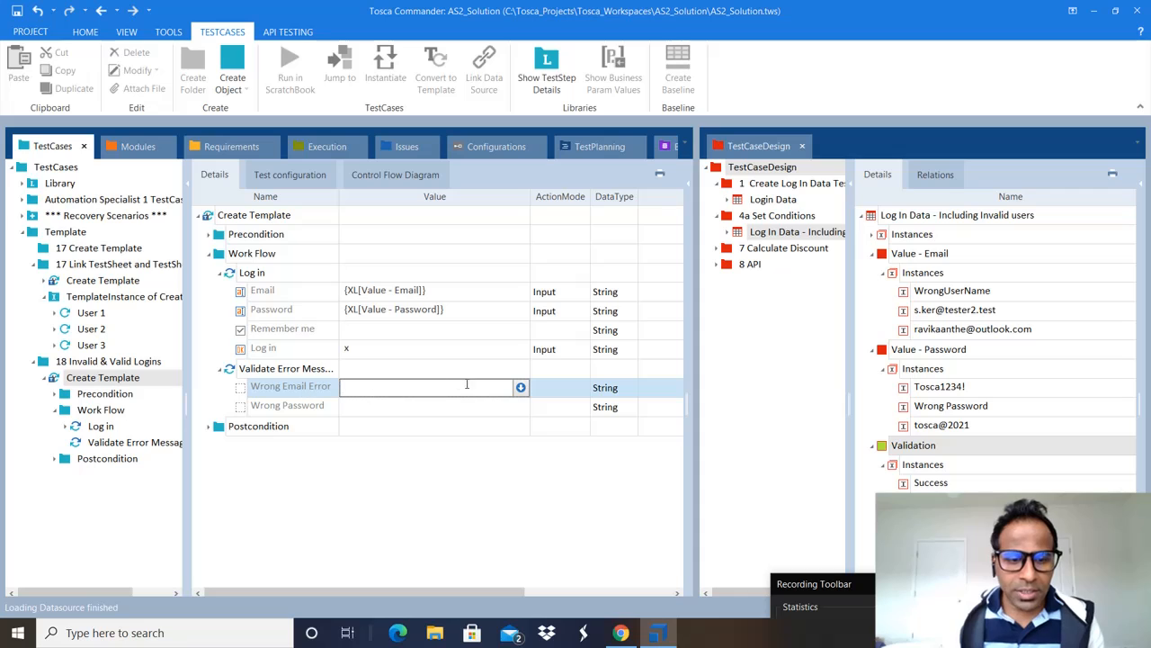
left_click(520, 388)
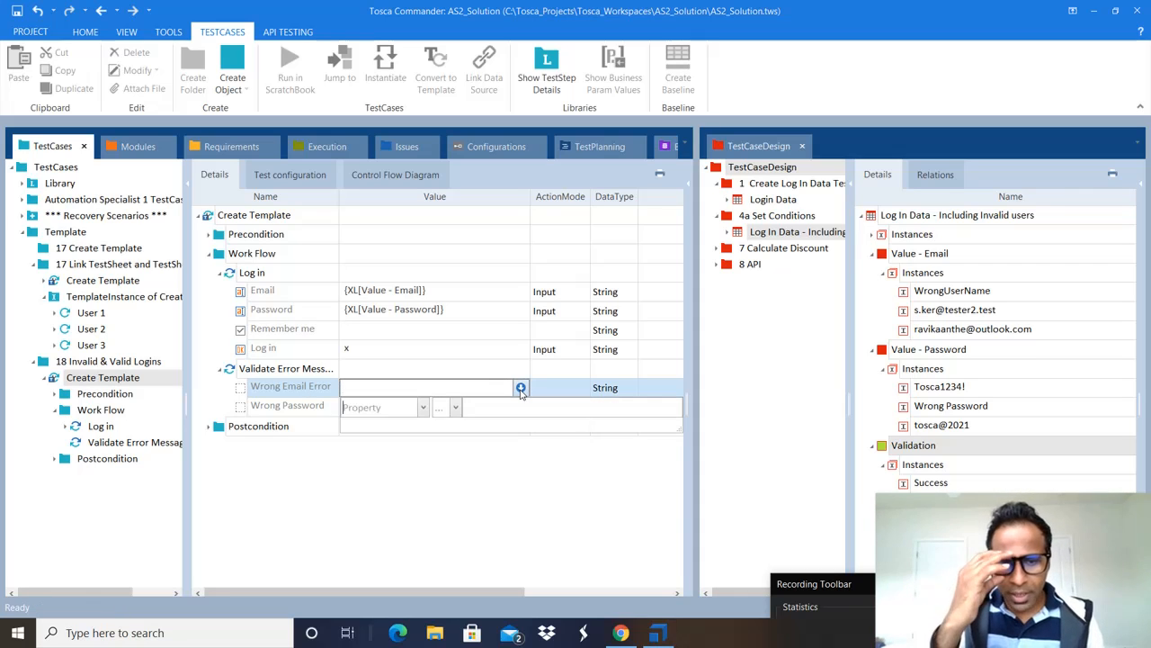
left_click(424, 408)
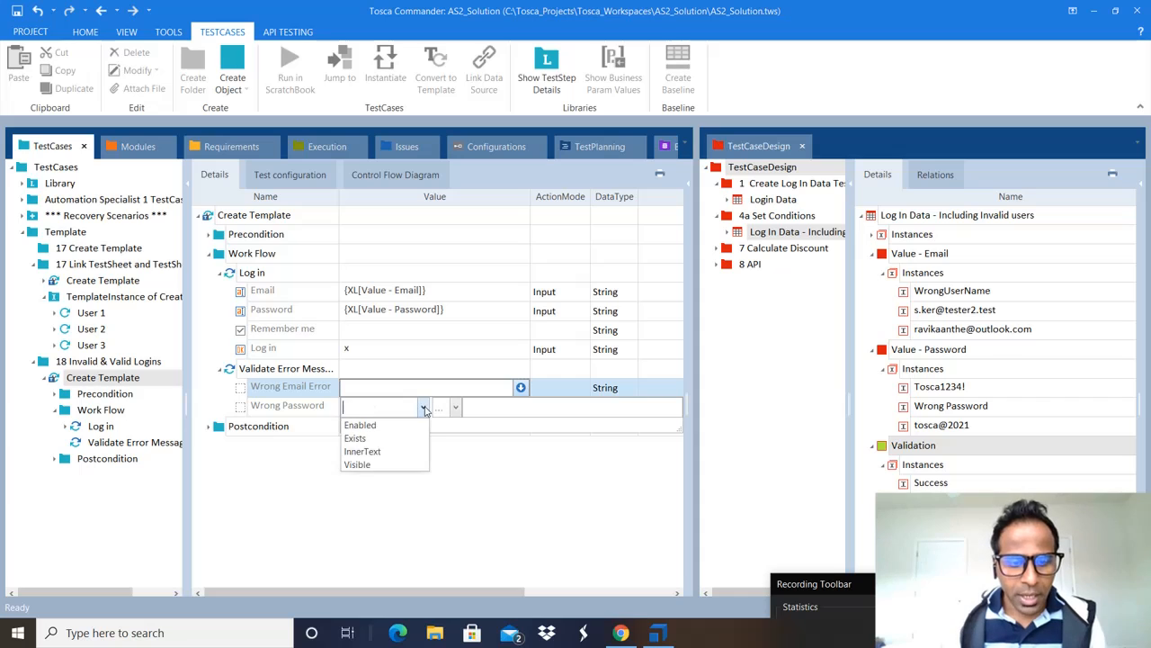
left_click(382, 455)
left_click(469, 452)
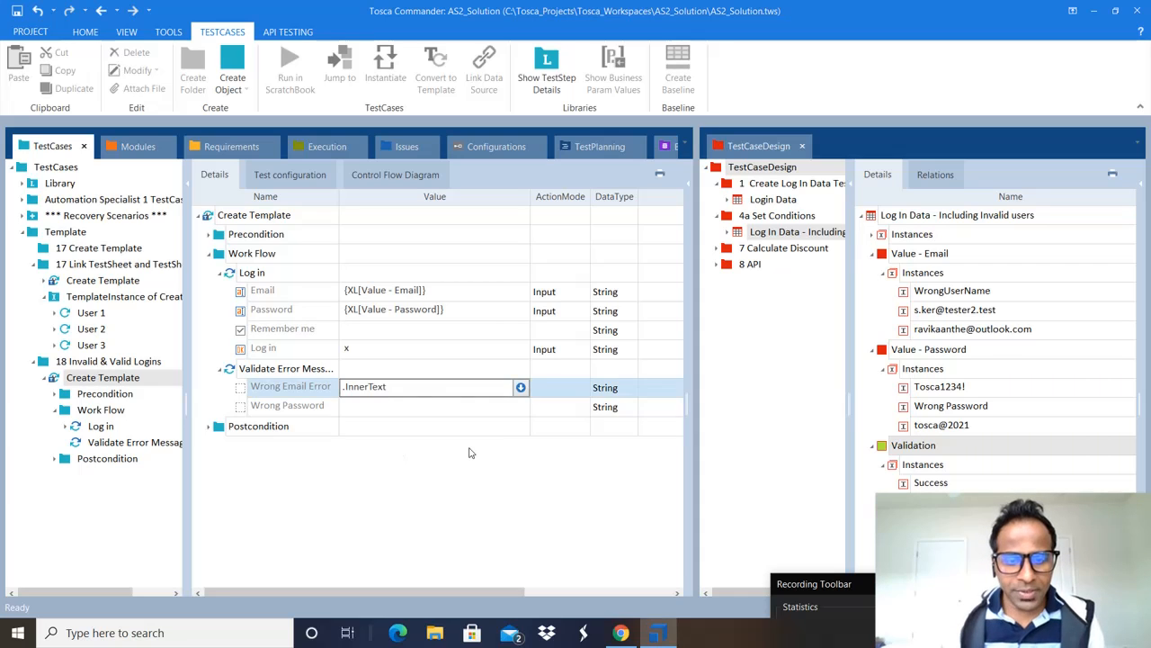
Step: Set the Wrong Password value's Property to InnerText as well
left_click(517, 414)
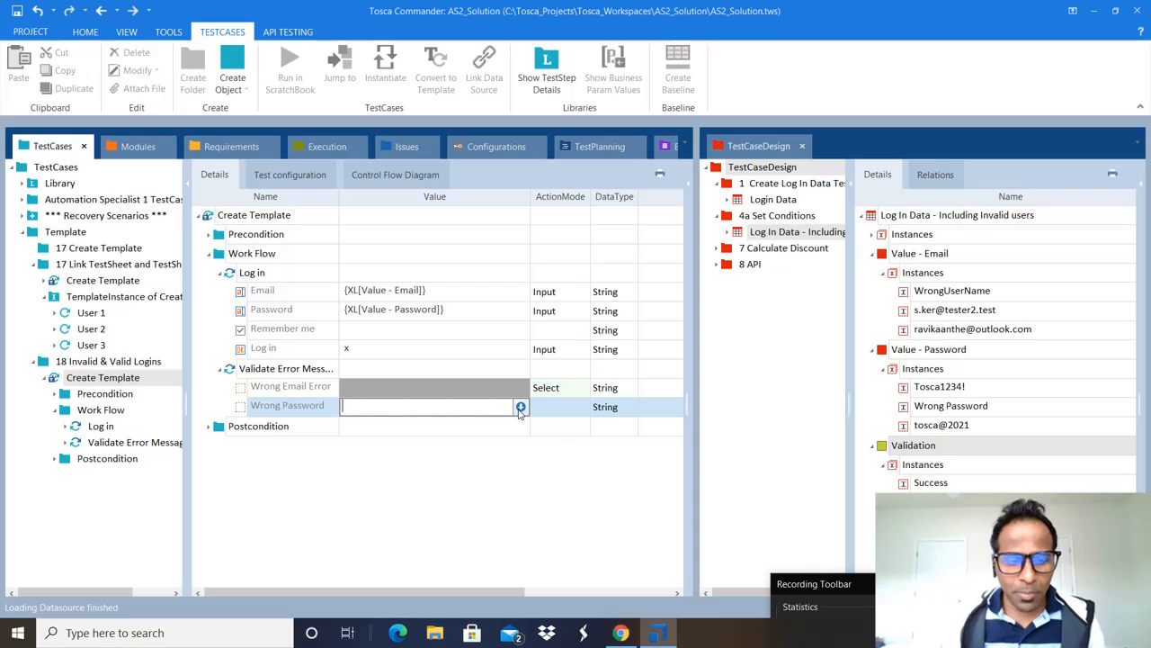
left_click(520, 407)
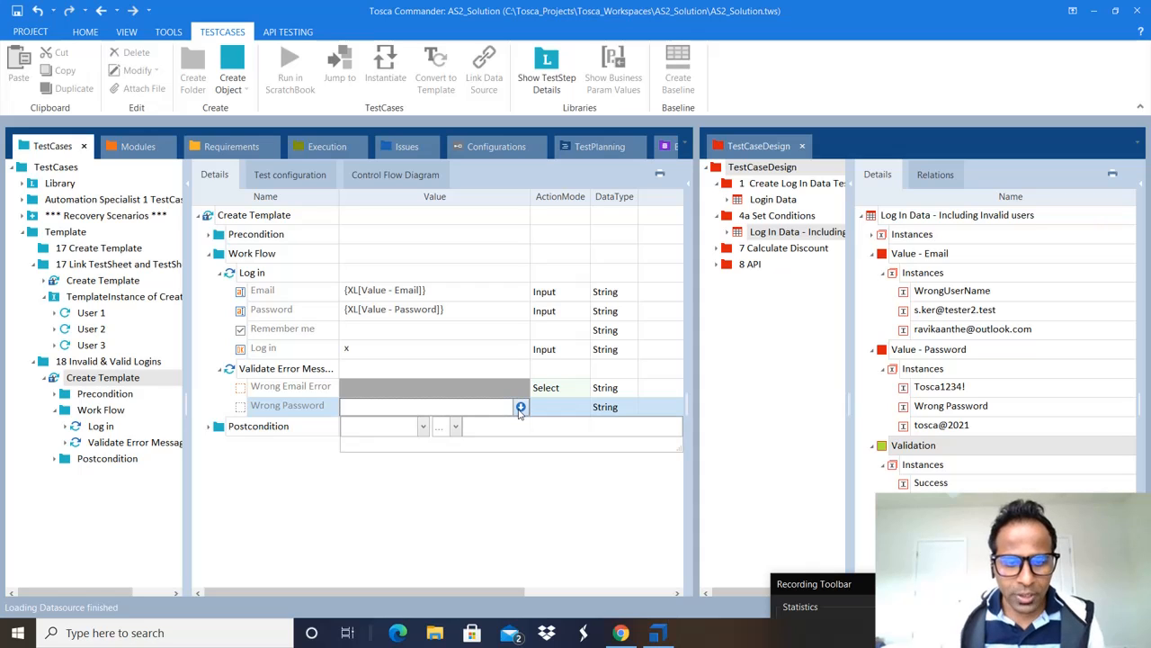
left_click(423, 427)
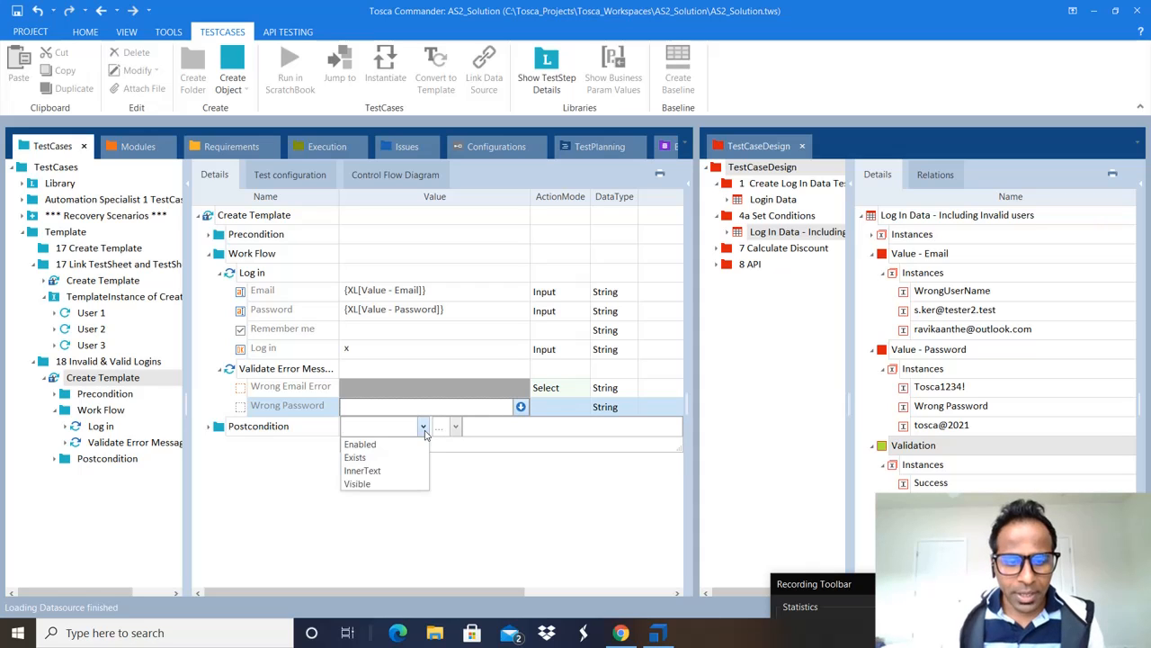
left_click(390, 471)
key("Return")
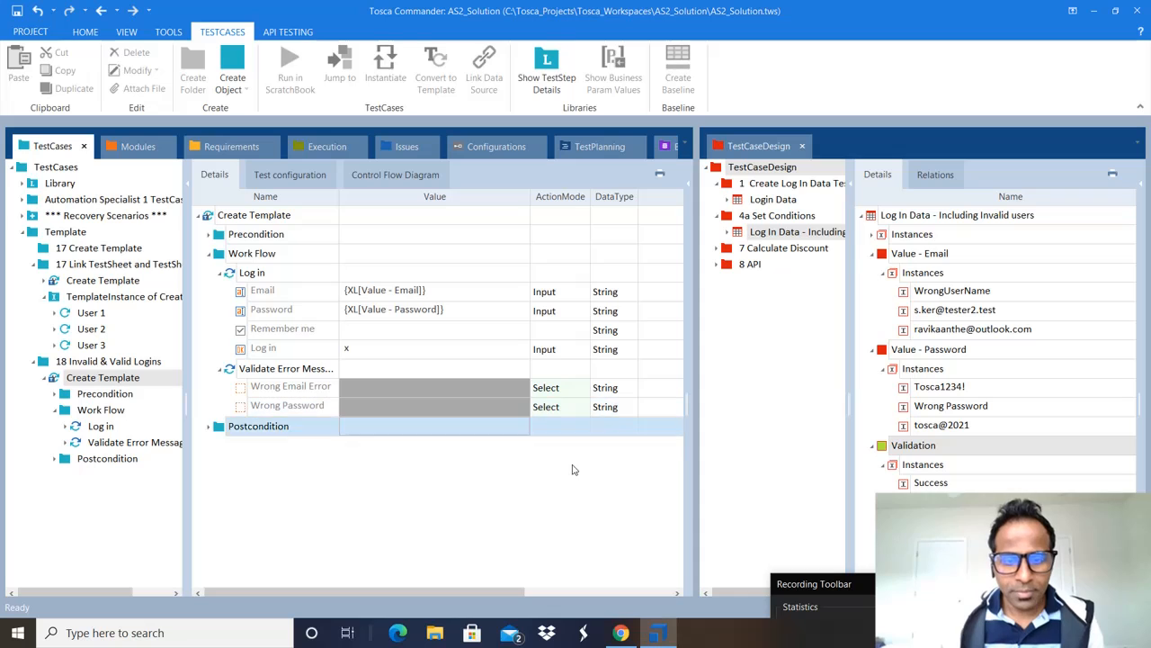
left_click(574, 469)
left_click(569, 397)
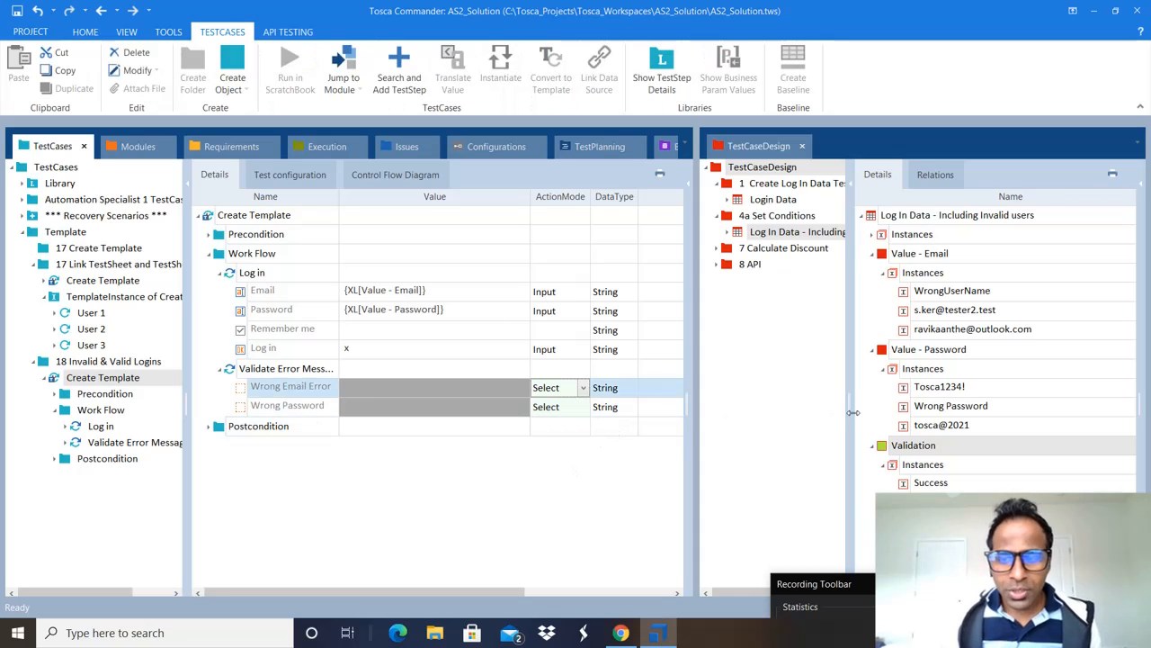
Step: Link the Validation attribute to the Wrong Email Error and Wrong Password value cells
left_click(886, 450)
left_click_drag(885, 450, 502, 393)
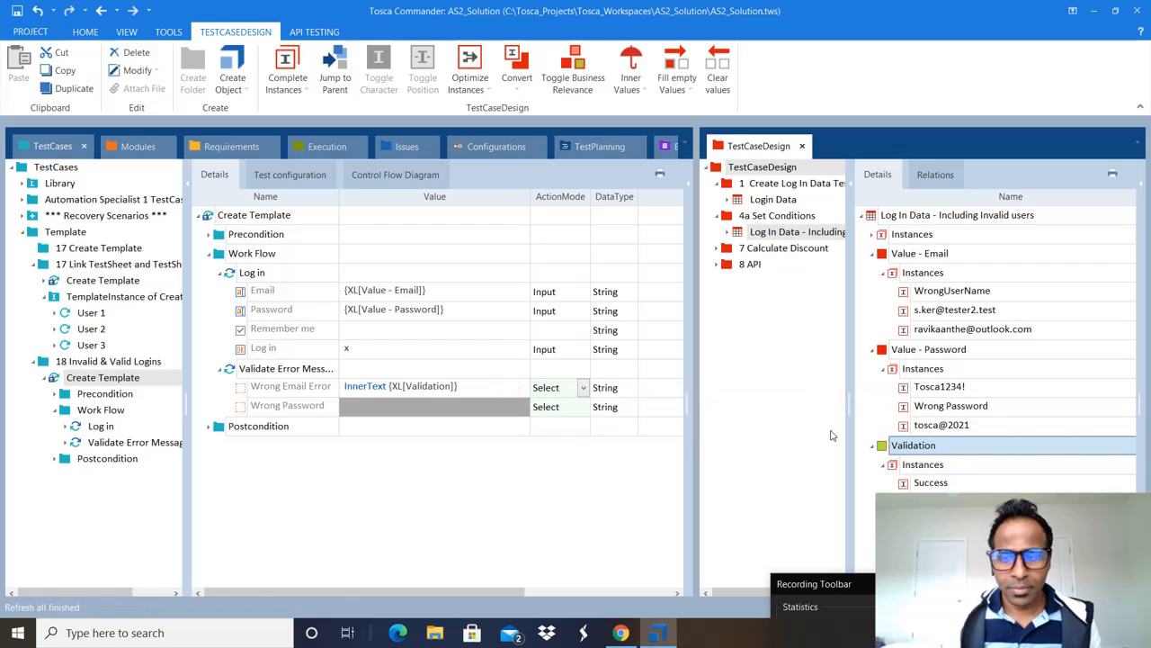
left_click_drag(884, 447, 474, 411)
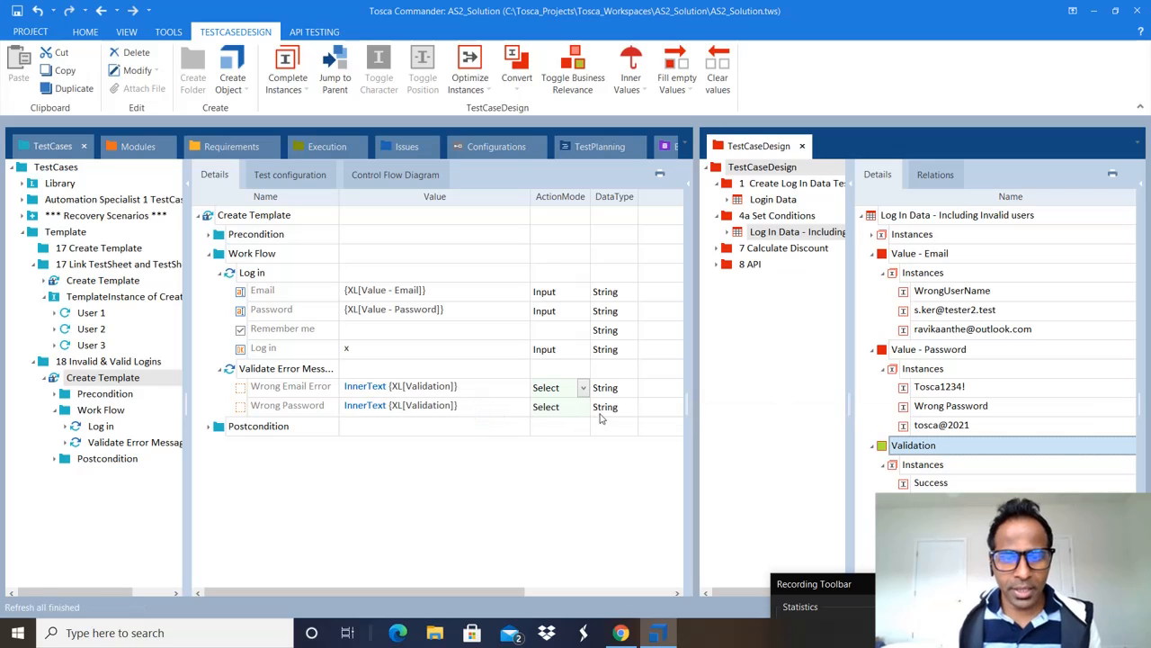
Step: Set the ActionMode of Wrong Email Error and Wrong Password to Verify
left_click(583, 388)
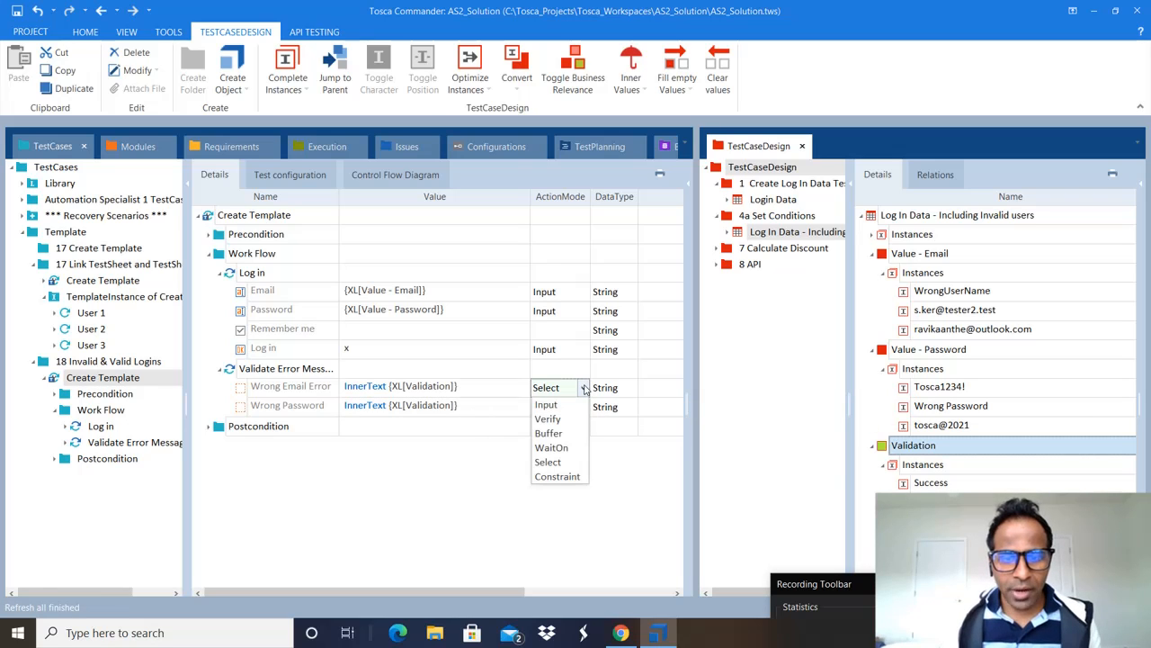
left_click(547, 419)
left_click(584, 409)
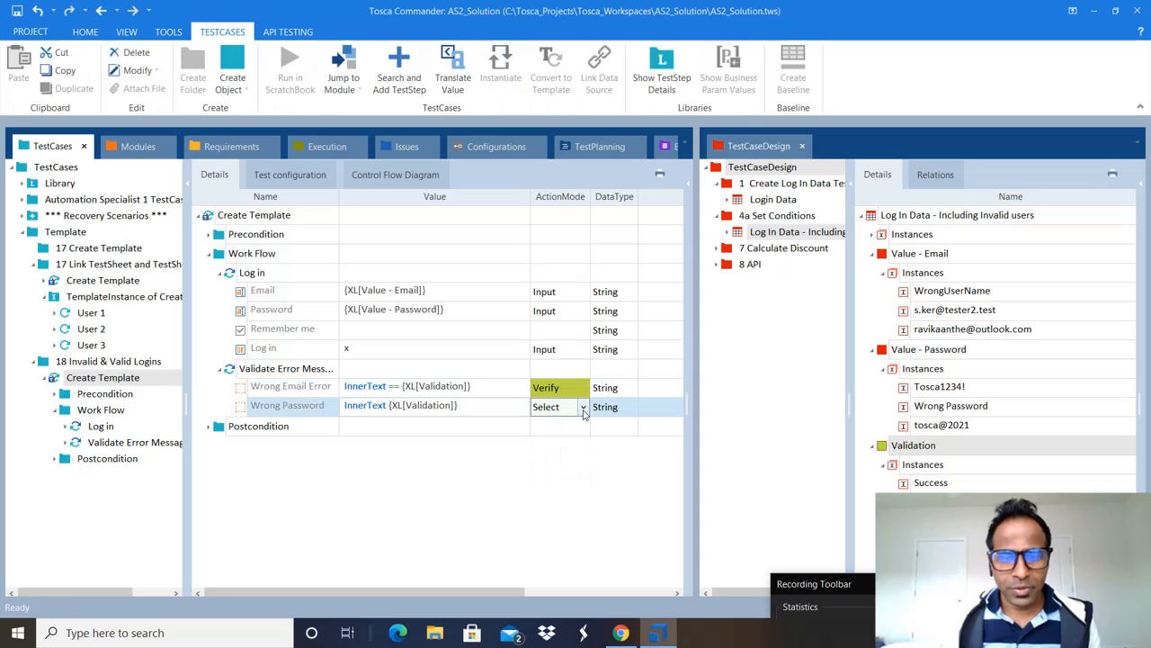
left_click(583, 406)
left_click(565, 439)
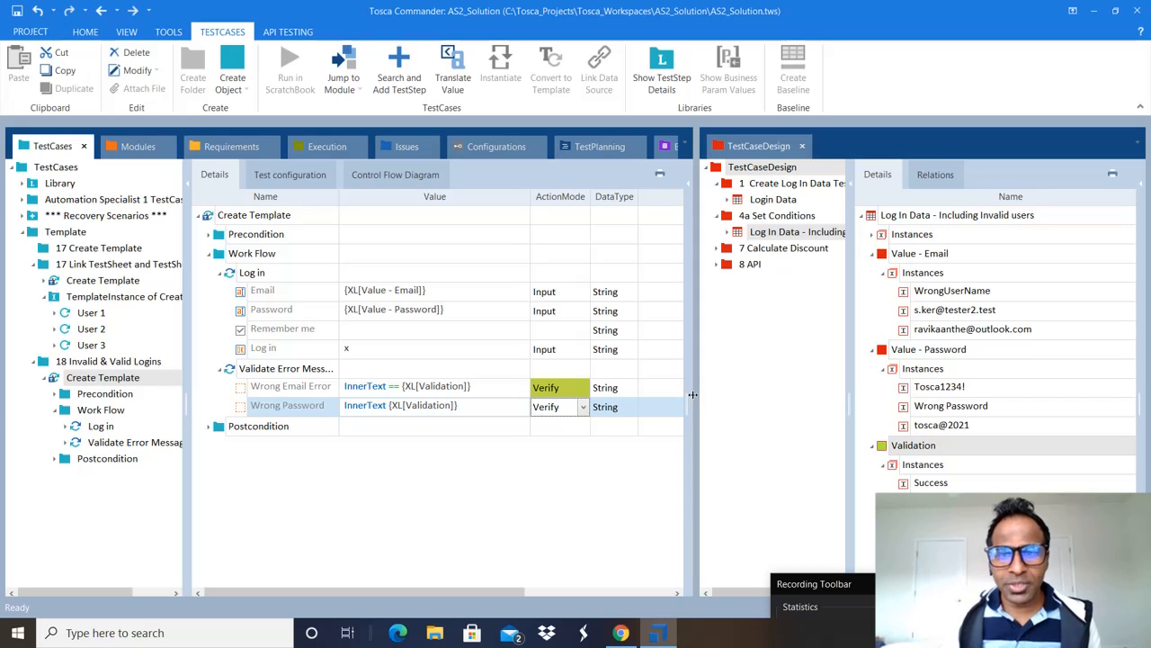
Step: Resize the test case tree, step grid and test data panes until the Condition column shows
left_click_drag(187, 388, 116, 384)
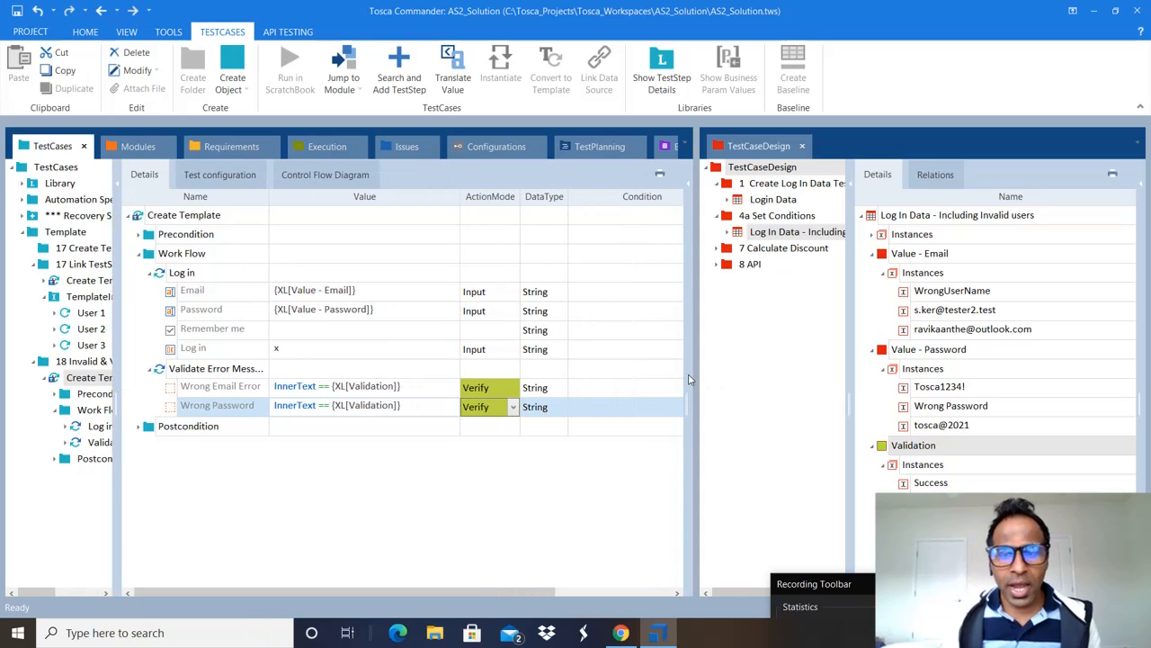
left_click_drag(696, 376, 761, 382)
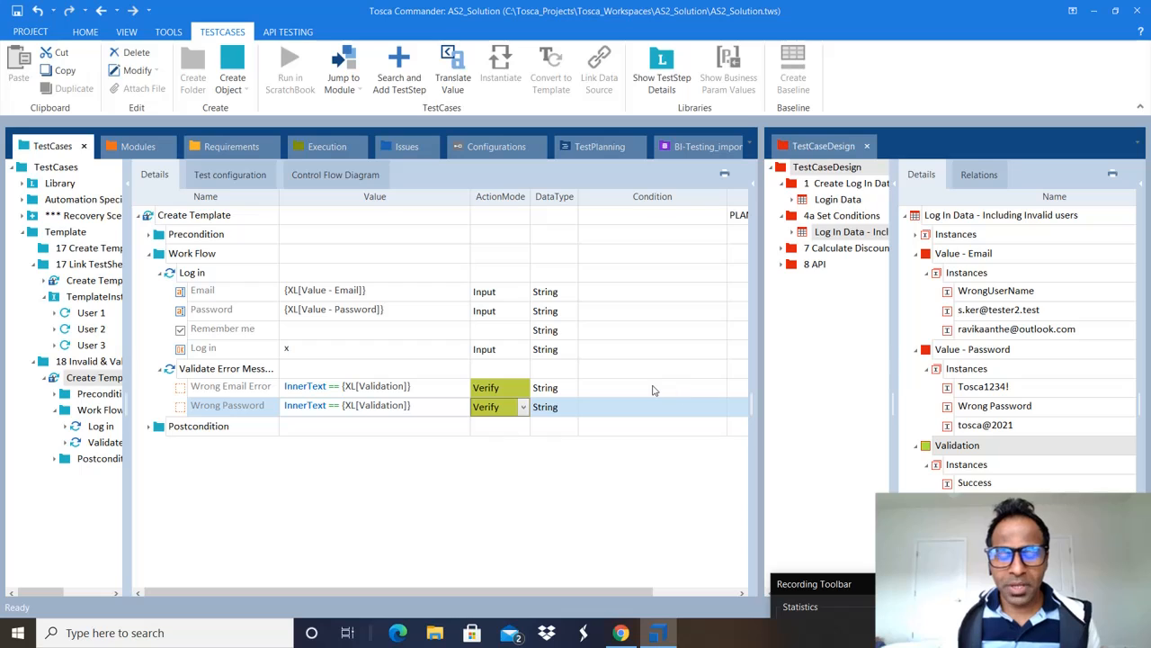
left_click(613, 372)
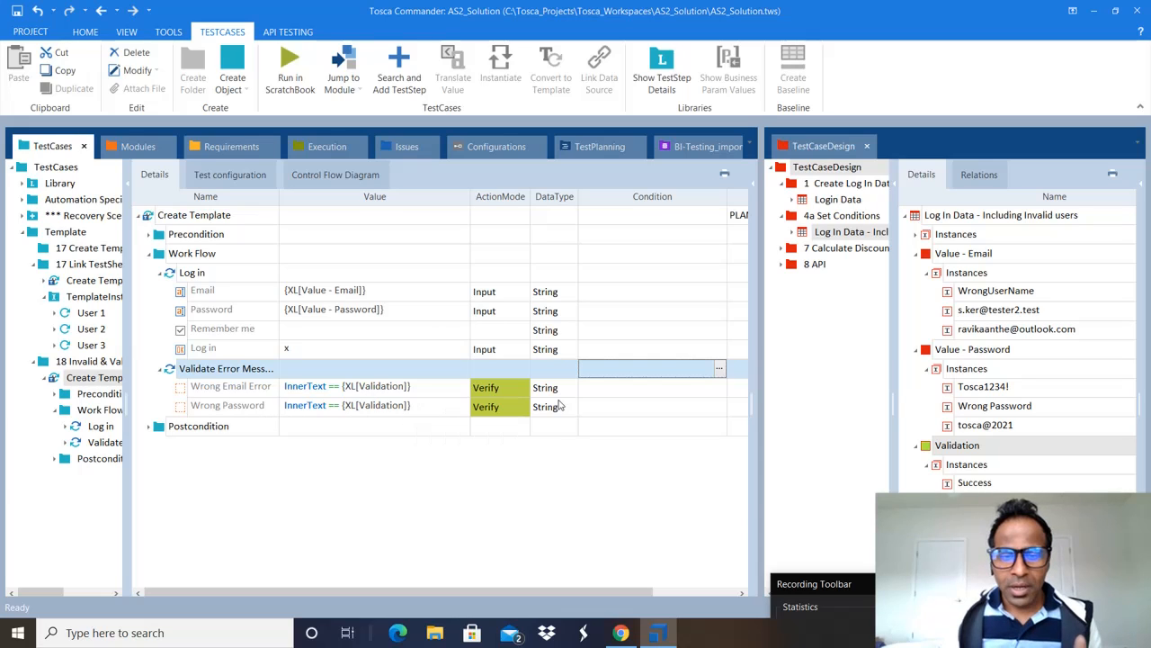
left_click(442, 389)
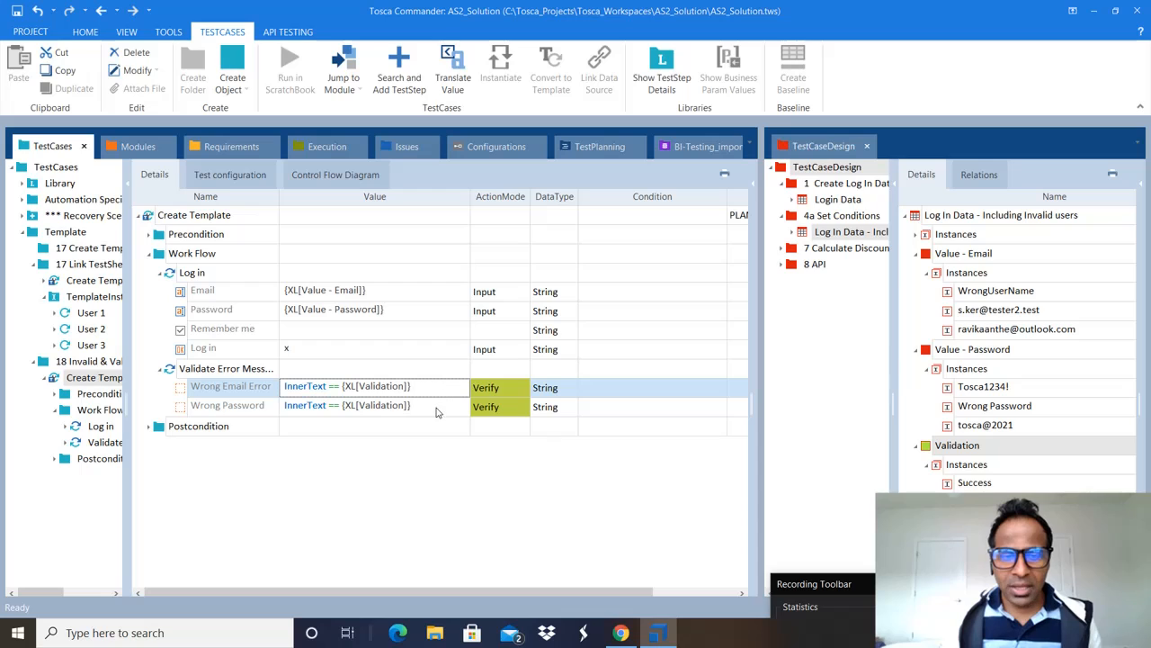
left_click(436, 409)
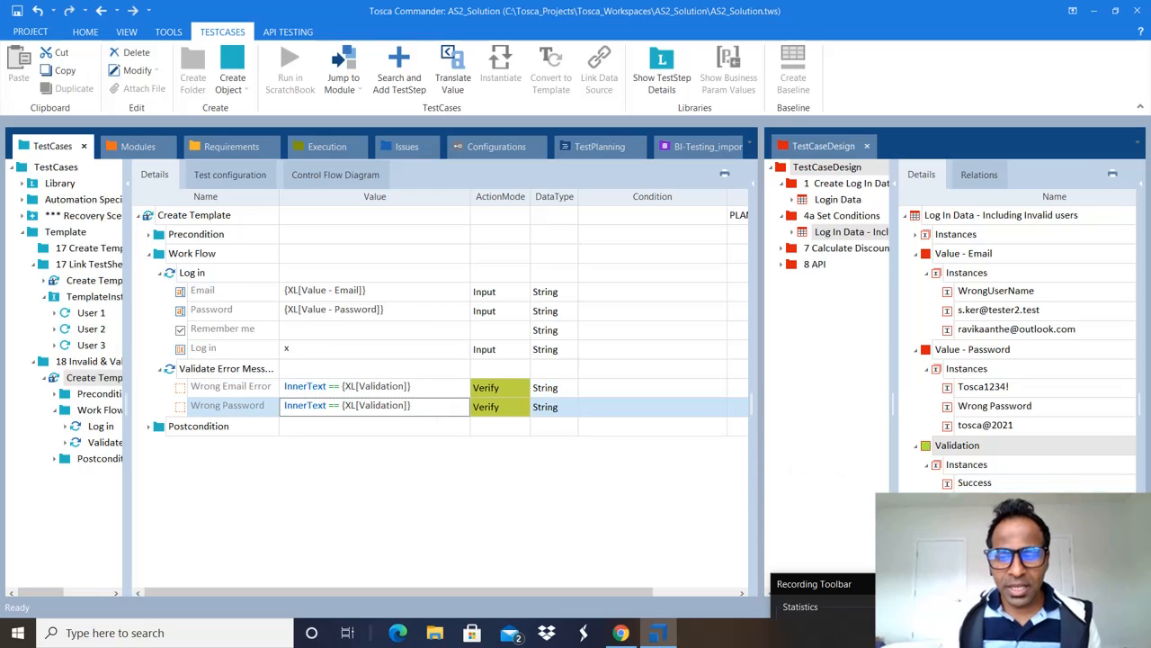
left_click_drag(1038, 584, 886, 624)
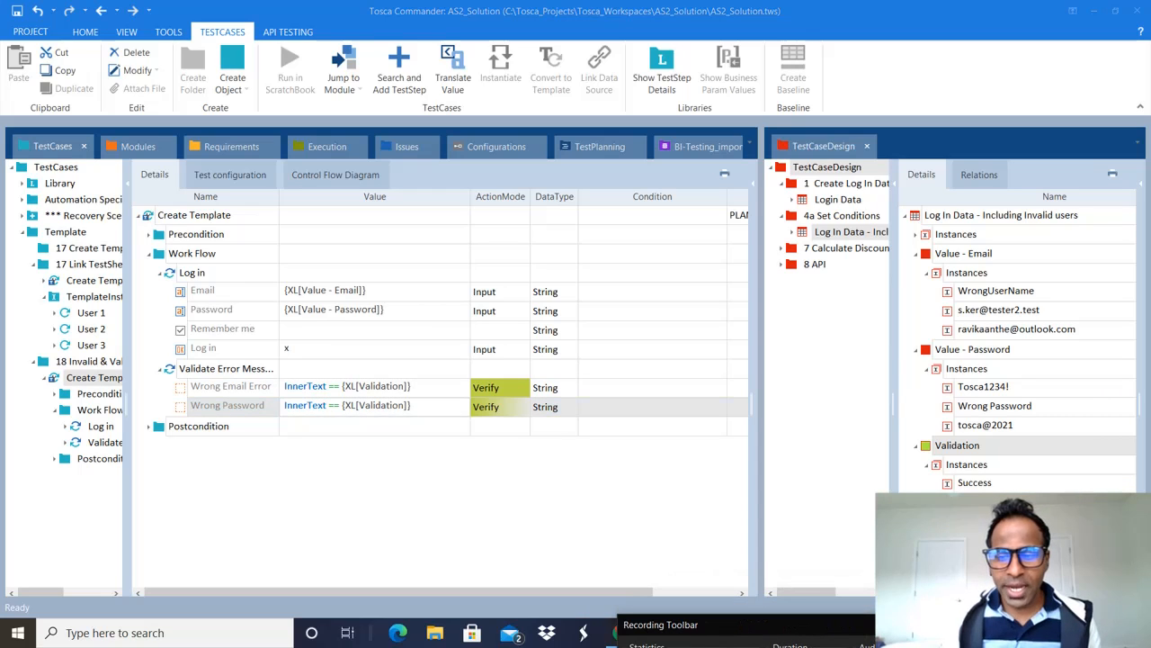
key("alt+Tab")
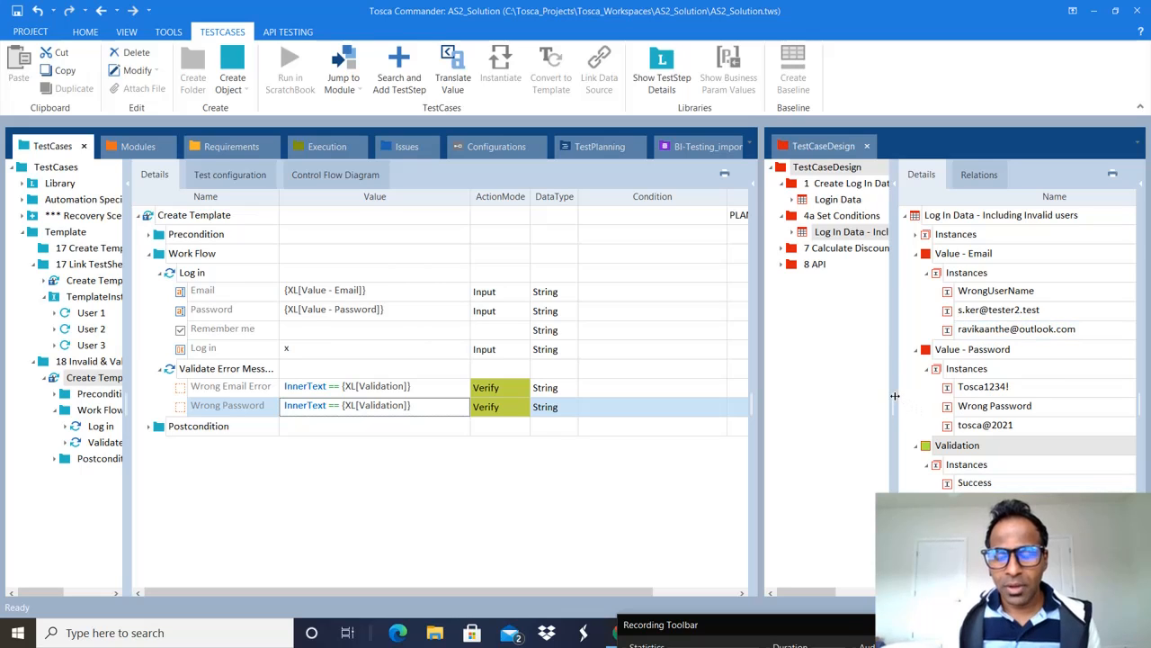
left_click_drag(895, 396, 725, 400)
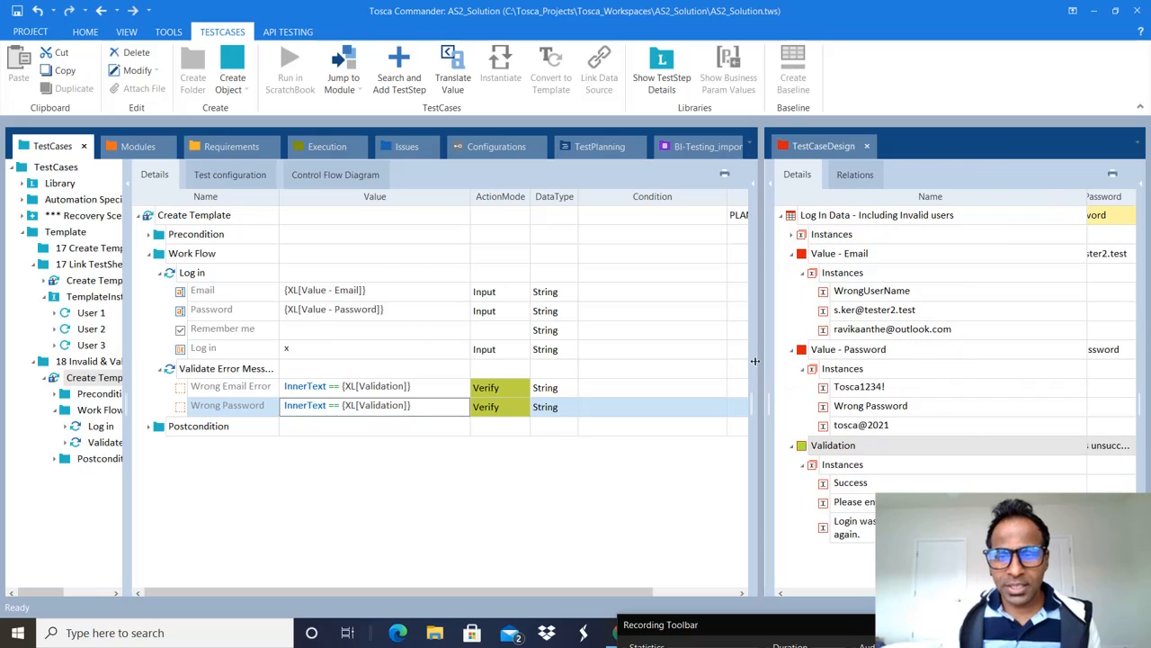
left_click_drag(759, 360, 665, 360)
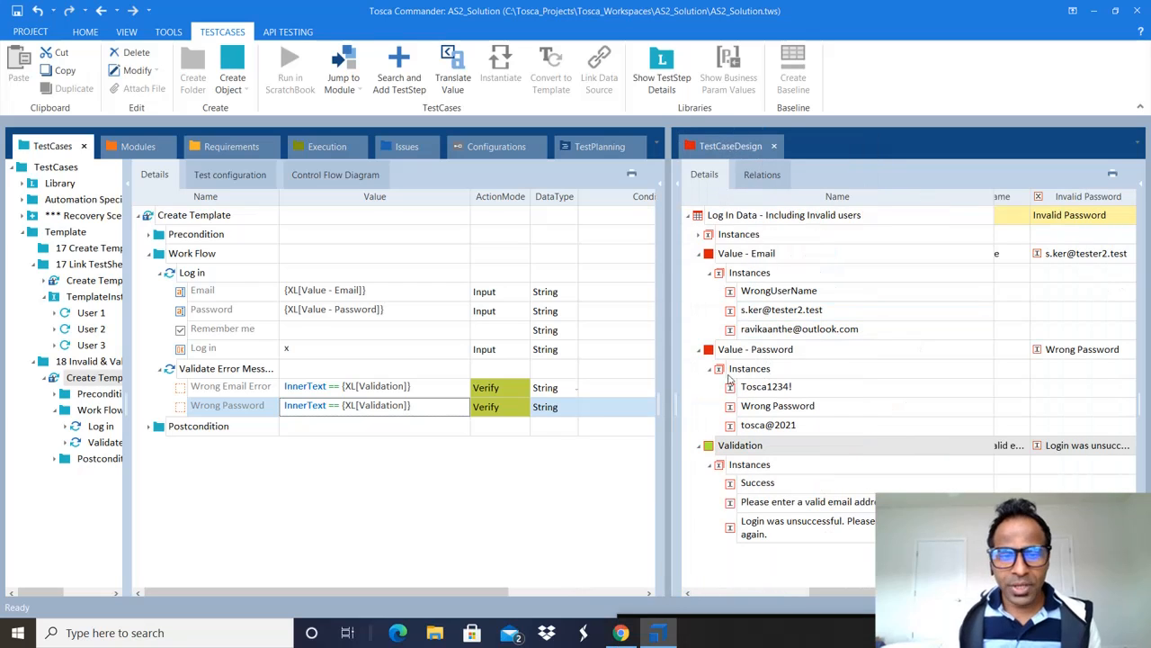
left_click(490, 391)
left_click(441, 404)
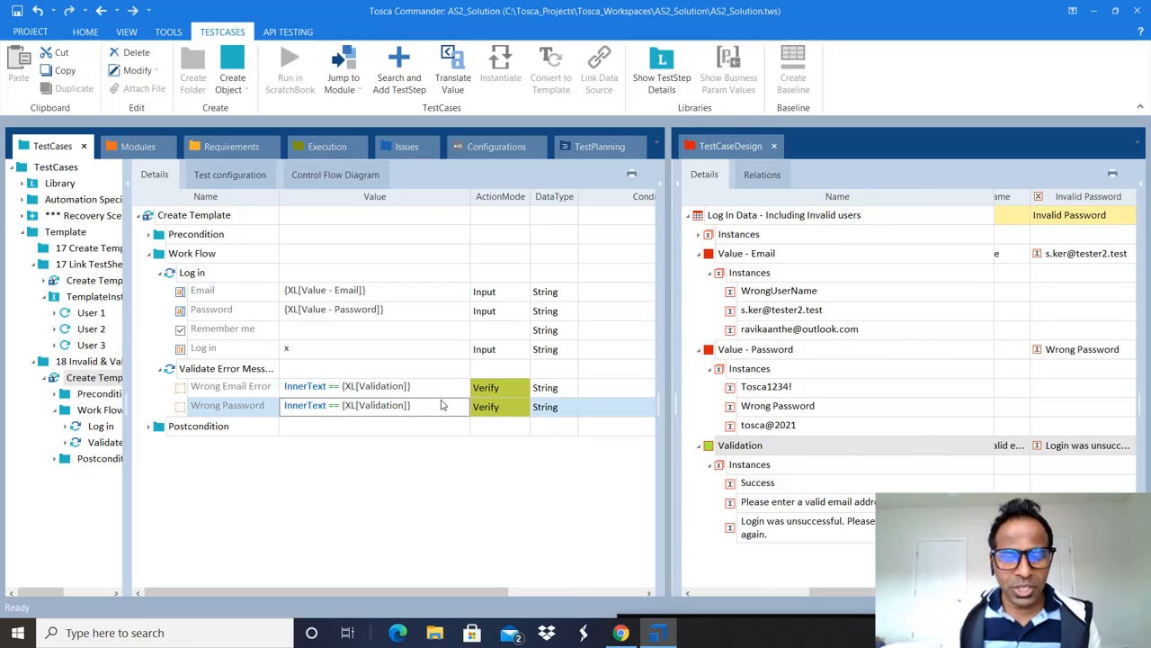
left_click_drag(667, 369, 834, 372)
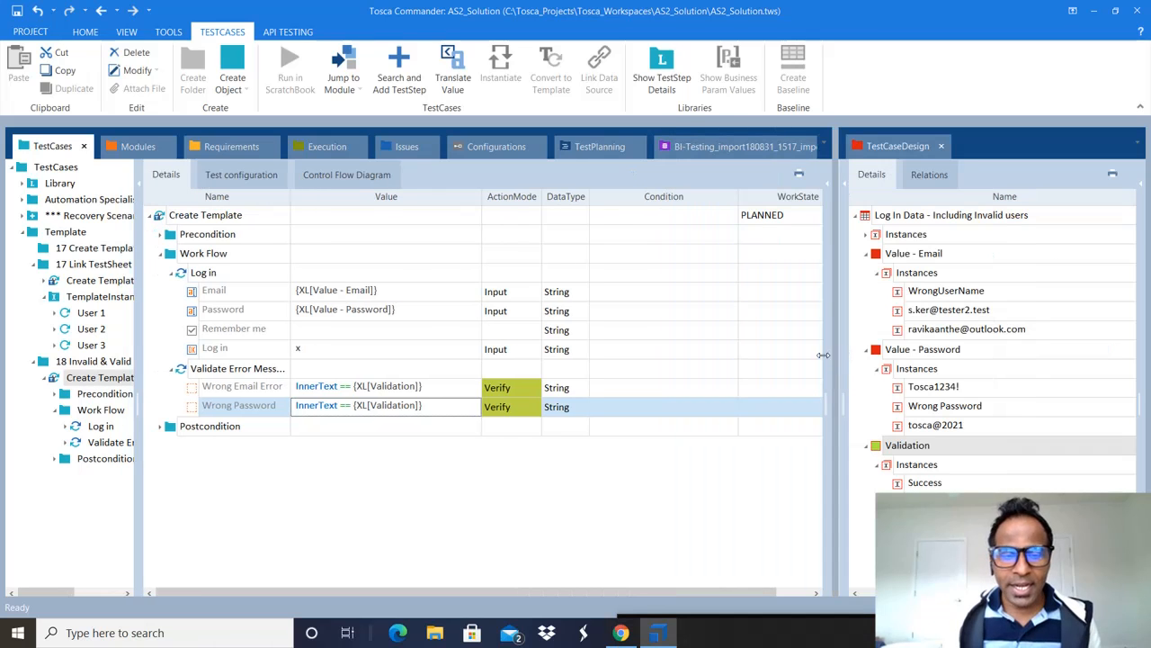
Step: Expand the Postcondition folder to reveal Log out and Close the Application
left_click(160, 430)
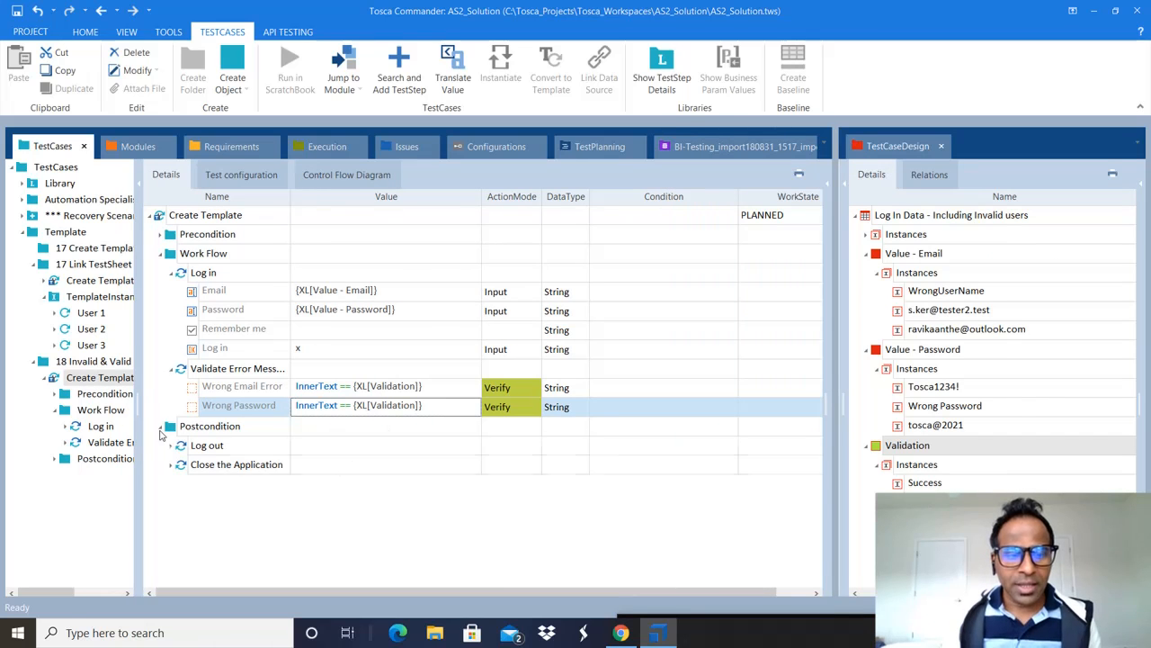
left_click(438, 429)
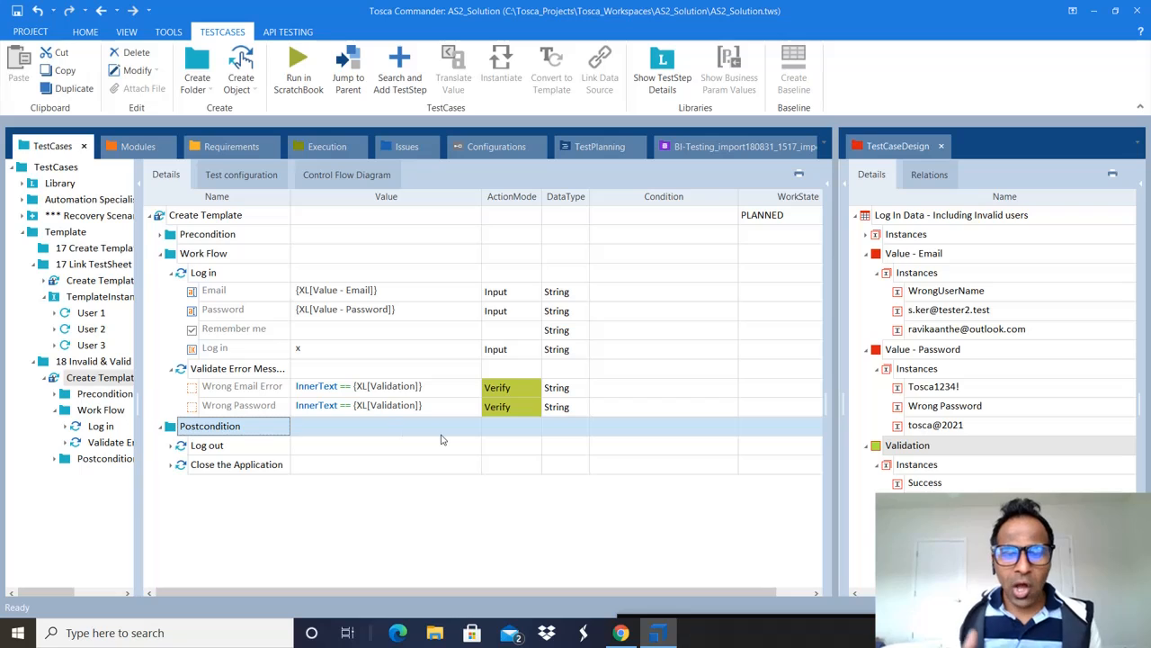
left_click(258, 445)
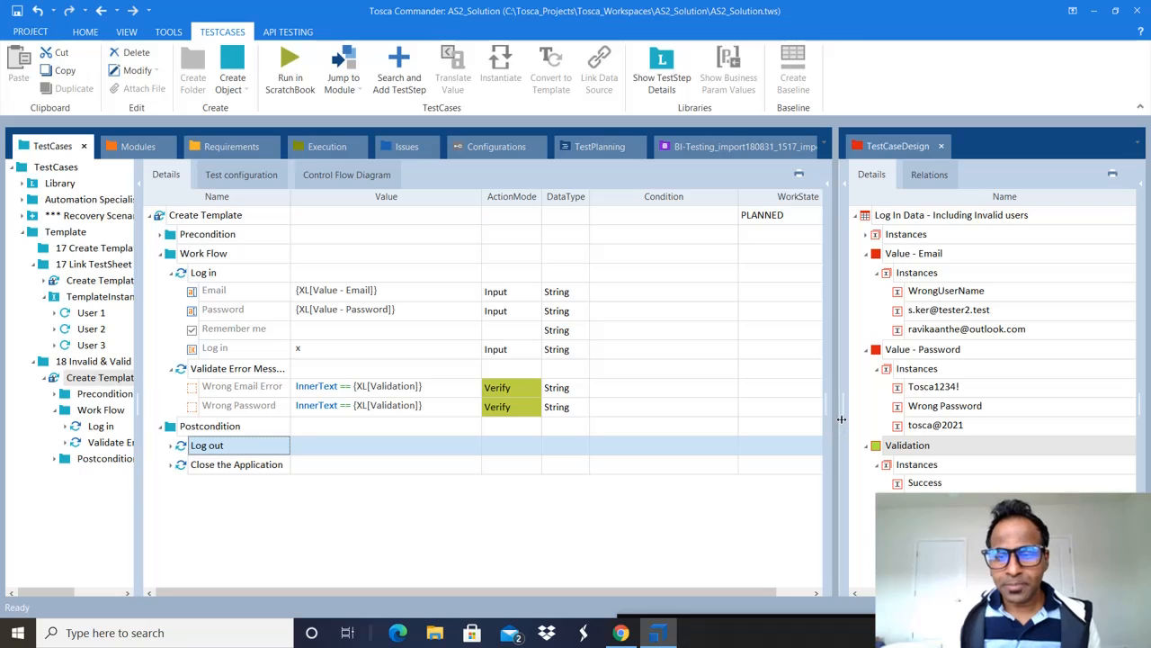
mouse_move(841, 419)
left_mouse_down()
mouse_move(942, 413)
mouse_move(832, 425)
left_mouse_up()
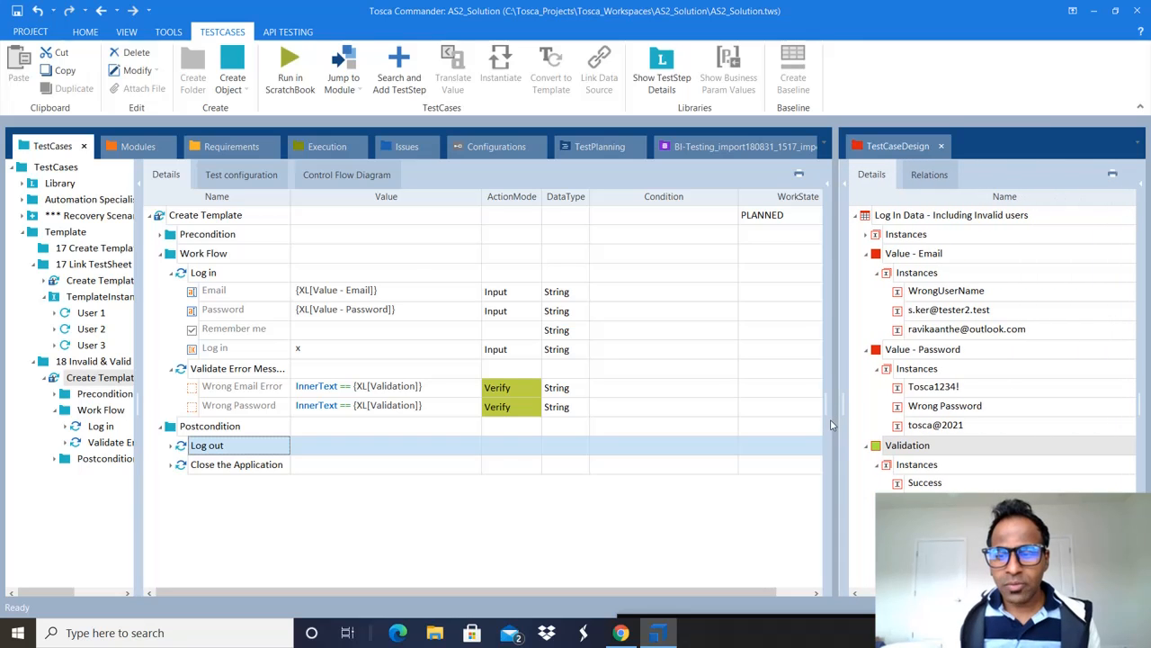
Step: Give Validate Error Message the condition Validation != "Success" using the Success instance
left_click(637, 356)
left_click(681, 373)
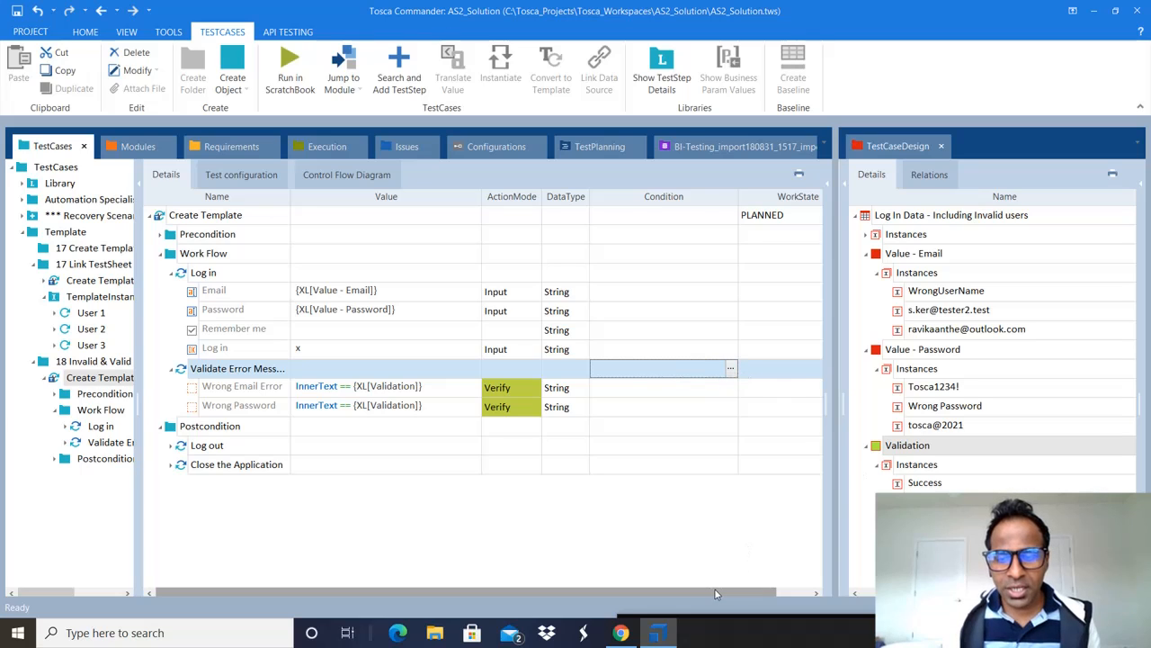
left_click(910, 485)
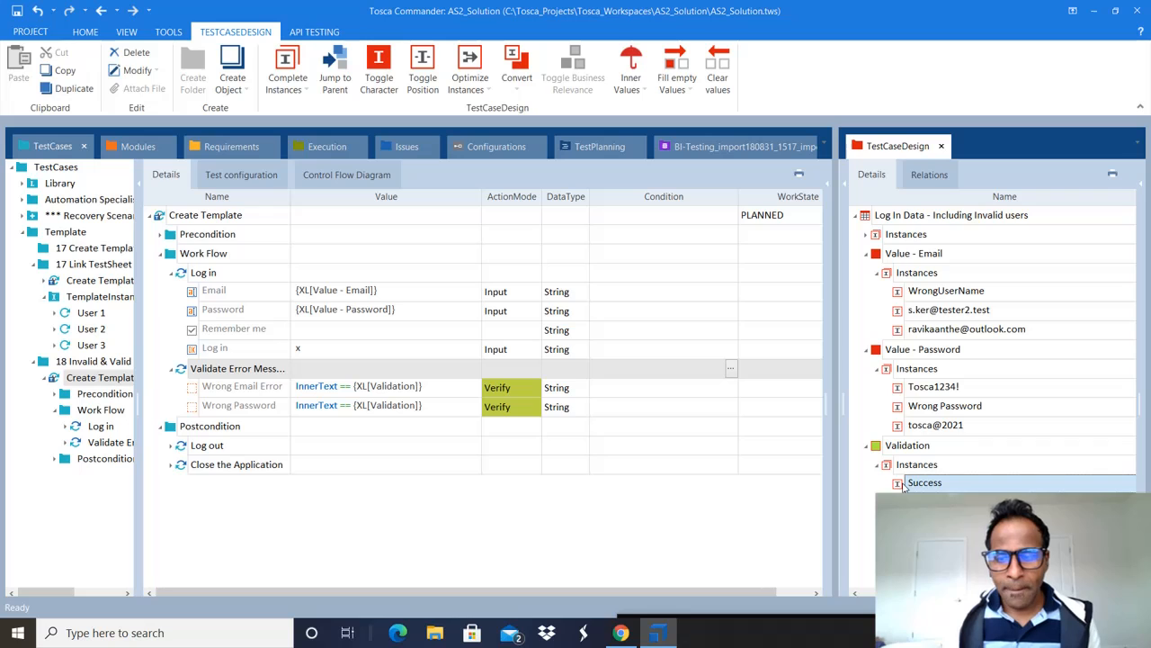
left_click_drag(897, 486, 663, 368)
left_click(649, 369)
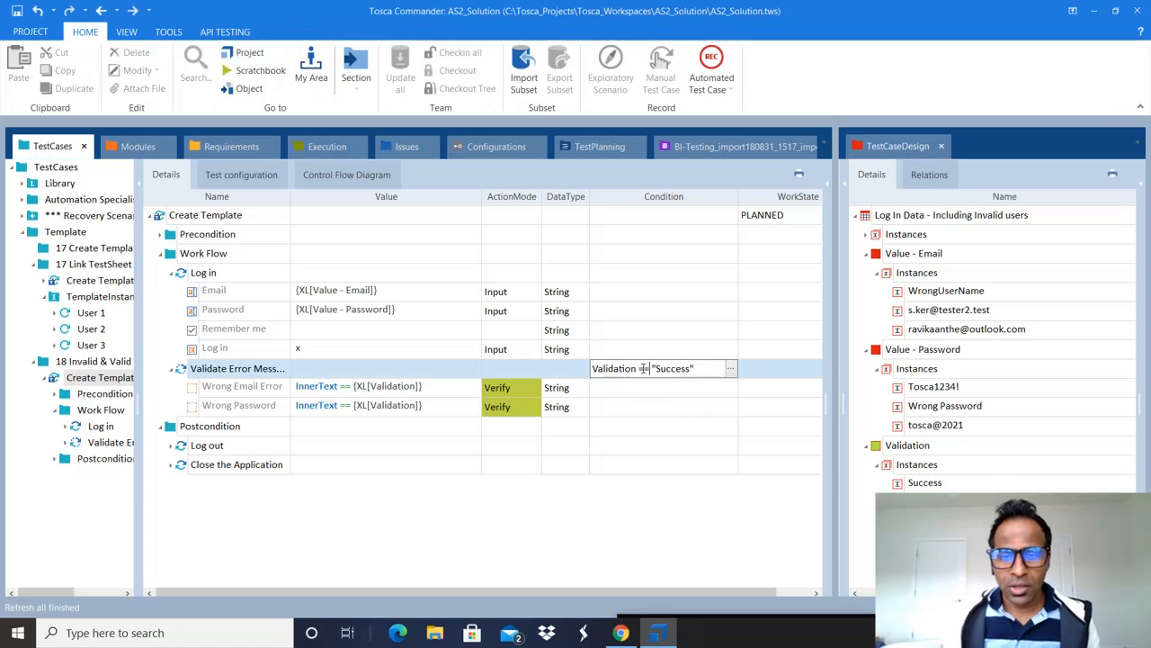
key("BackSpace")
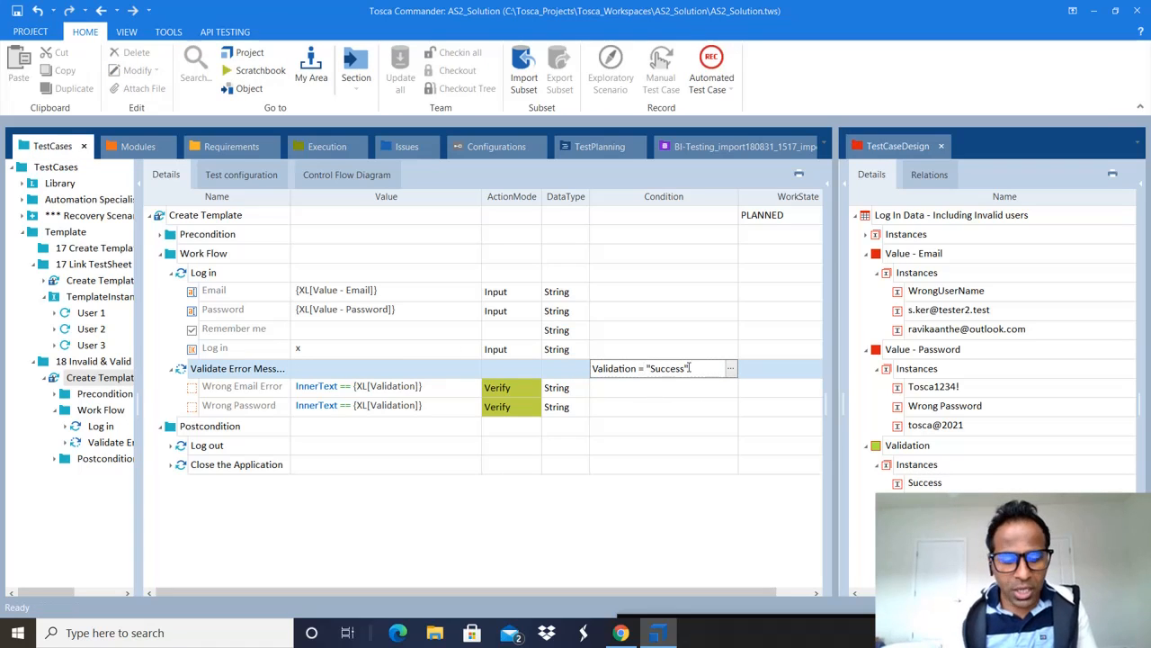
type("!")
key("Return")
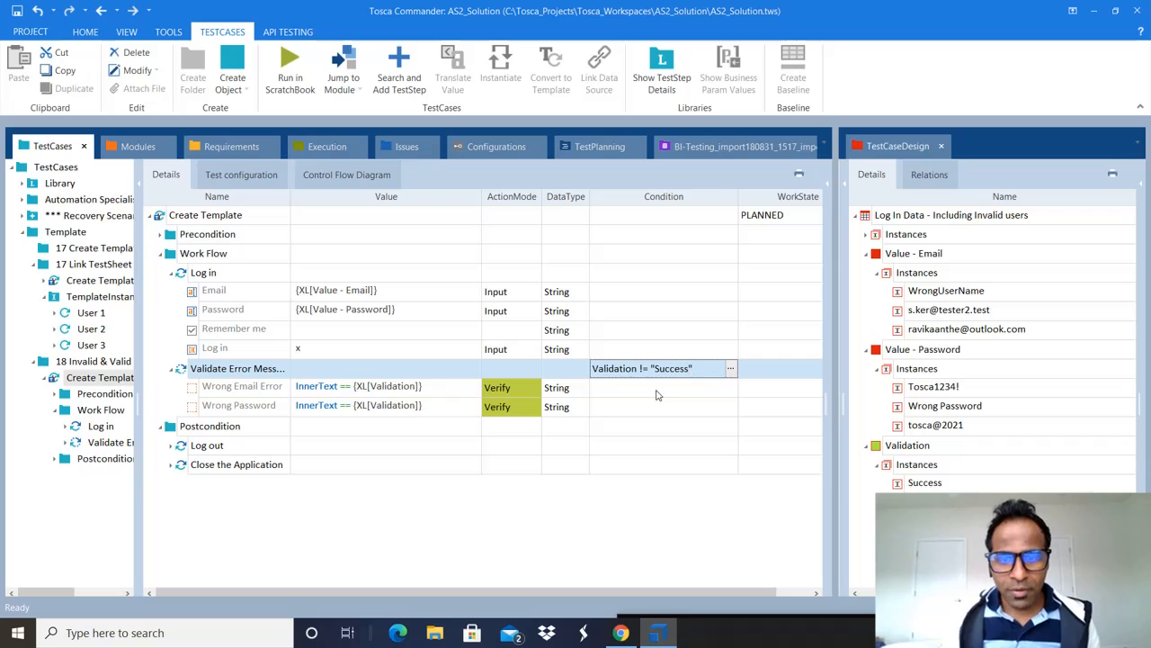
left_click(659, 392)
left_click(697, 372)
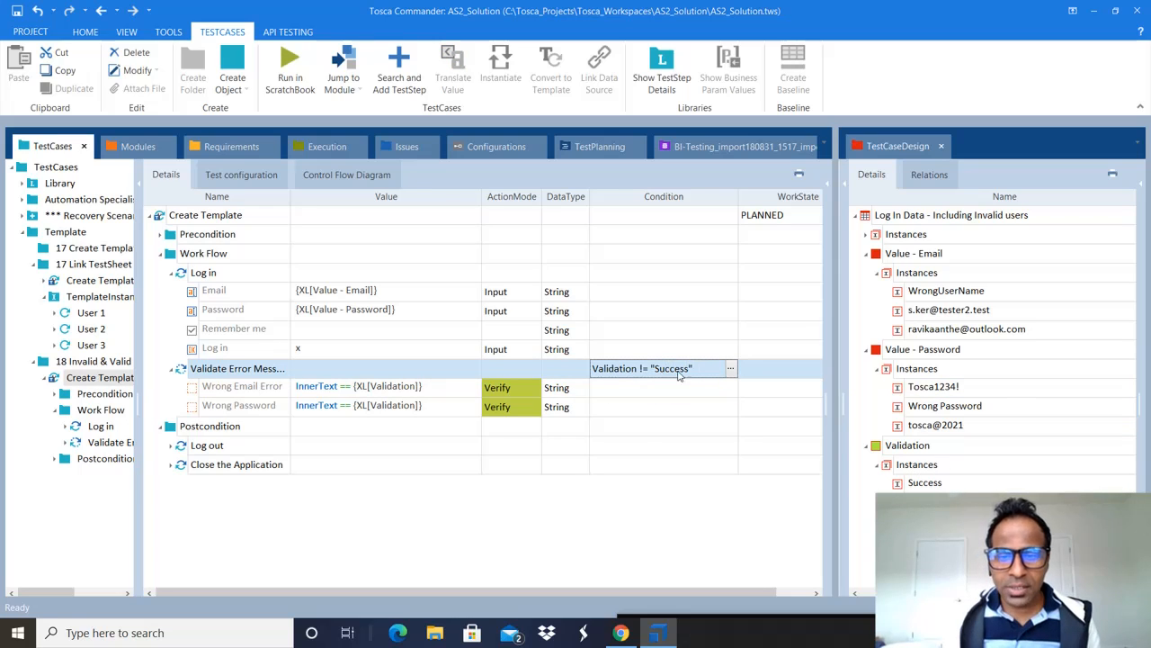
left_click(642, 388)
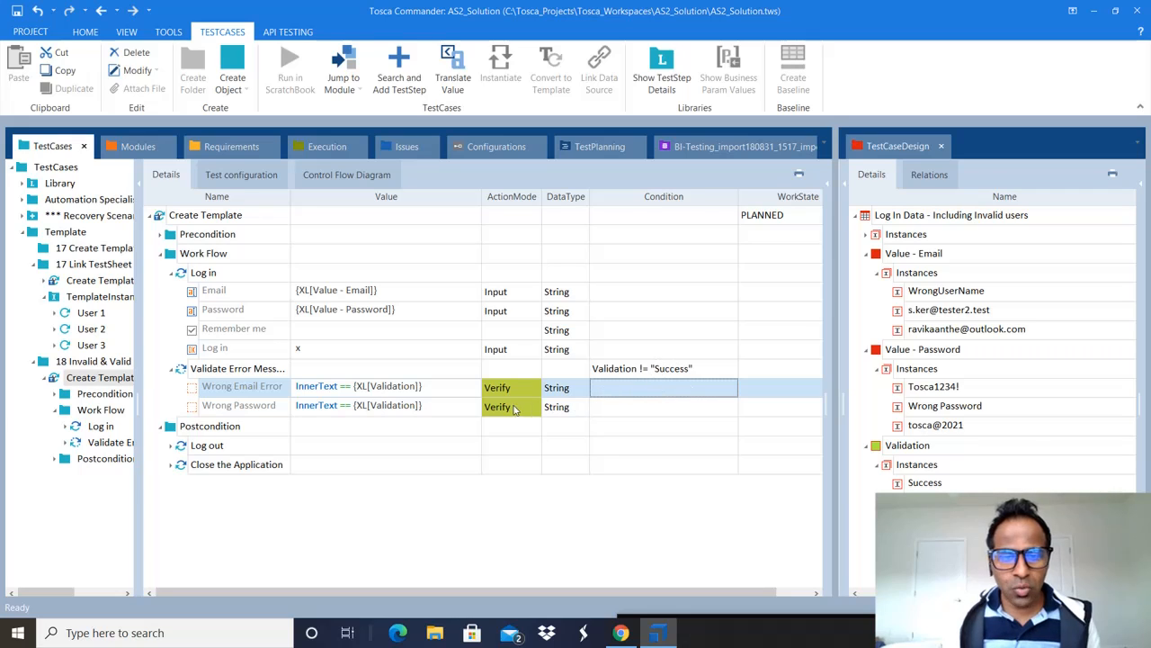
Step: Condition Wrong Email Error on the invalid-email Validation instance
left_click(411, 410)
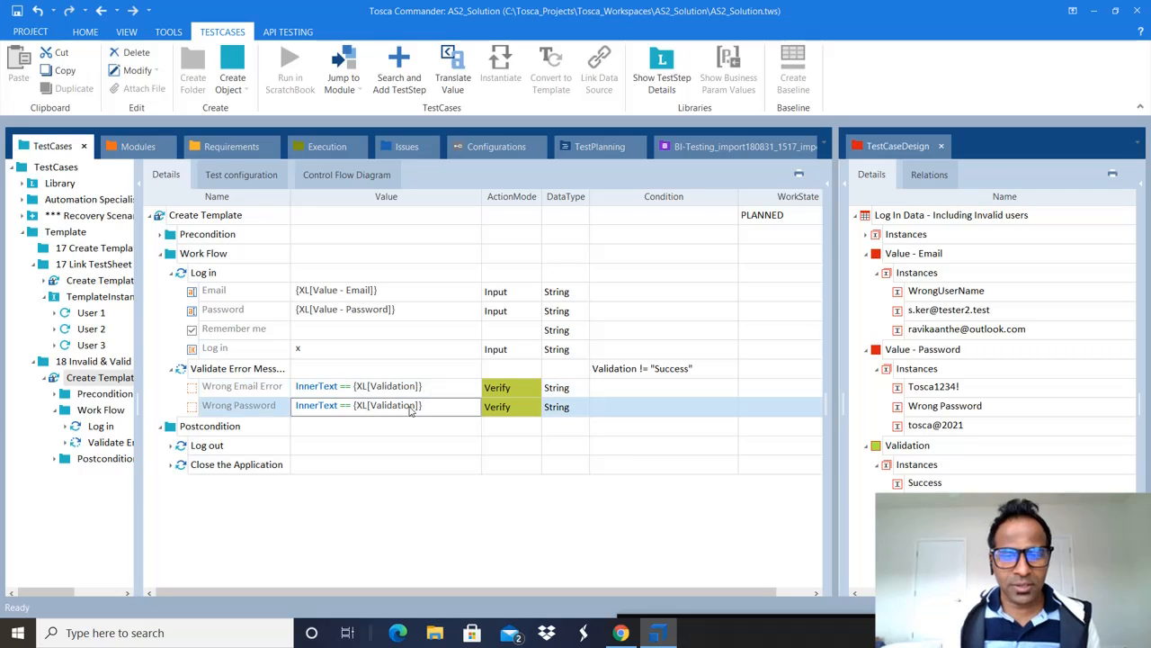
left_click(624, 387)
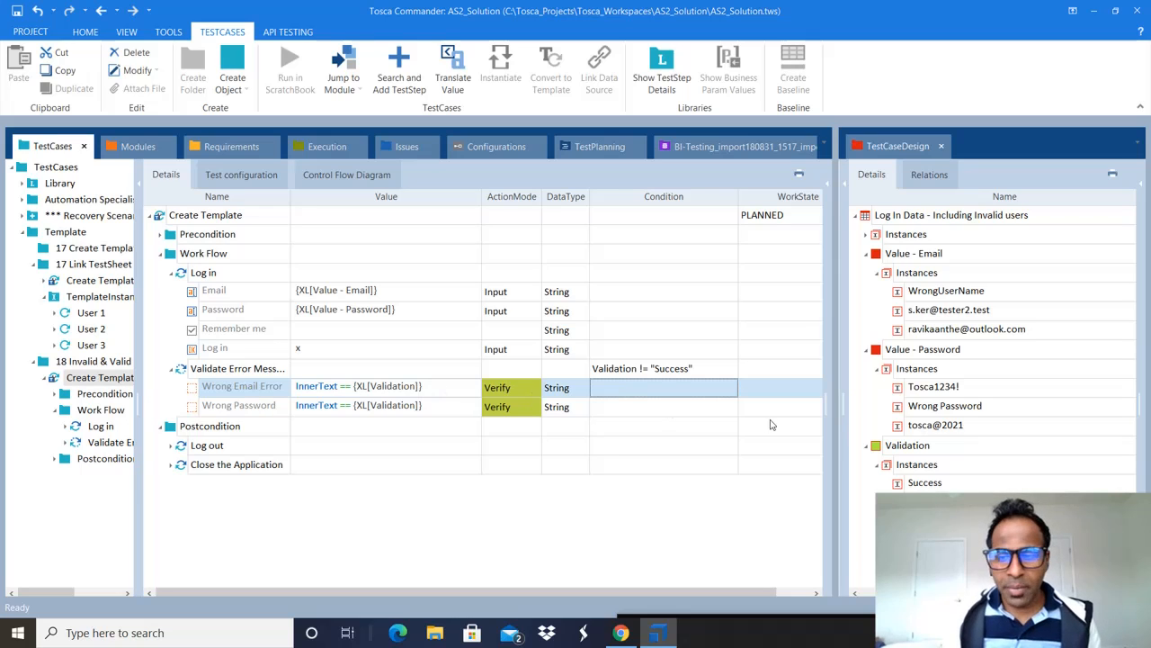
left_click(1052, 515)
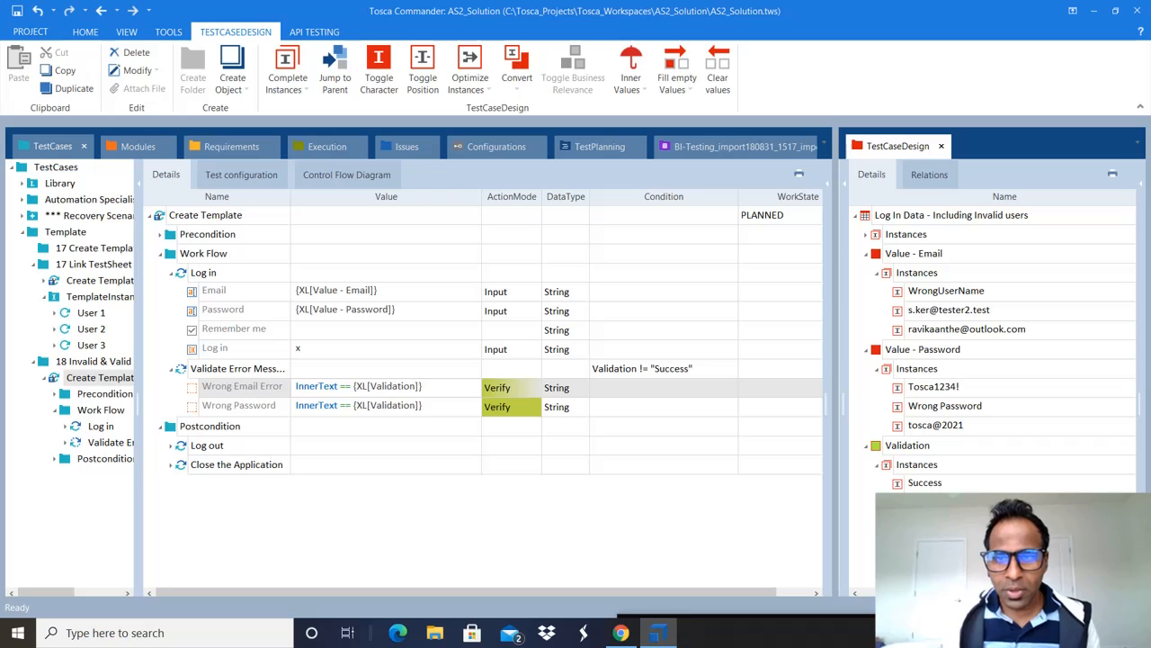
mouse_move(649, 590)
left_mouse_down()
mouse_move(688, 595)
mouse_move(640, 591)
left_mouse_up()
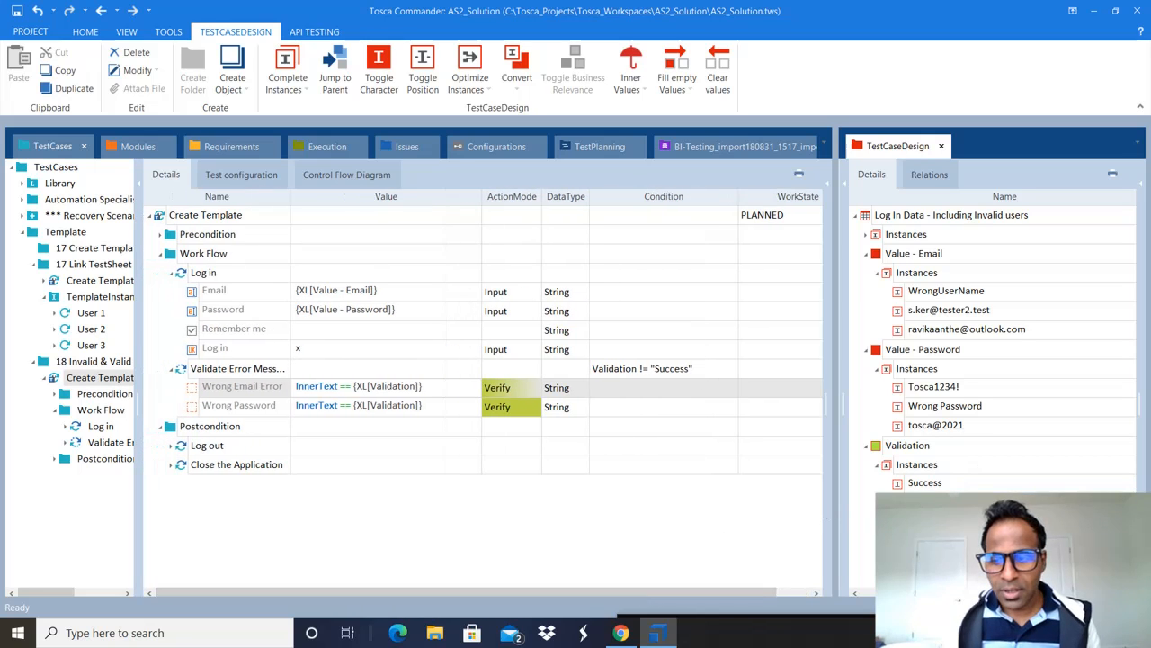
left_click_drag(927, 501, 675, 396)
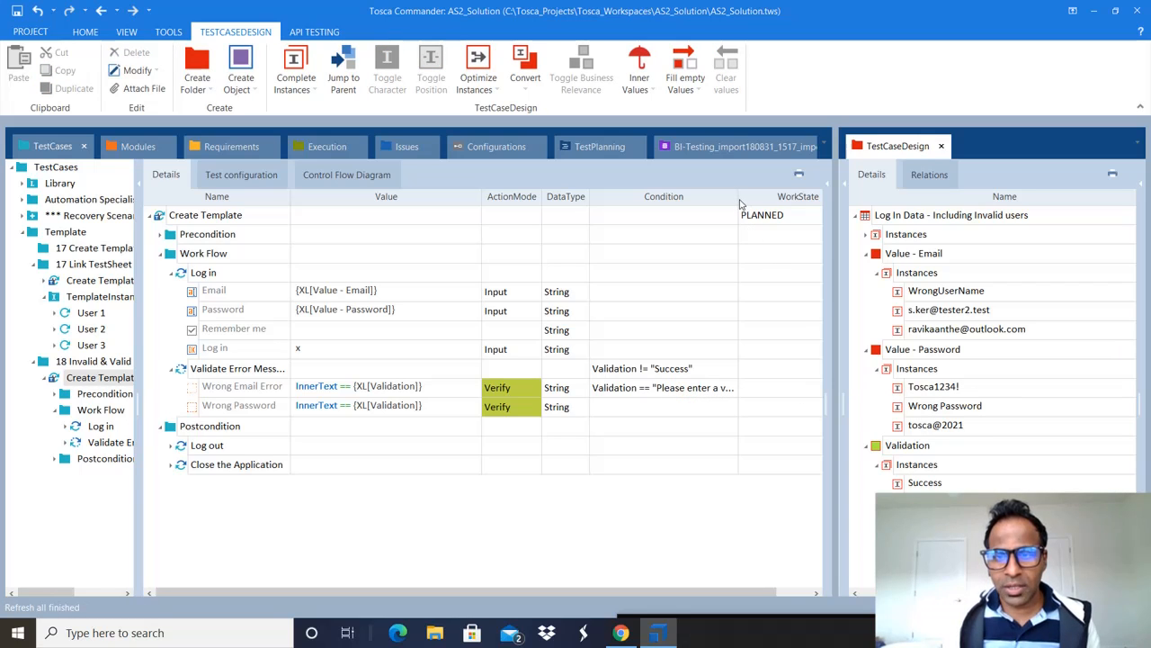
Step: Widen the Condition column and condition Wrong Password on the unsuccessful-login Validation instance
left_click_drag(740, 203, 800, 204)
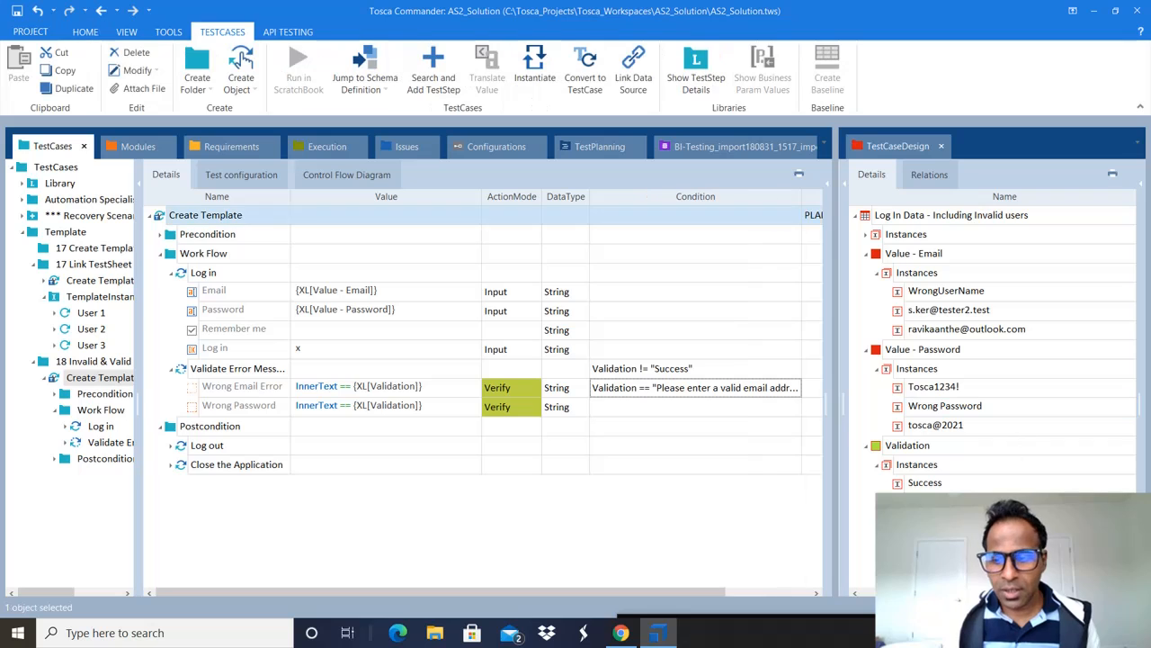
left_click(944, 521)
left_click_drag(945, 521, 697, 415)
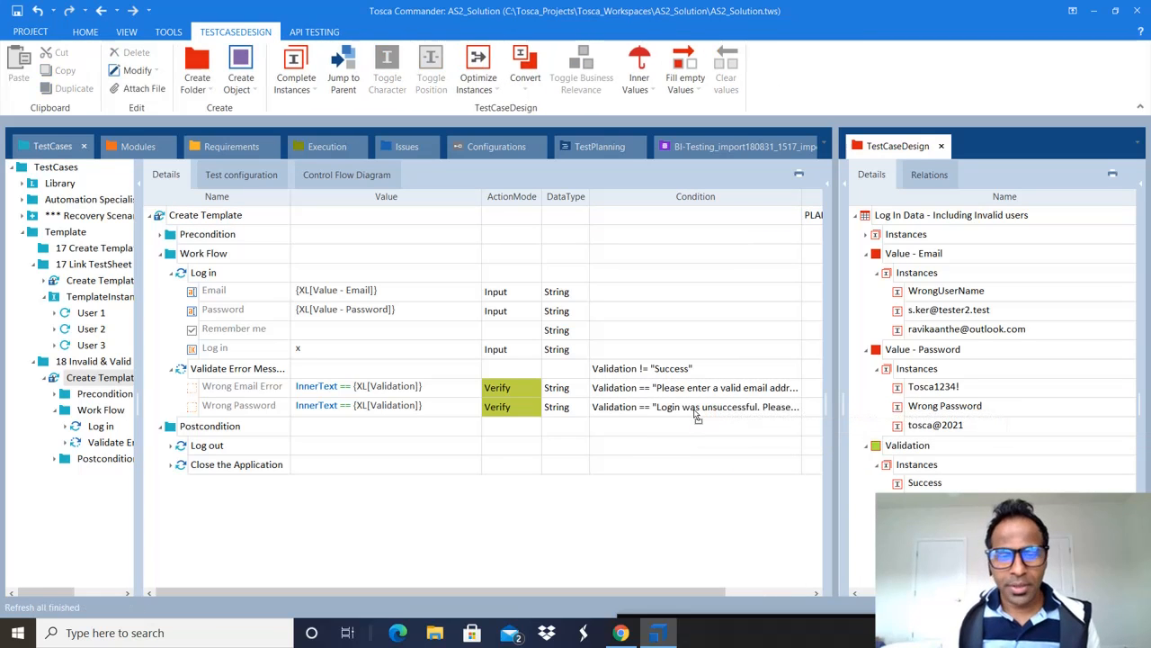
left_click(718, 376)
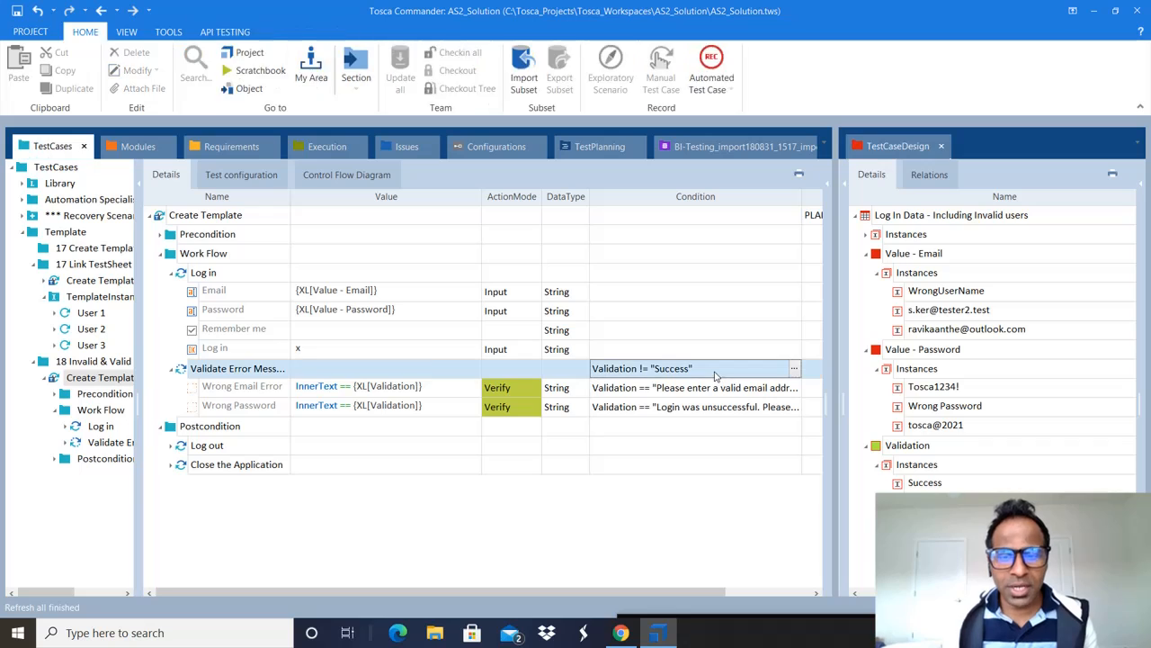
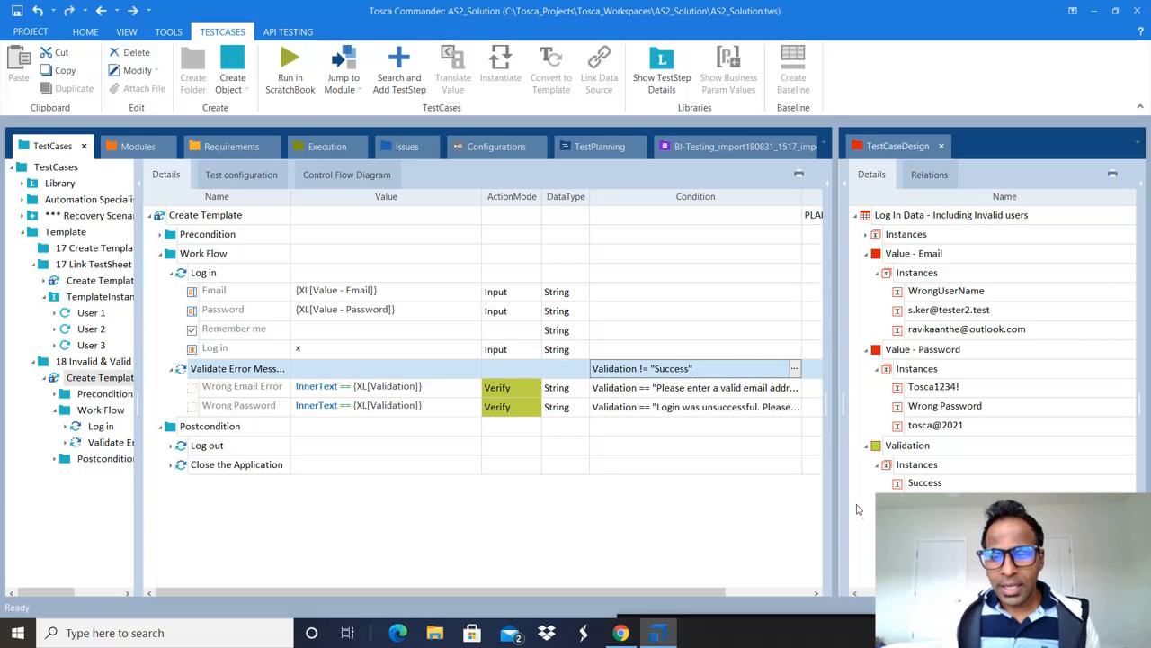
Step: Review the Wrong Email Error condition and select the Wrong Password step
left_click(918, 530)
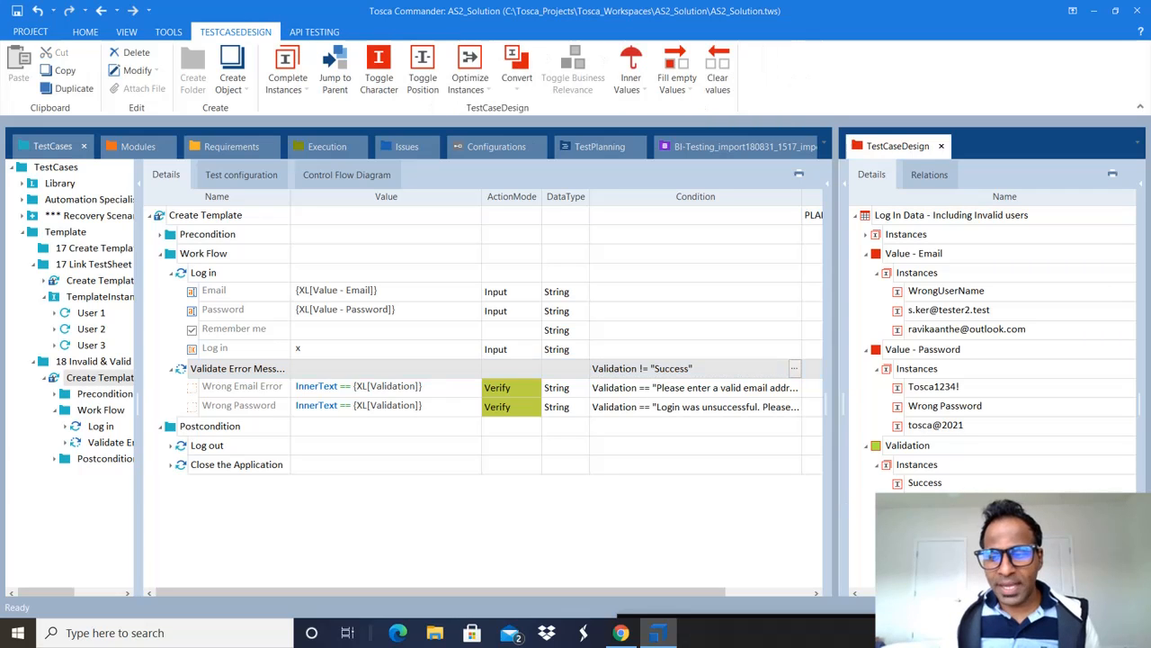
left_click(650, 394)
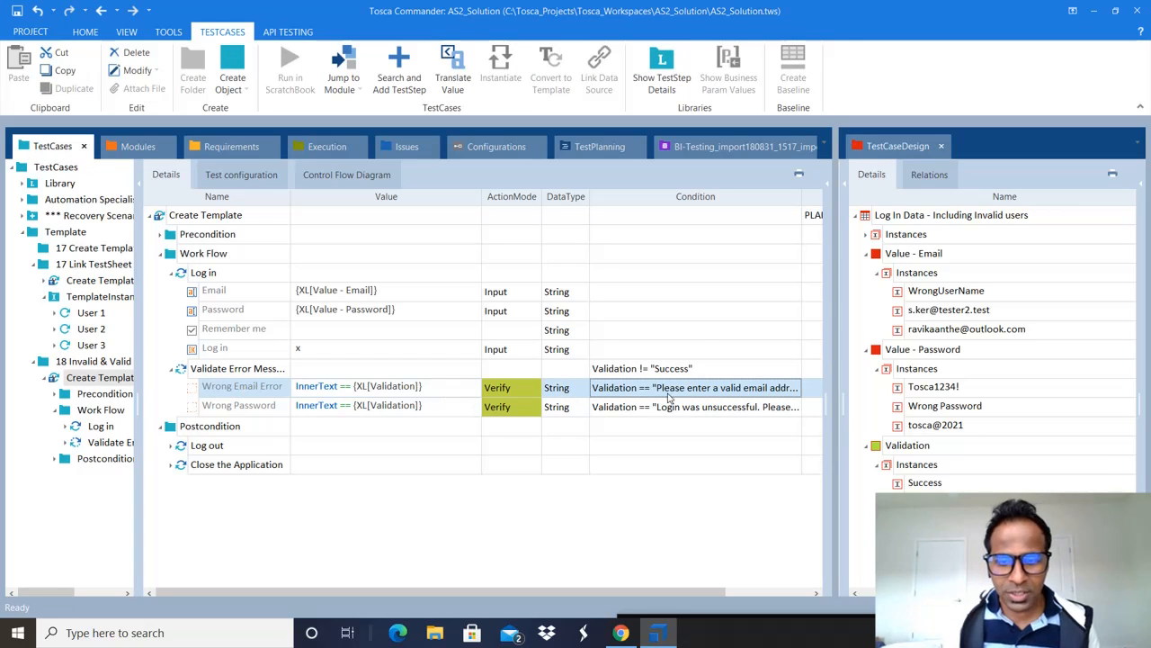
left_click(953, 502)
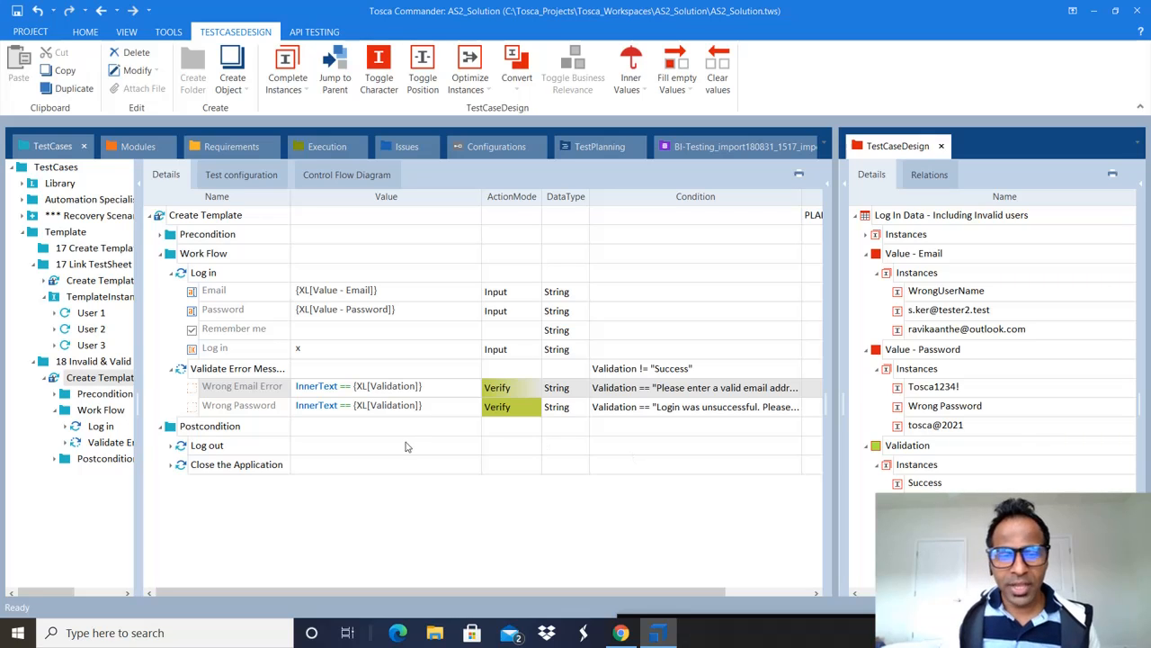
left_click(235, 407)
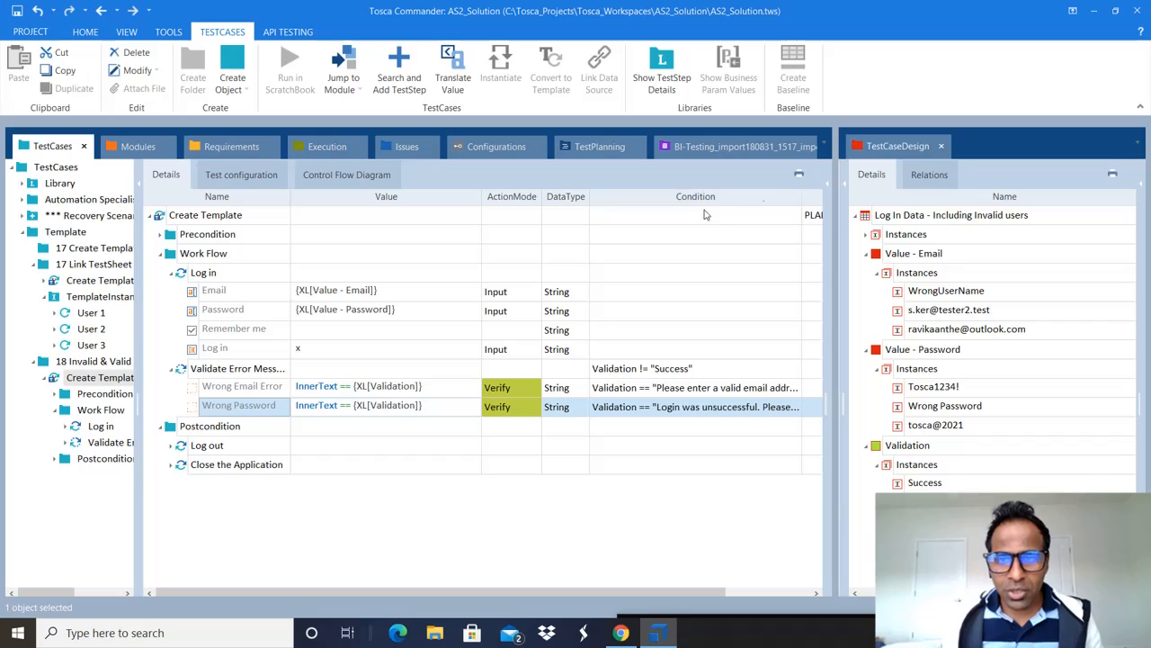
Step: Show the WorkState column in the steps grid using the column chooser
left_click(780, 596)
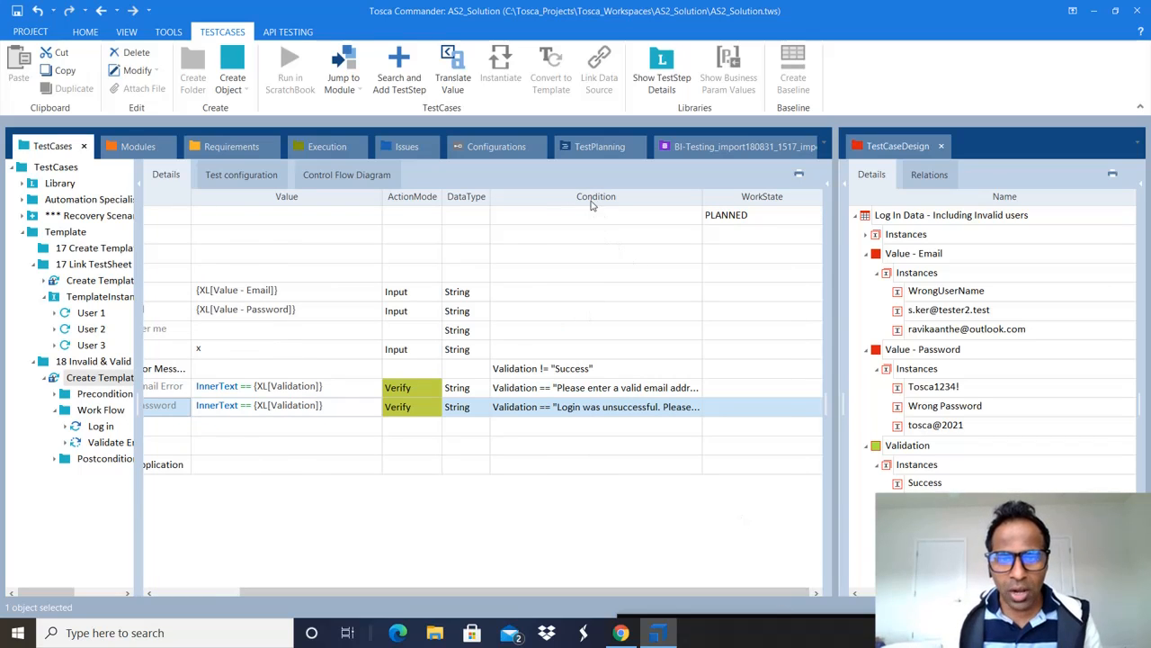
right_click(760, 206)
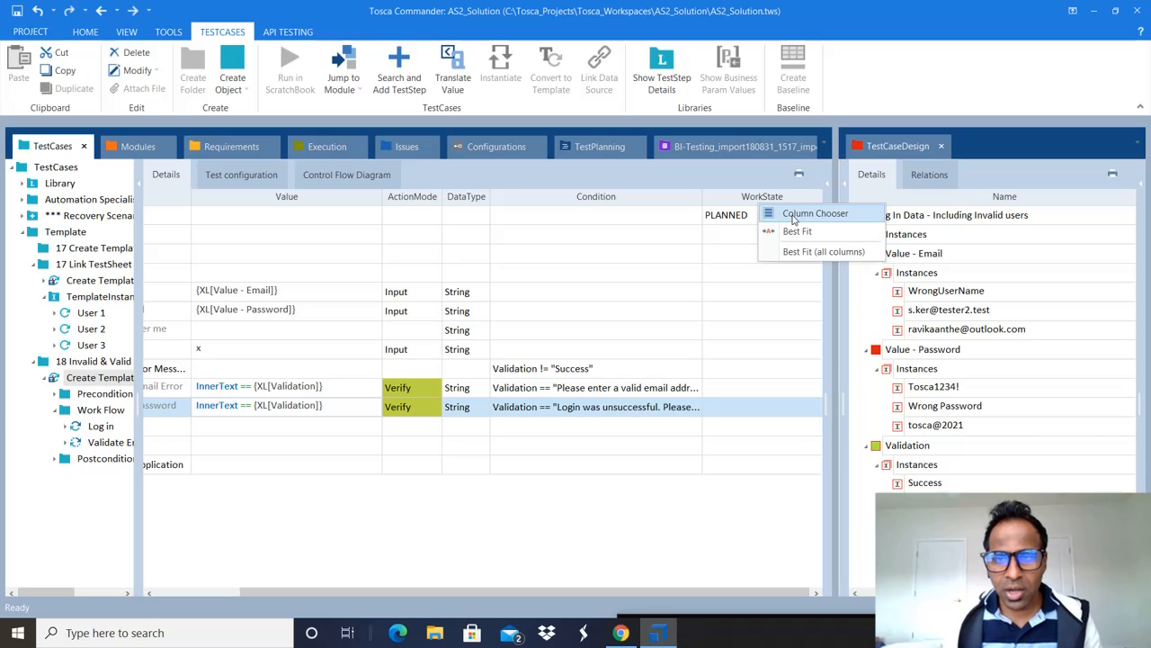
left_click(793, 215)
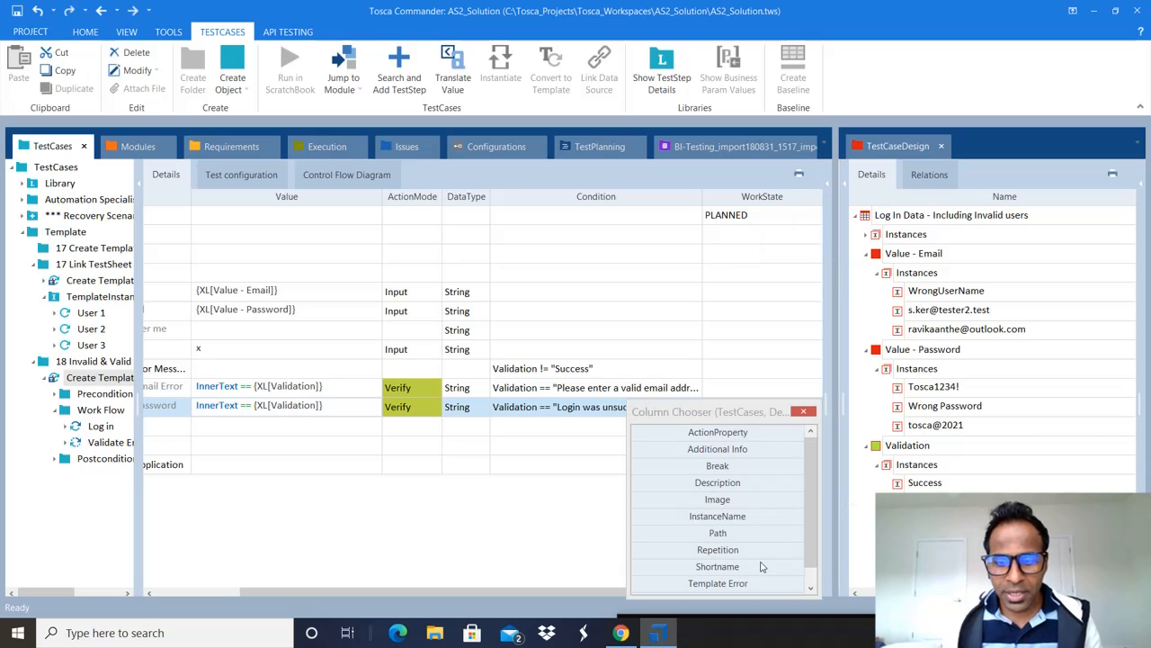
left_click(815, 514)
mouse_move(815, 515)
left_mouse_down()
mouse_move(817, 544)
mouse_move(817, 499)
left_mouse_up()
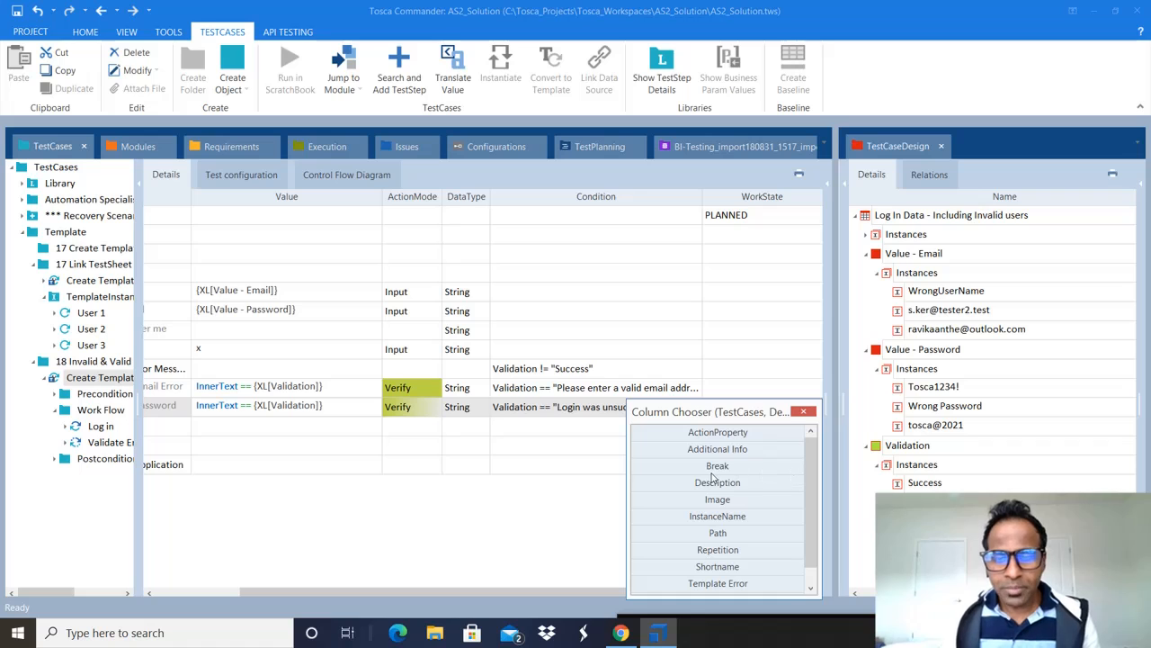
left_click(807, 414)
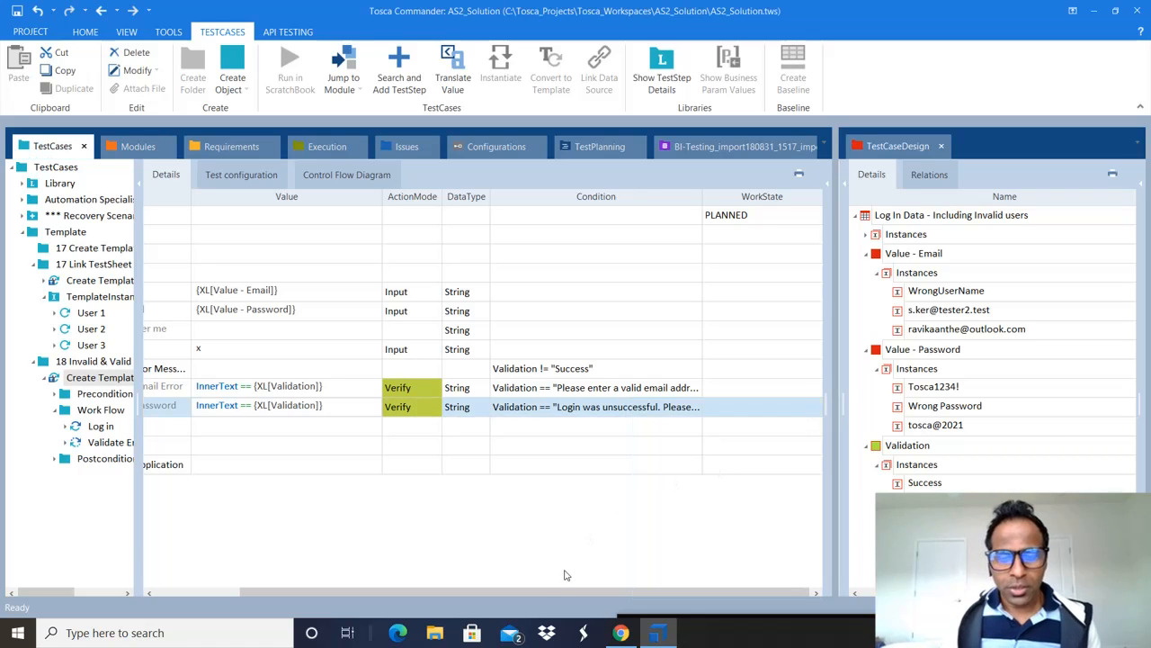
left_click_drag(552, 590, 403, 595)
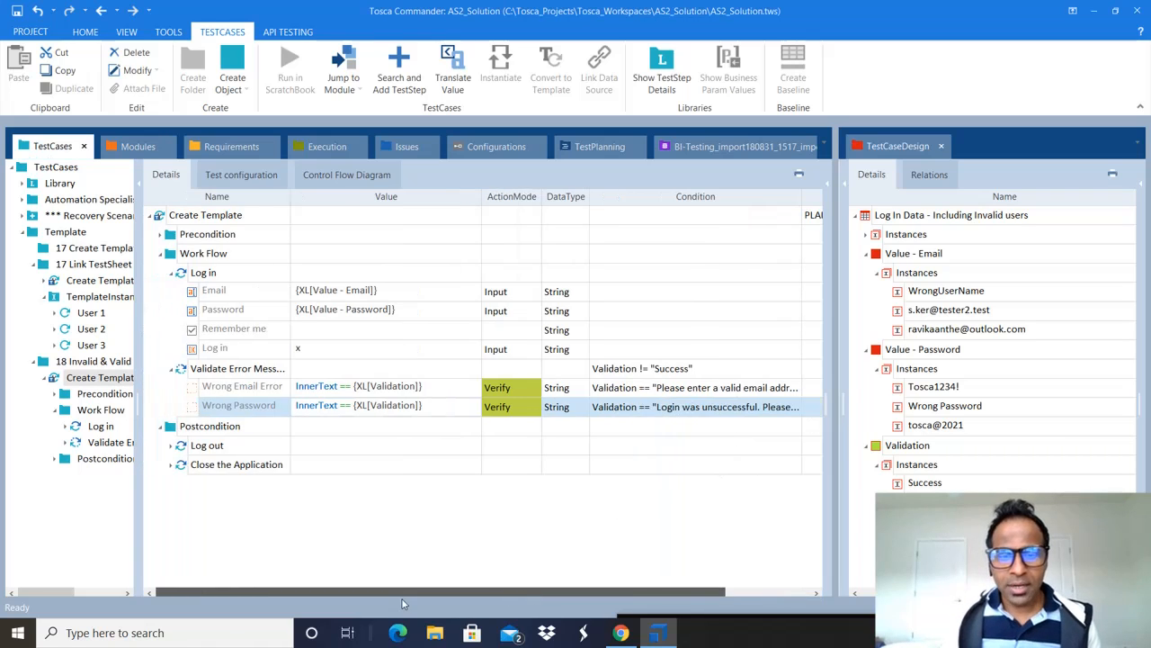
Step: Drag the Success instance onto Log out, setting its condition to Validation == "Success"
left_click(681, 370)
left_click(704, 407)
left_click(661, 446)
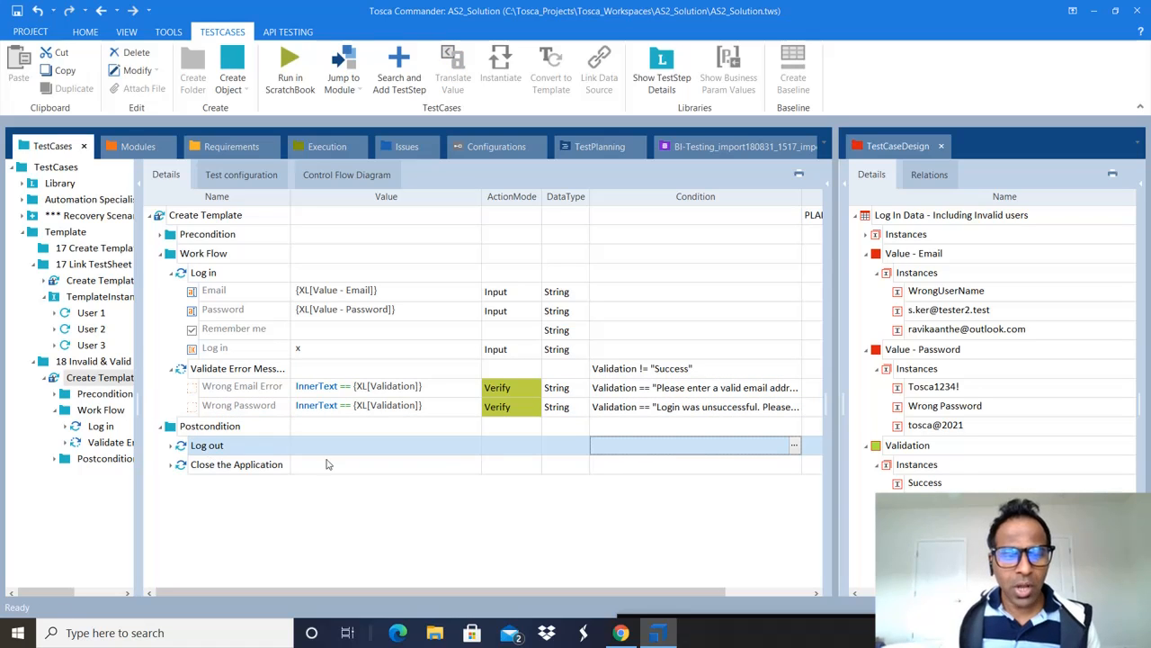
left_click(644, 432)
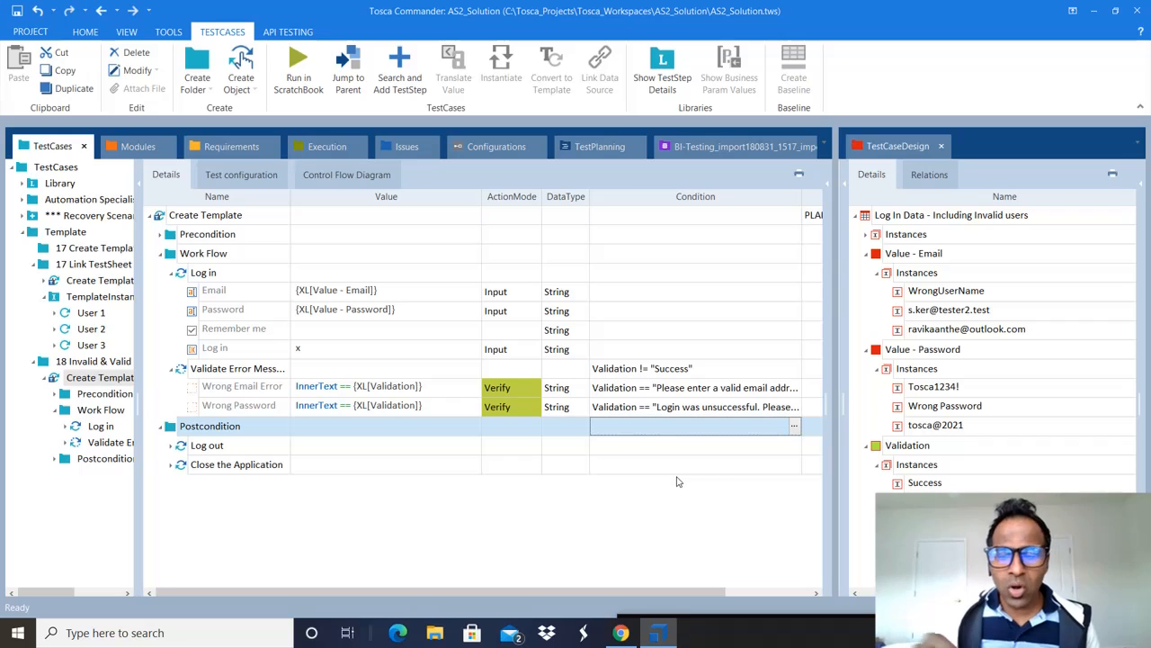
left_click(904, 486)
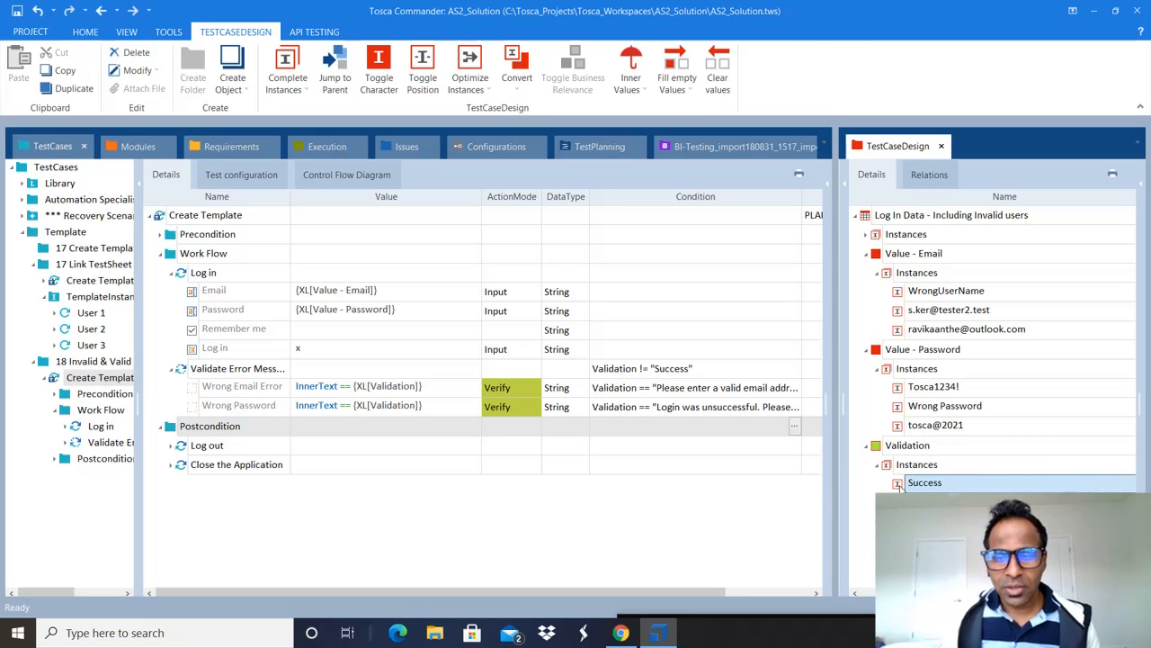
left_click_drag(901, 487, 646, 450)
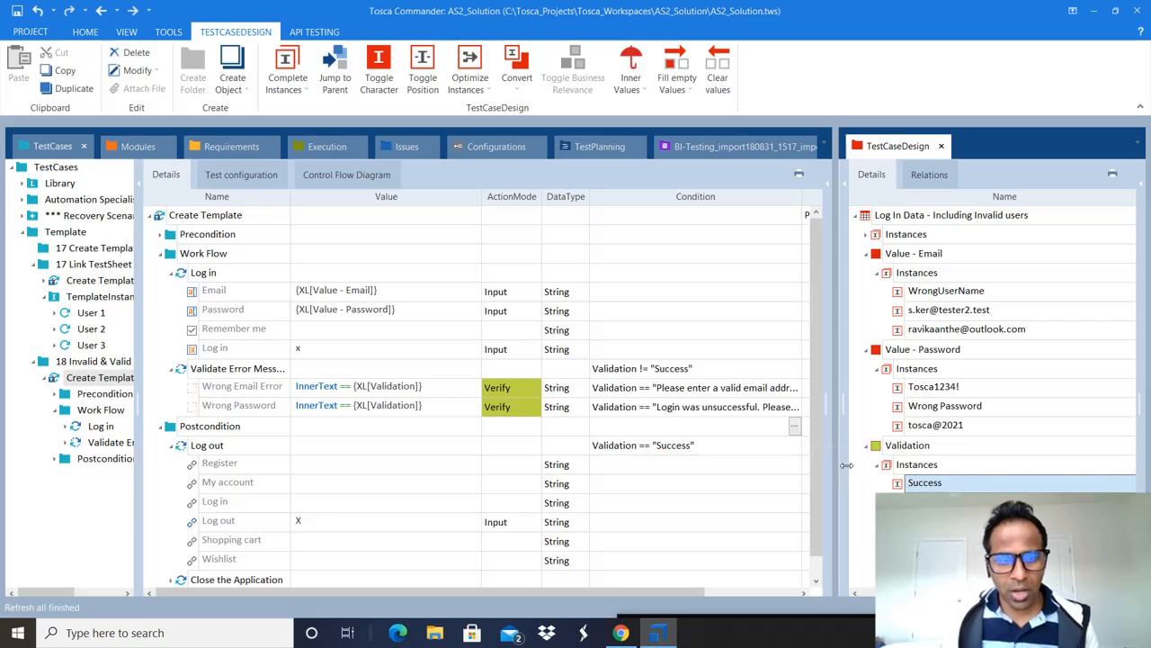
left_click_drag(817, 427, 820, 497)
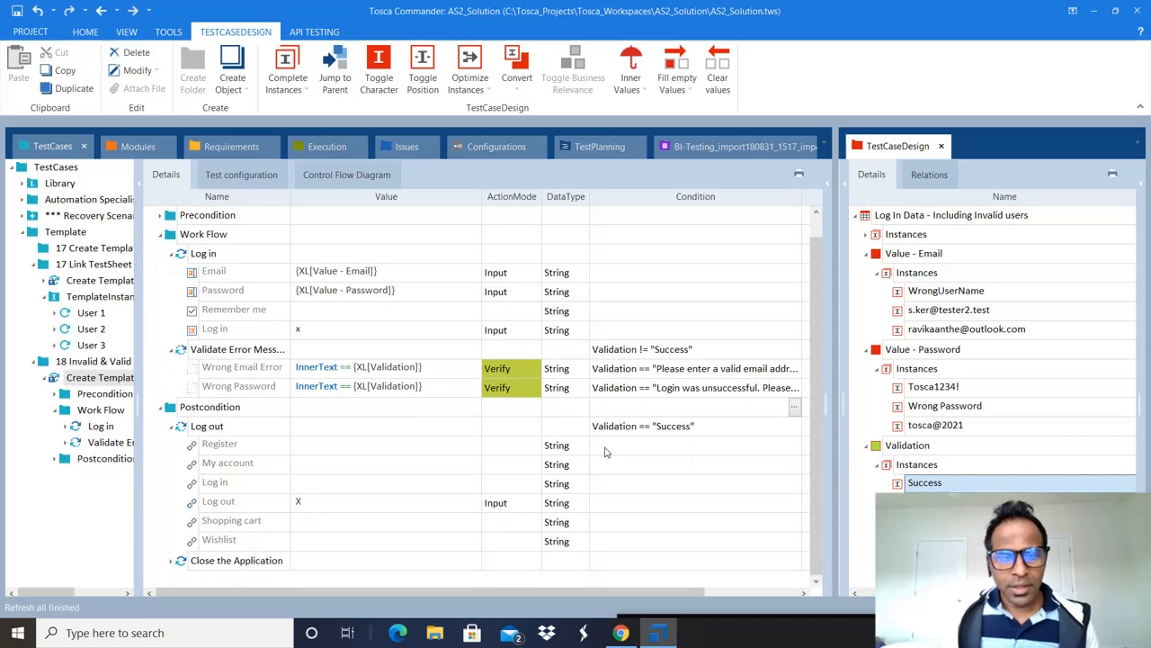
left_click(407, 432)
left_click(707, 430)
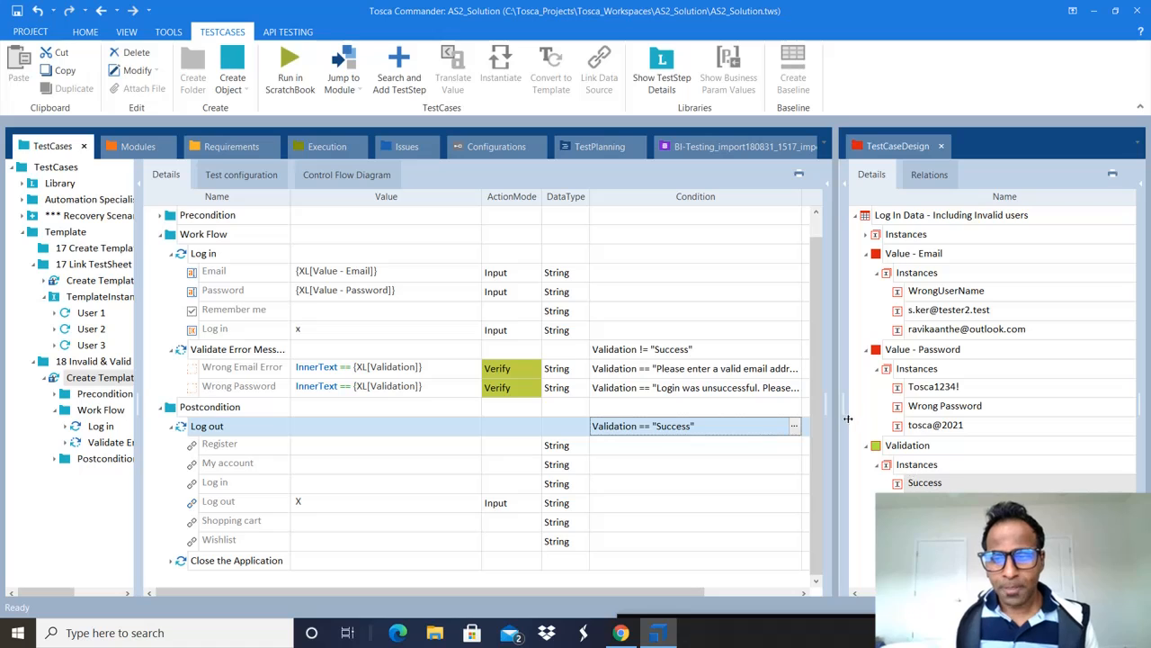
left_click_drag(836, 418, 715, 418)
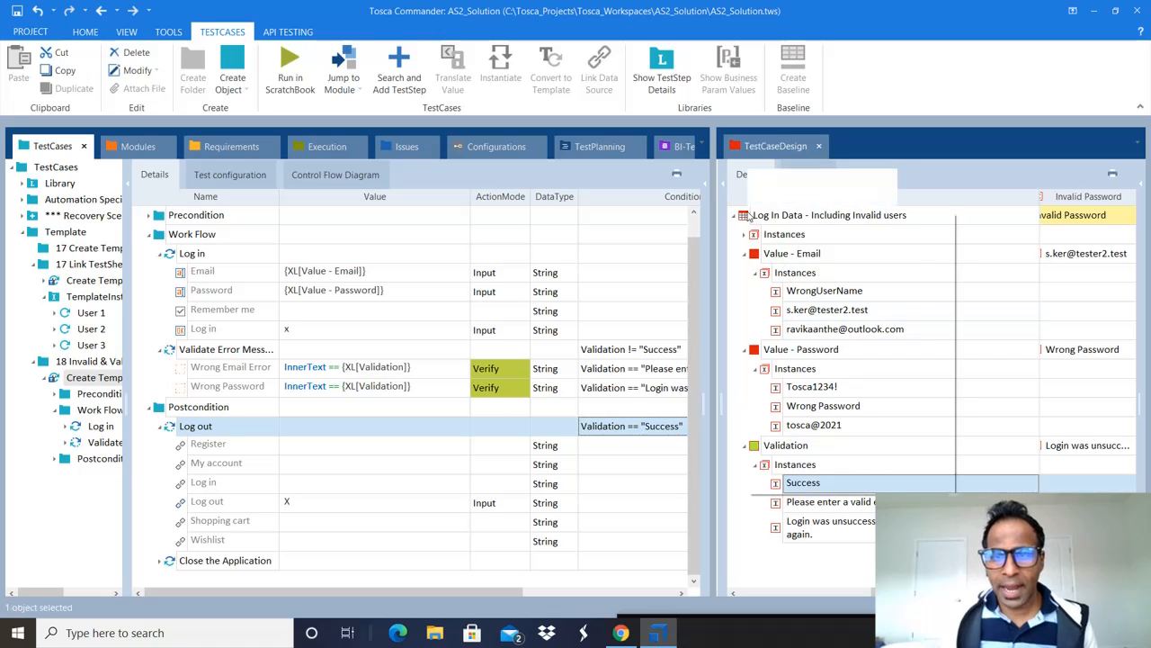
right_click(753, 216)
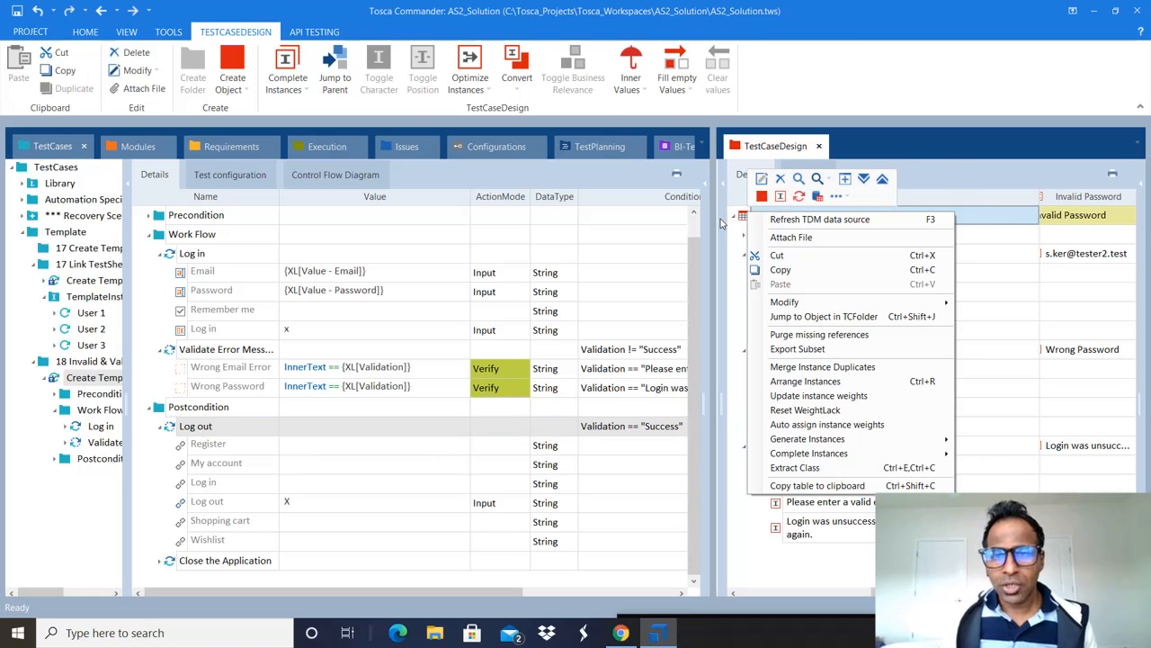
left_click(720, 222)
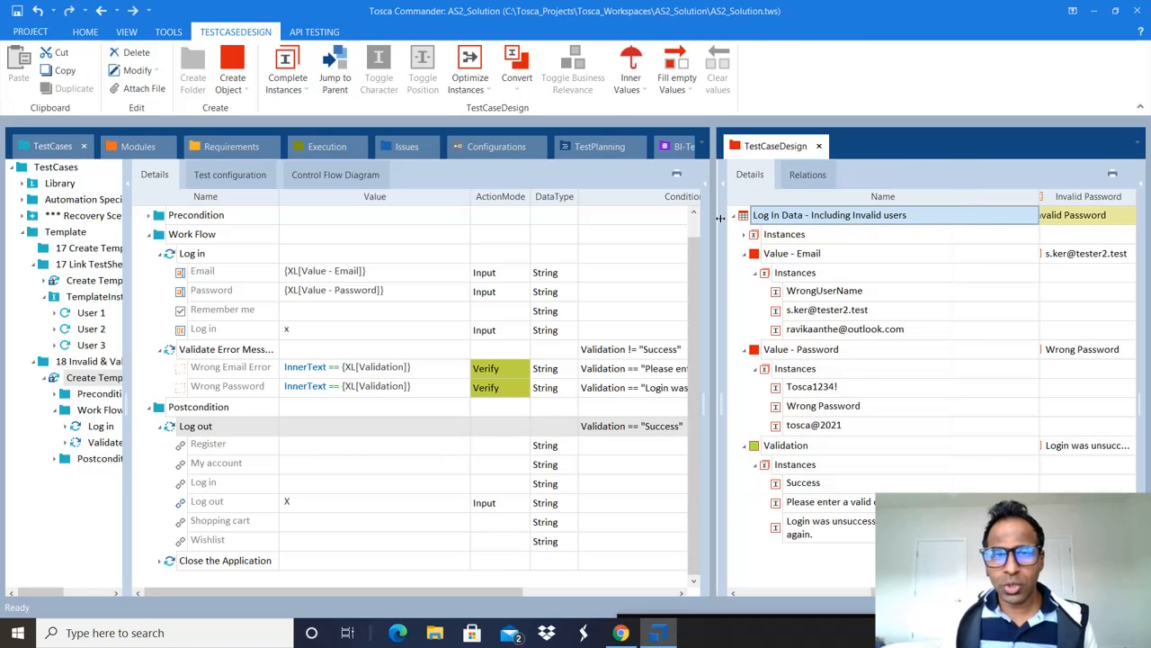
left_click(759, 353)
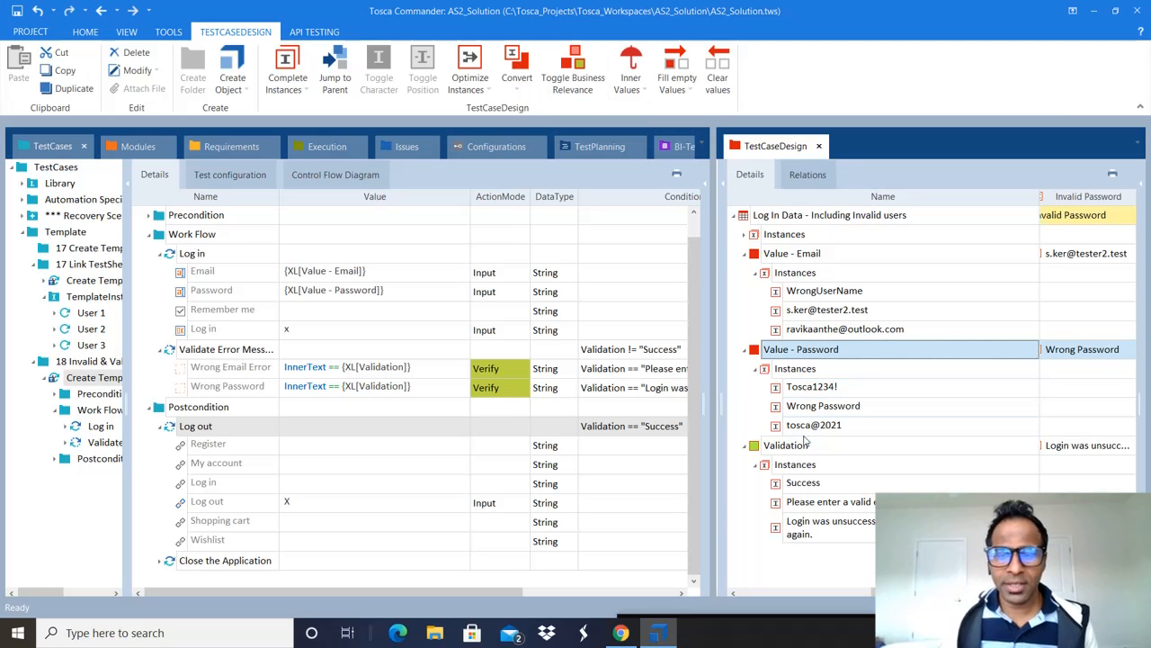
left_click(755, 452)
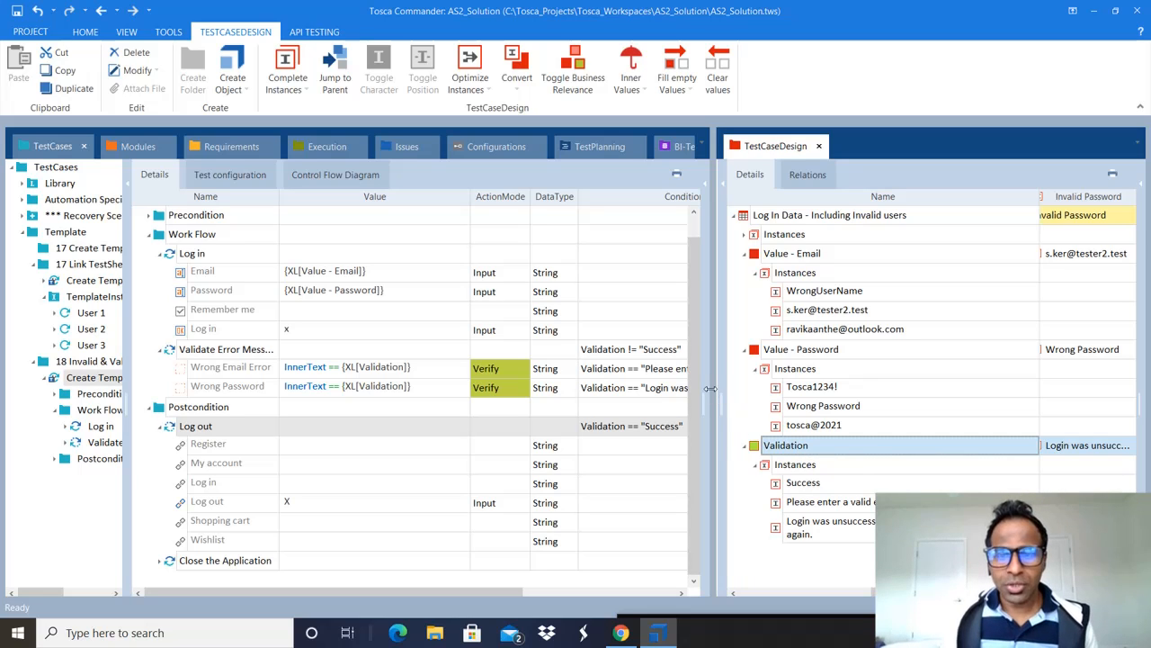
left_click_drag(710, 389, 844, 386)
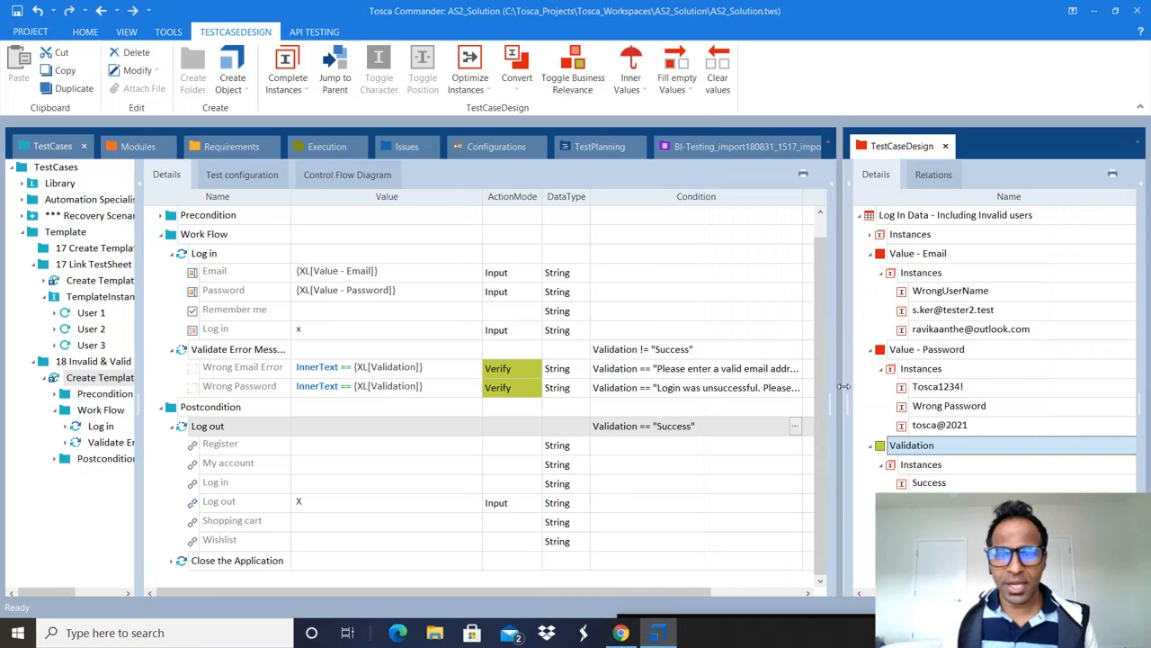
Step: Review the Validate Error Messages, Wrong Email Error, Wrong Password and Log out conditions
left_click(389, 349)
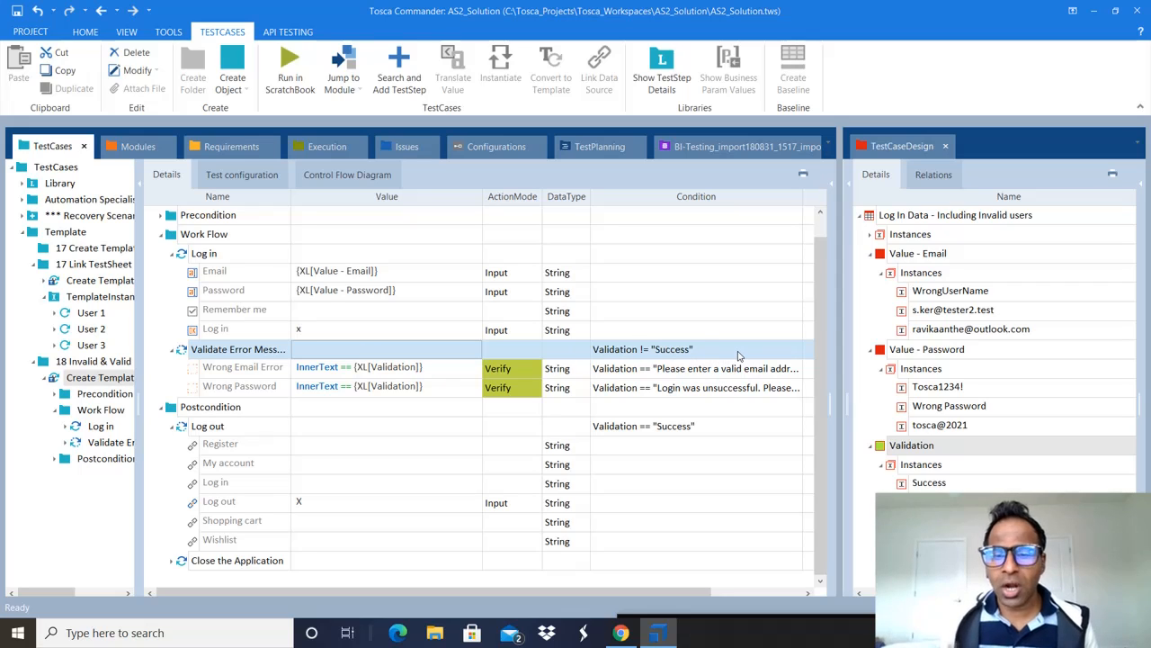
left_click(599, 374)
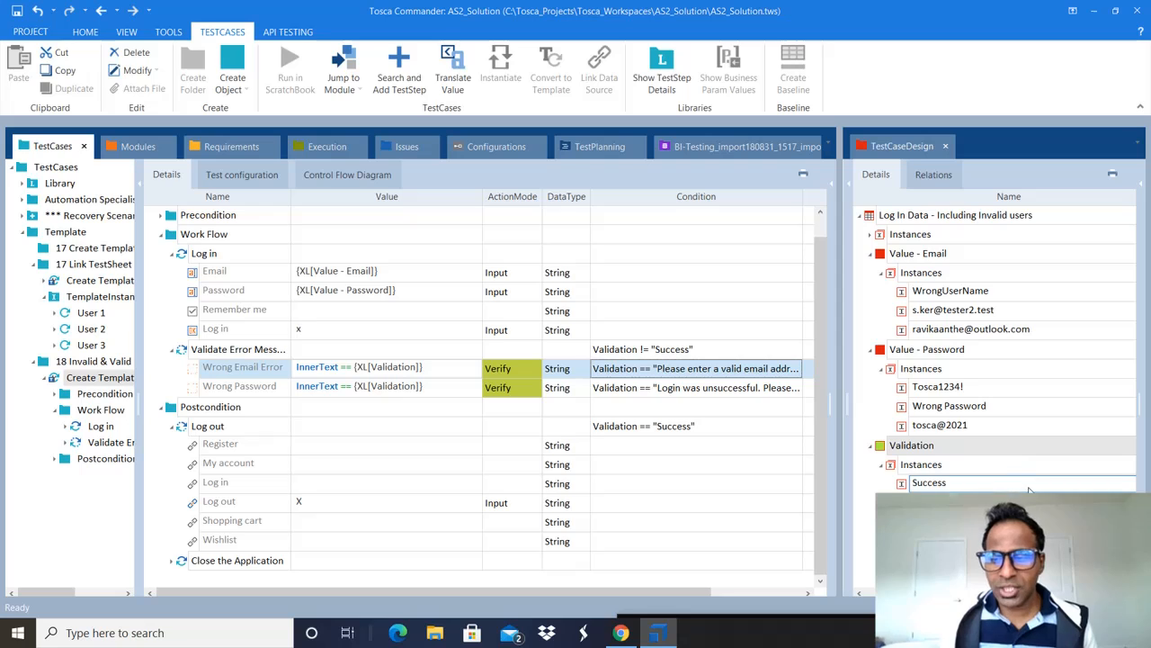
left_click(953, 503)
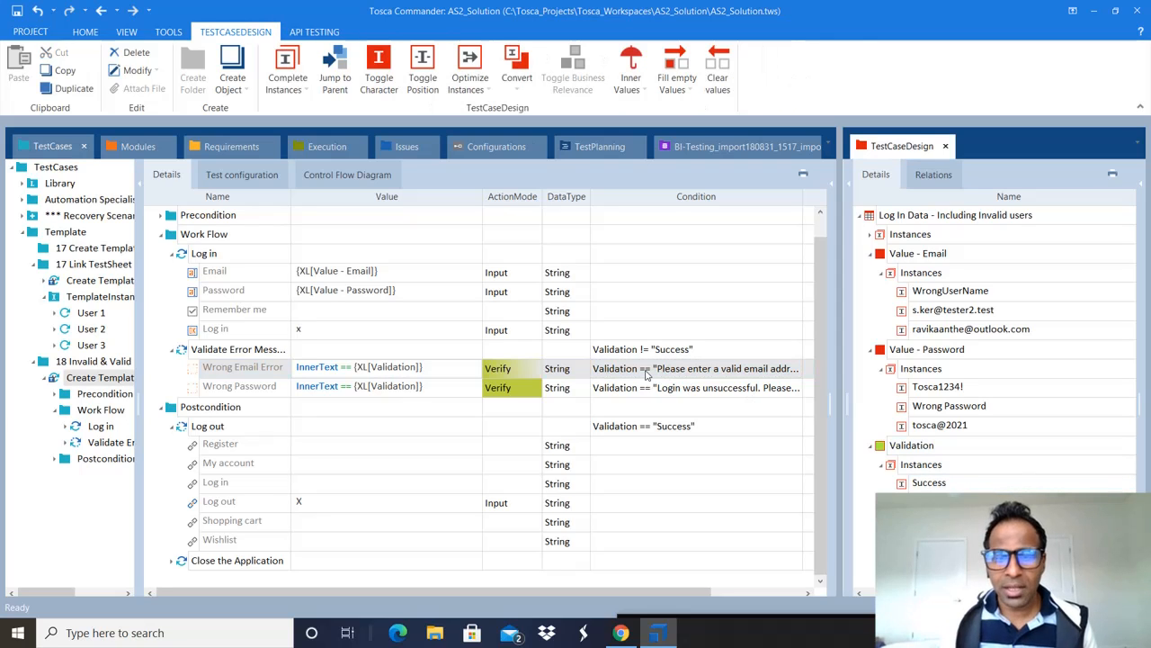
left_click(241, 369)
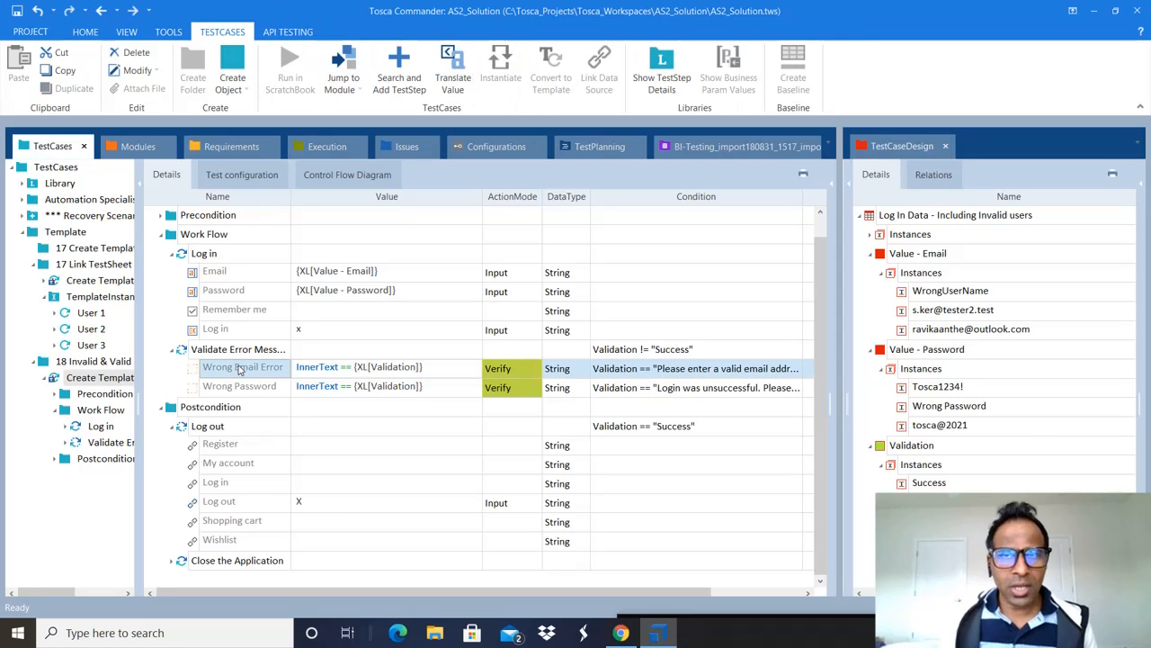
left_click(519, 392)
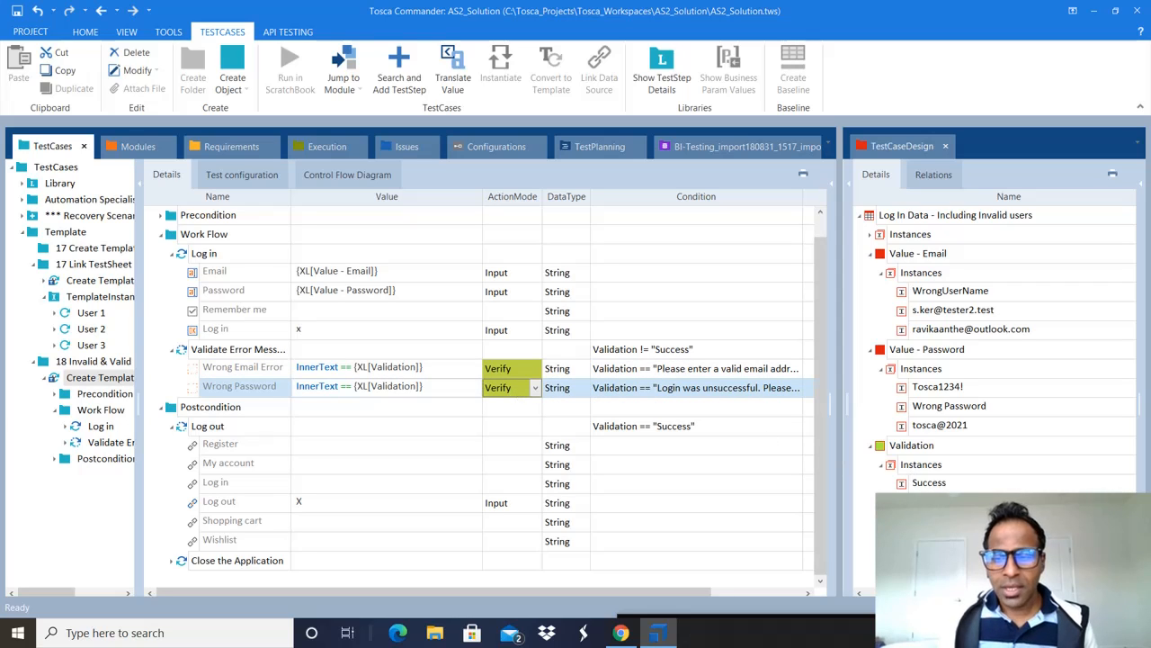
left_click(953, 521)
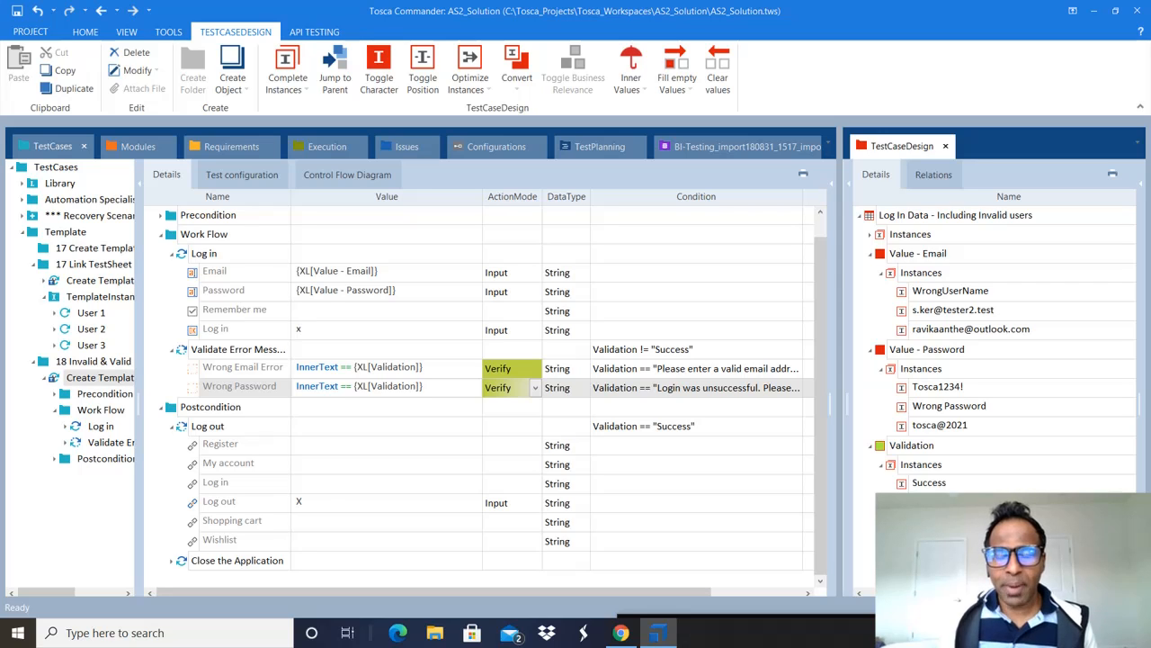
left_click(570, 394)
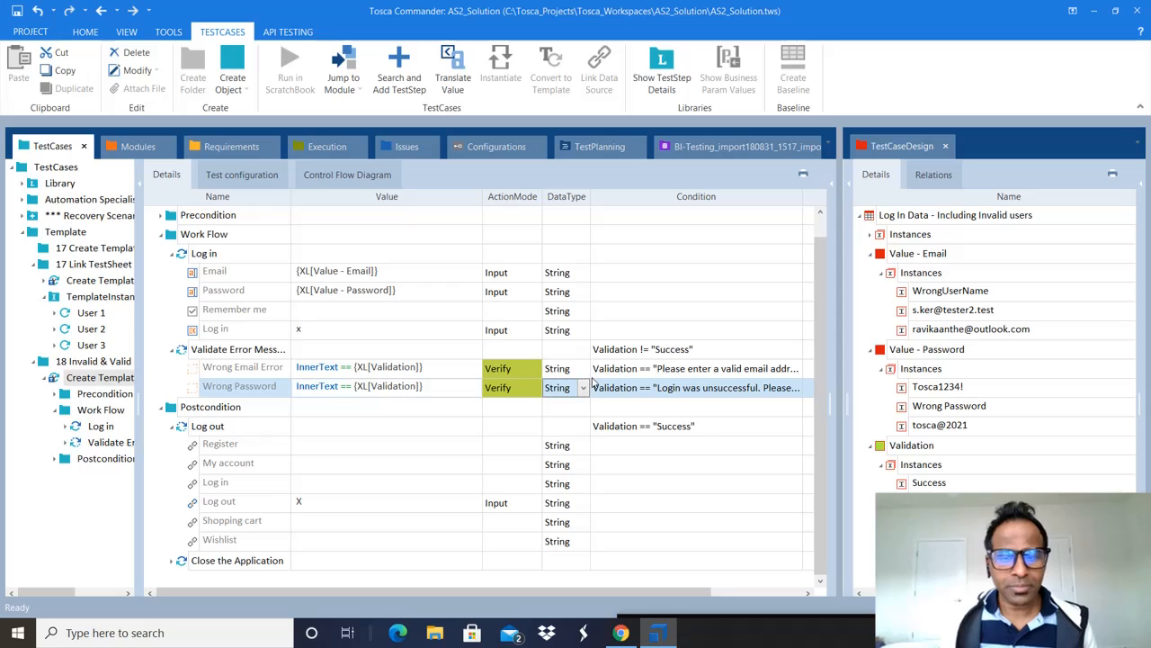
left_click(700, 429)
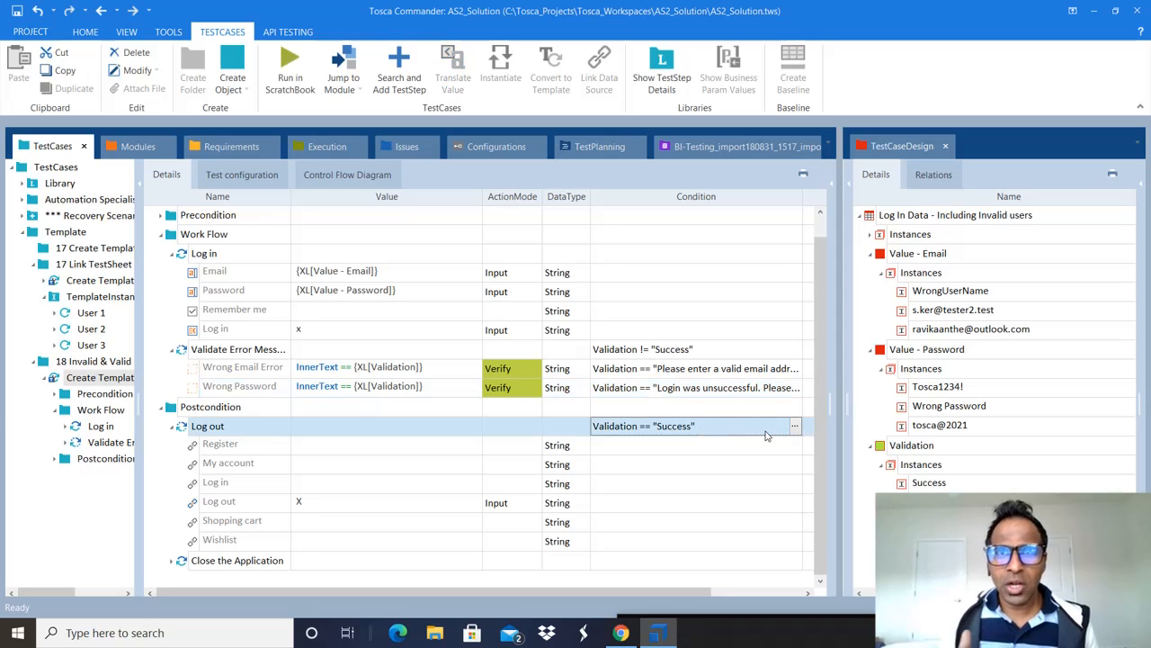
Step: Select the Success instance in TestCaseDesign and save the project
left_click(903, 485)
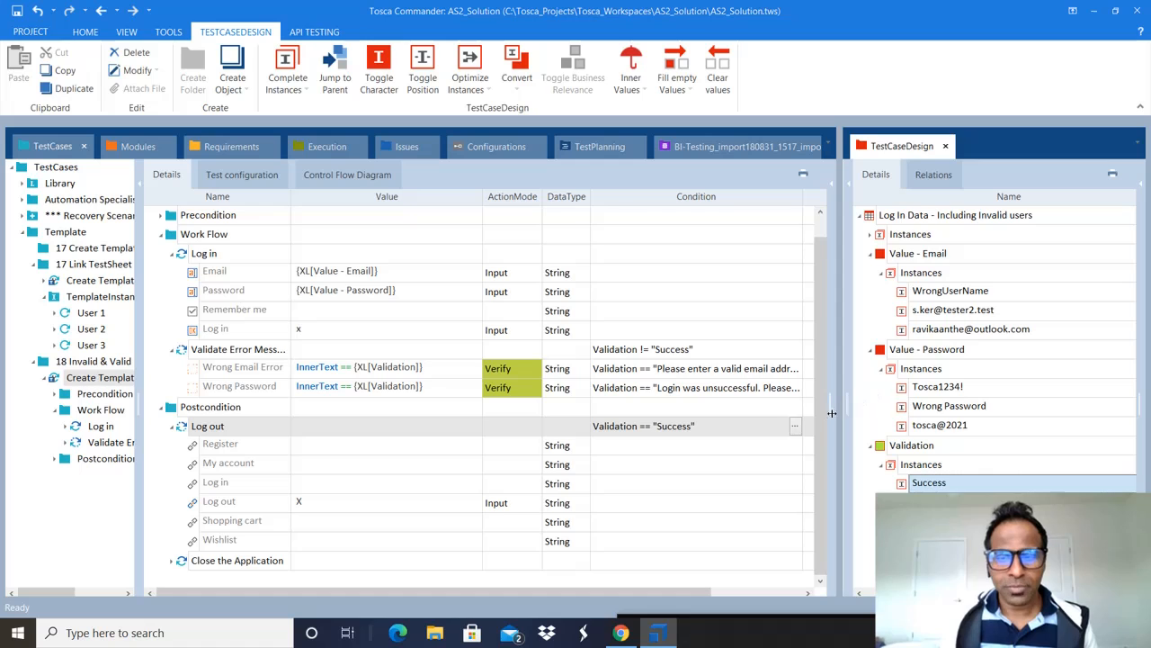
scroll(823, 410, "up", 1)
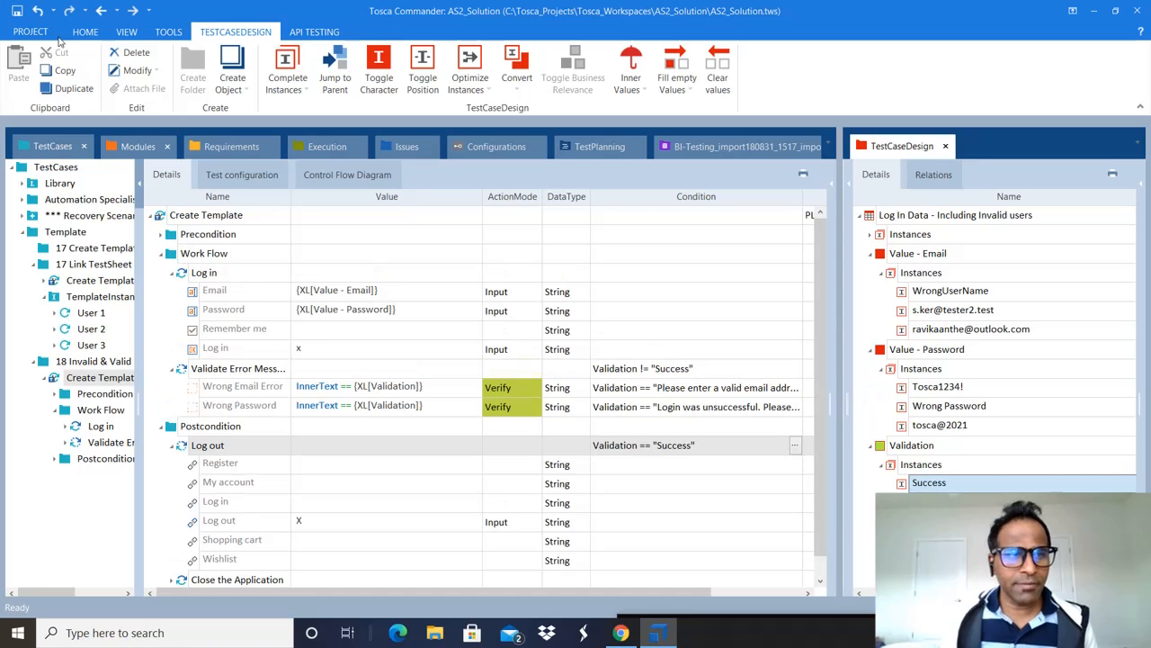
left_click(16, 11)
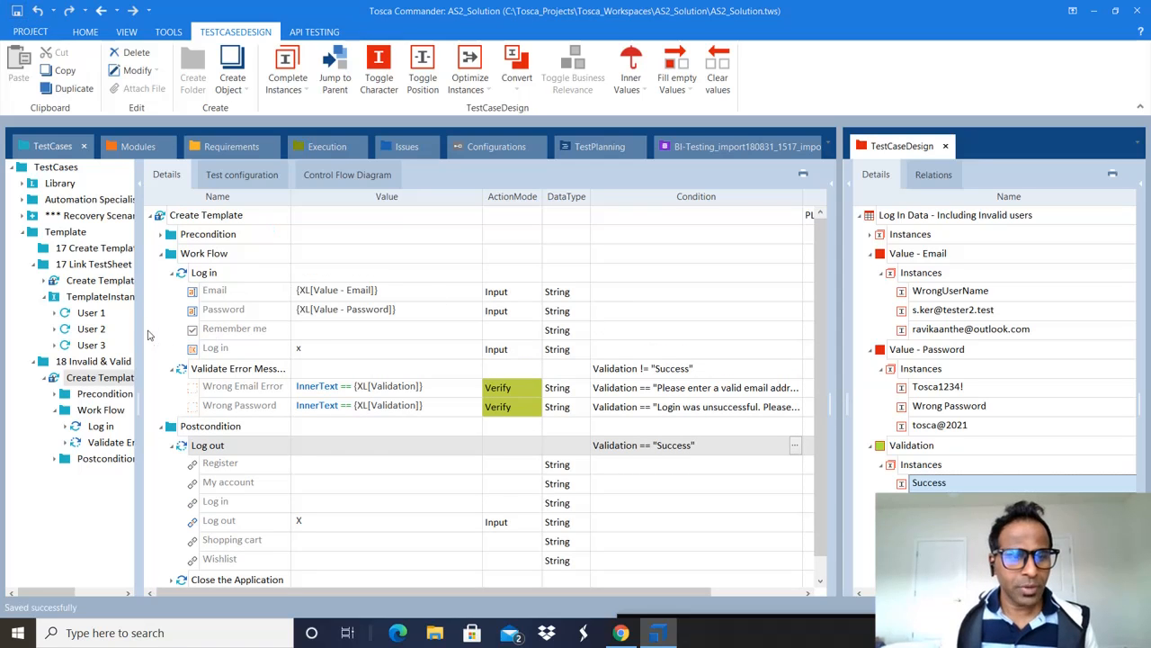
Step: Resize the test-case tree and close the TestCaseDesign data
left_click_drag(140, 313, 463, 337)
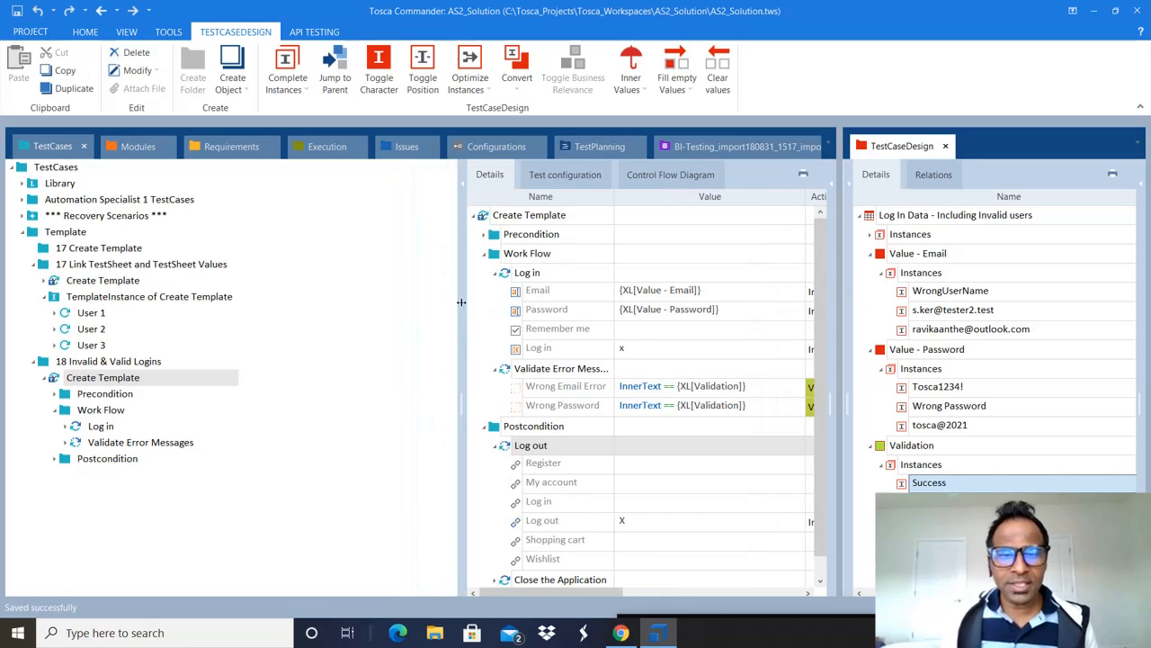
left_click_drag(462, 308, 311, 314)
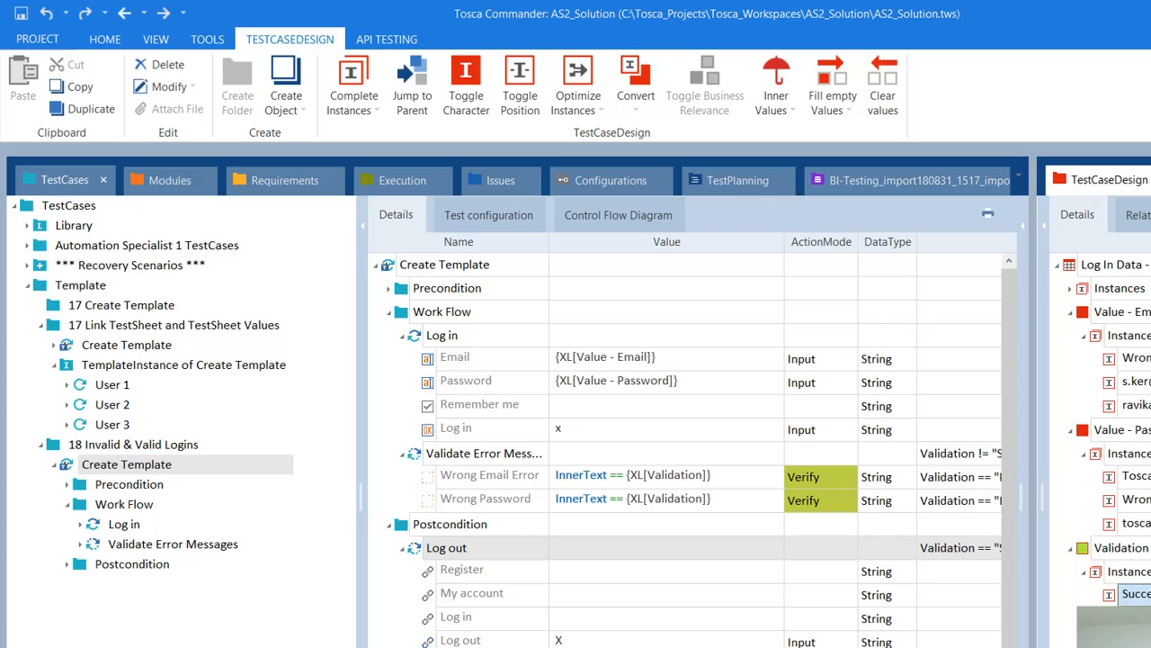
left_click(1150, 180)
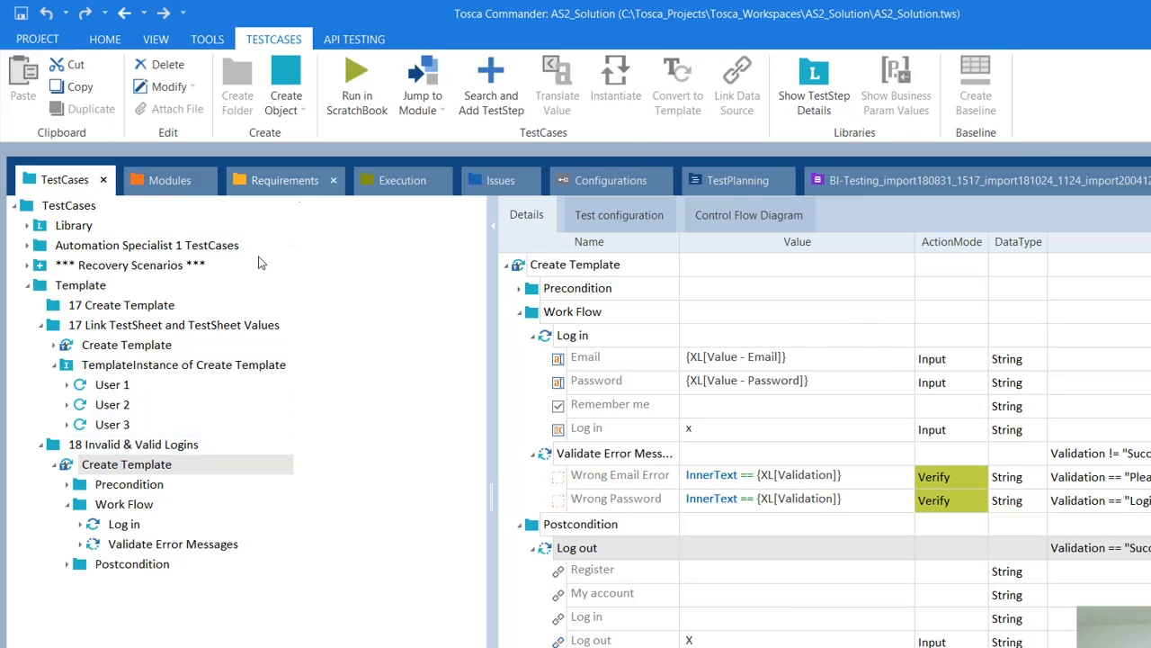
Step: Re-expand Create Template, collapse Work Flow, and review the step conditions
left_click(53, 466)
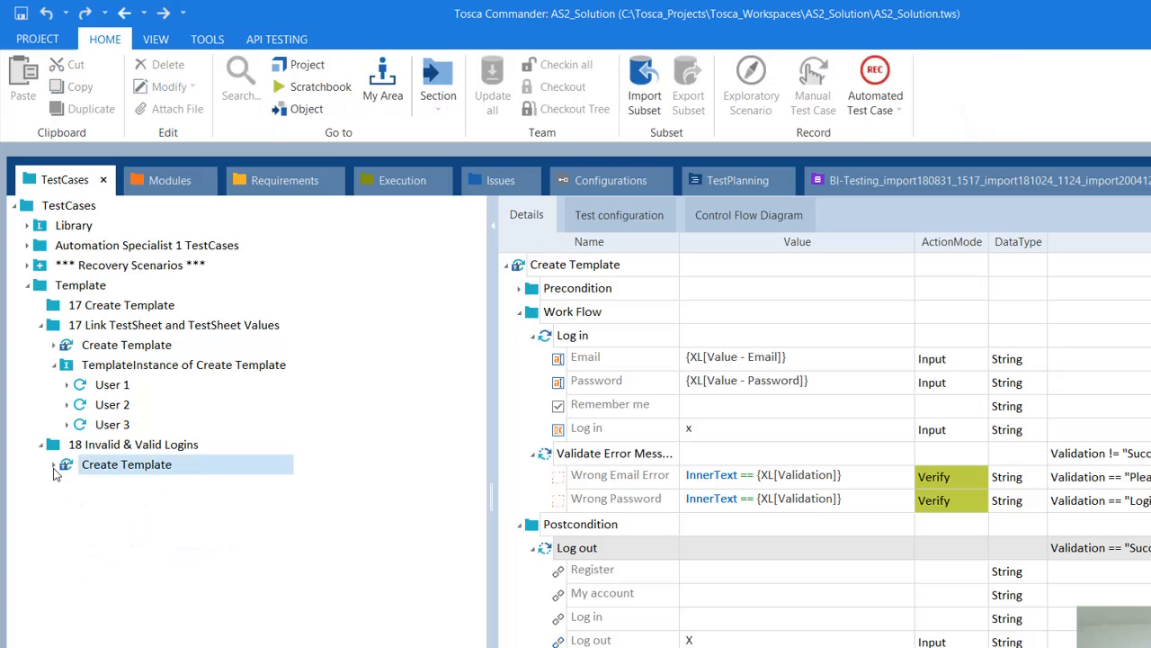
left_click(53, 465)
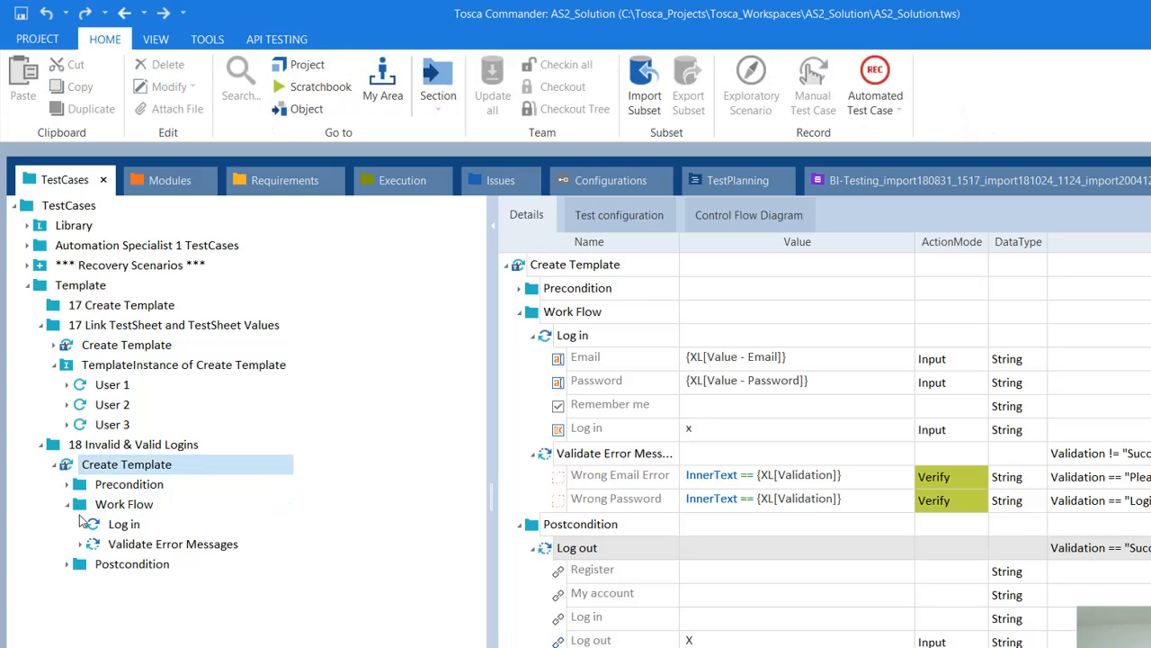
left_click(69, 506)
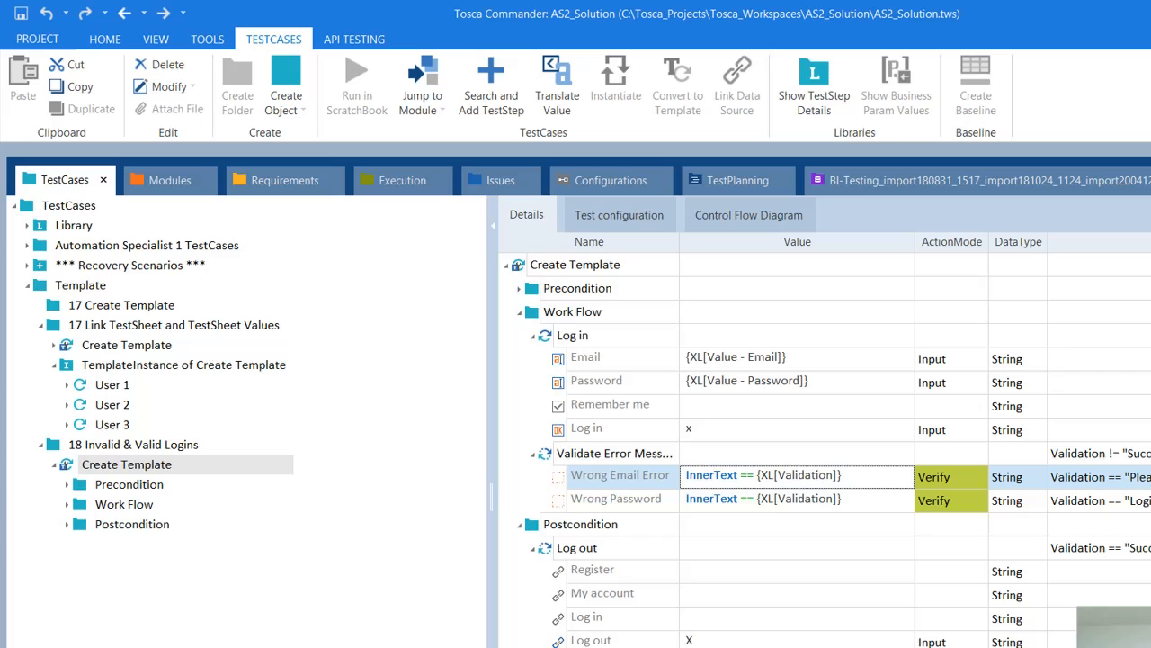
left_click(1102, 453)
left_click(1102, 477)
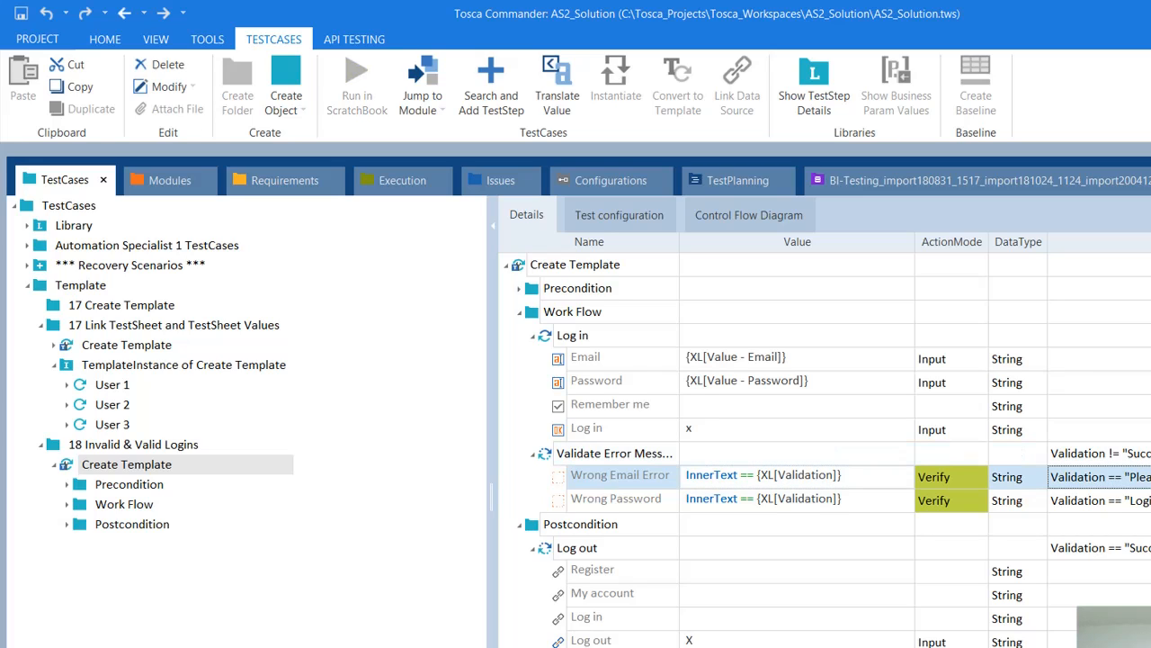
left_click(1102, 525)
Step: Browse the Create list in Create Template's context menu, then dismiss it
left_click(263, 552)
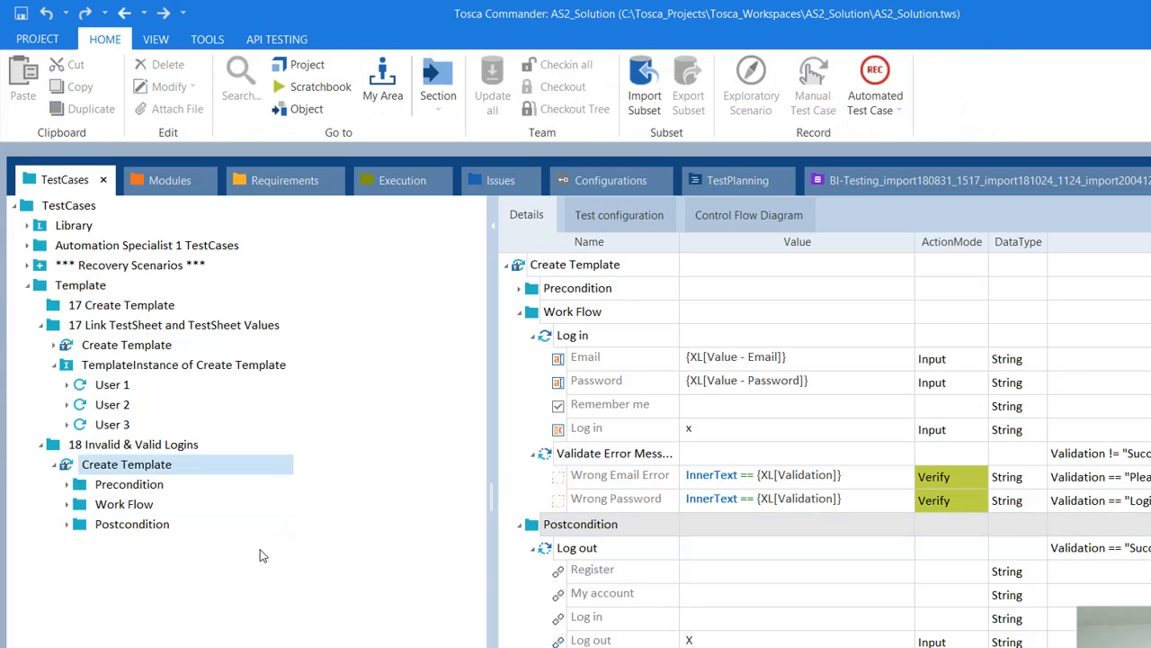
left_click(118, 465)
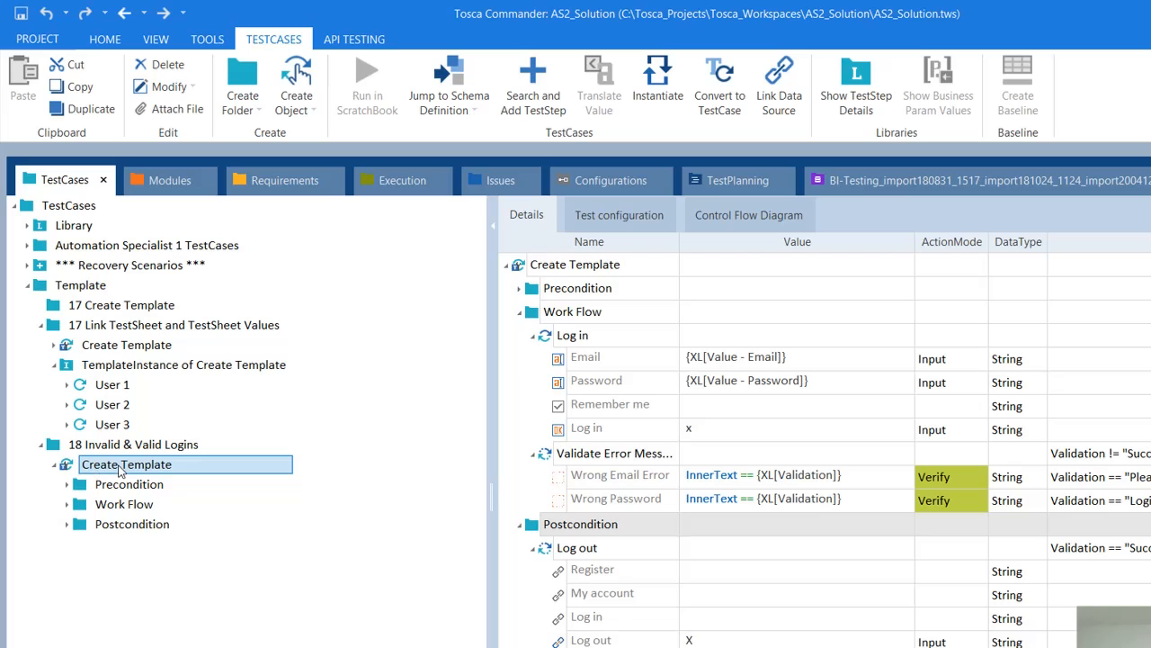
right_click(120, 468)
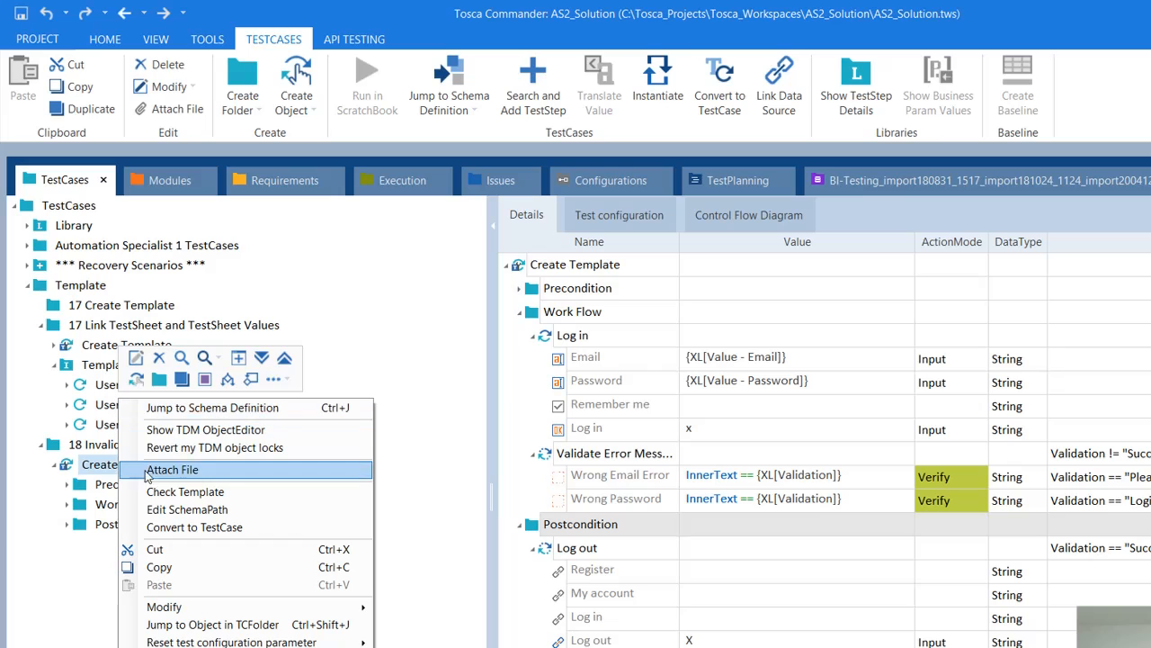
left_click(289, 380)
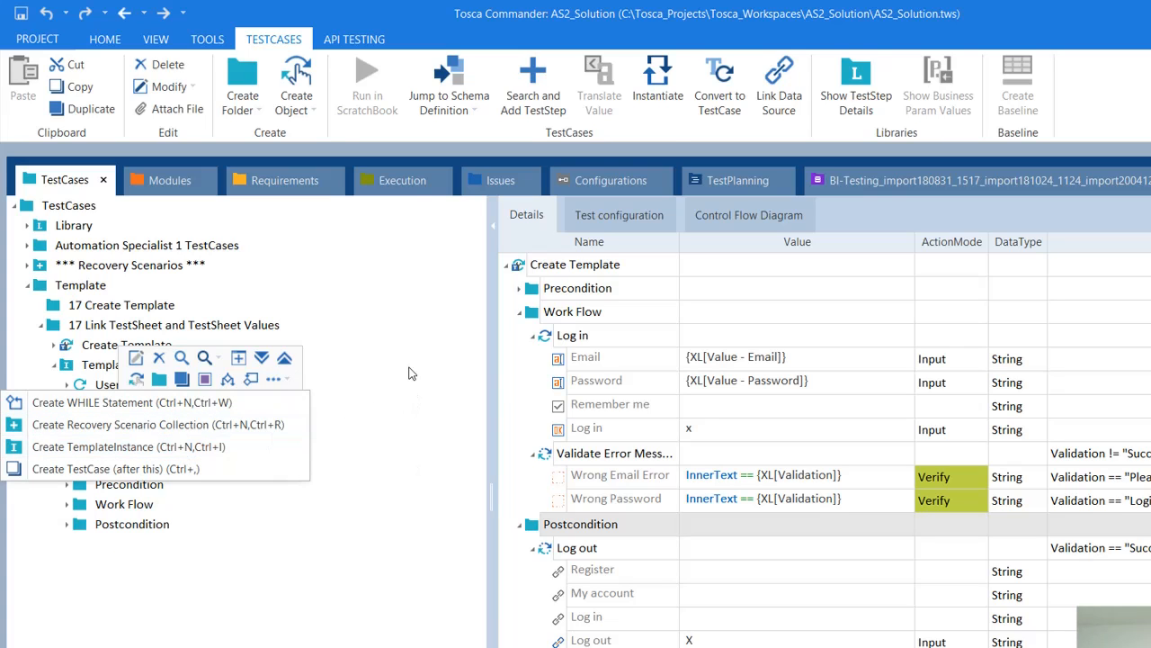
left_click(187, 447)
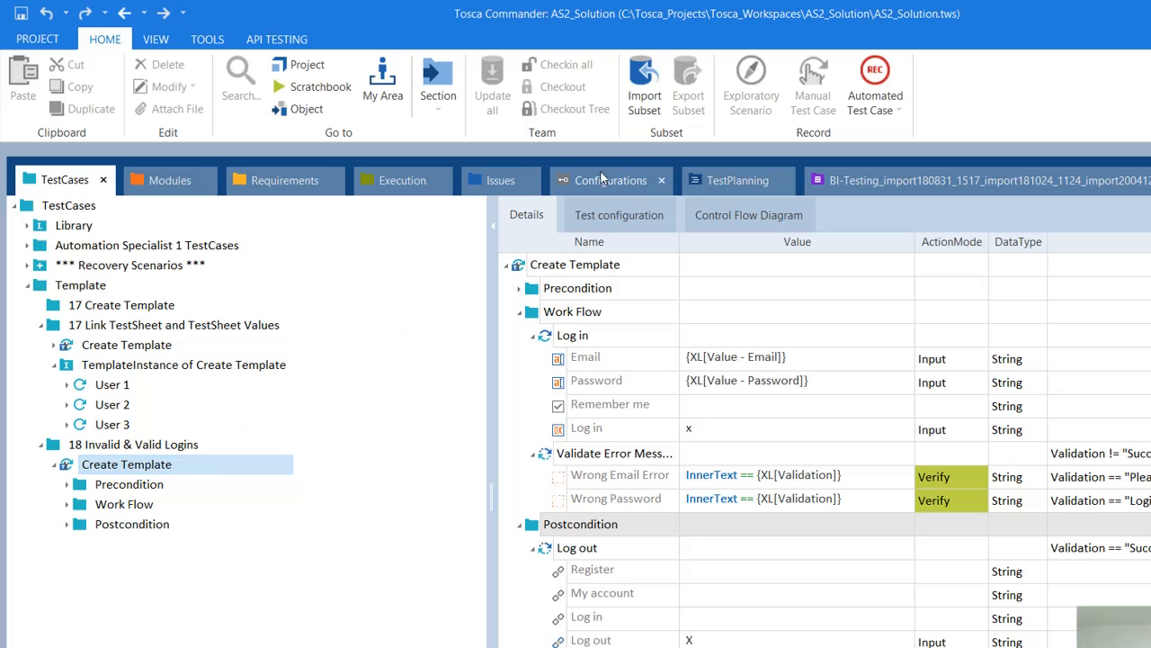
left_click(86, 462)
left_click(81, 446)
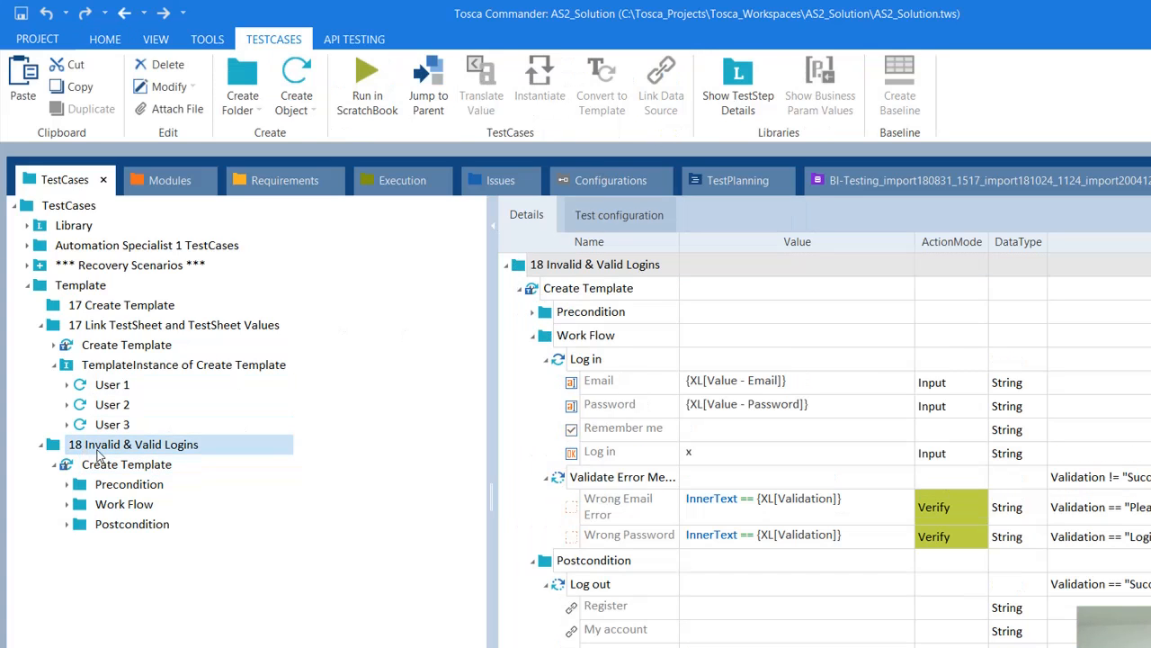
left_click(97, 466)
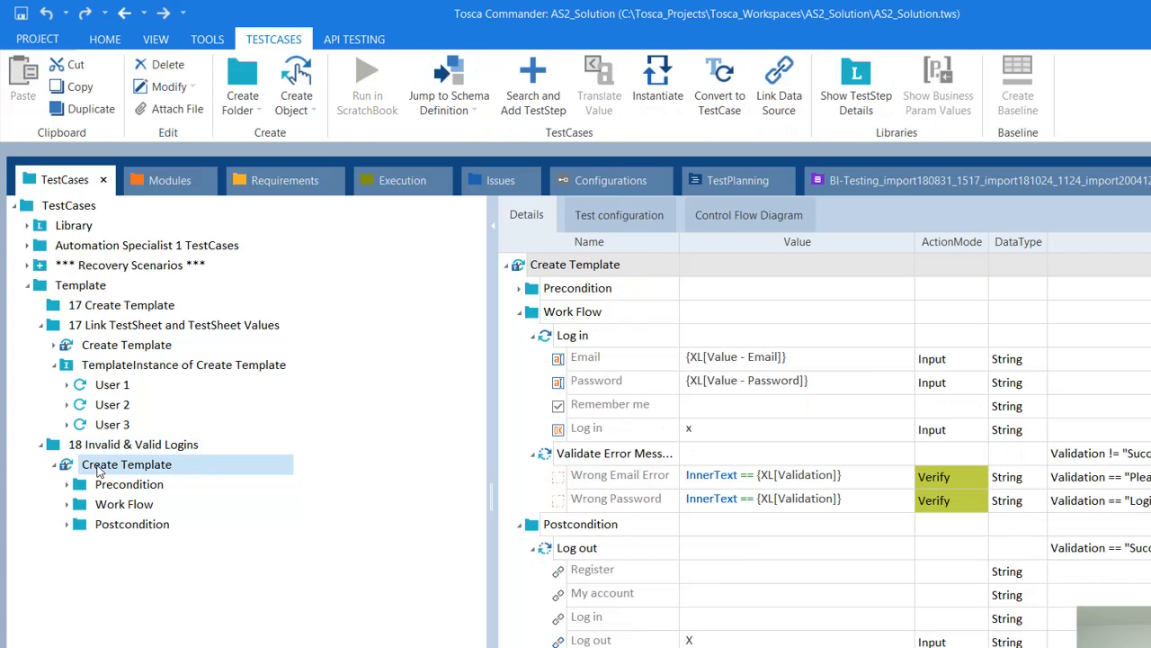
left_click(667, 96)
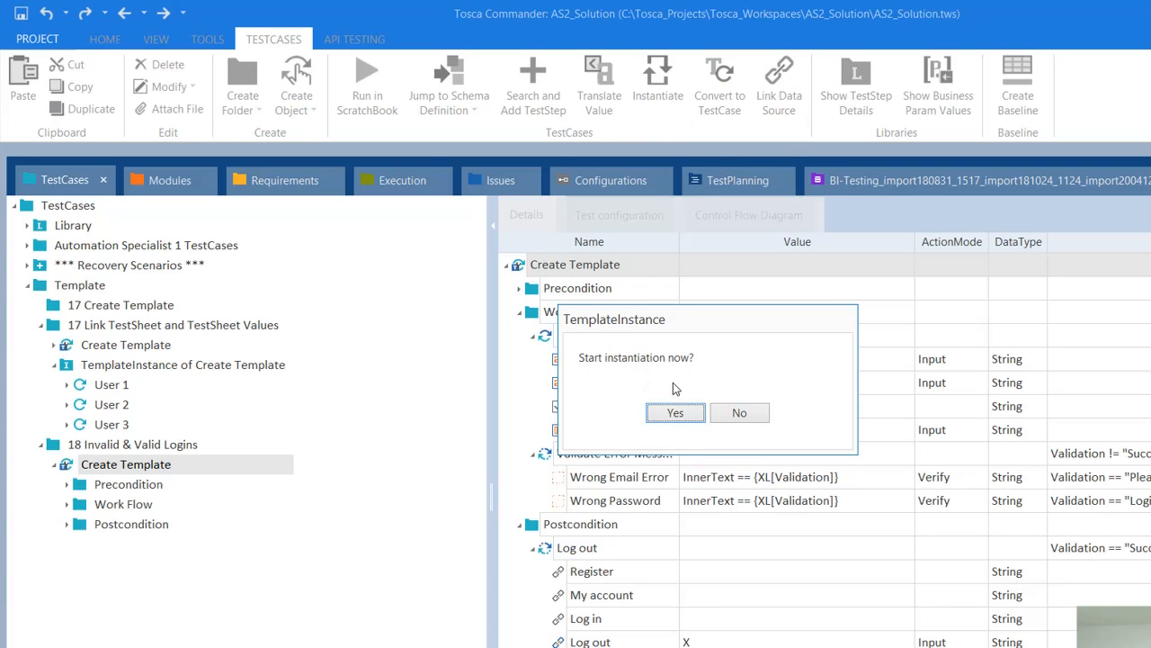
left_click(759, 413)
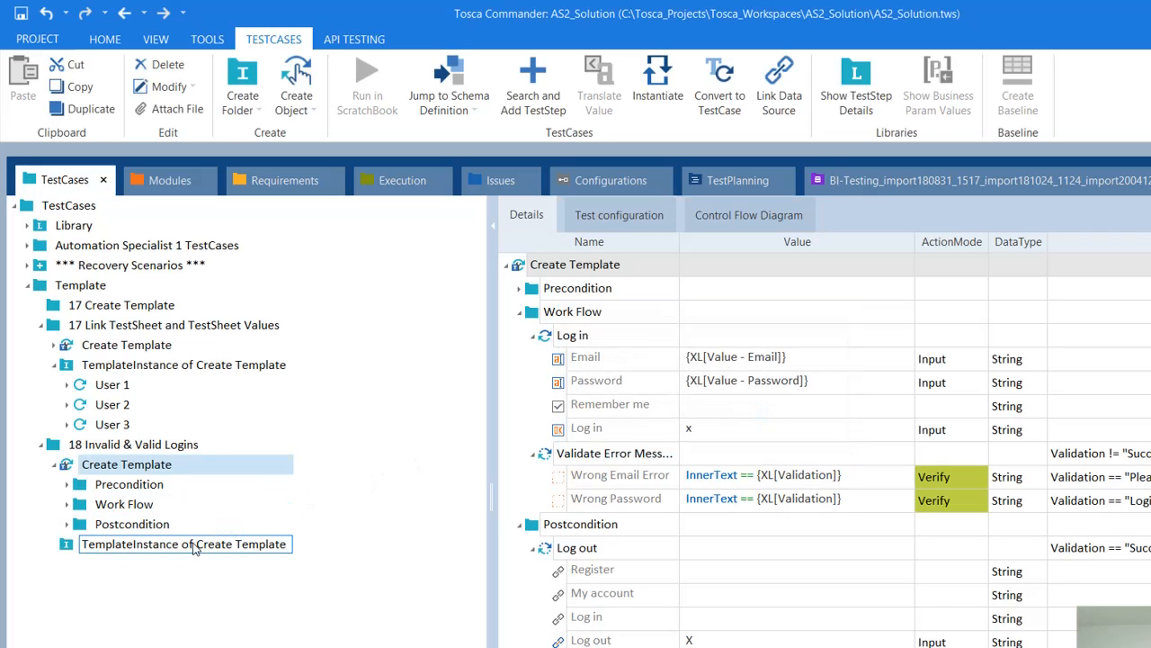
left_click(193, 544)
key("Delete")
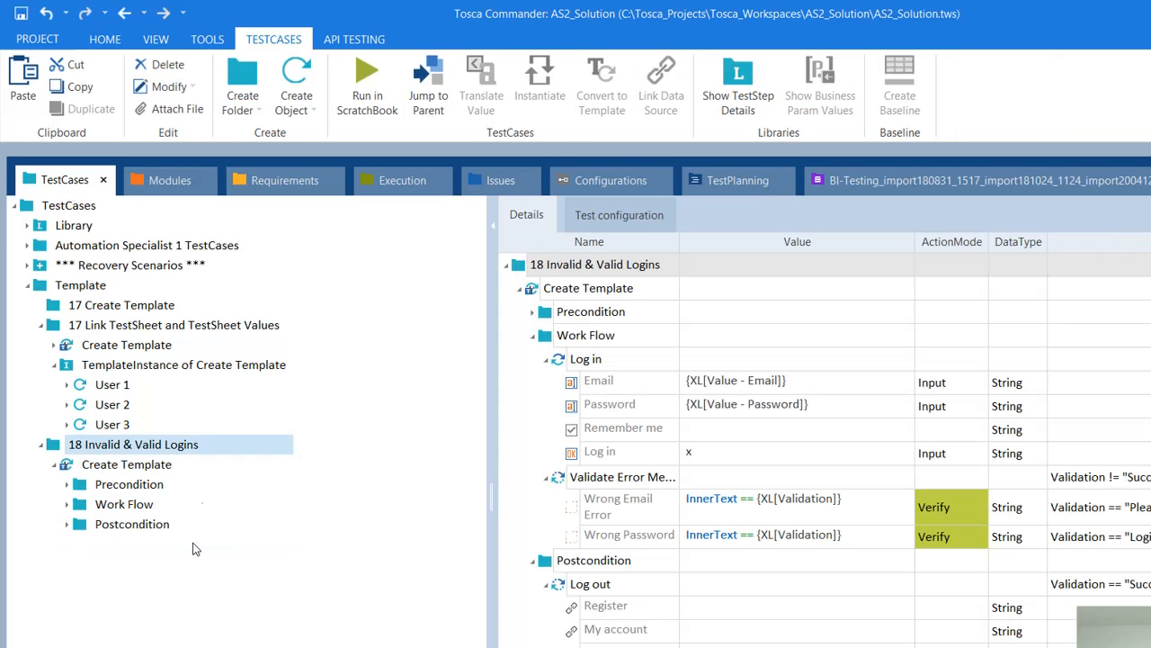
left_click(132, 467)
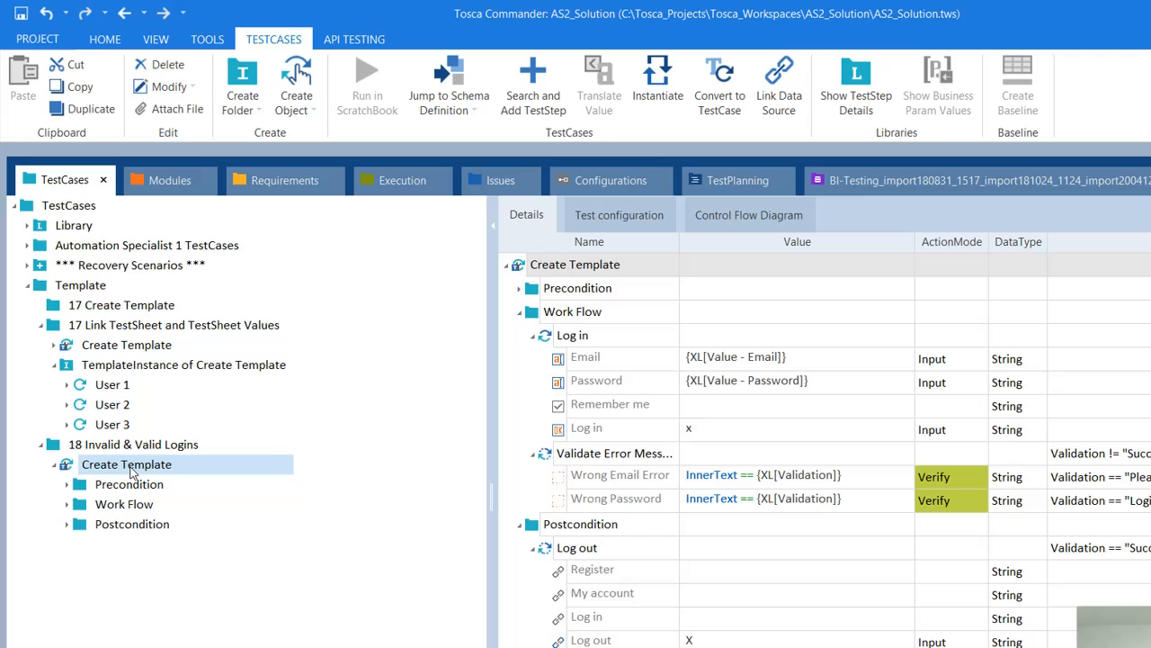
right_click(131, 468)
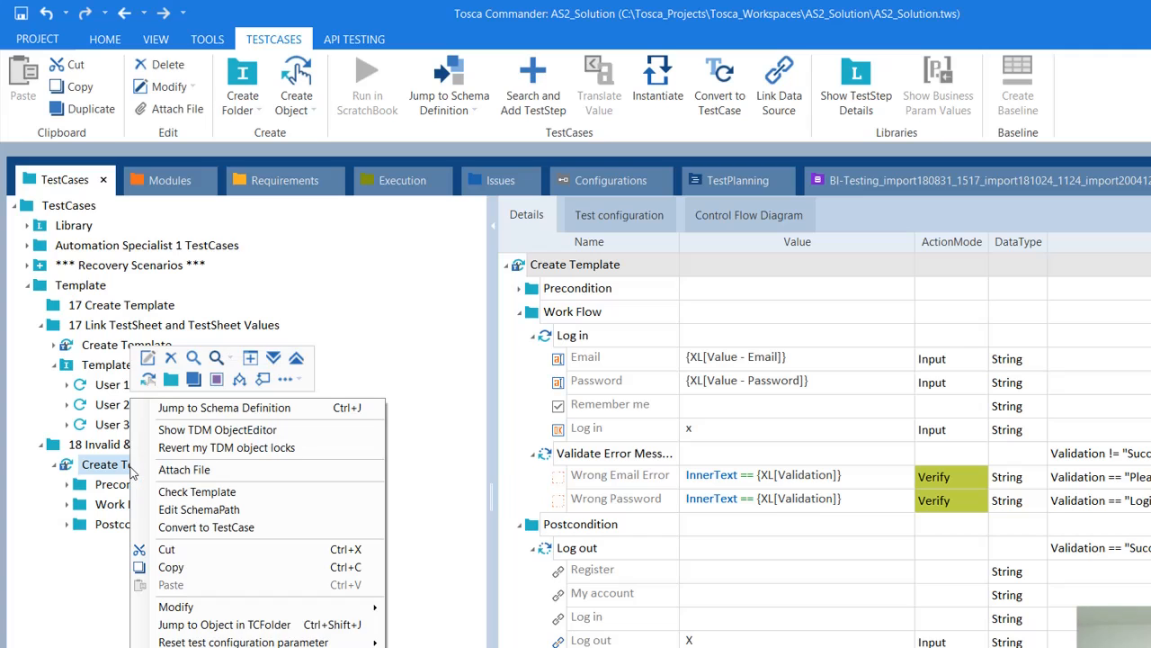
left_click(236, 497)
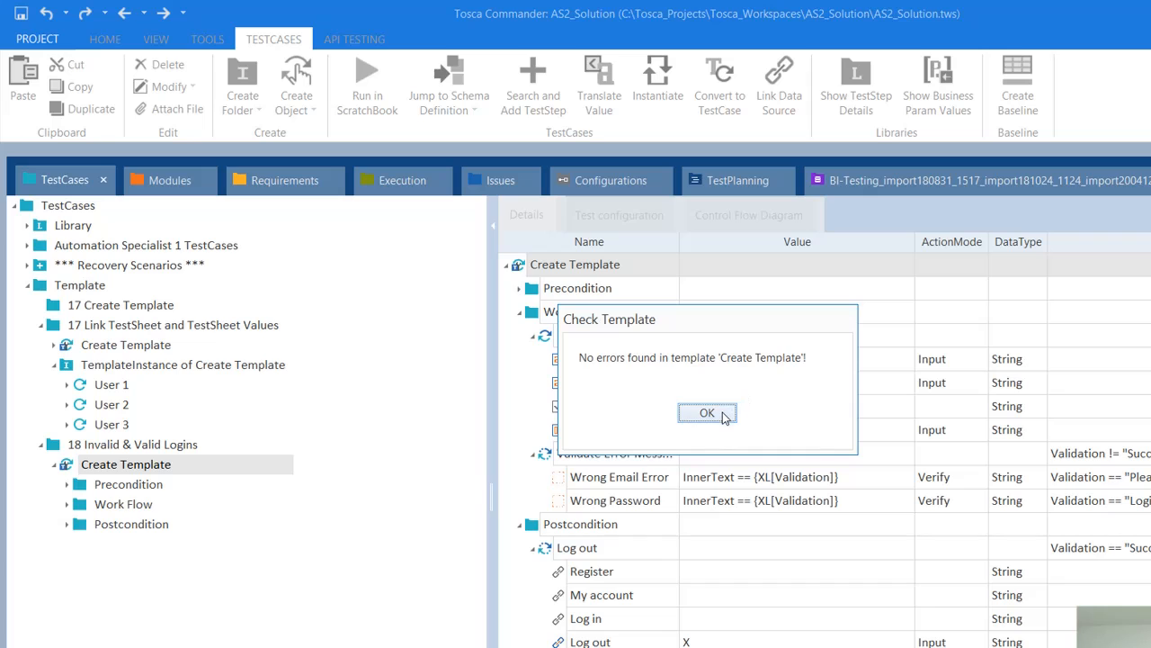
left_click(719, 412)
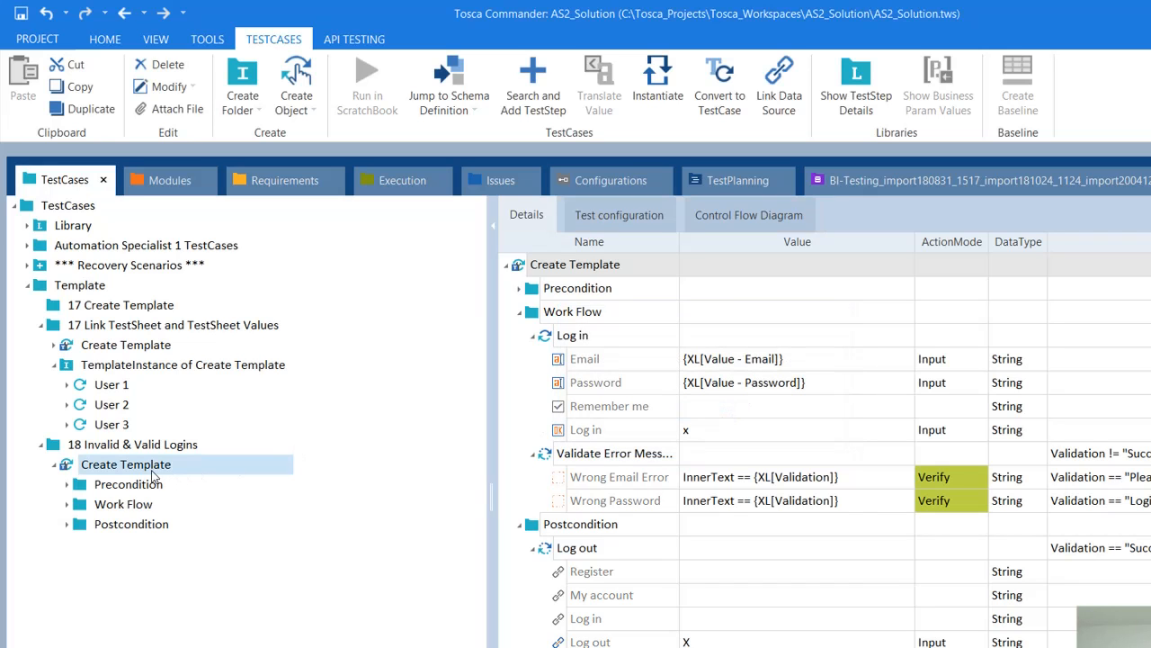
Step: Instantiate Create Template, confirm with Yes, and browse the three new instances
left_click(655, 95)
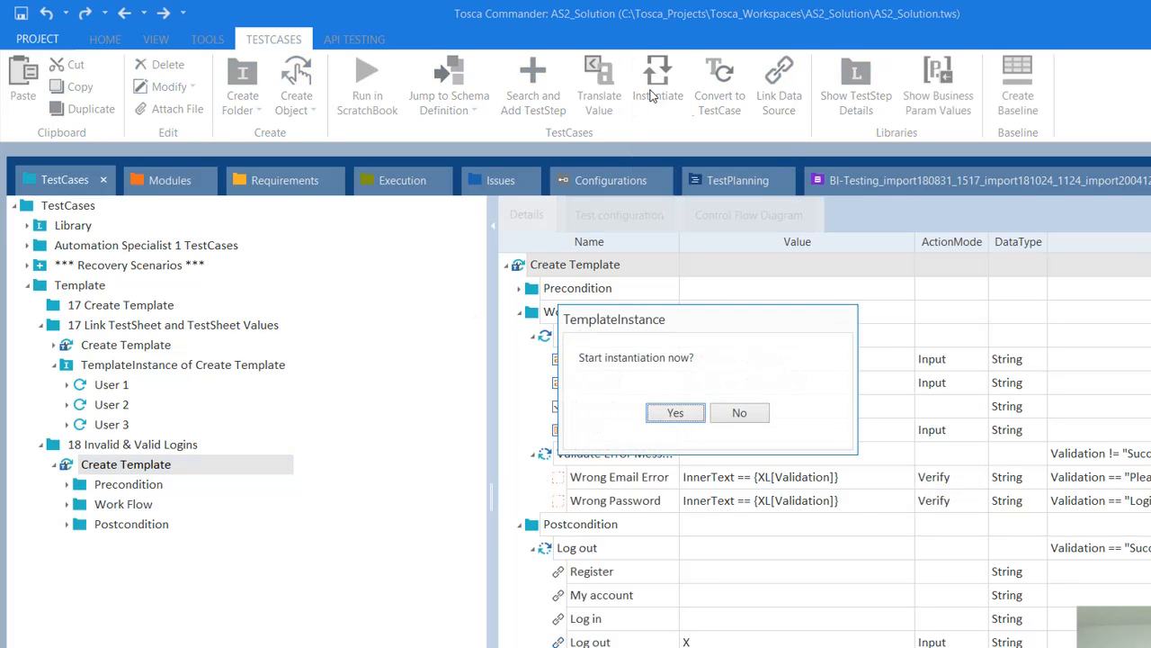
left_click(675, 413)
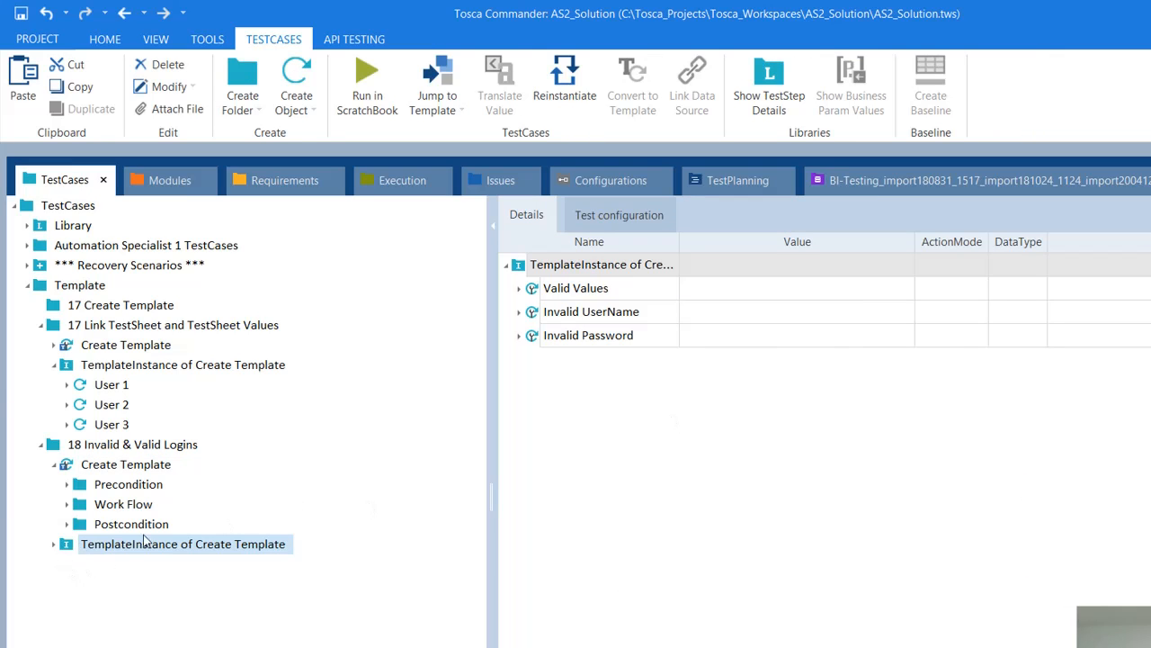
double_click(679, 263)
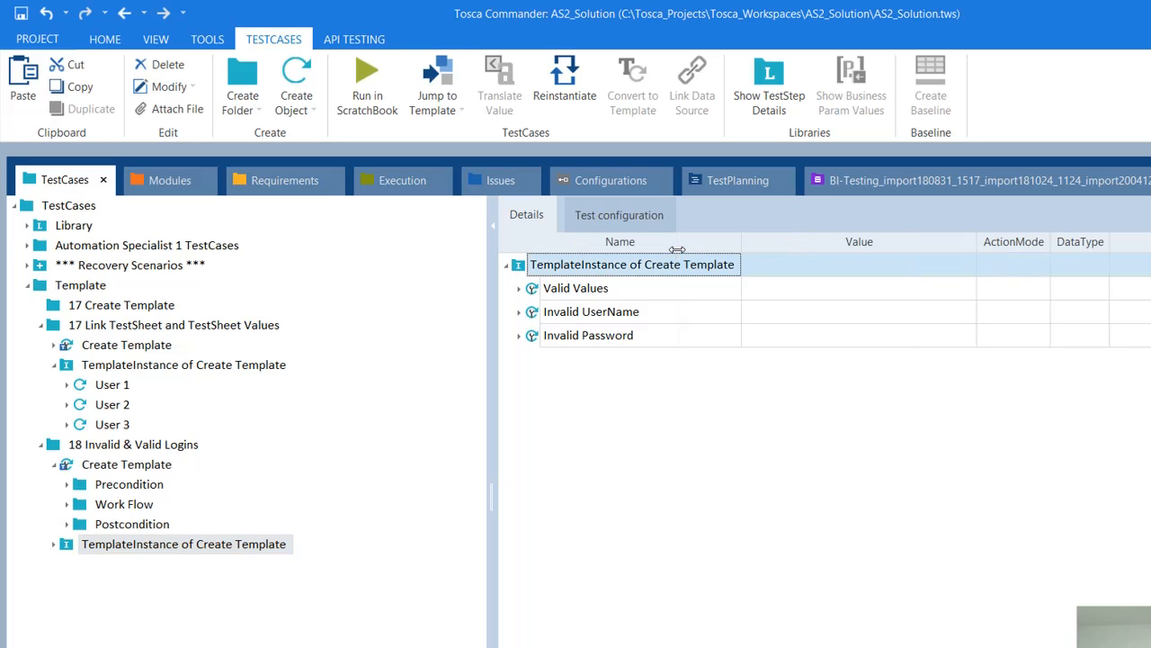
left_click(628, 293)
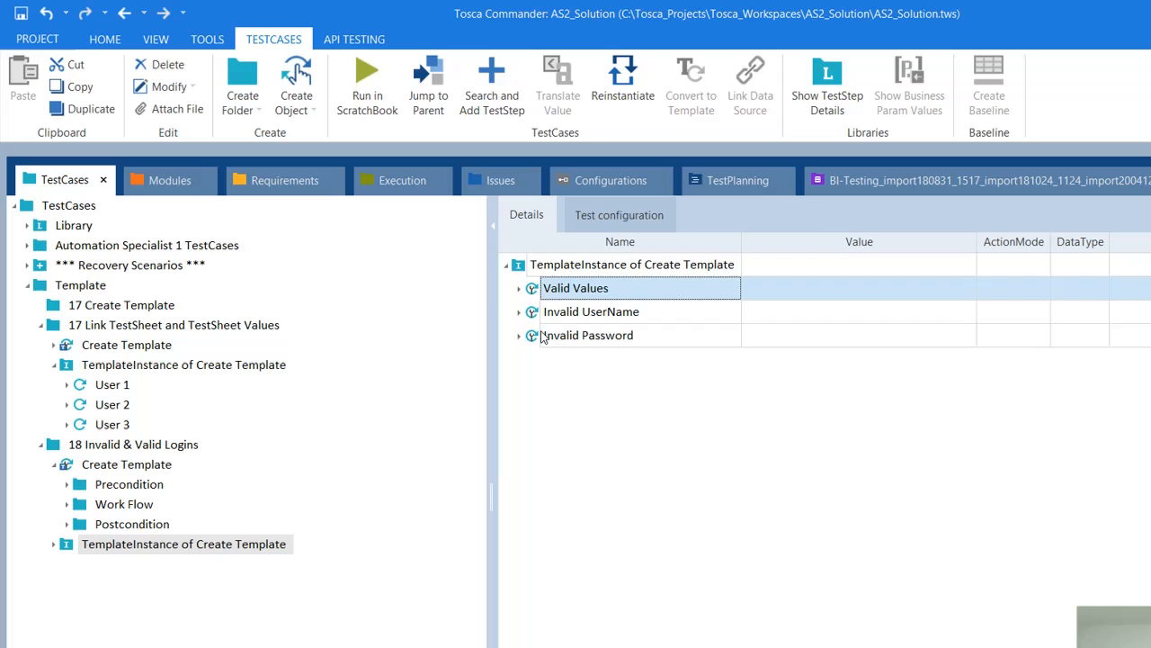
left_click(519, 288)
left_click(519, 288)
left_click_drag(493, 297, 237, 320)
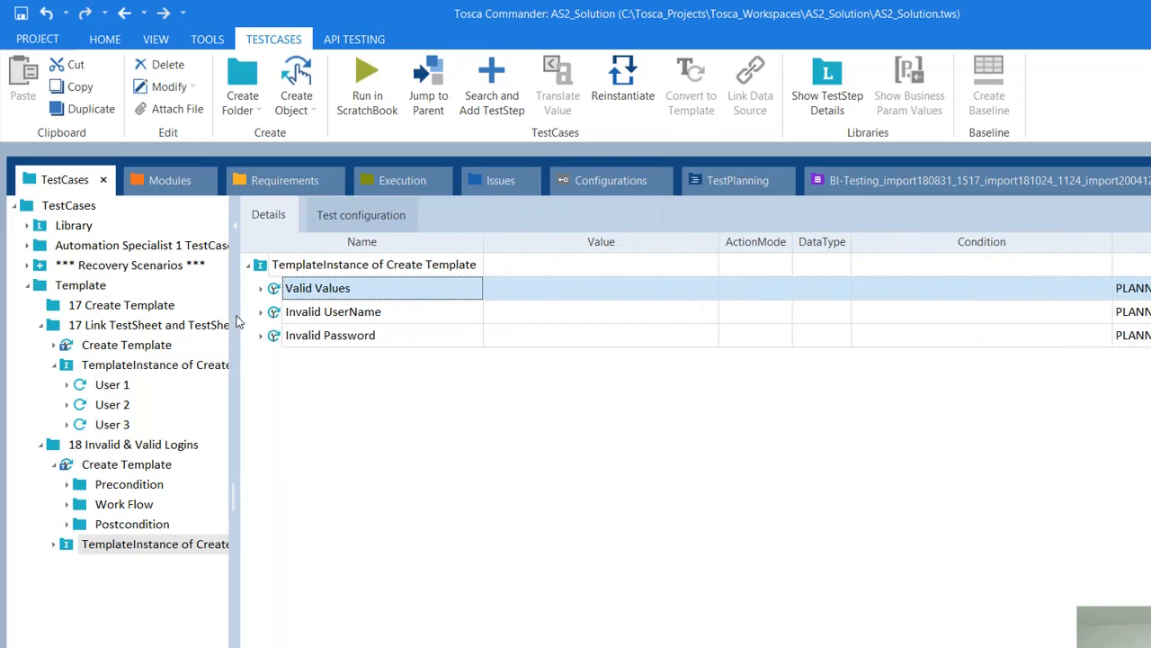
left_click(284, 318)
left_click(283, 340)
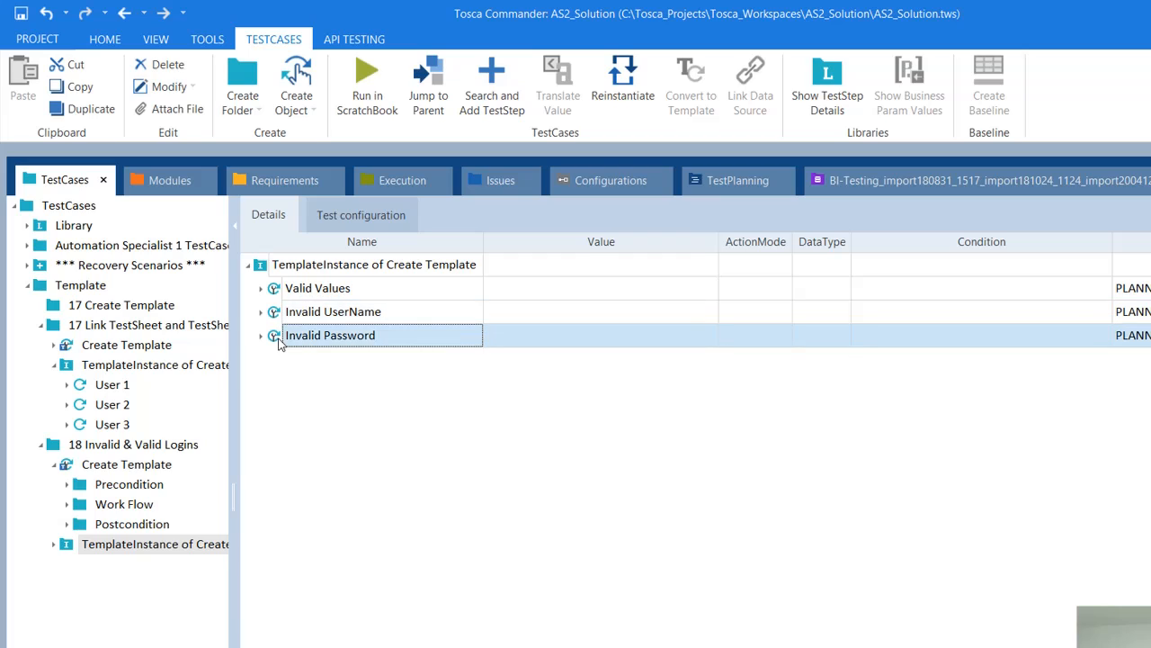
left_click(322, 298)
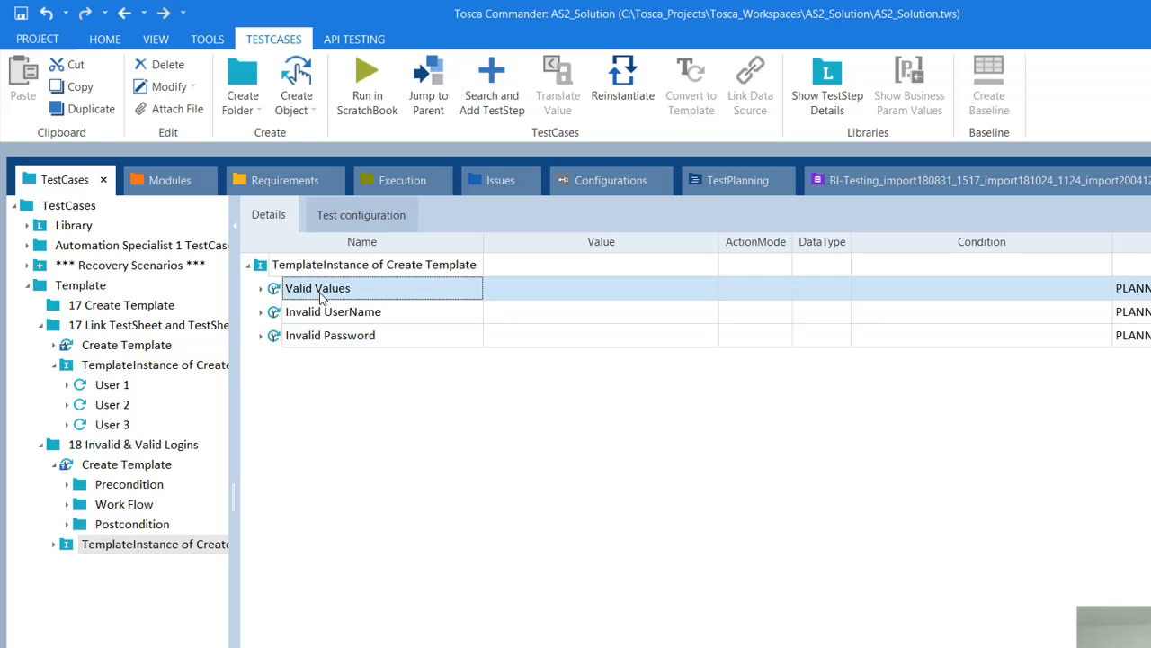
Step: Expand Work Flow under Valid Values and Invalid UserName to show their Log in values
left_click(261, 289)
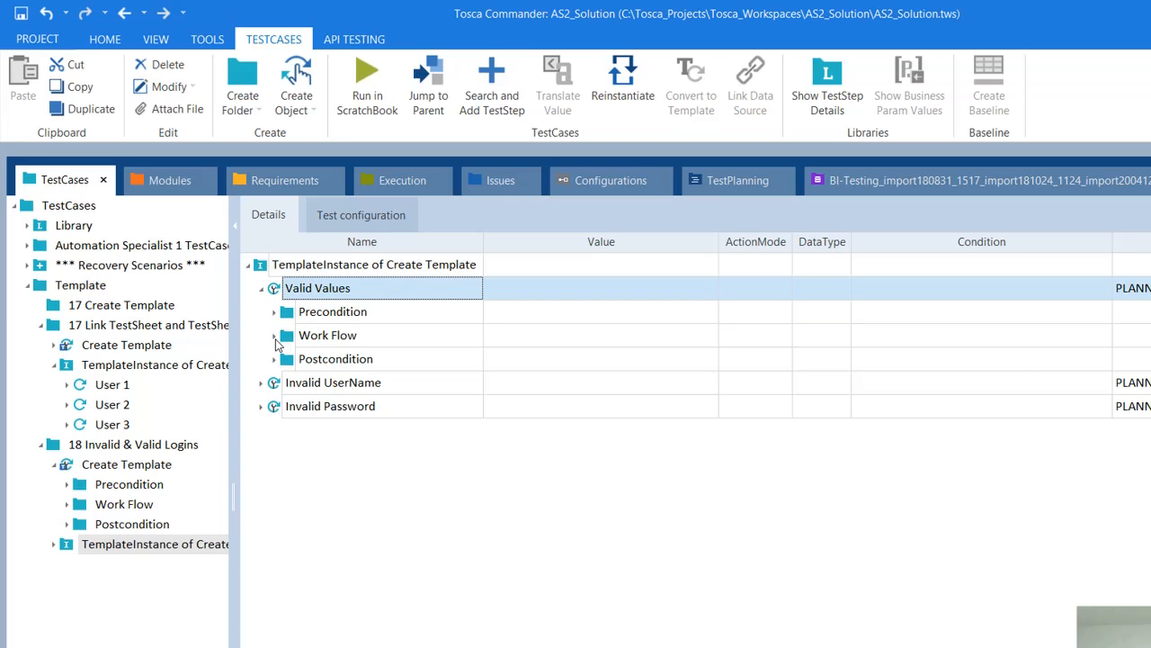
left_click(275, 336)
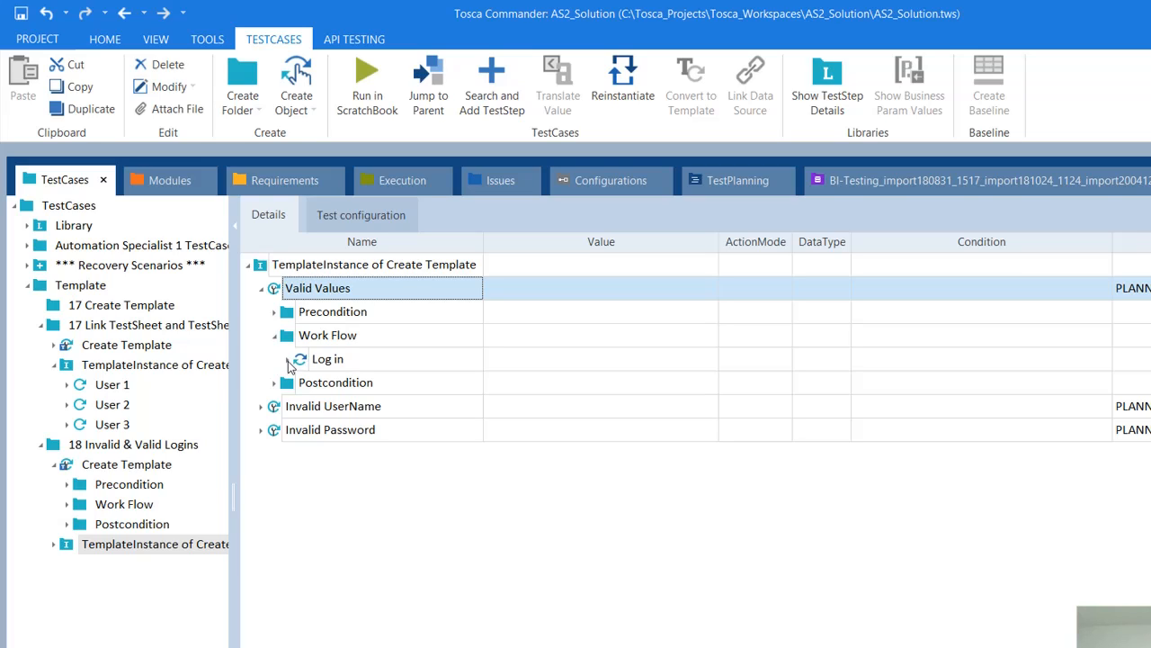
left_click(288, 360)
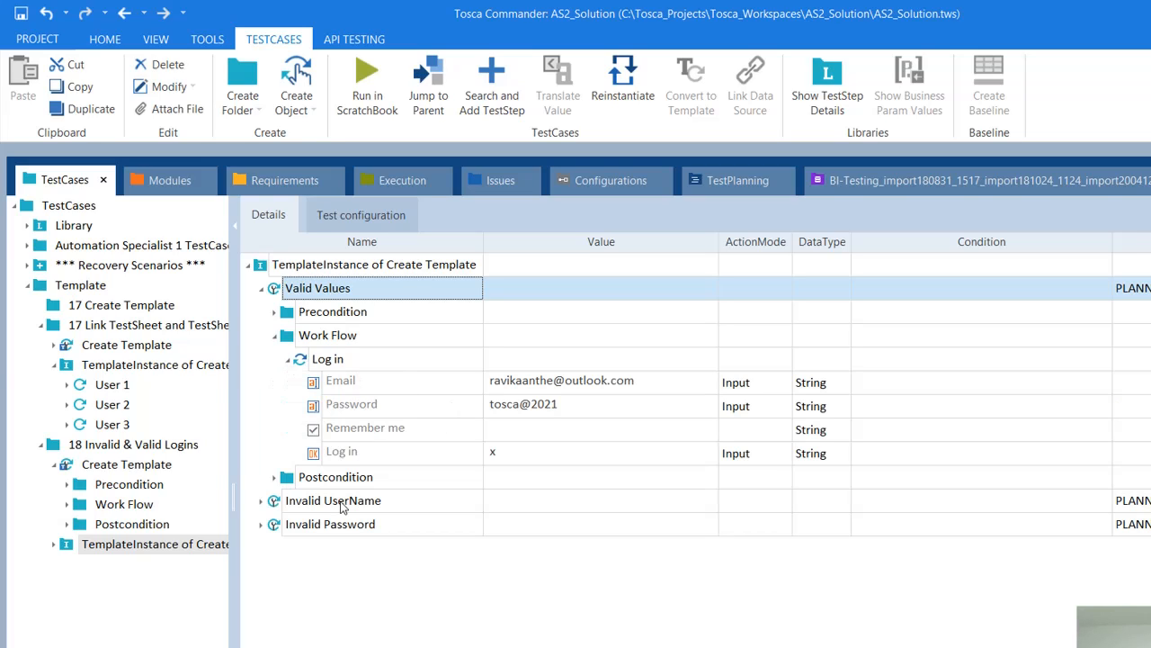
left_click(262, 502)
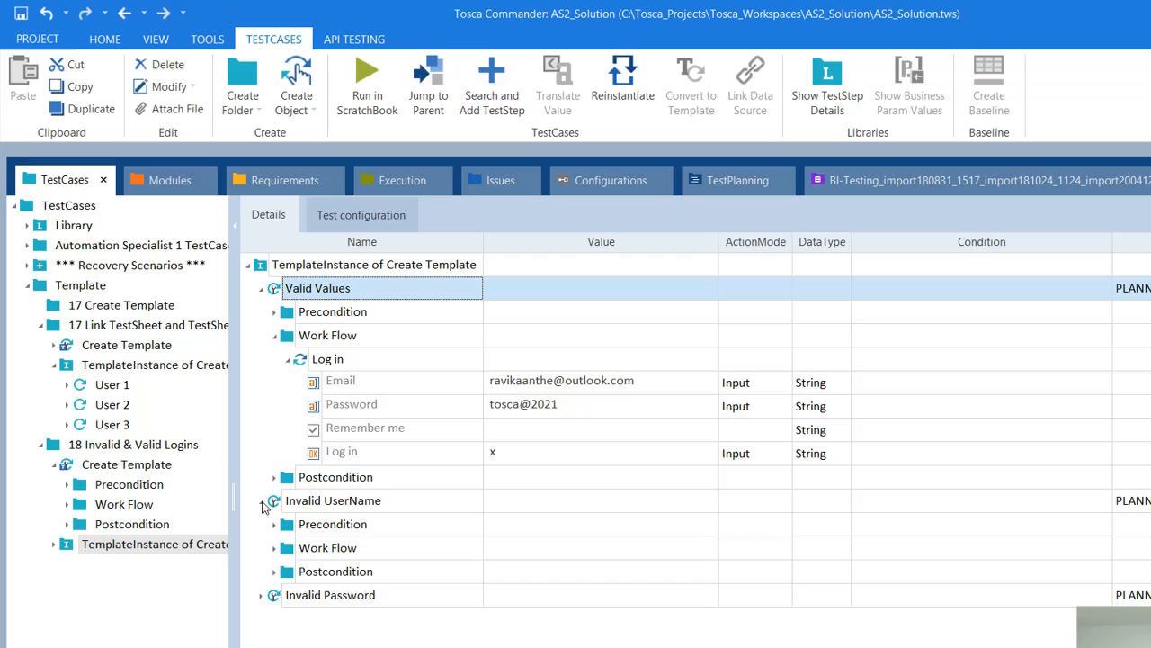
left_click(274, 548)
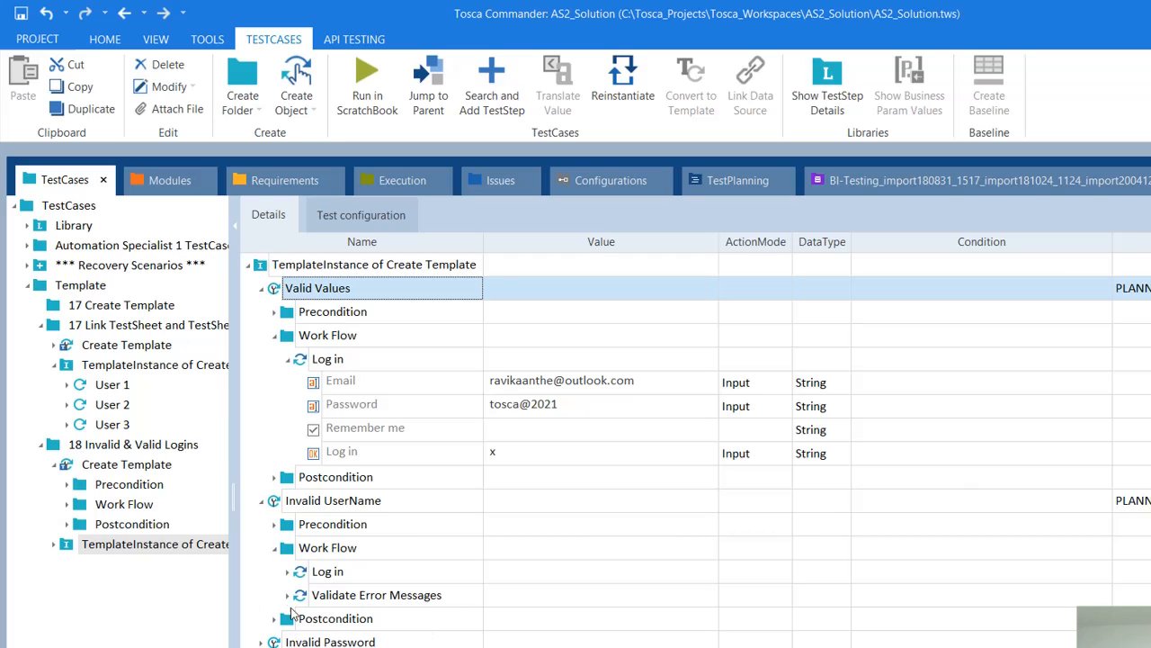
left_click(288, 573)
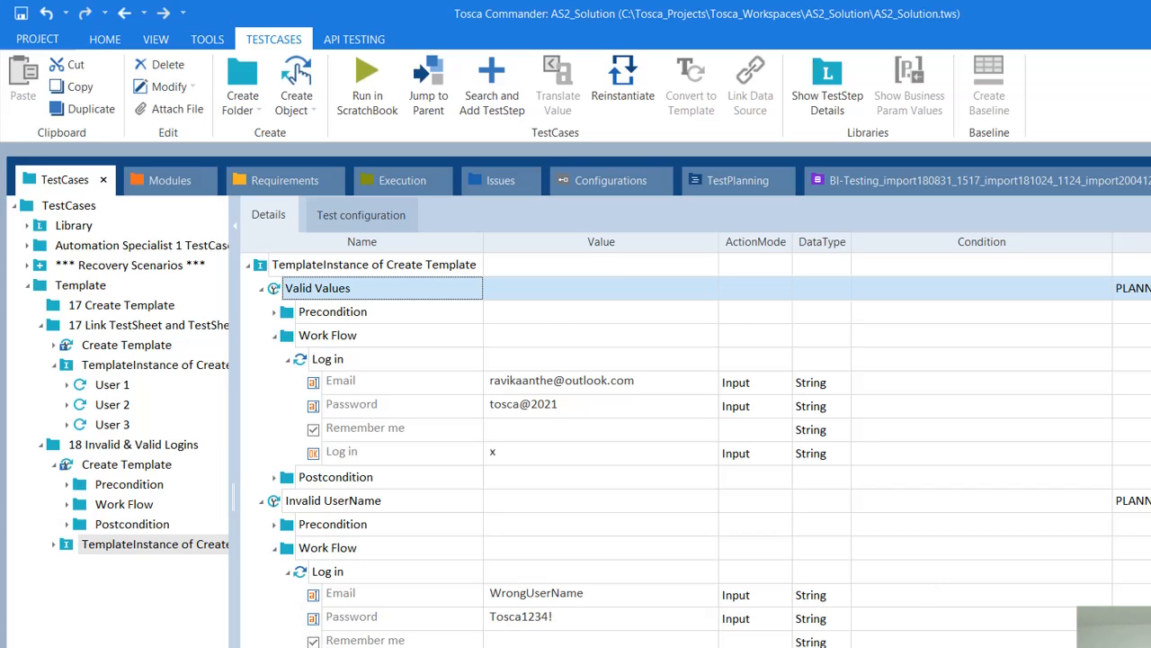
Step: Expand Work Flow and Validate Error Messages under Invalid Password
scroll(693, 450, "down", 1)
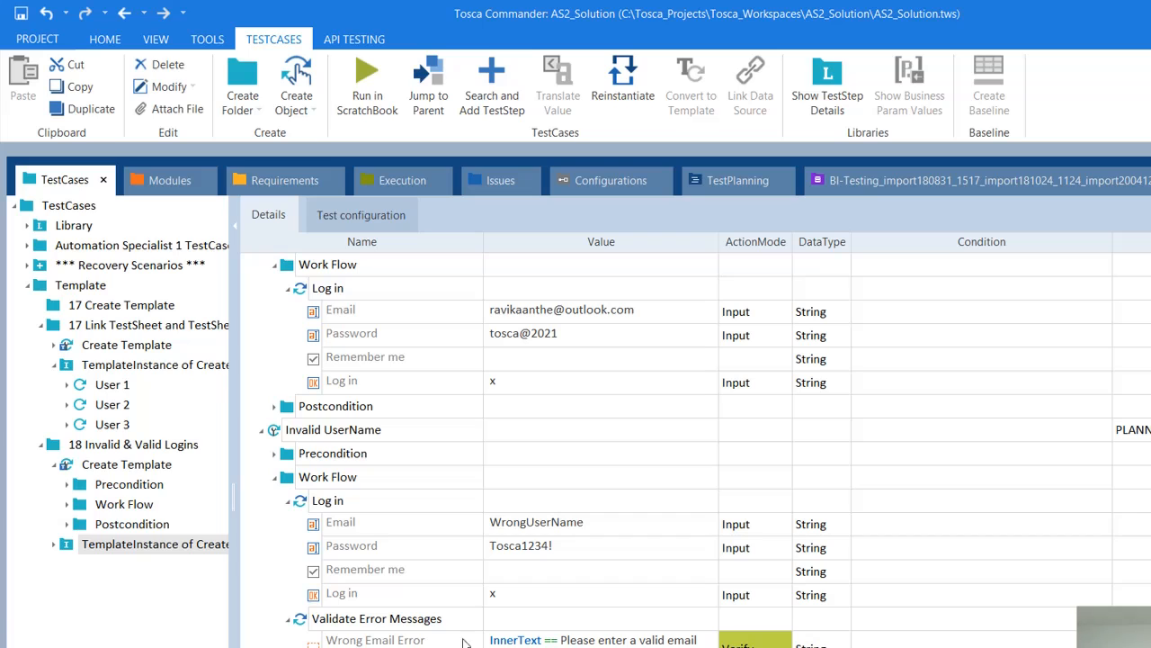
scroll(693, 450, "down", 1)
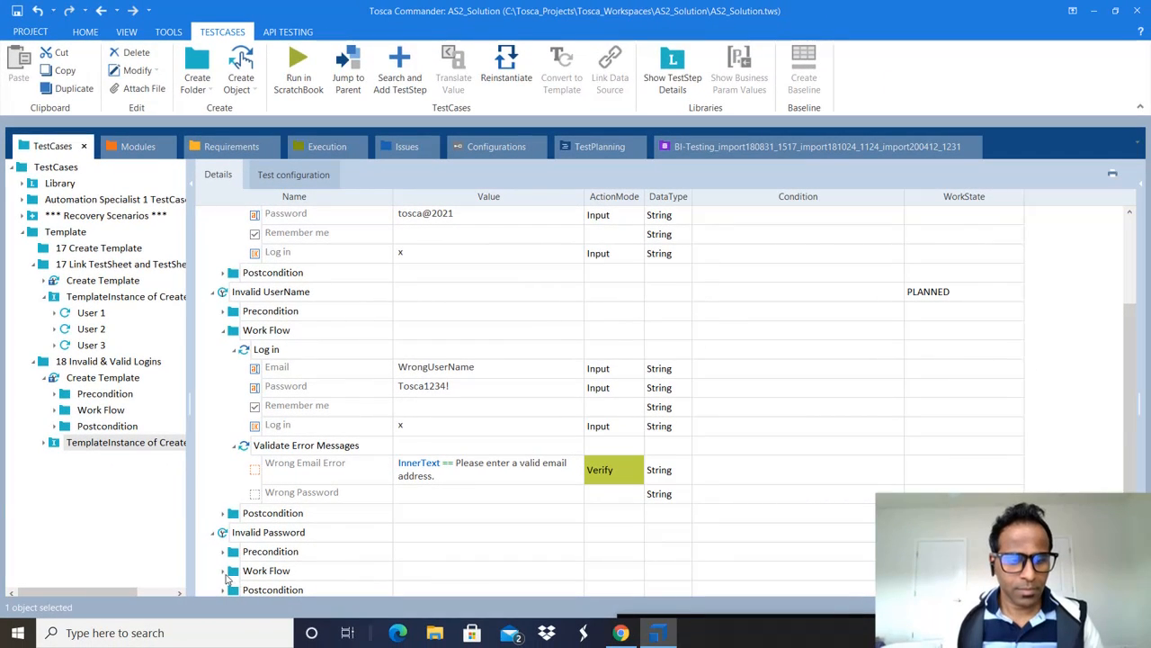
left_click(223, 571)
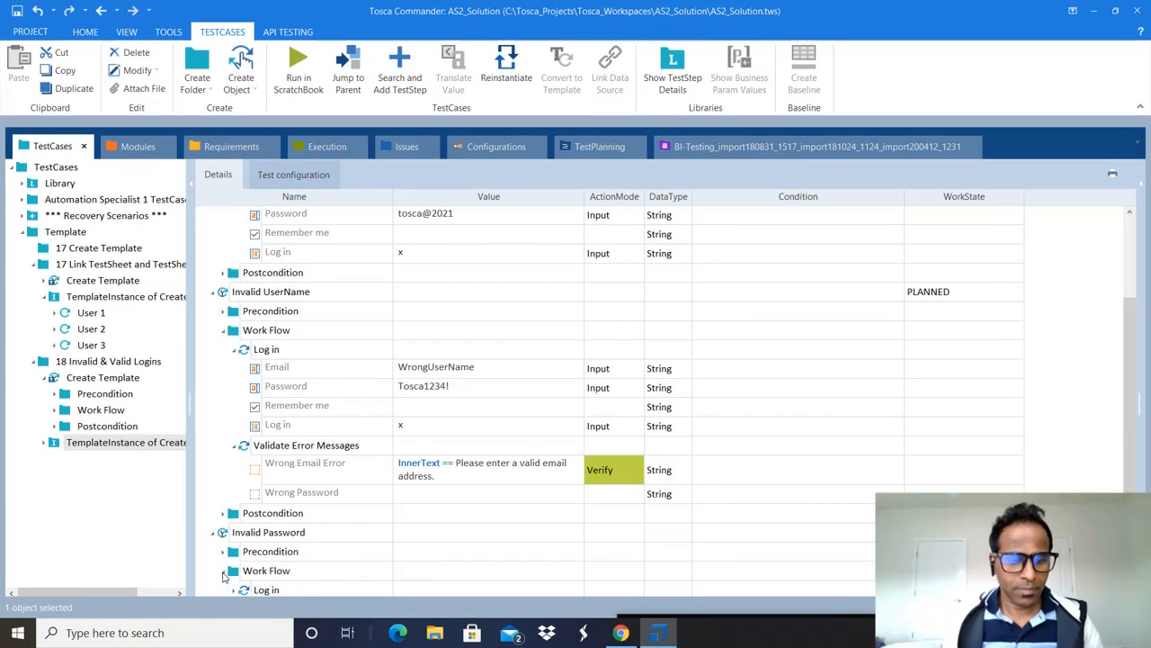
scroll(1129, 404, "down", 1)
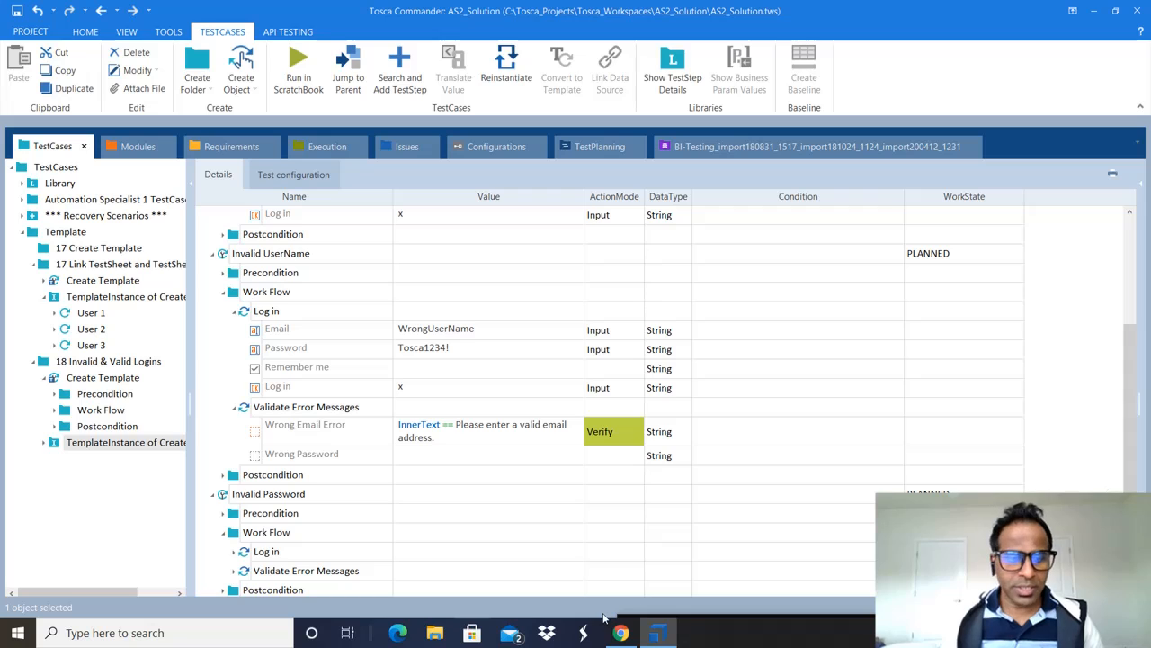
left_click(233, 572)
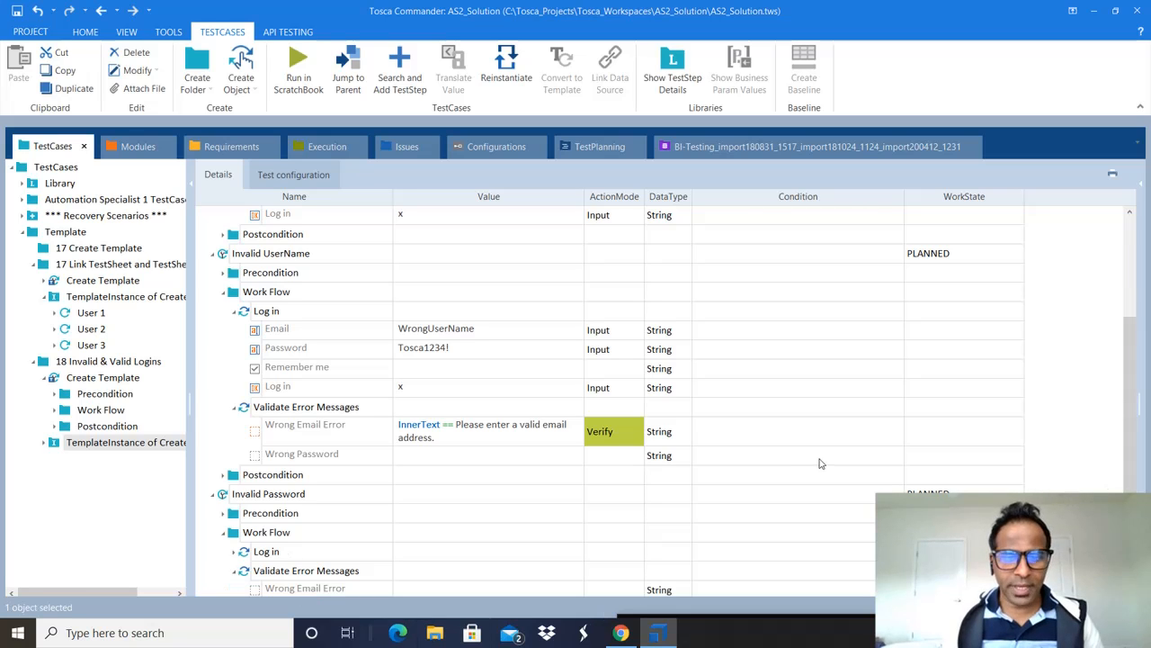
Step: Adjust the pane and open the Section dropdown on the HOME tab
left_click_drag(1131, 355, 1131, 250)
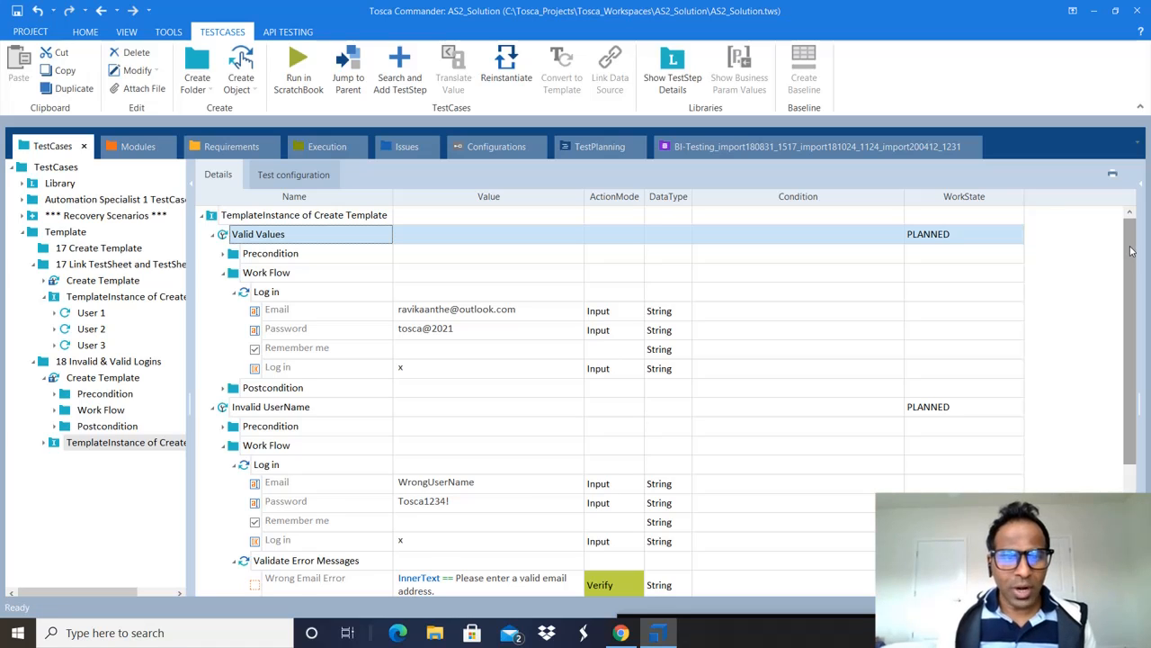
left_click_drag(1131, 250, 1131, 262)
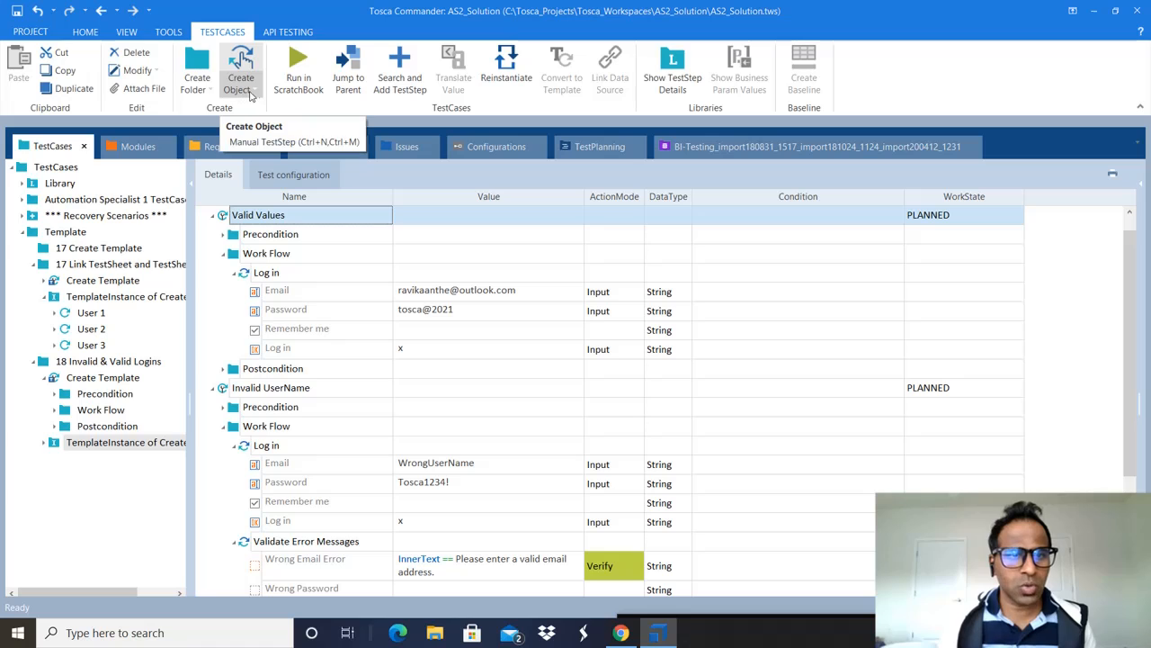
left_click(86, 32)
left_click(356, 74)
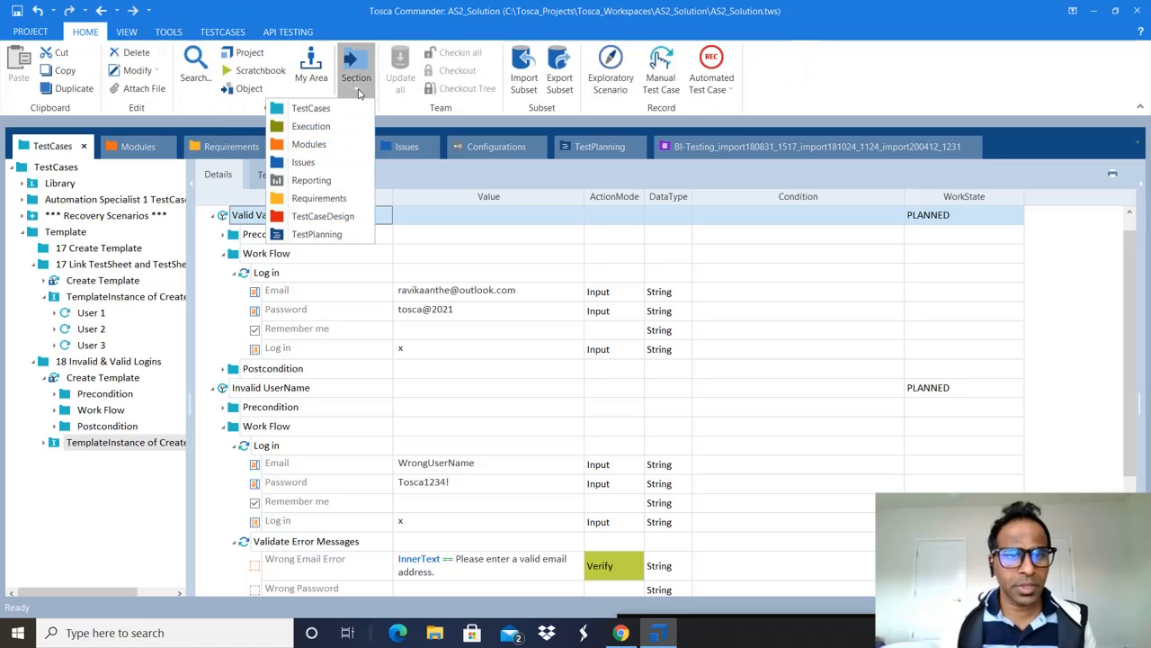
Step: Open the TestCaseDesign section and show the login data sheet under 4a Set Conditions
left_click(323, 216)
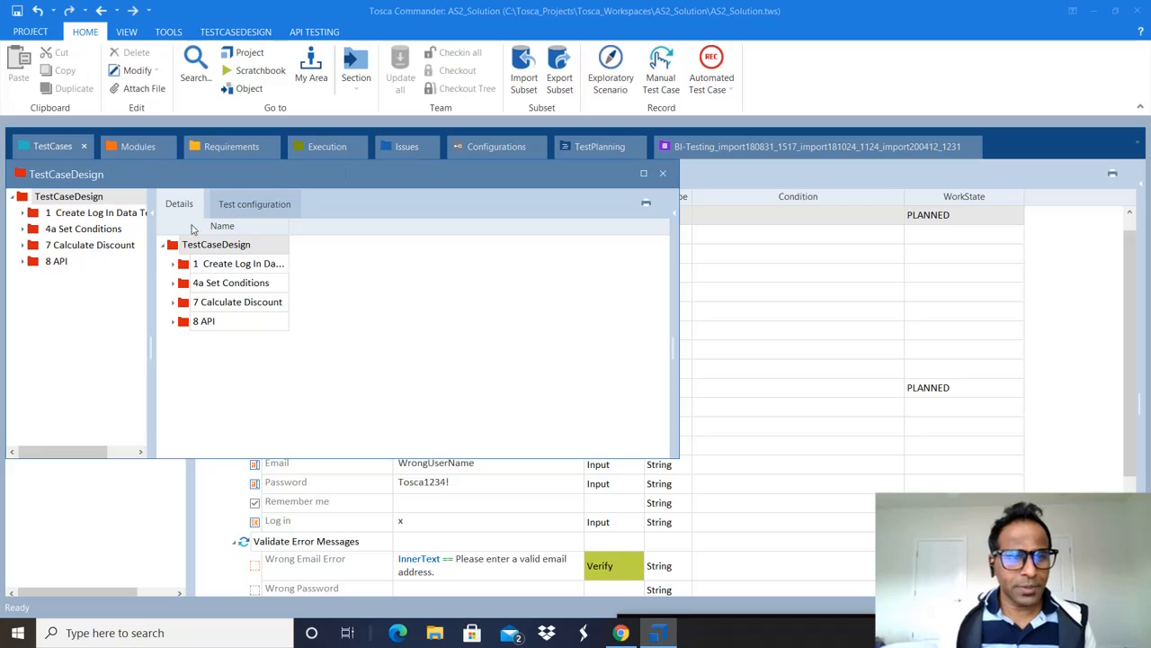
left_click(76, 230)
left_click(86, 244)
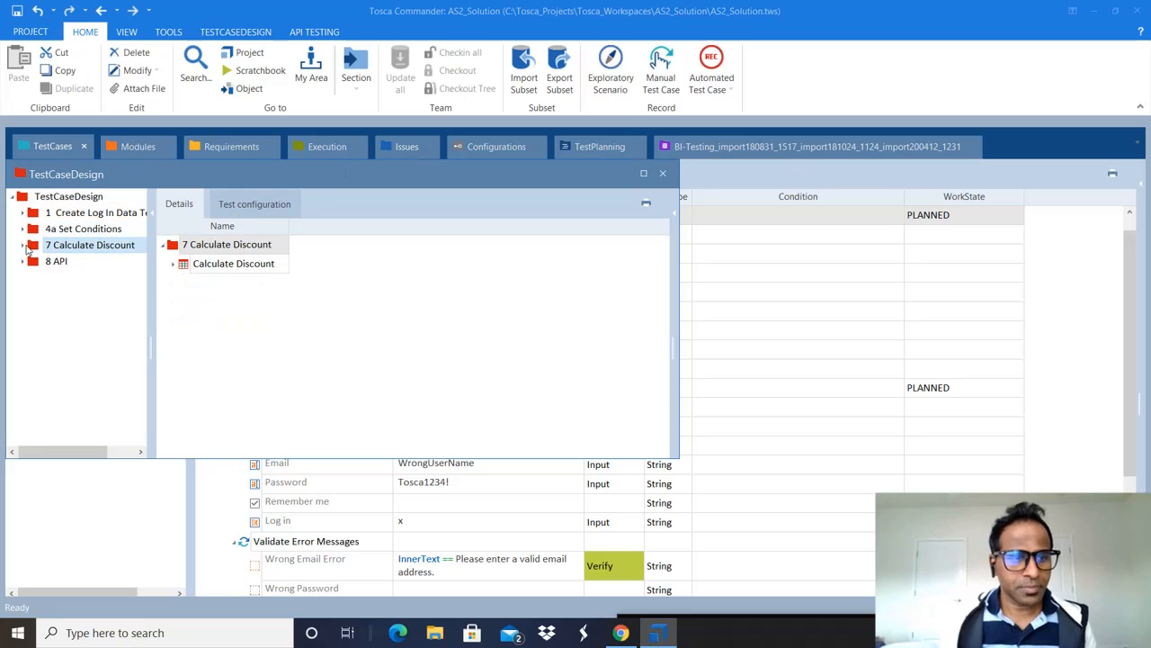
left_click(23, 246)
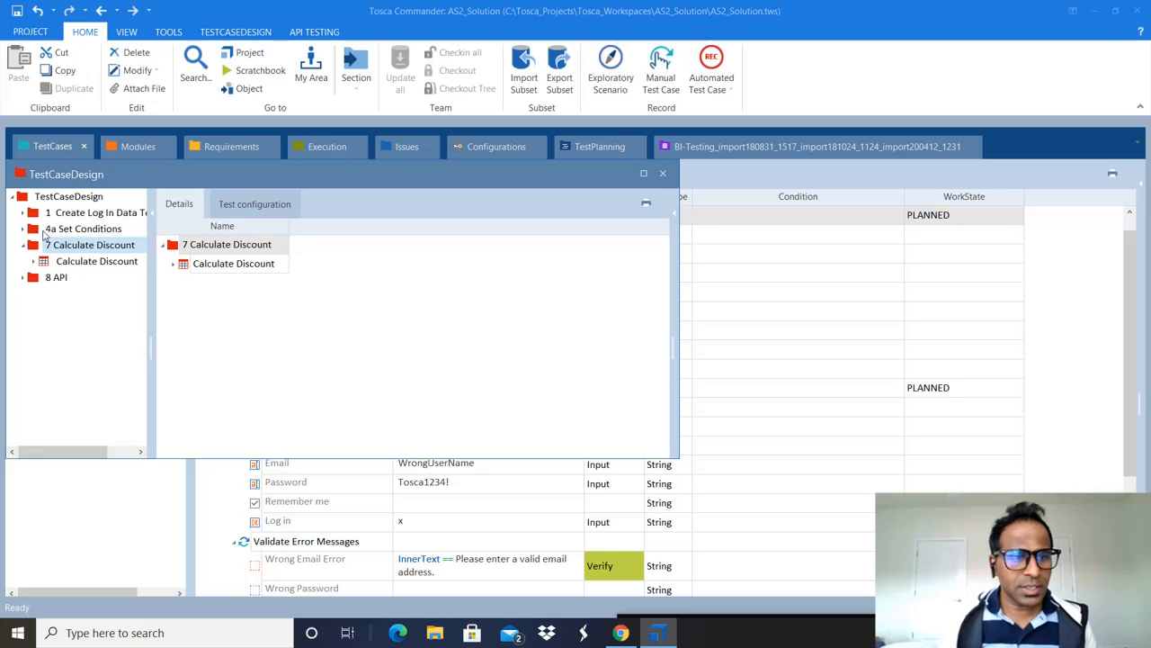
left_click(25, 229)
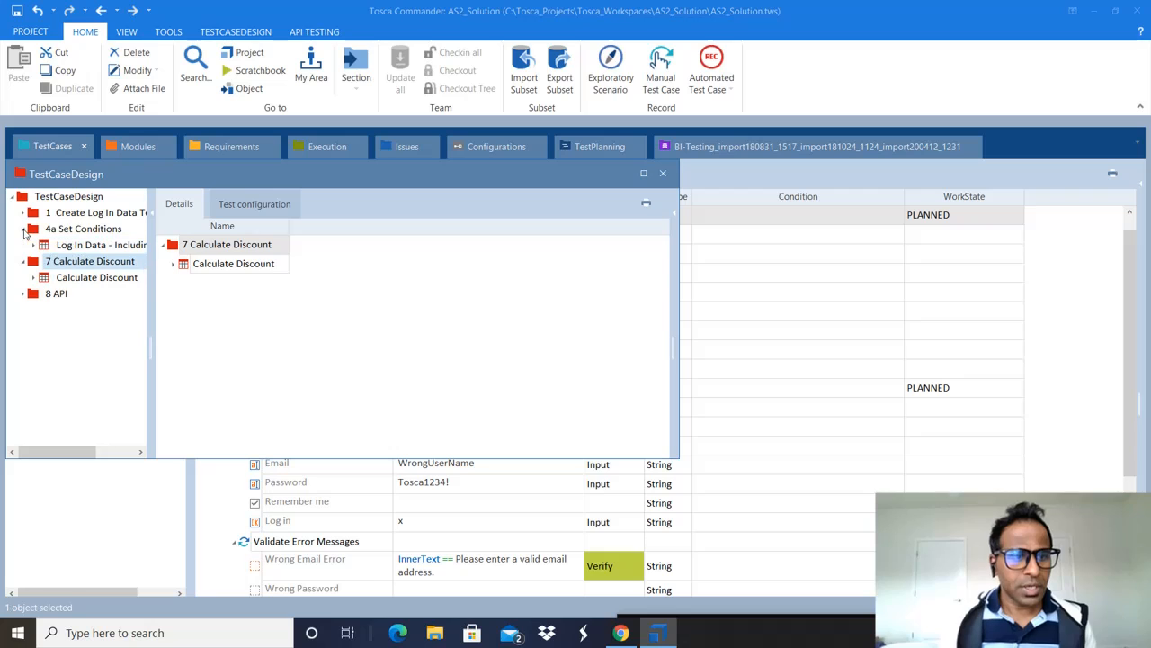
left_click(70, 246)
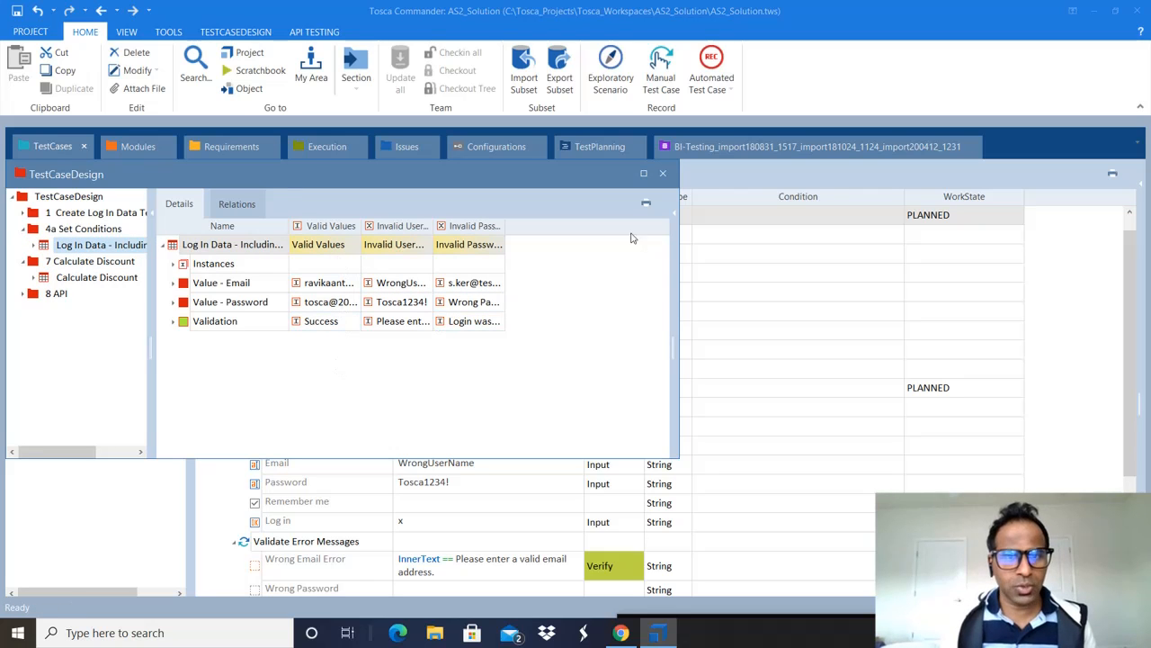
Step: Undock TestCaseDesign and check Valid Values' email, password and postcondition steps
left_click_drag(550, 169, 1150, 286)
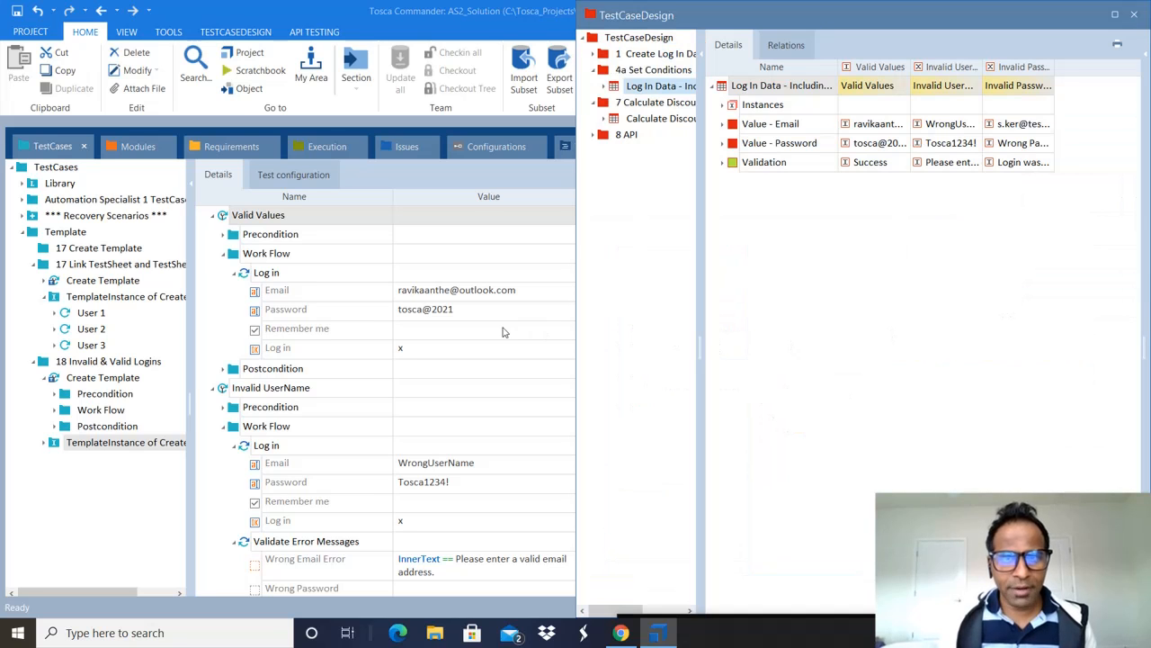
left_click_drag(646, 24, 1143, 417)
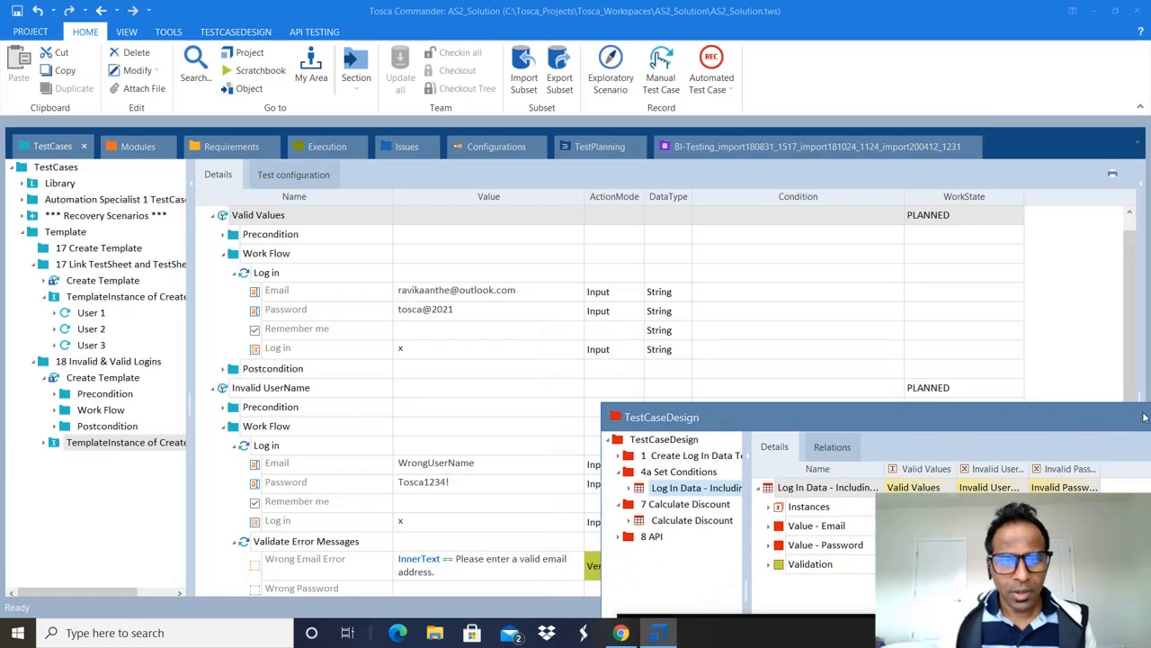
left_click(454, 308)
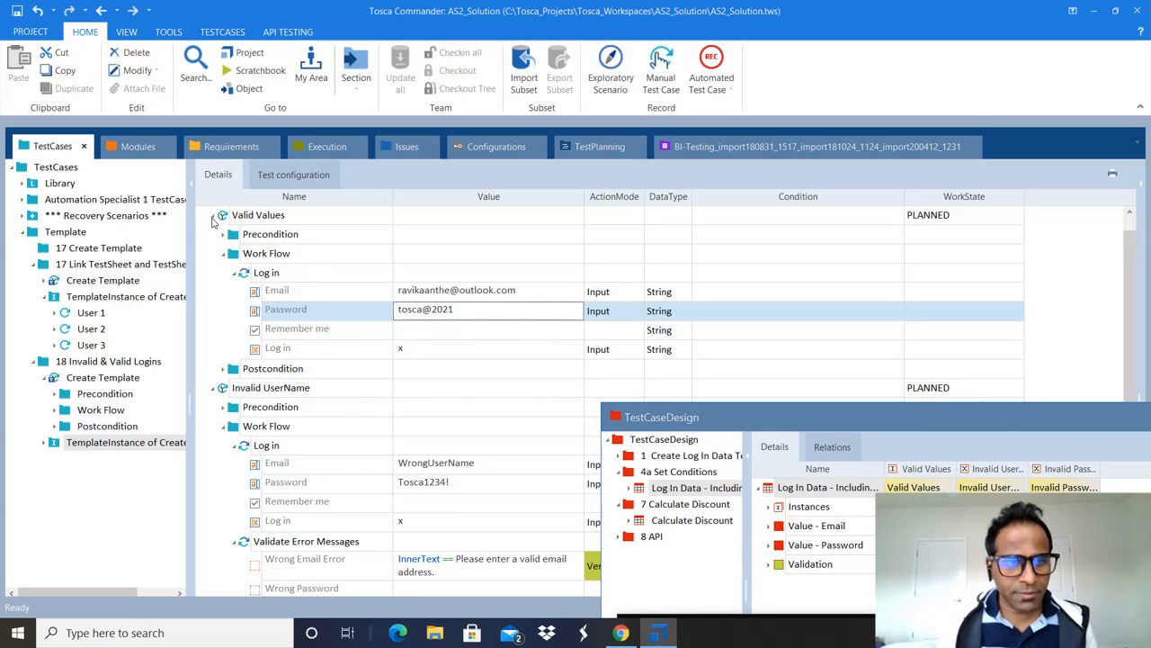
left_click(214, 216)
left_click(213, 216)
left_click(516, 300)
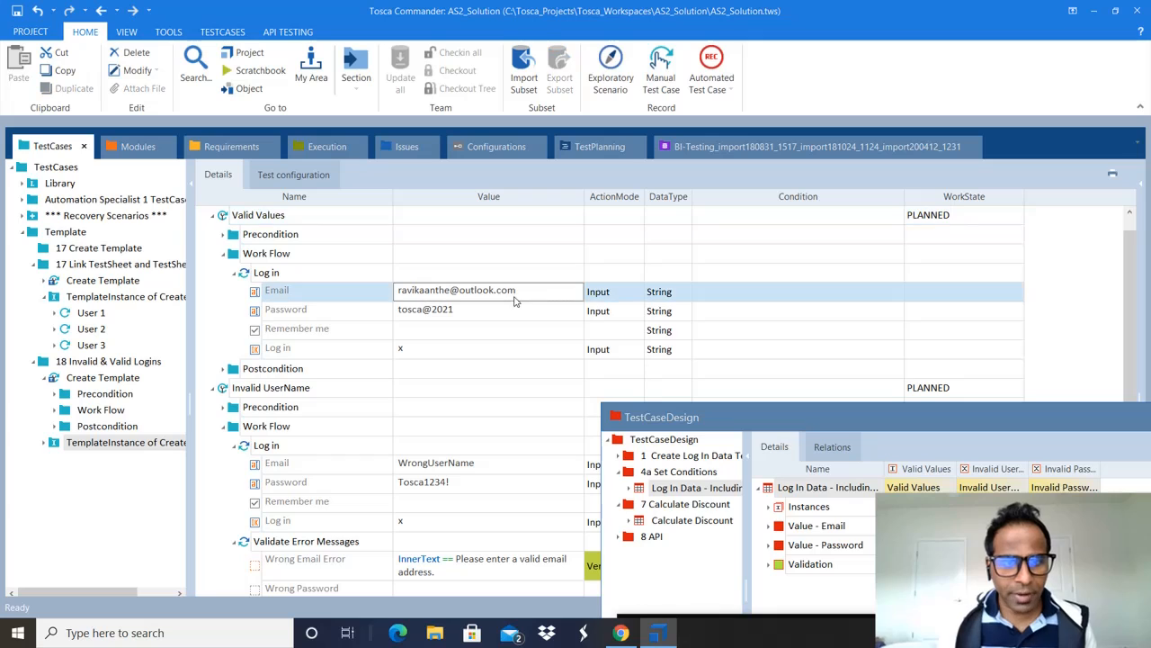
left_click(524, 320)
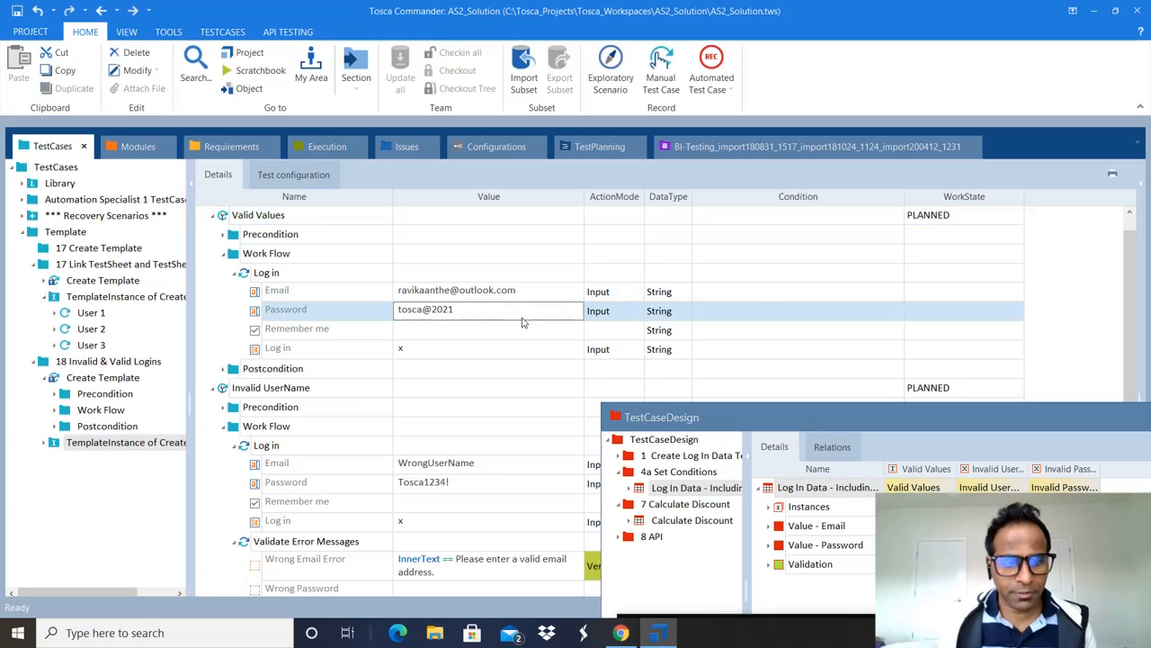
left_click(223, 369)
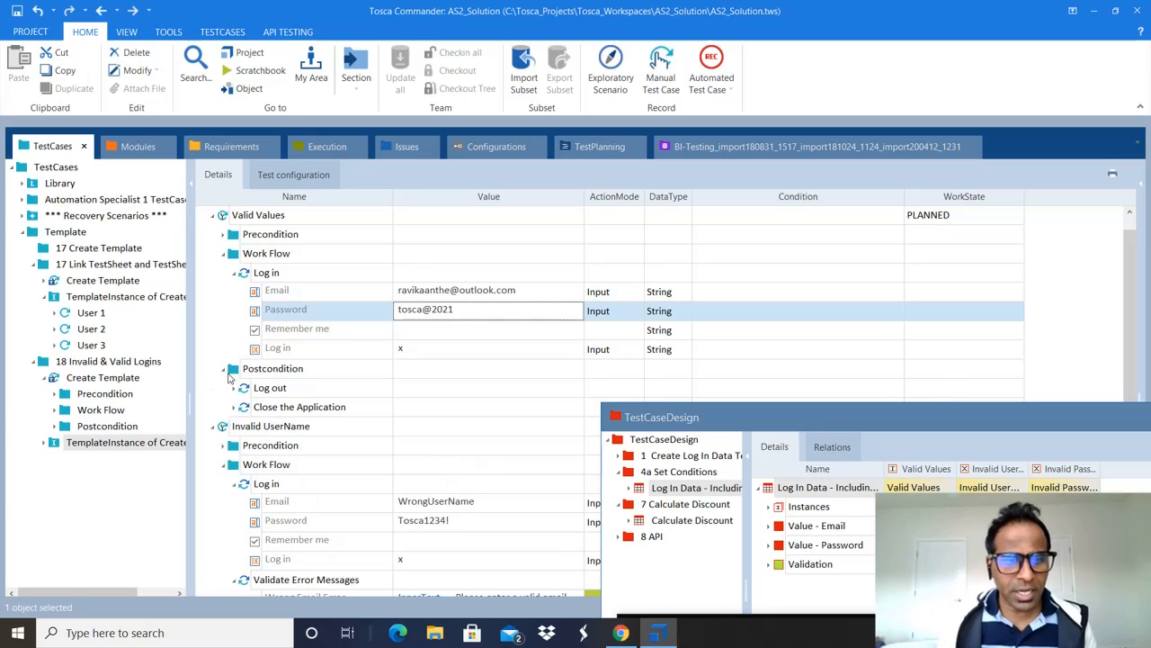
left_click(433, 395)
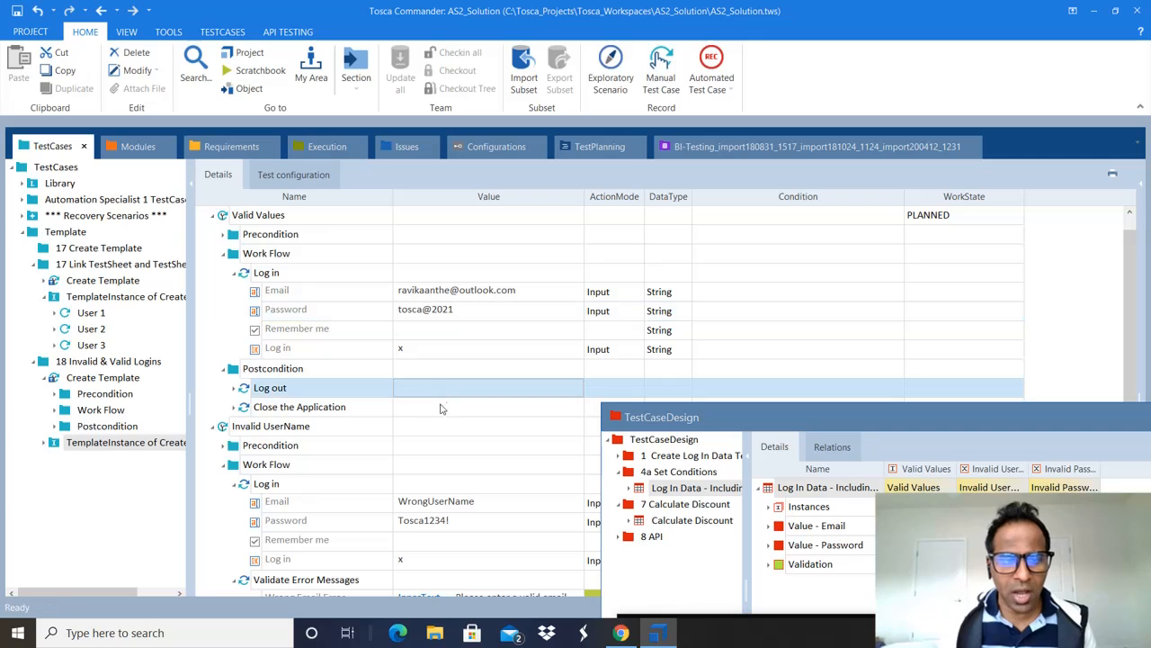
left_click(435, 413)
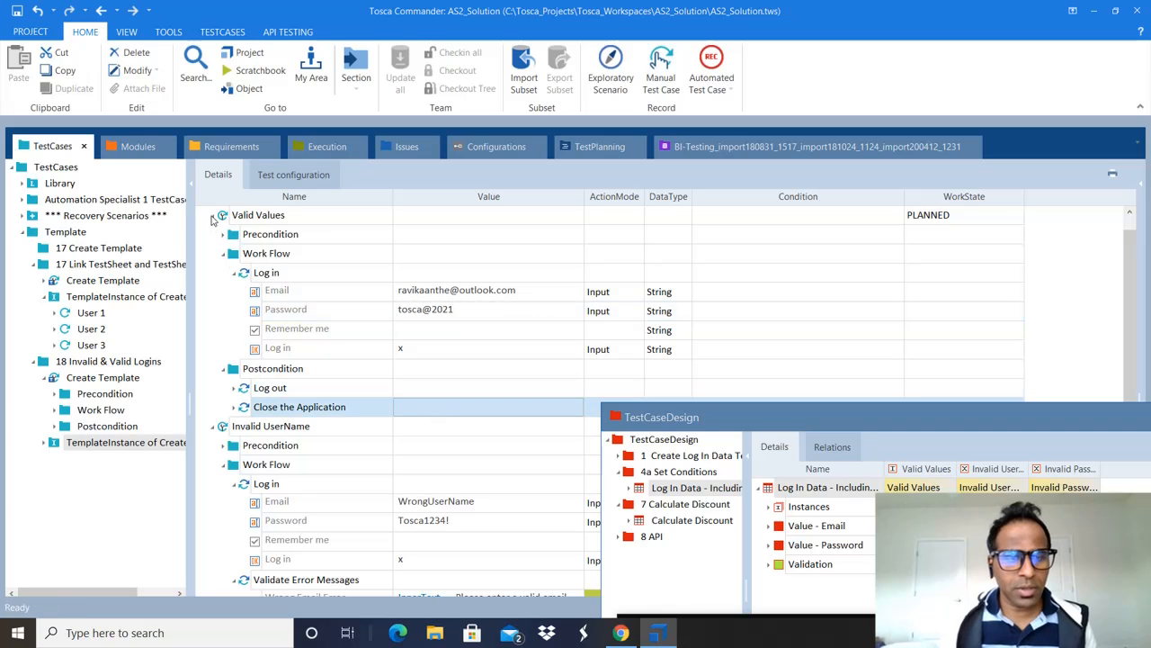
left_click(213, 218)
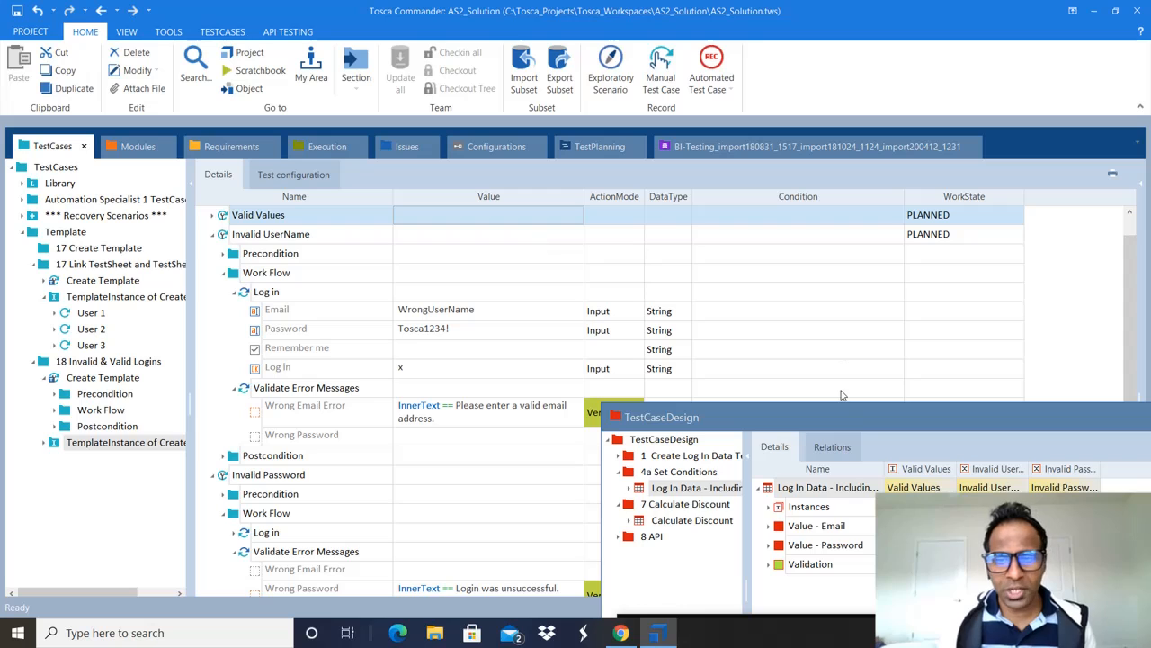
Step: Move the floating window aside and check Invalid UserName's email, password and Wrong Email Error values
left_click_drag(836, 412, 397, 181)
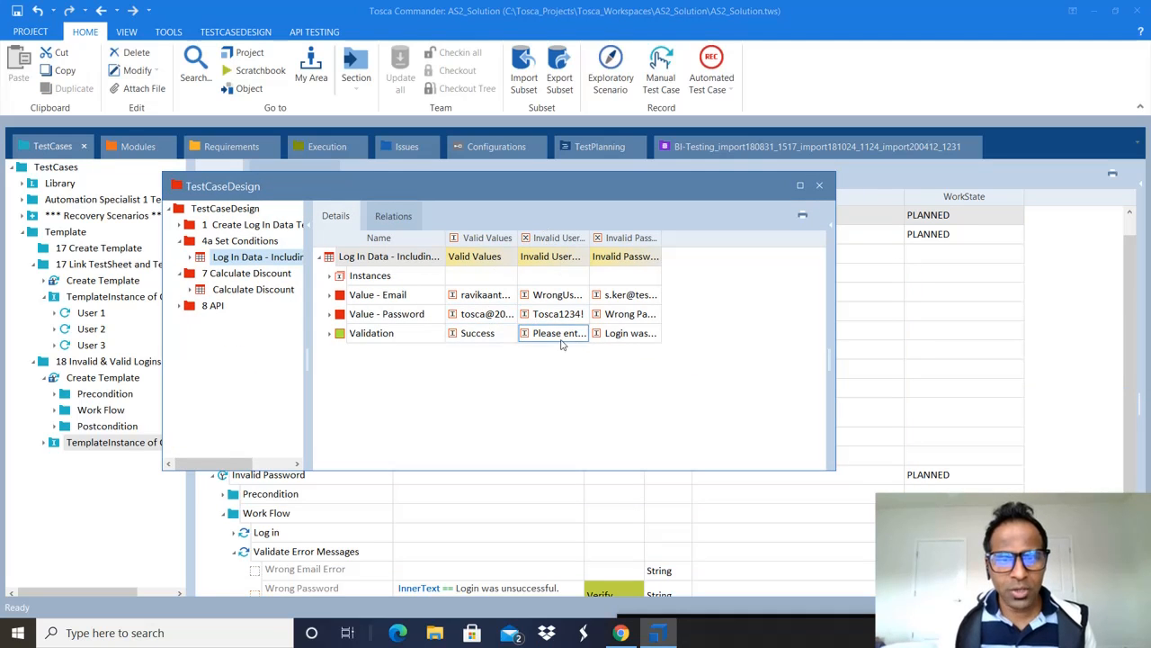
left_click_drag(671, 182, 1108, 267)
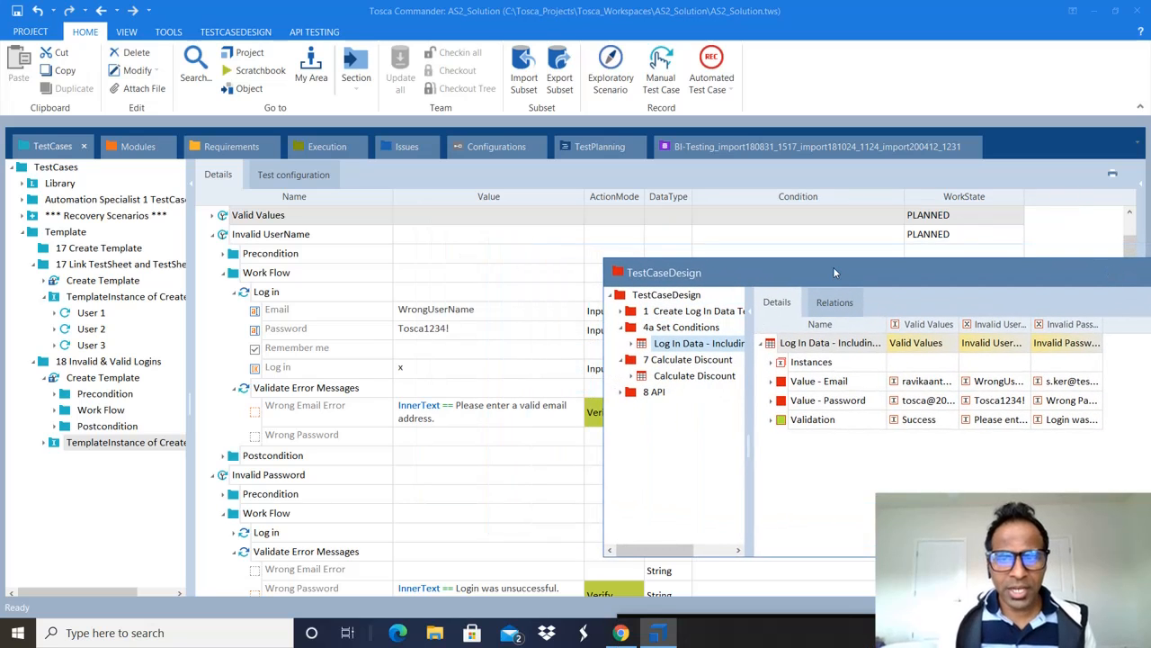
left_click_drag(835, 273, 761, 328)
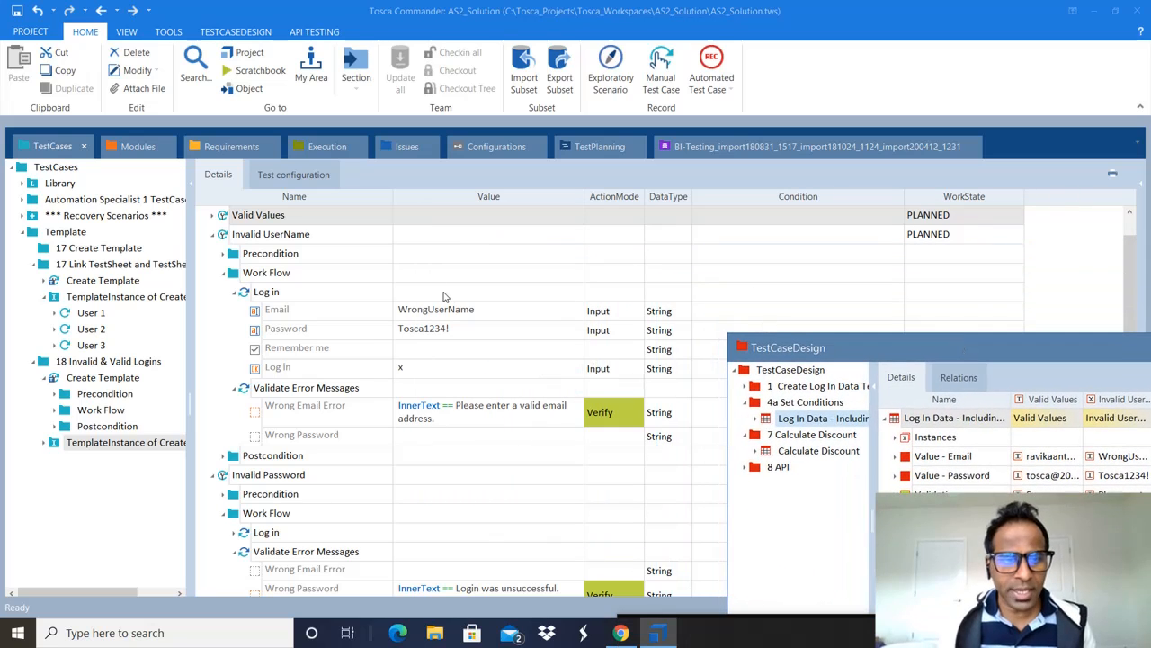
left_click(386, 312)
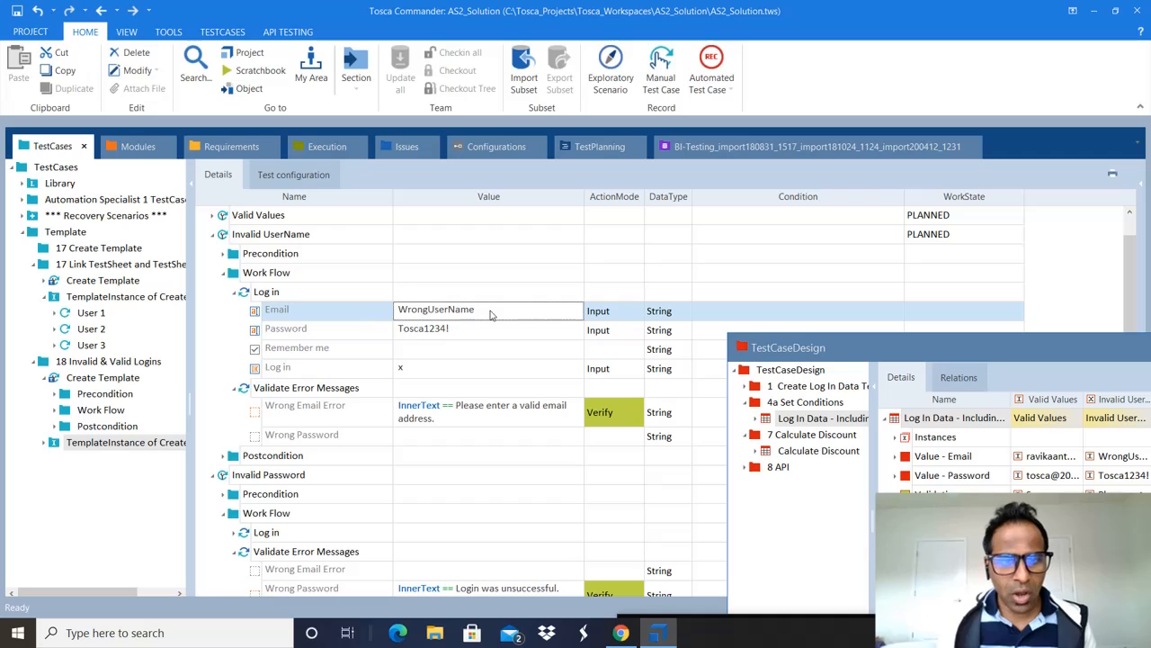
left_click(420, 336)
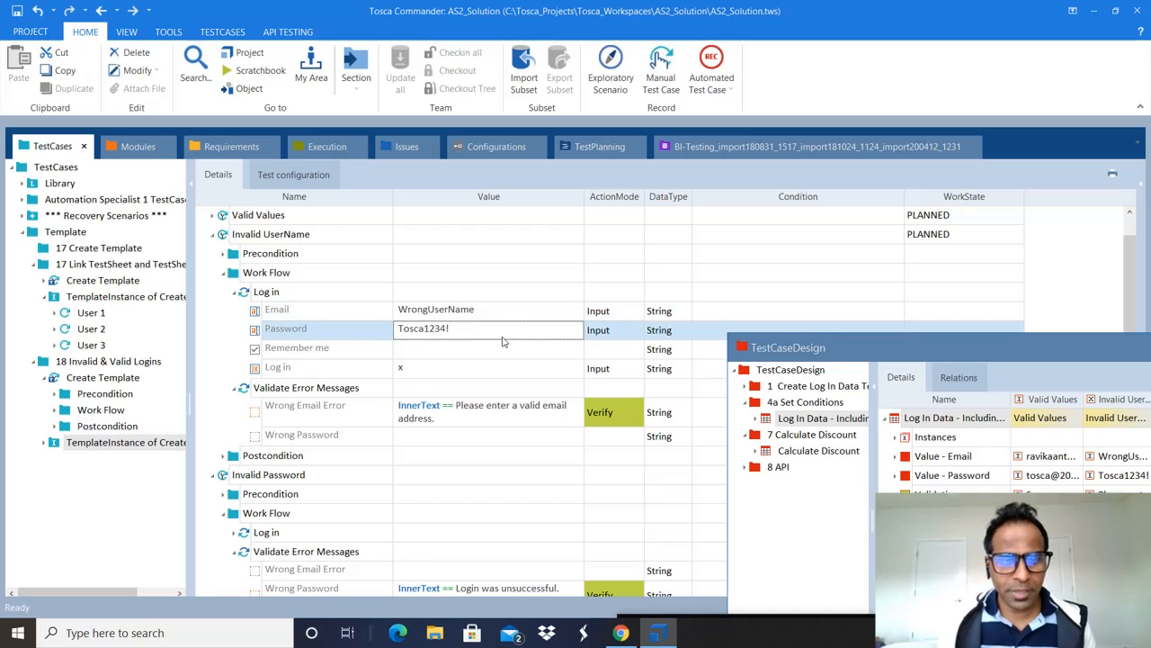
left_click(447, 418)
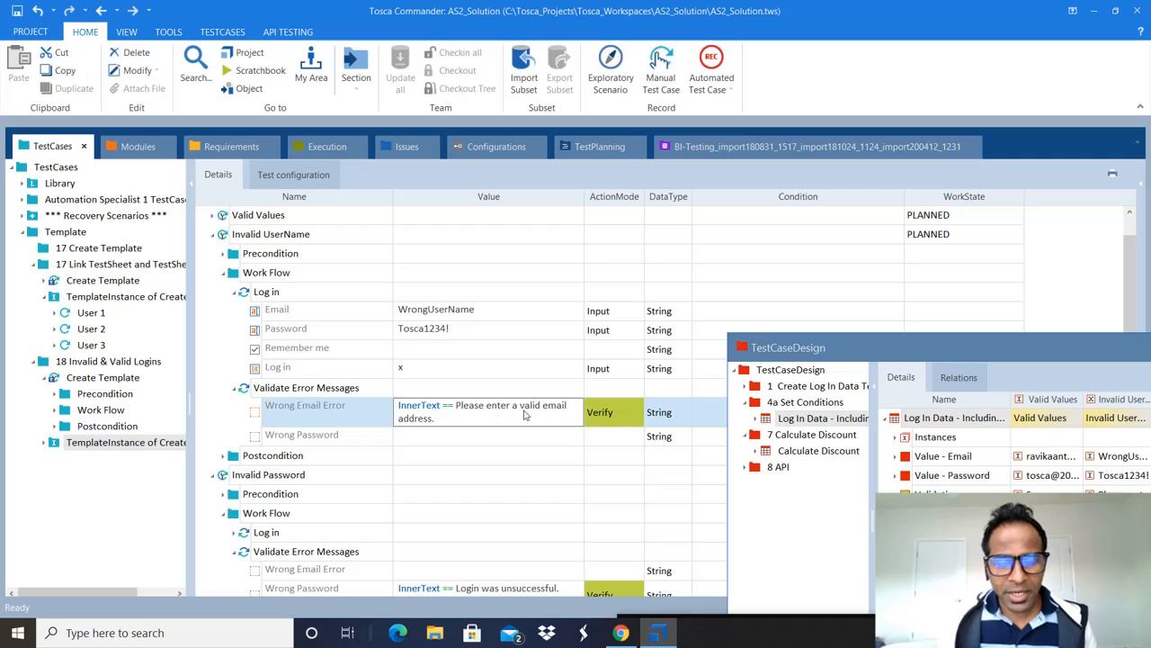
left_click(441, 333)
left_click(447, 422)
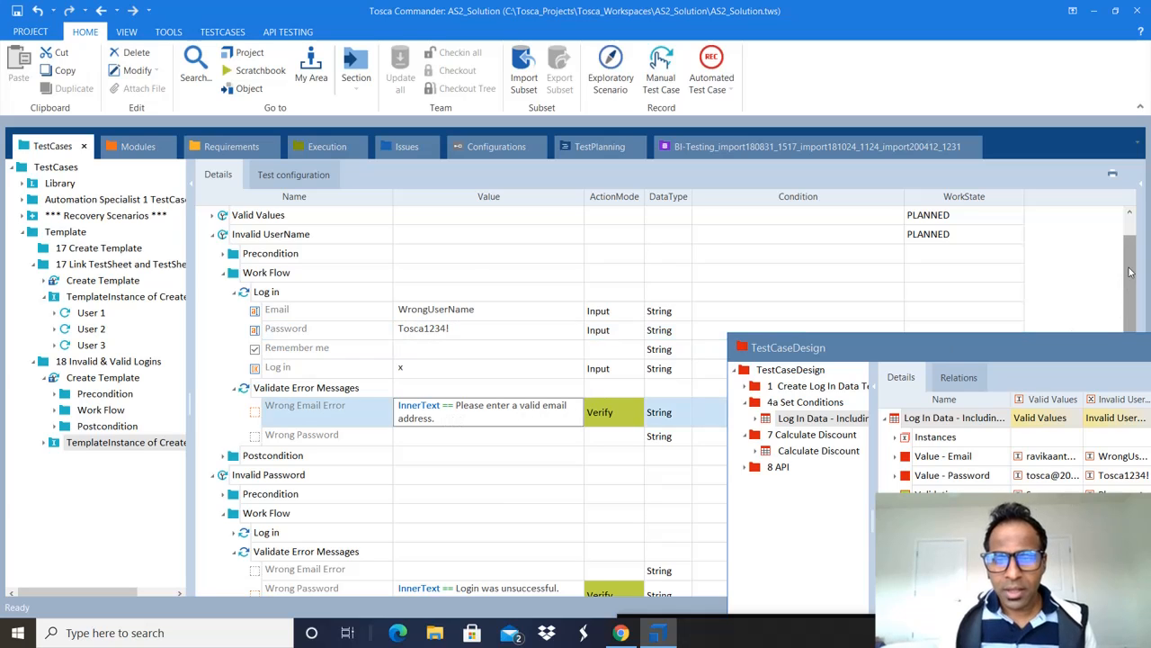
scroll(1126, 278, "down", 1)
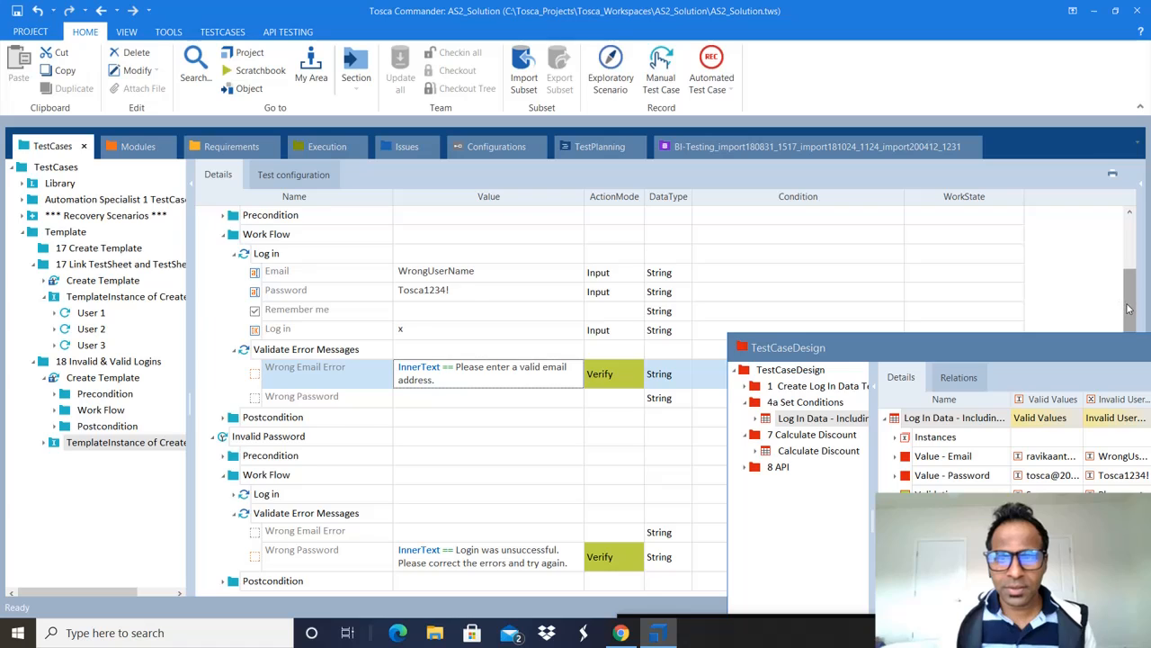
scroll(1124, 225, "up", 1)
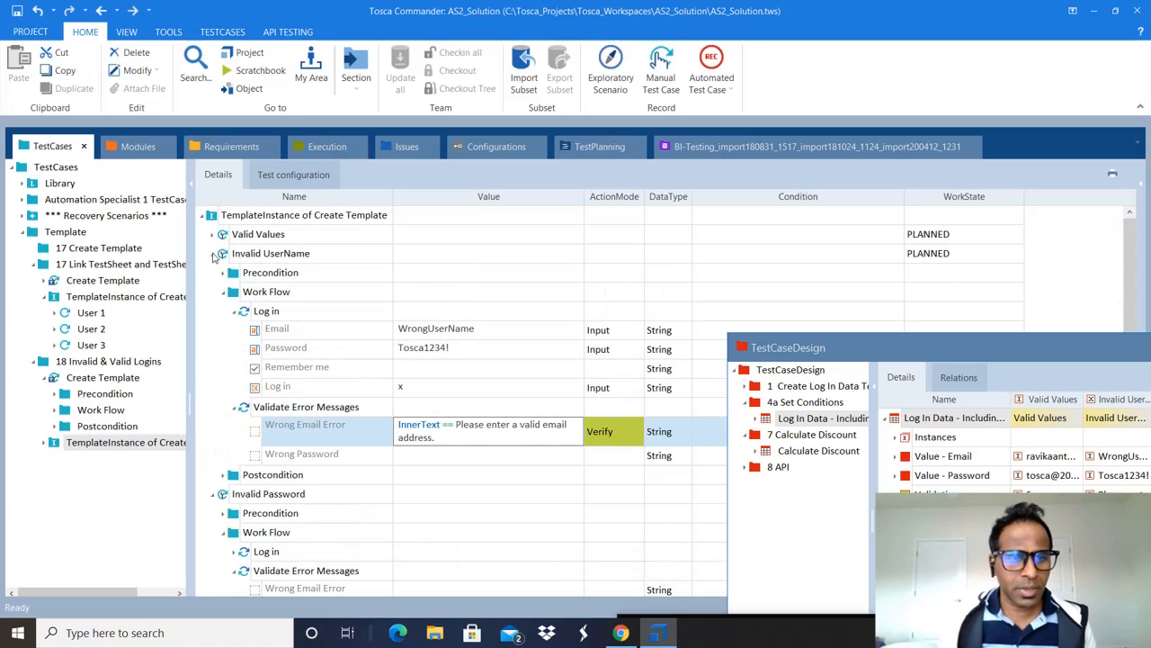
left_click(214, 256)
Step: Check Invalid Password's Wrong Password verification, recheck Invalid UserName's Wrong Email Error, and recentre TestCaseDesign
left_click(304, 279)
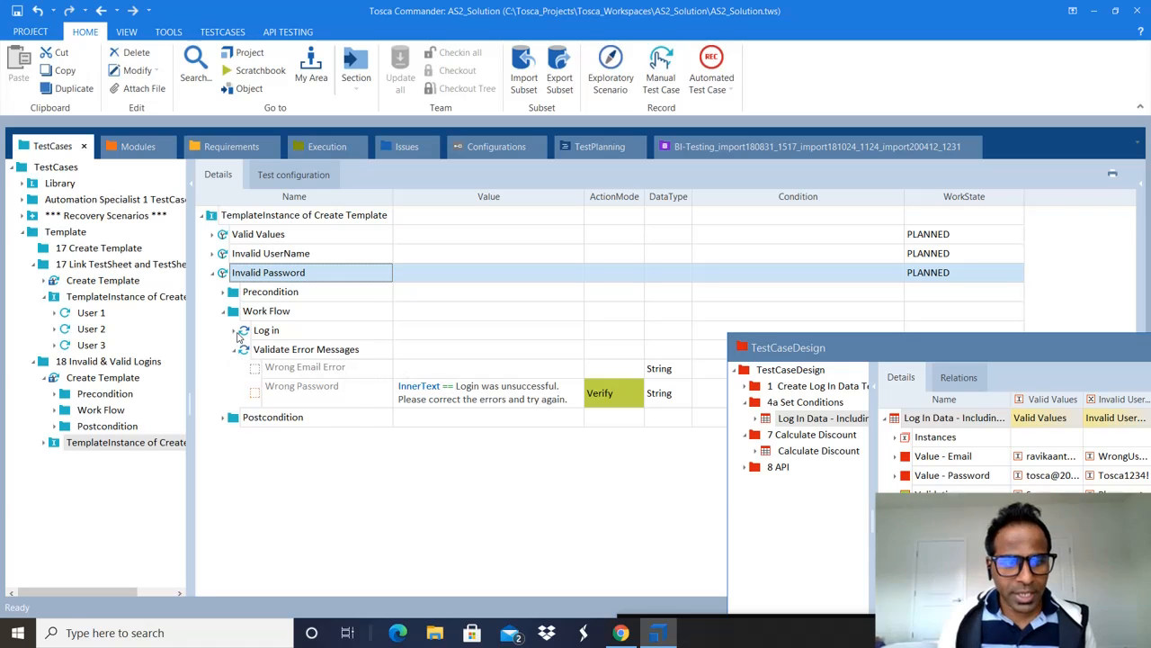
left_click(234, 331)
left_click(481, 472)
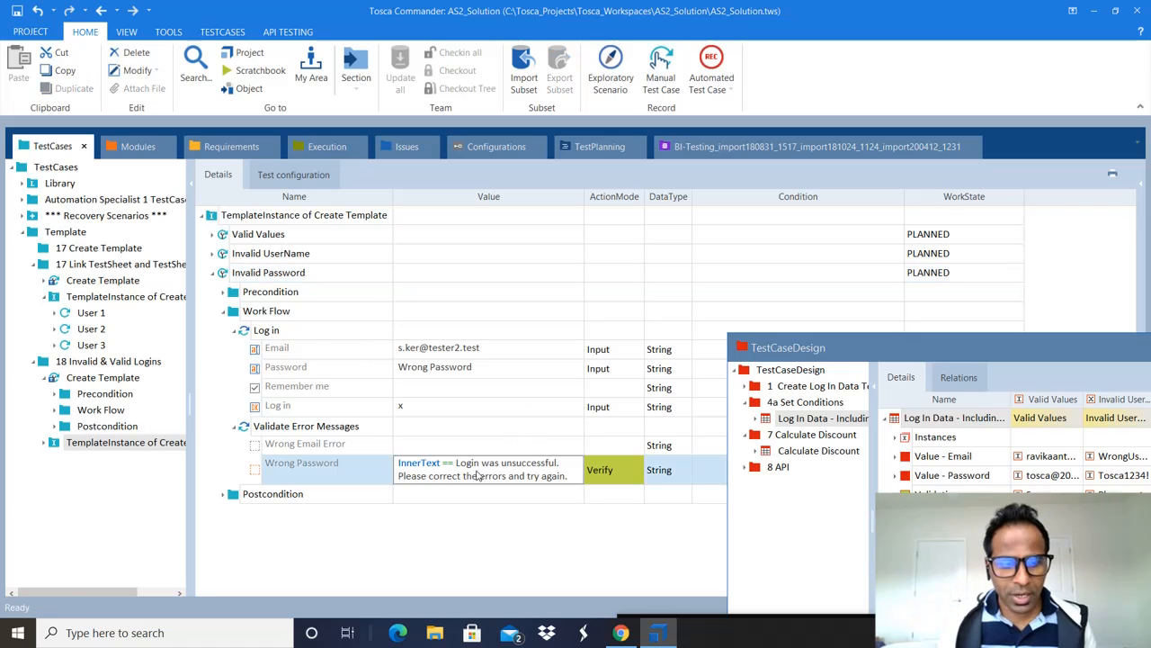
left_click(213, 254)
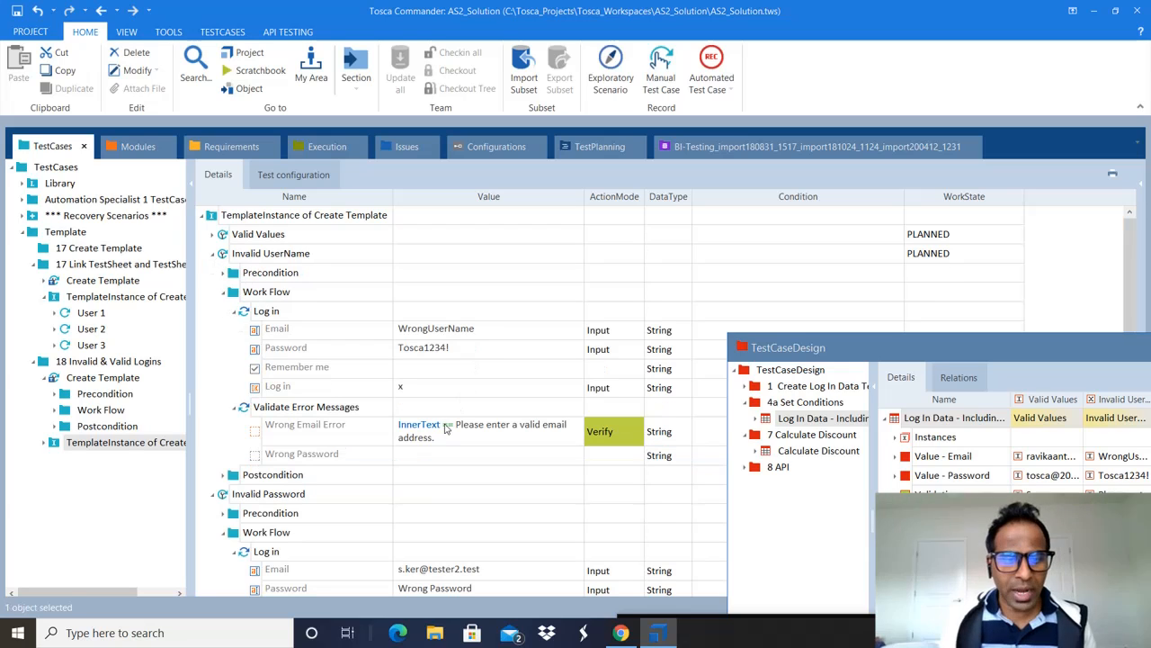
left_click(446, 429)
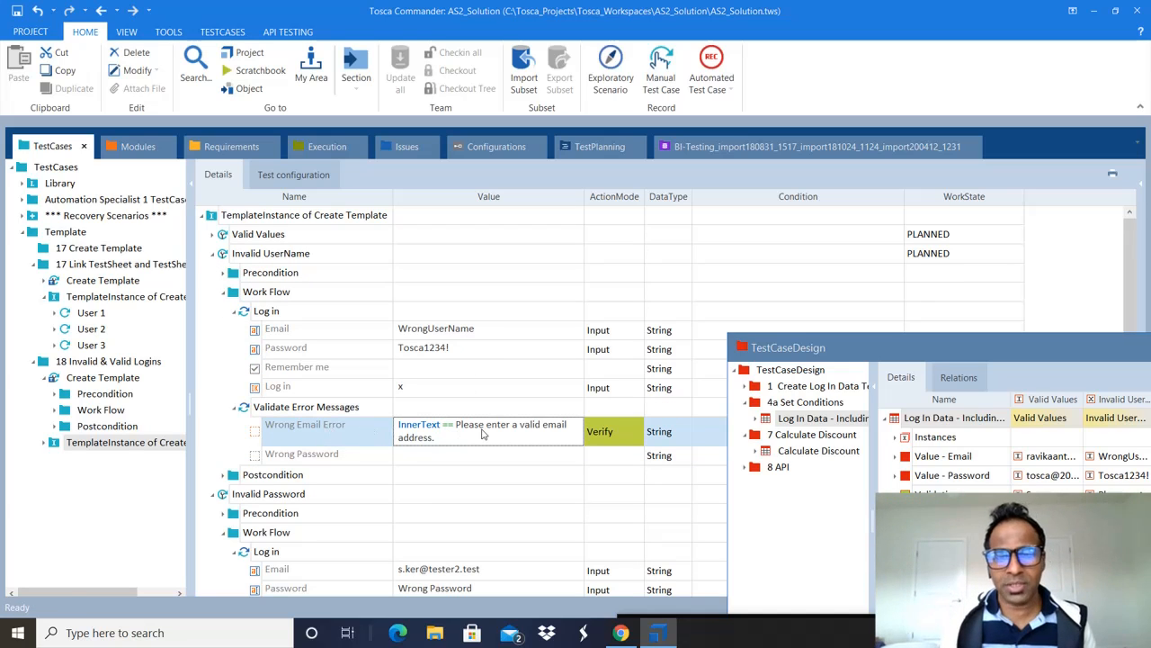
left_click_drag(895, 345, 505, 236)
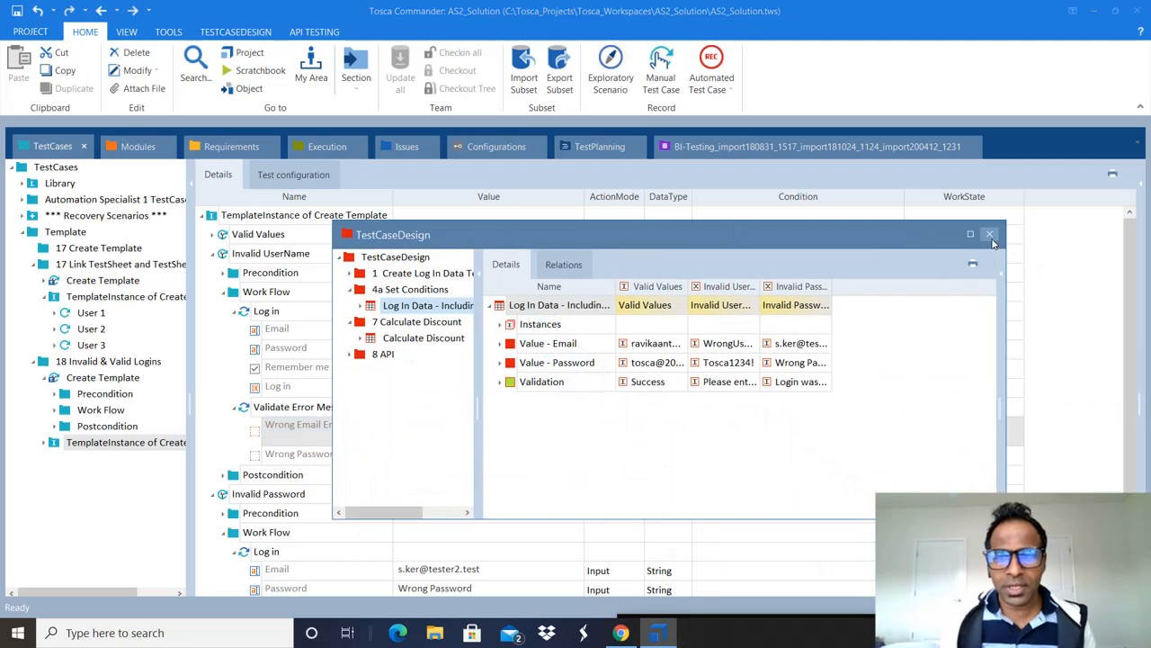
left_click(989, 234)
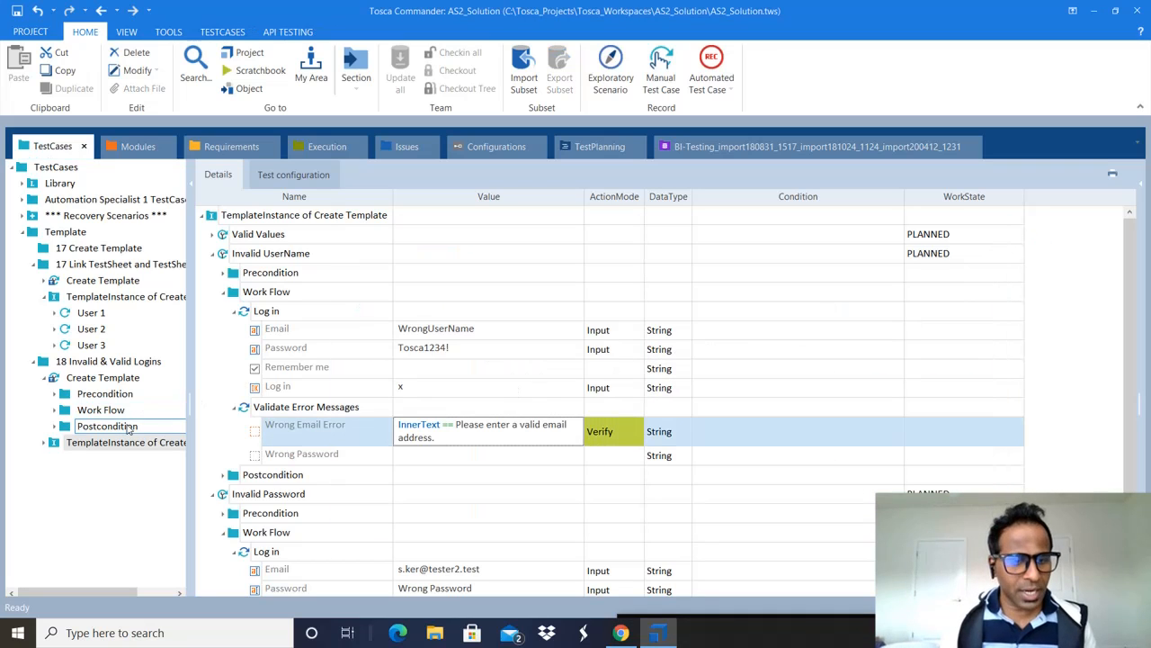
left_click(213, 253)
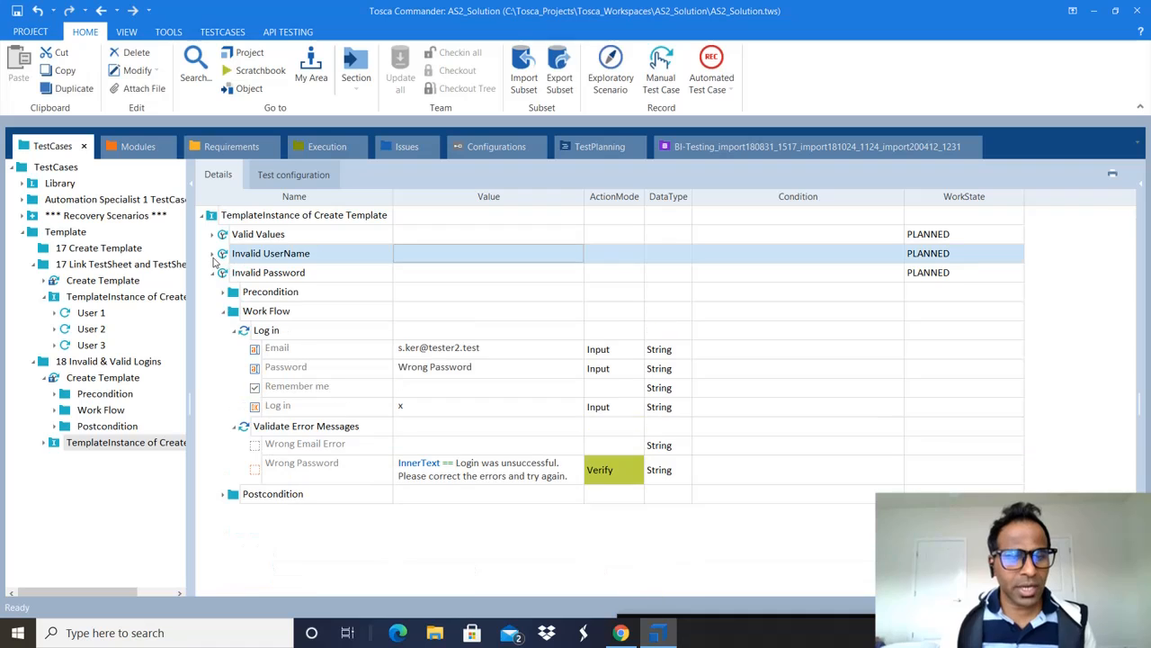
left_click(213, 274)
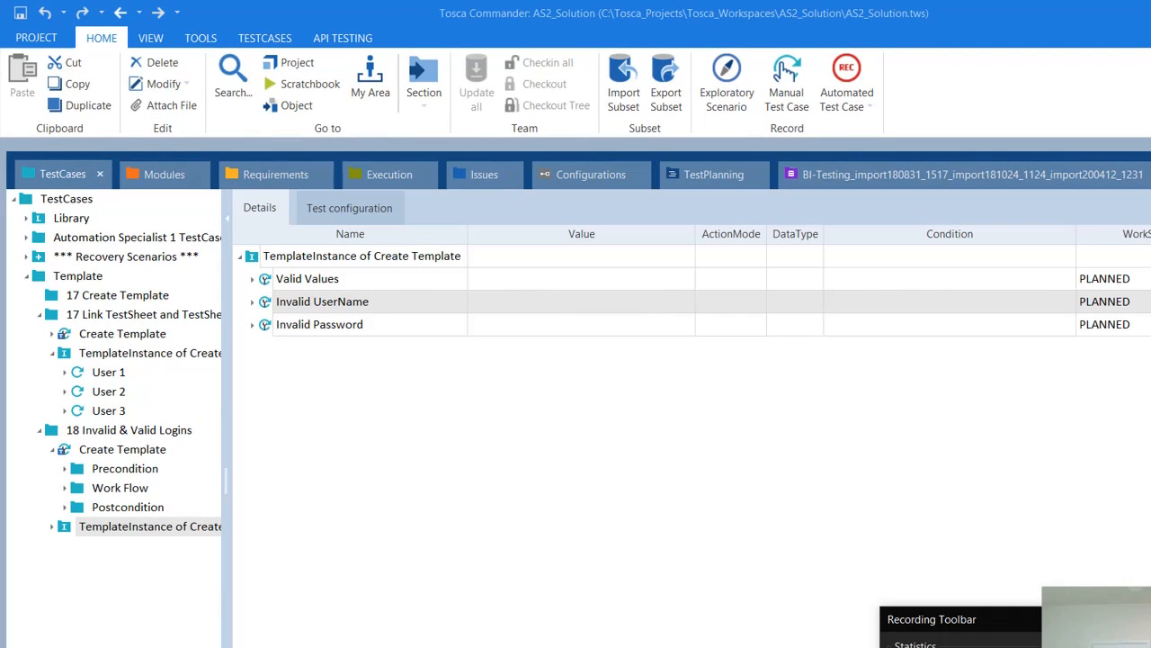
left_click(833, 521)
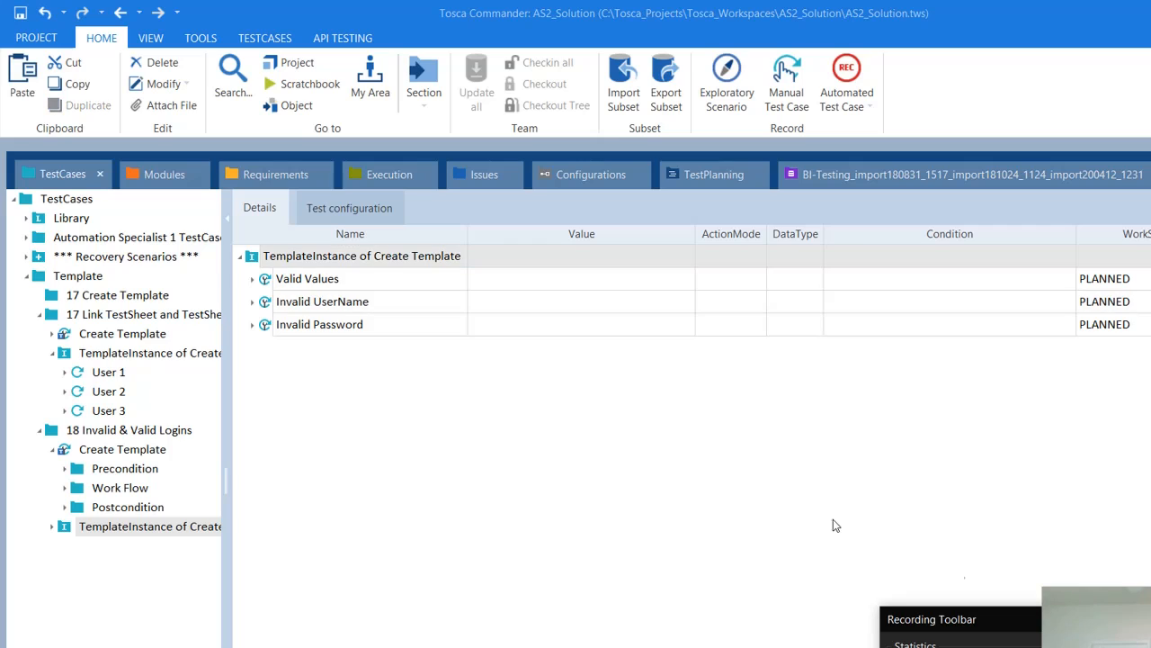
right_click(404, 260)
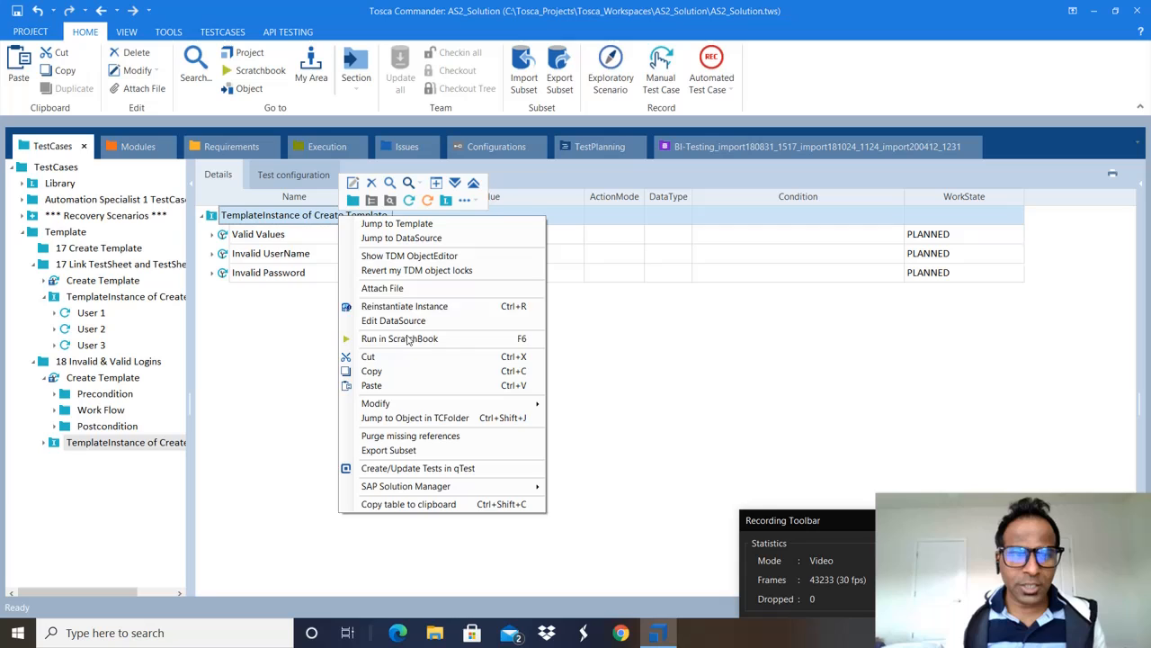
left_click(258, 239)
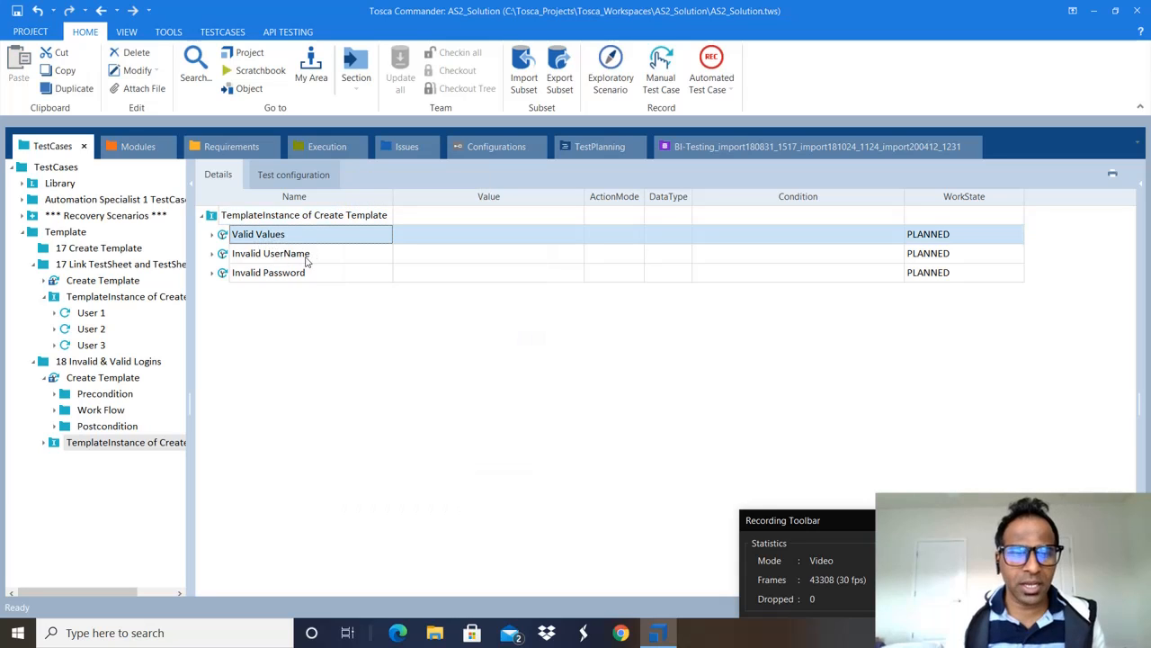
left_click(287, 260)
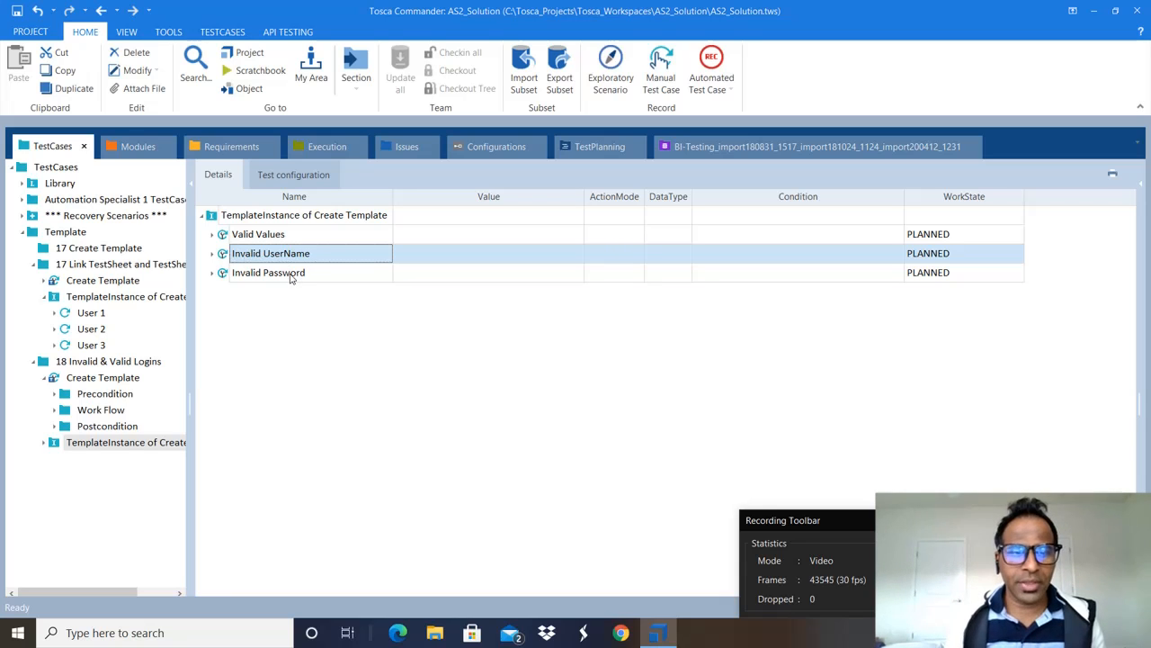
left_click(301, 278)
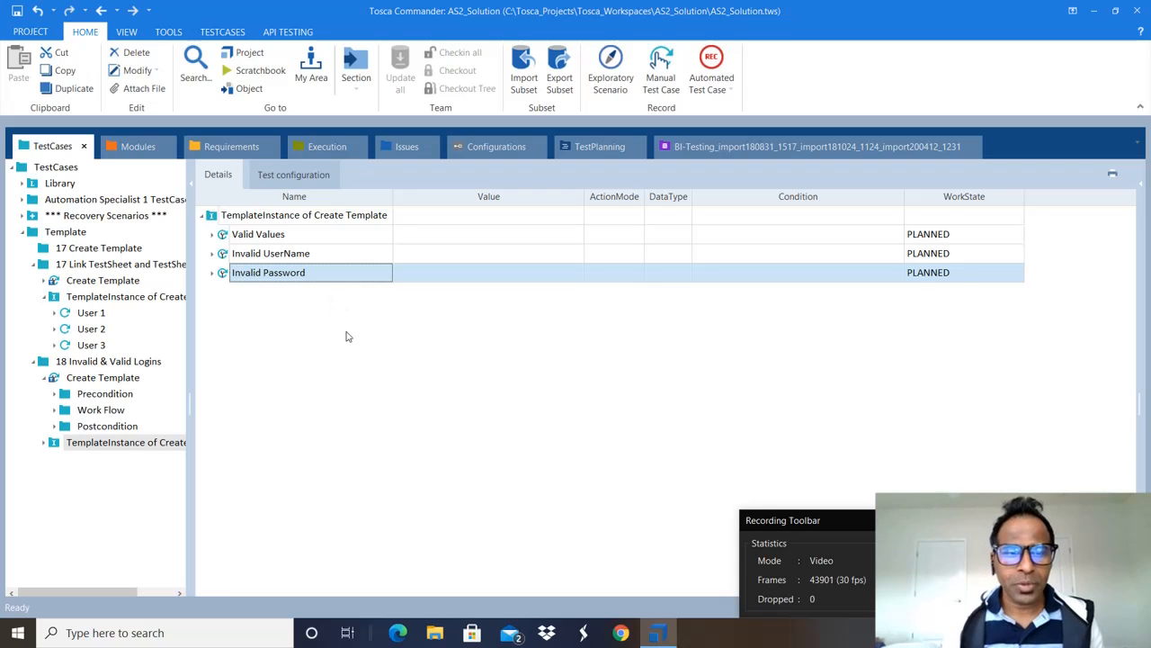
left_click(353, 219)
Step: Run the TemplateInstance of Create Template in ScratchBook
right_click(352, 220)
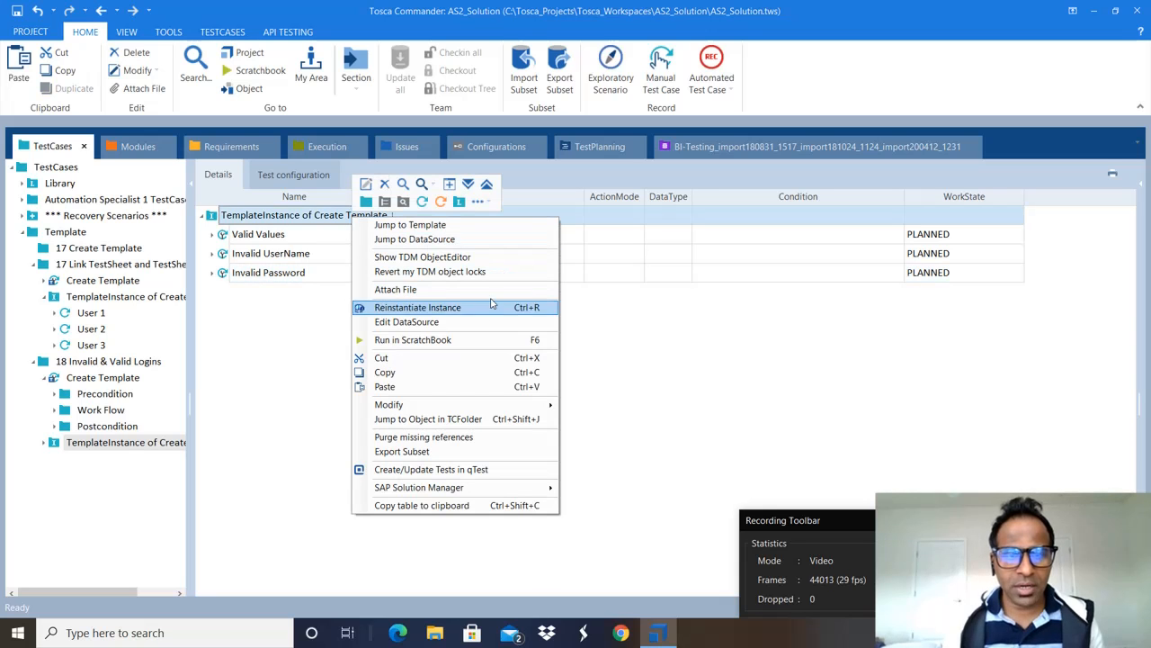
left_click(440, 341)
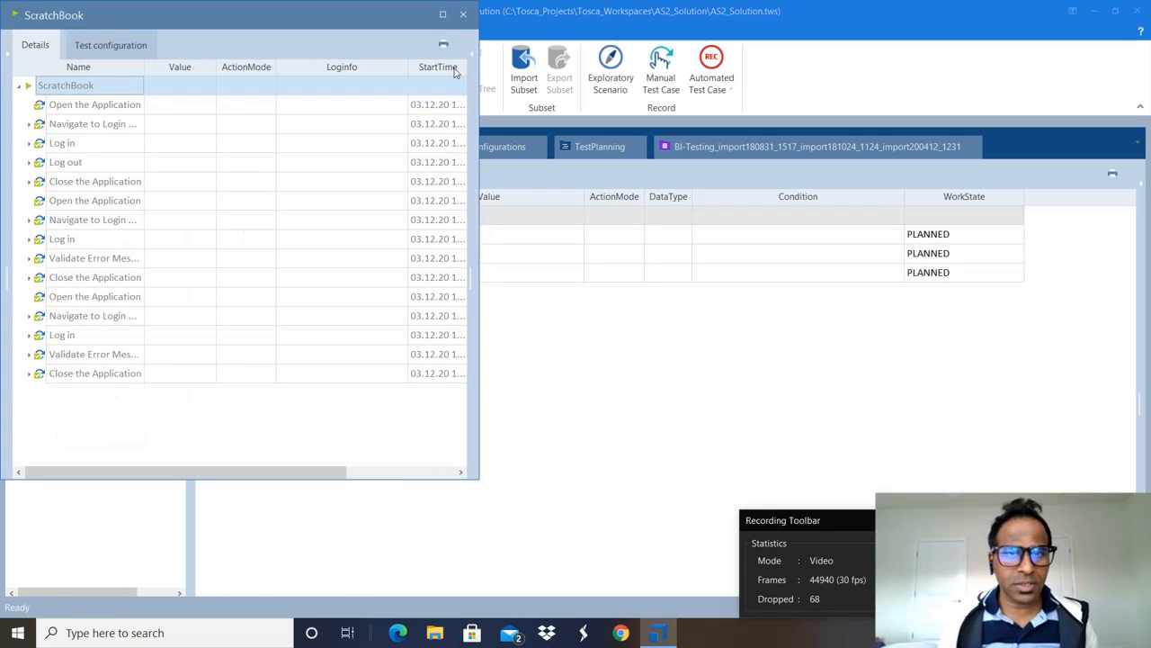
Step: Maximize ScratchBook and confirm the Wrong Email Error message verification passed
left_click(442, 14)
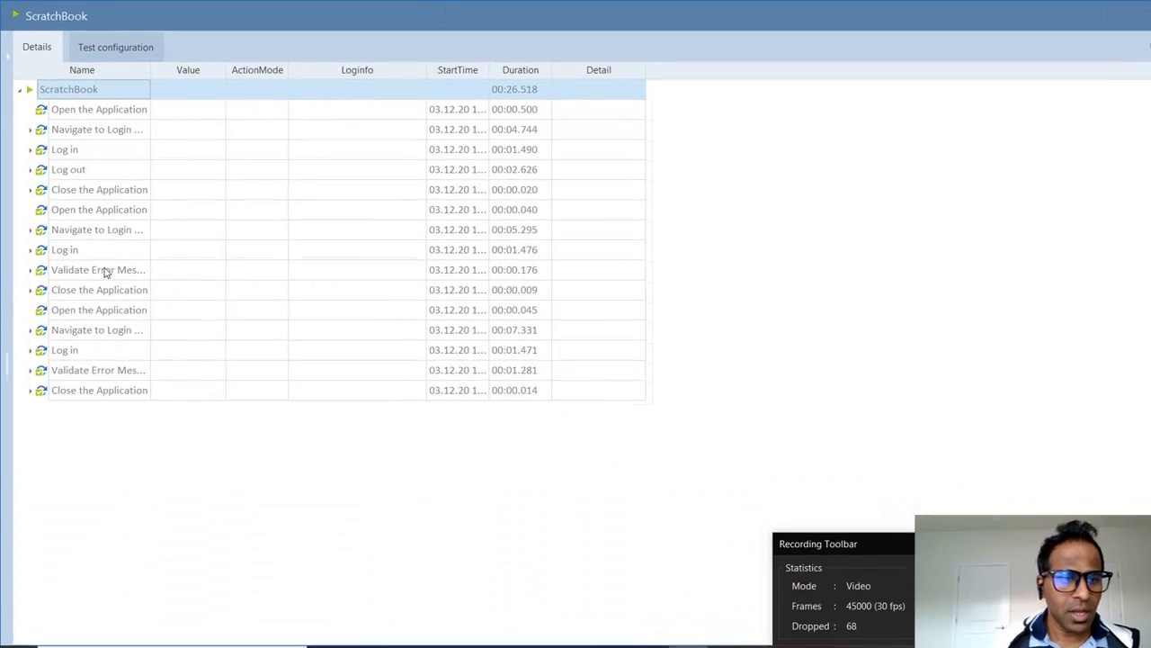
left_click(29, 270)
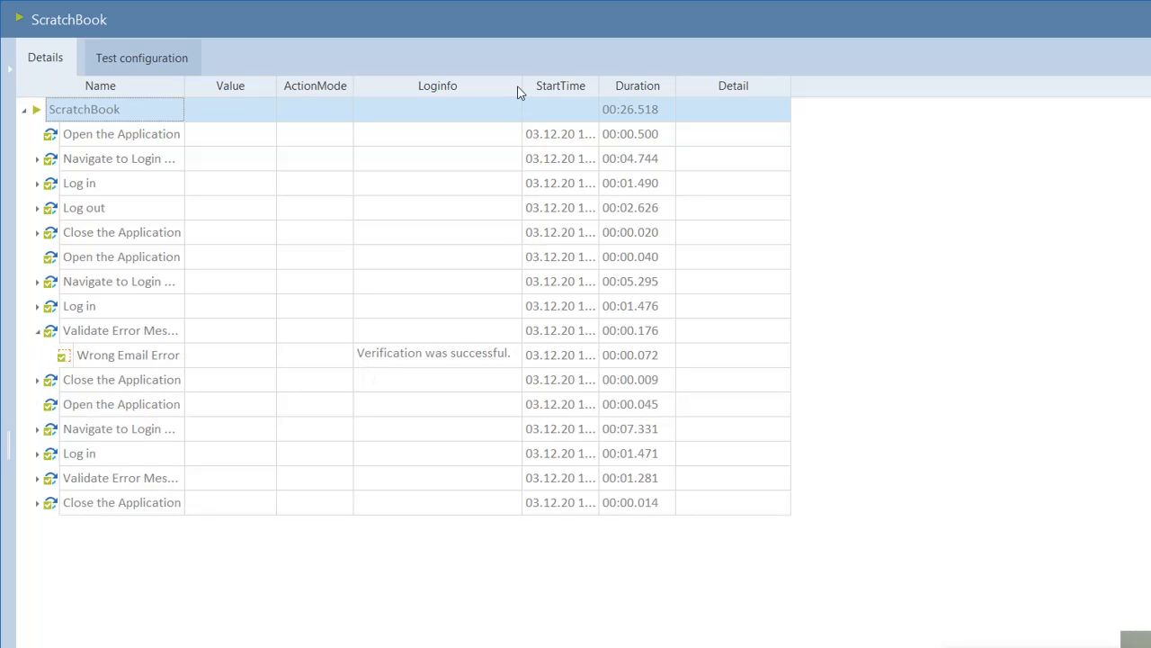
left_click_drag(522, 85, 622, 85)
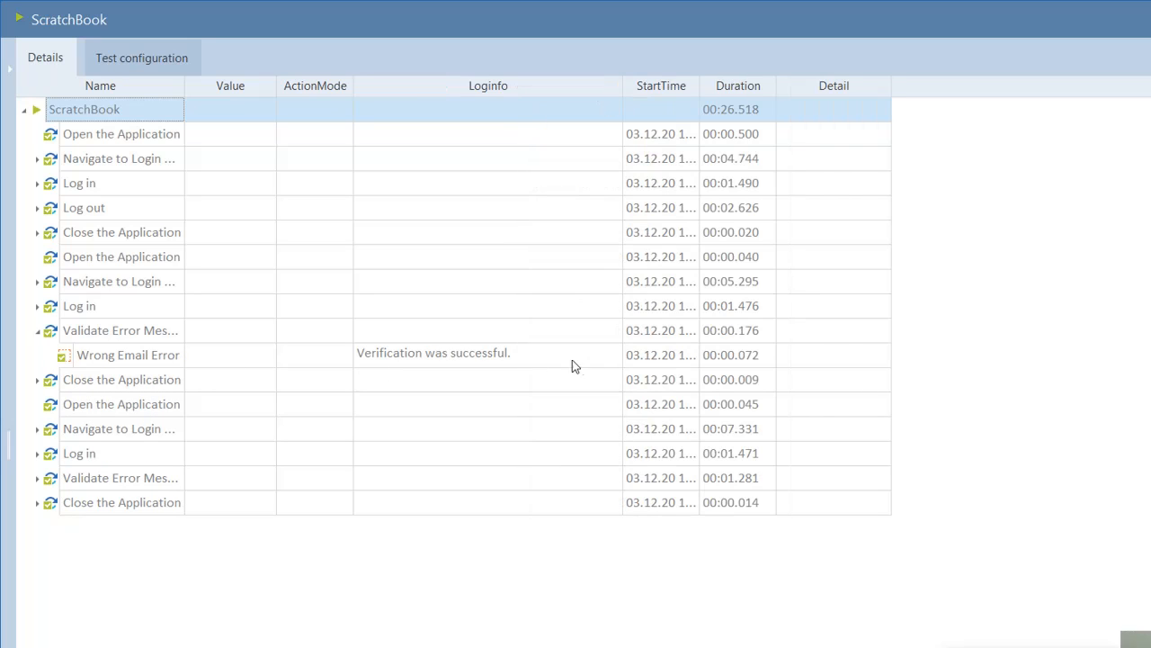
left_click(554, 357)
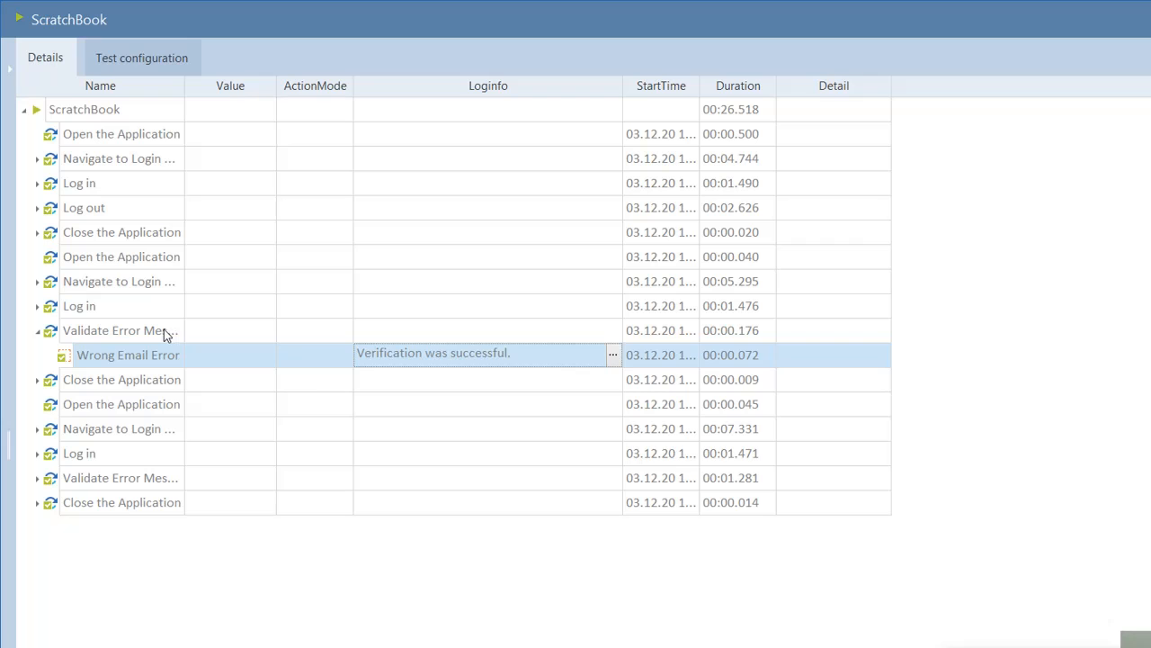
left_click(615, 357)
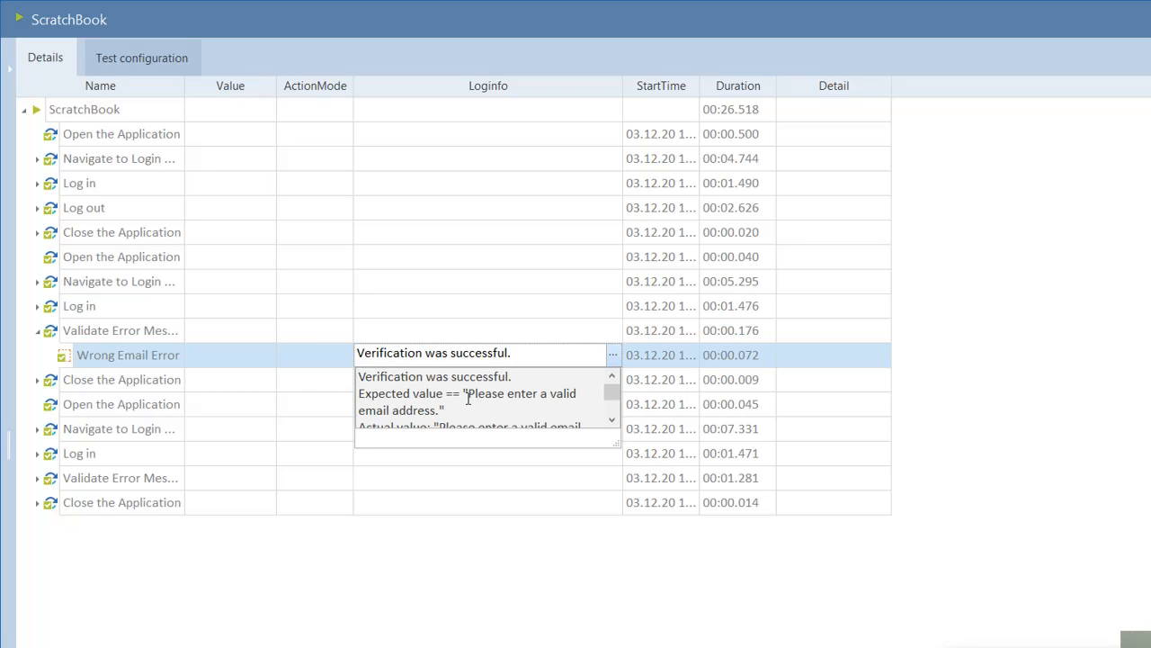
left_click_drag(468, 397, 438, 410)
left_click(613, 418)
left_click(613, 418)
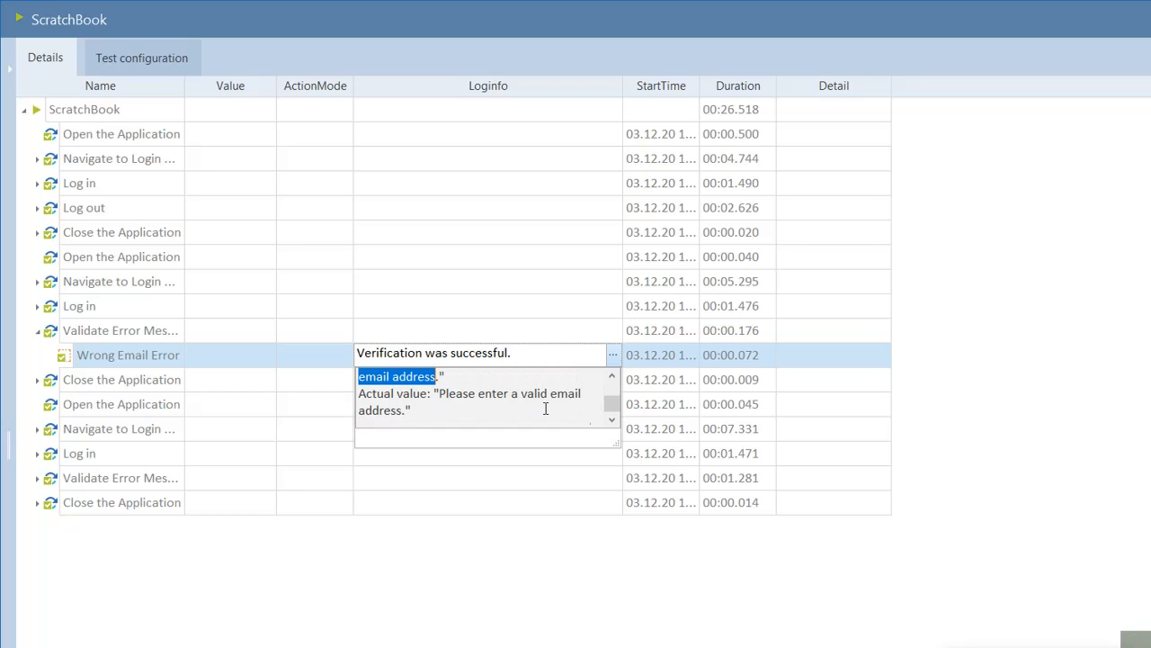
left_click_drag(439, 394, 515, 410)
left_click(169, 453)
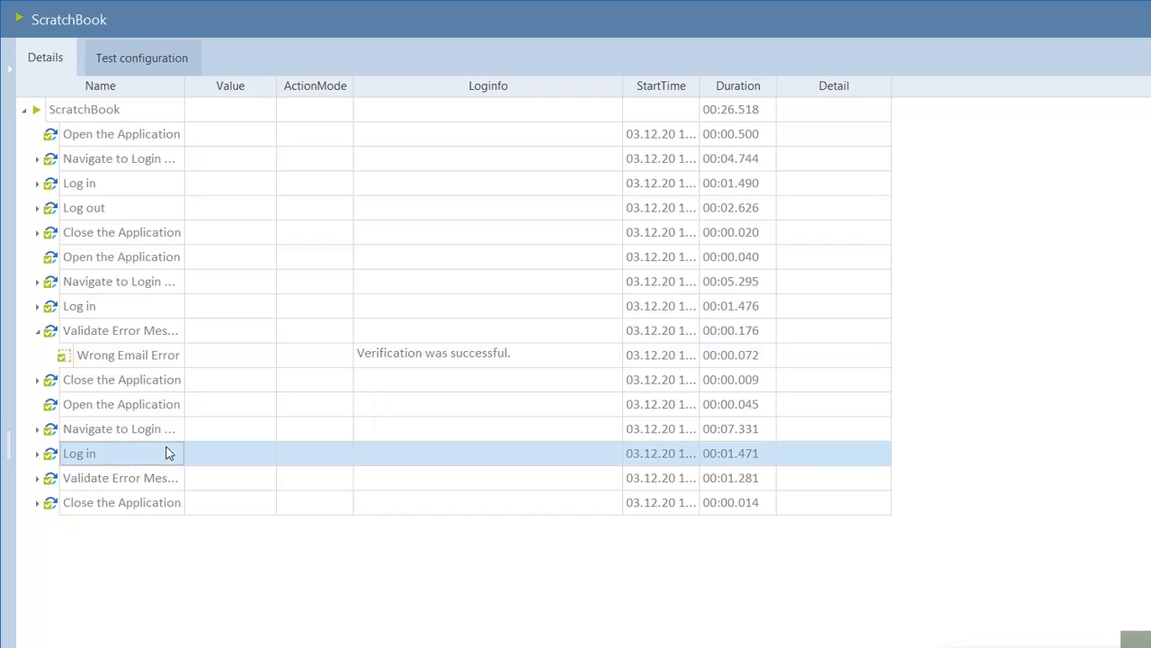
Step: Confirm the Wrong Password message verification passed, then close ScratchBook
left_click(37, 477)
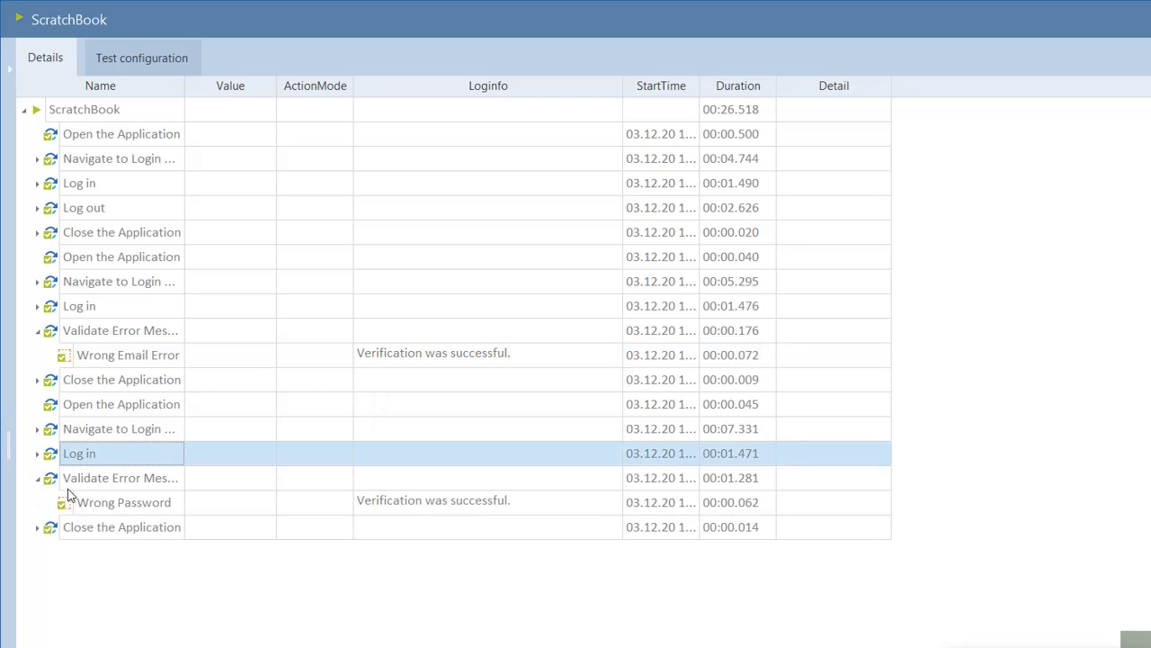
left_click(468, 500)
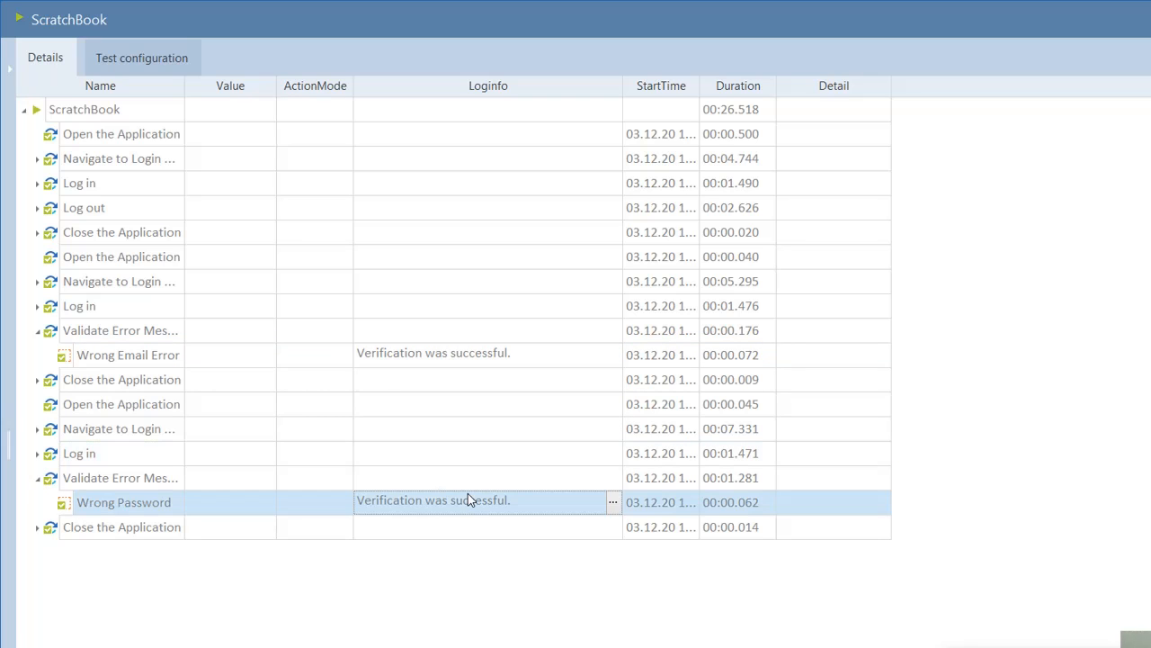
left_click(613, 504)
left_click(612, 567)
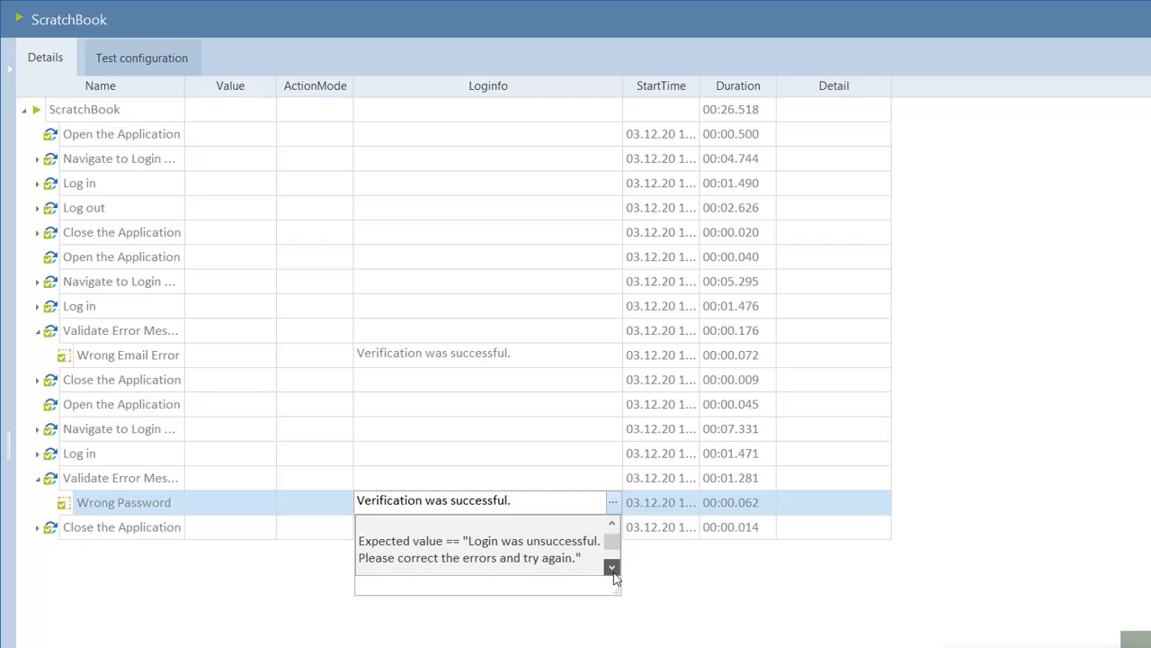
left_click(612, 569)
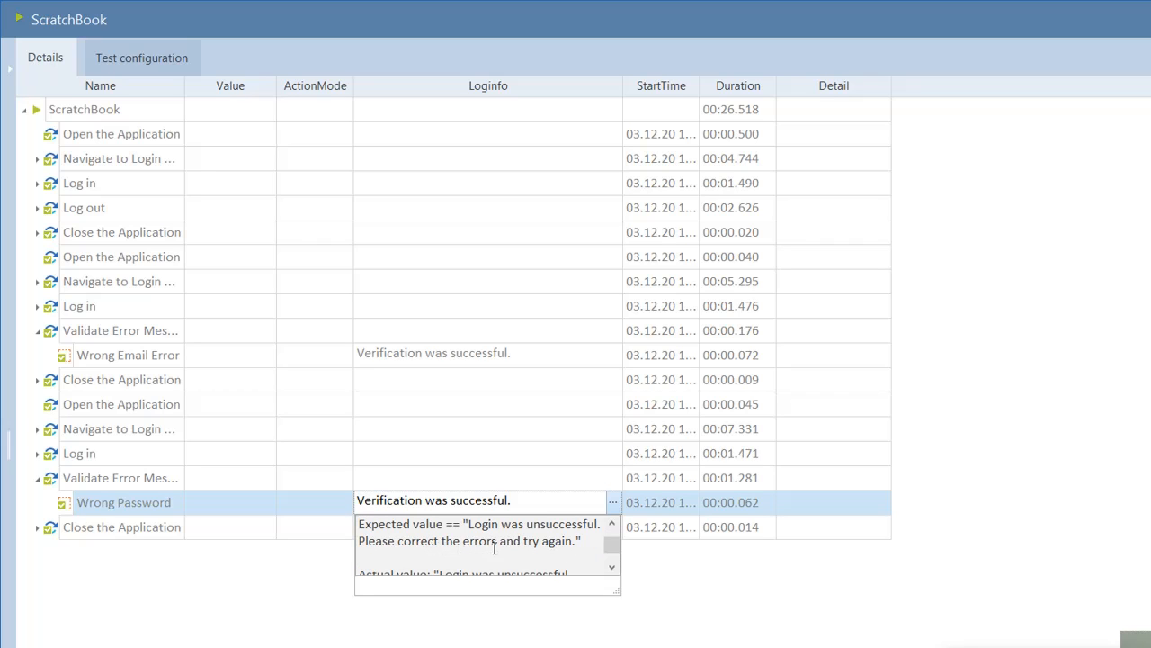
left_click(612, 569)
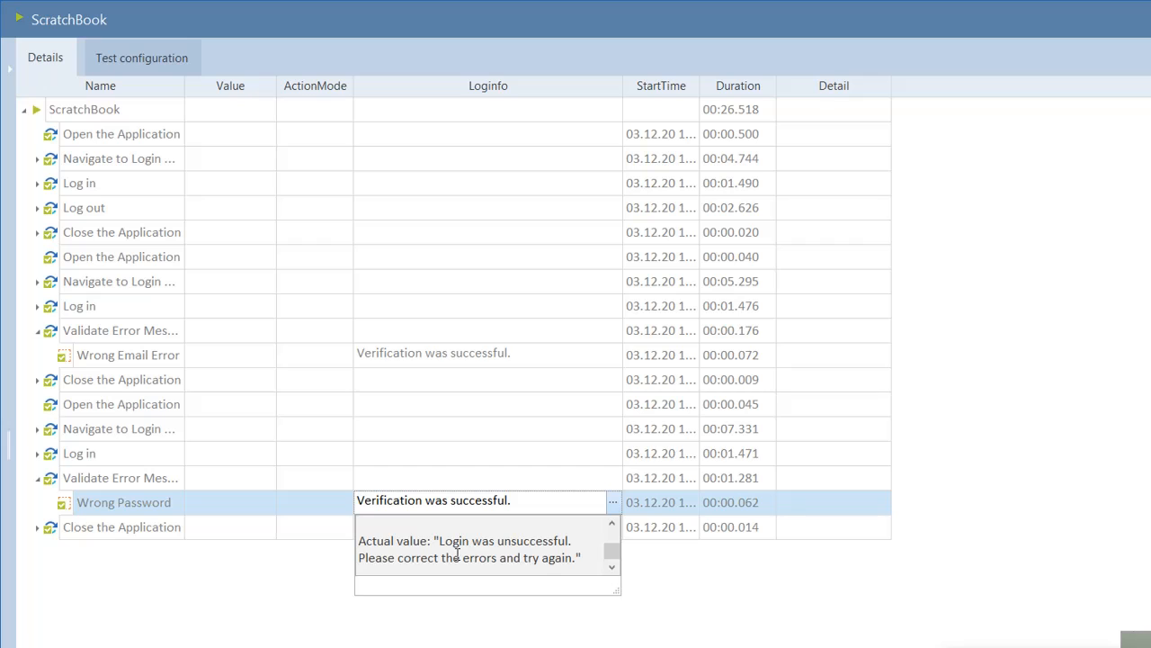
left_click(827, 506)
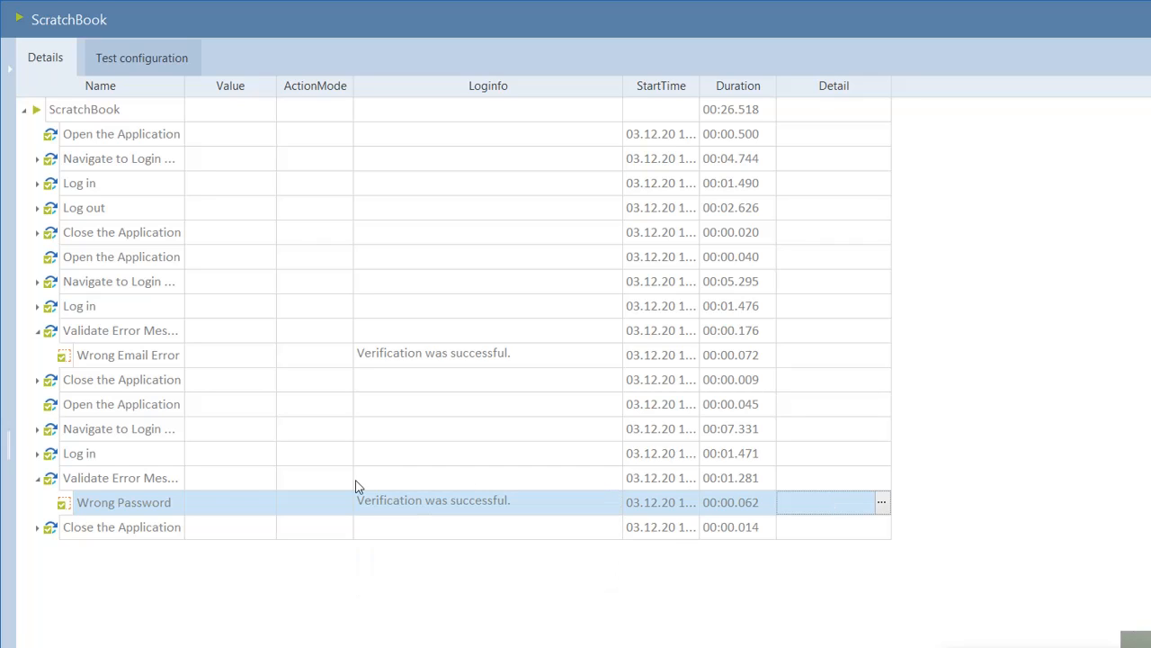
left_click(38, 479)
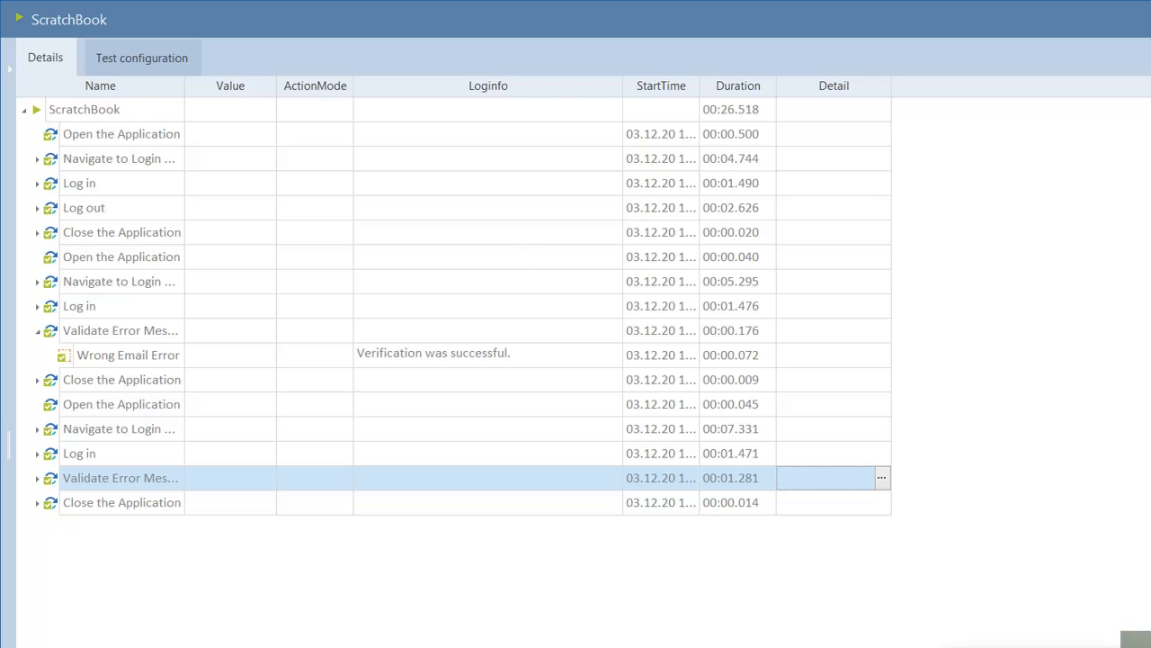
left_click(1142, 18)
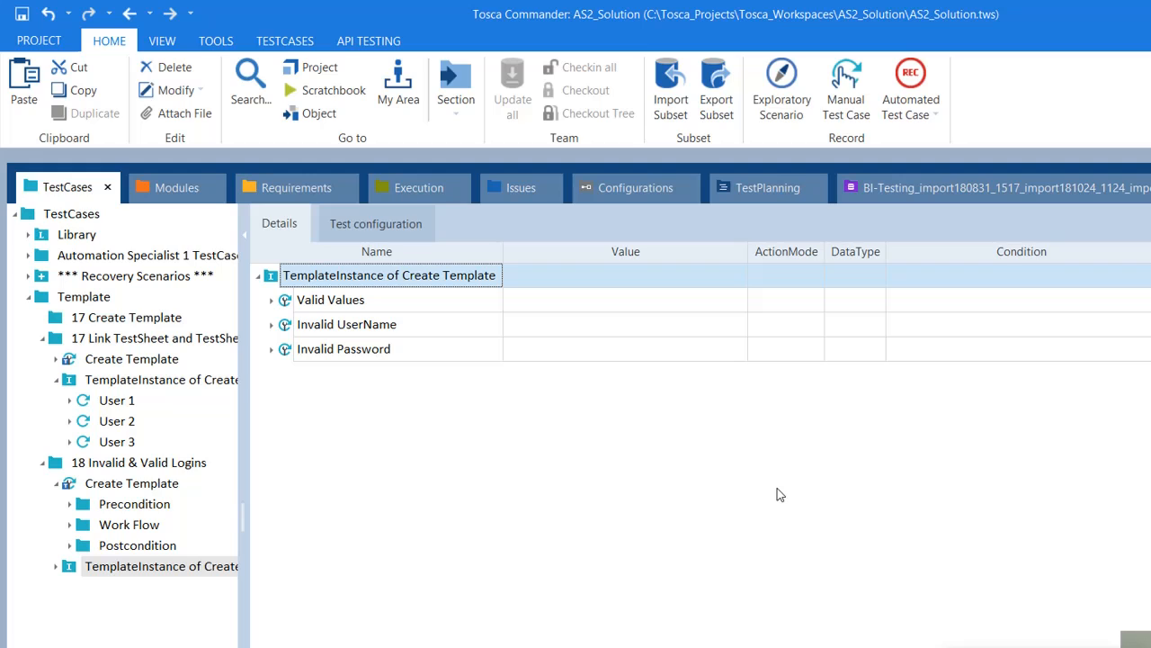
Step: Expand Valid Values, check its Password and Log in values, then collapse Work Flow and Postcondition
left_click(376, 306)
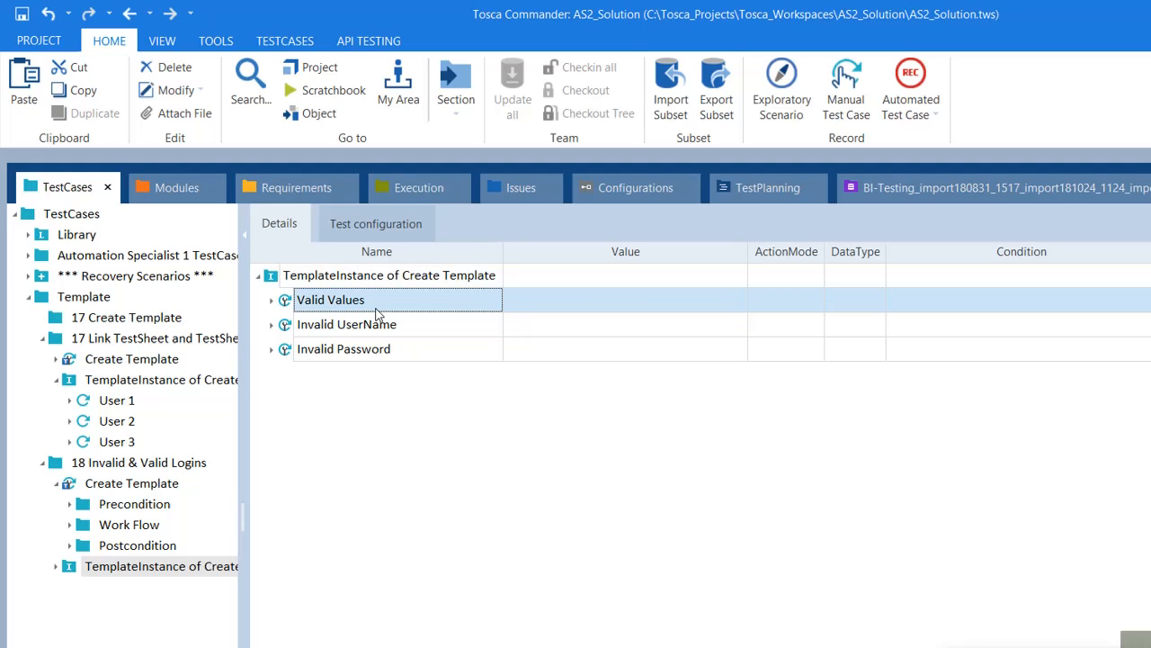
left_click(270, 301)
left_click(525, 429)
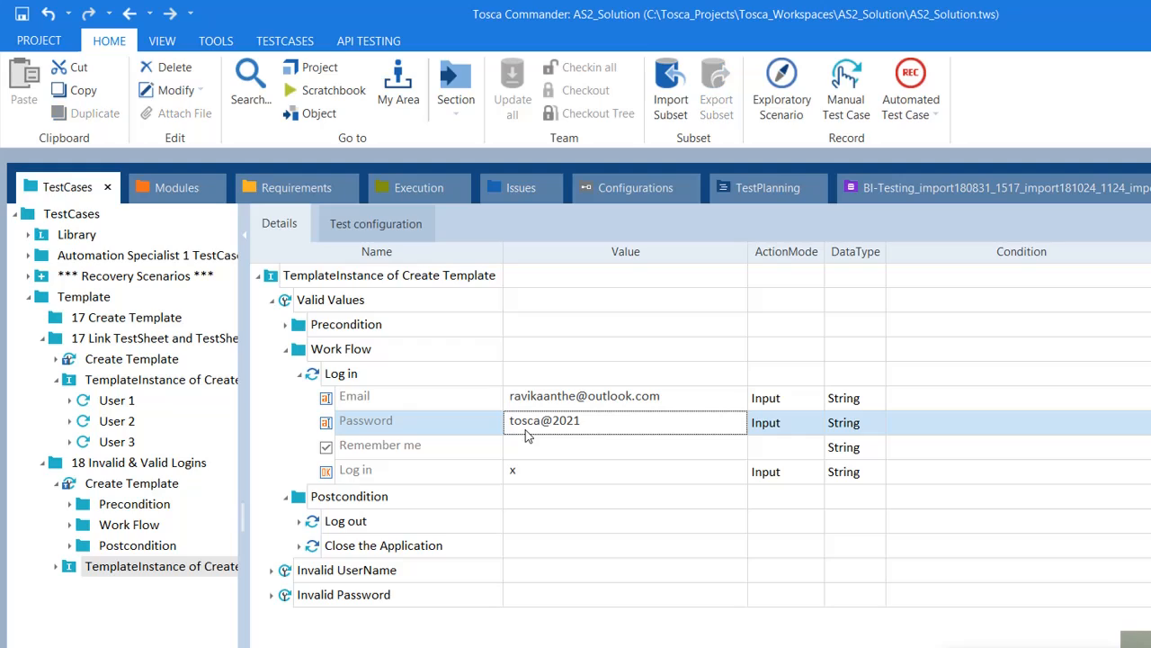
left_click(641, 467)
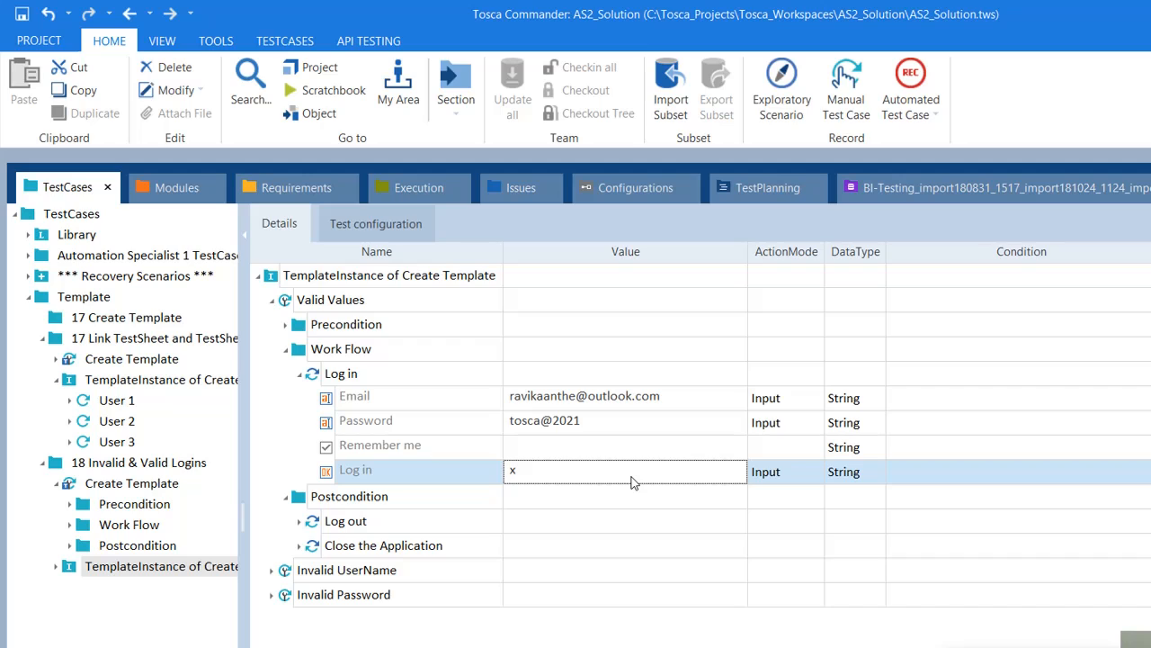
left_click(285, 349)
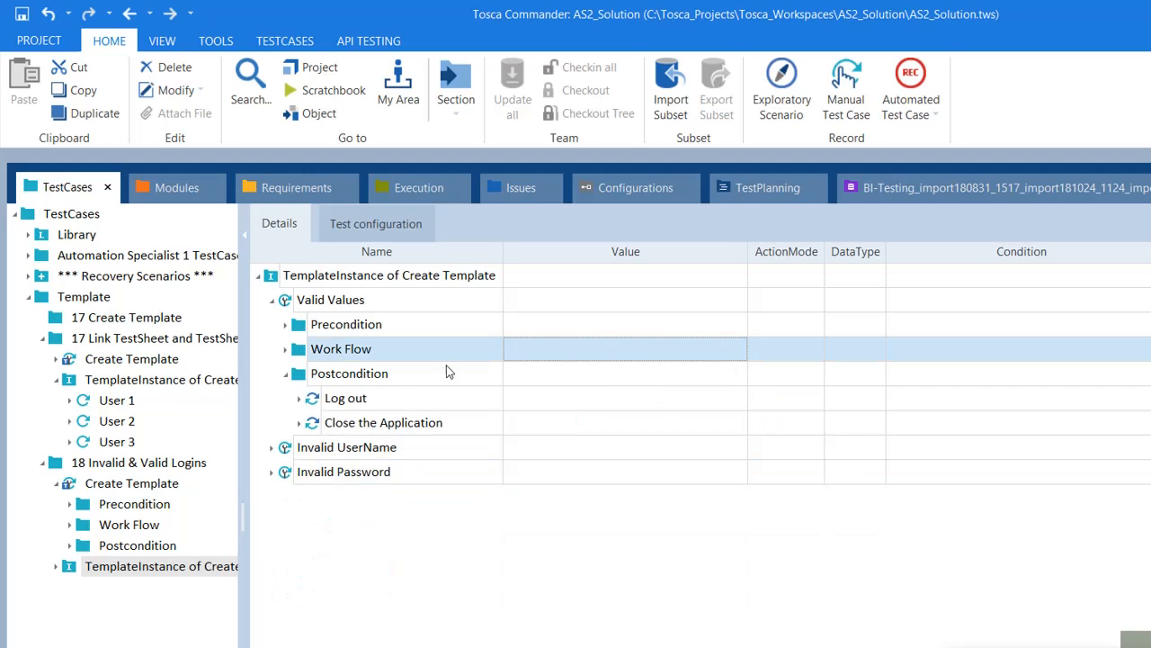
left_click(287, 375)
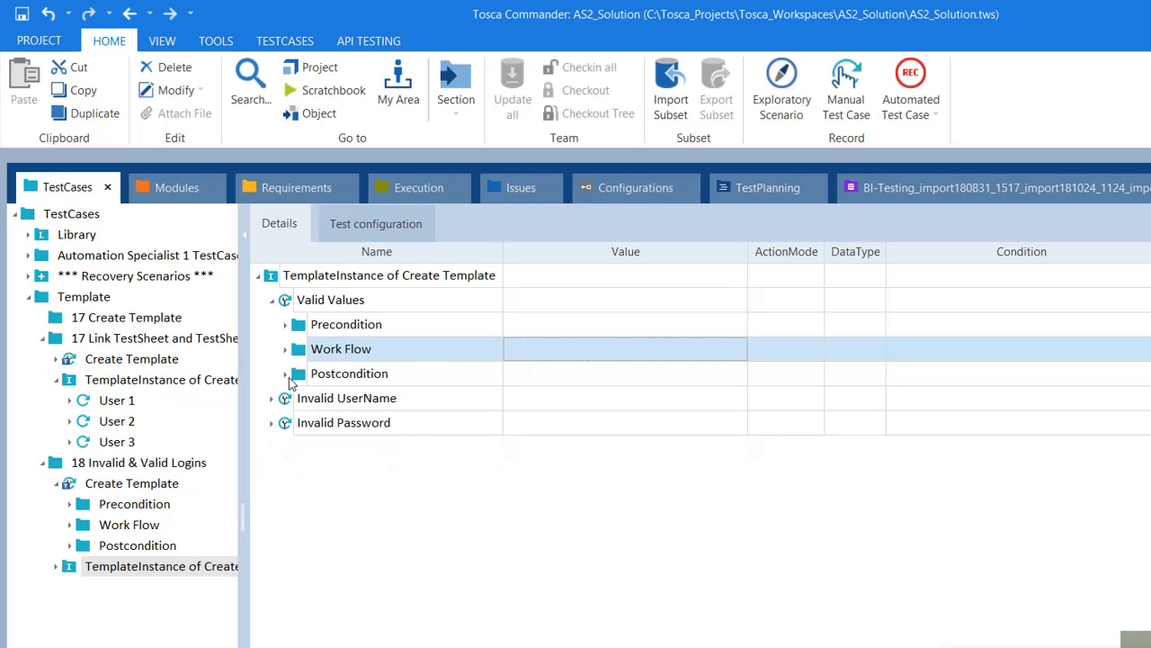